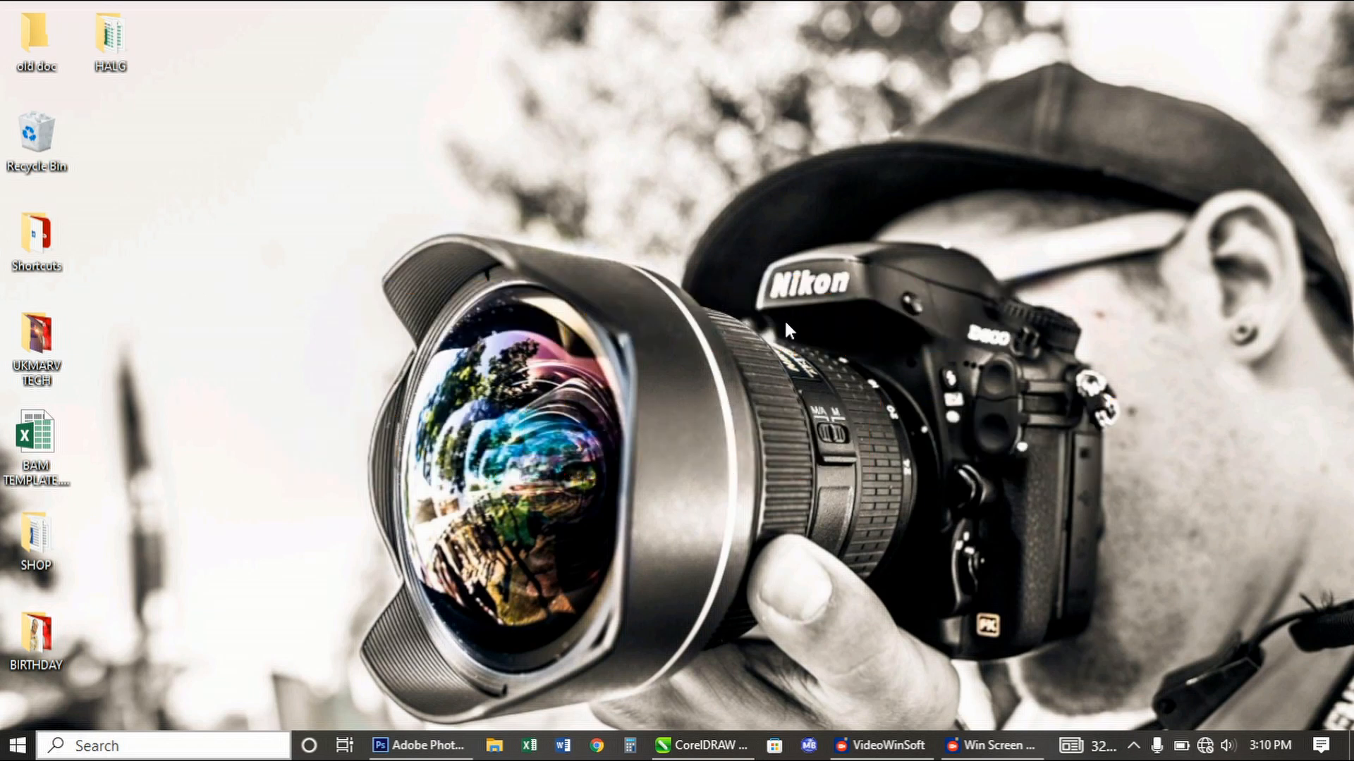
Create a blank Word document and set its page to A4 size in portrait orientation
click(563, 748)
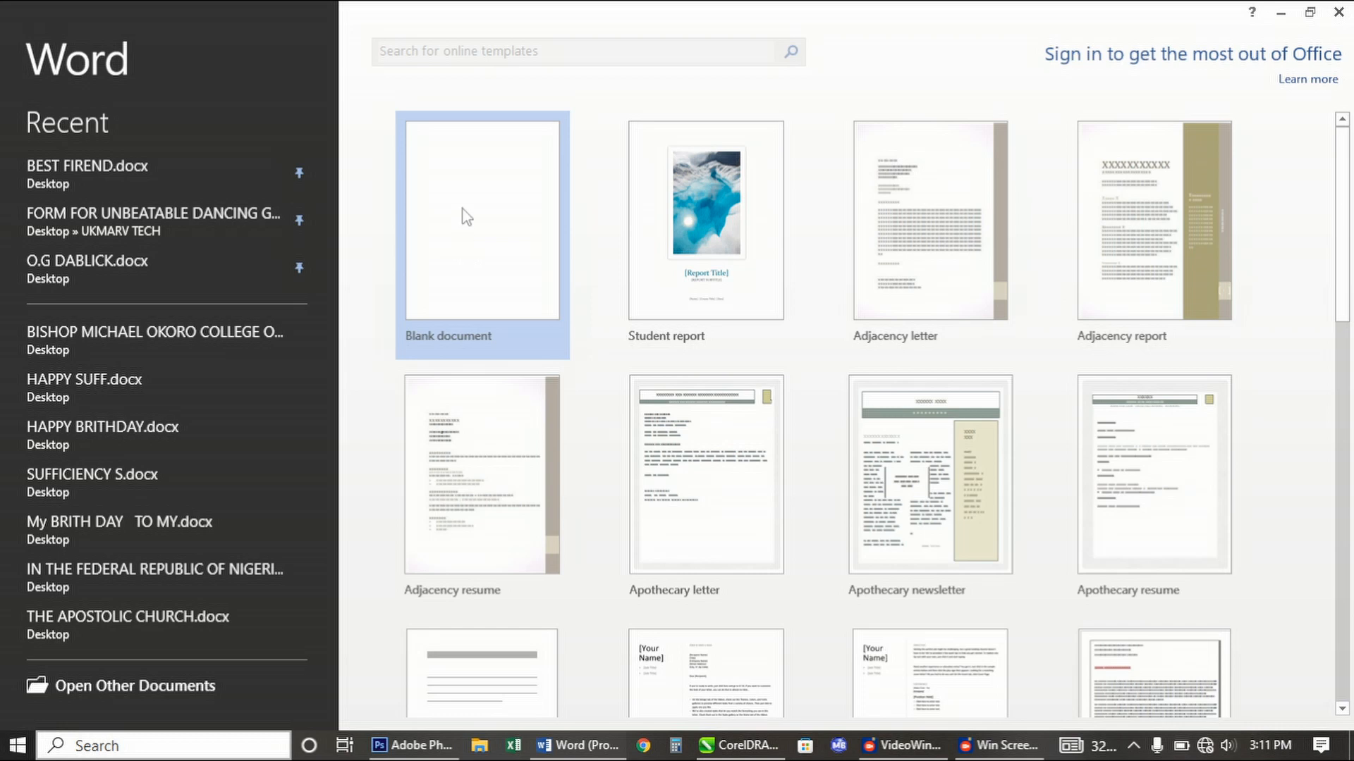
click(463, 244)
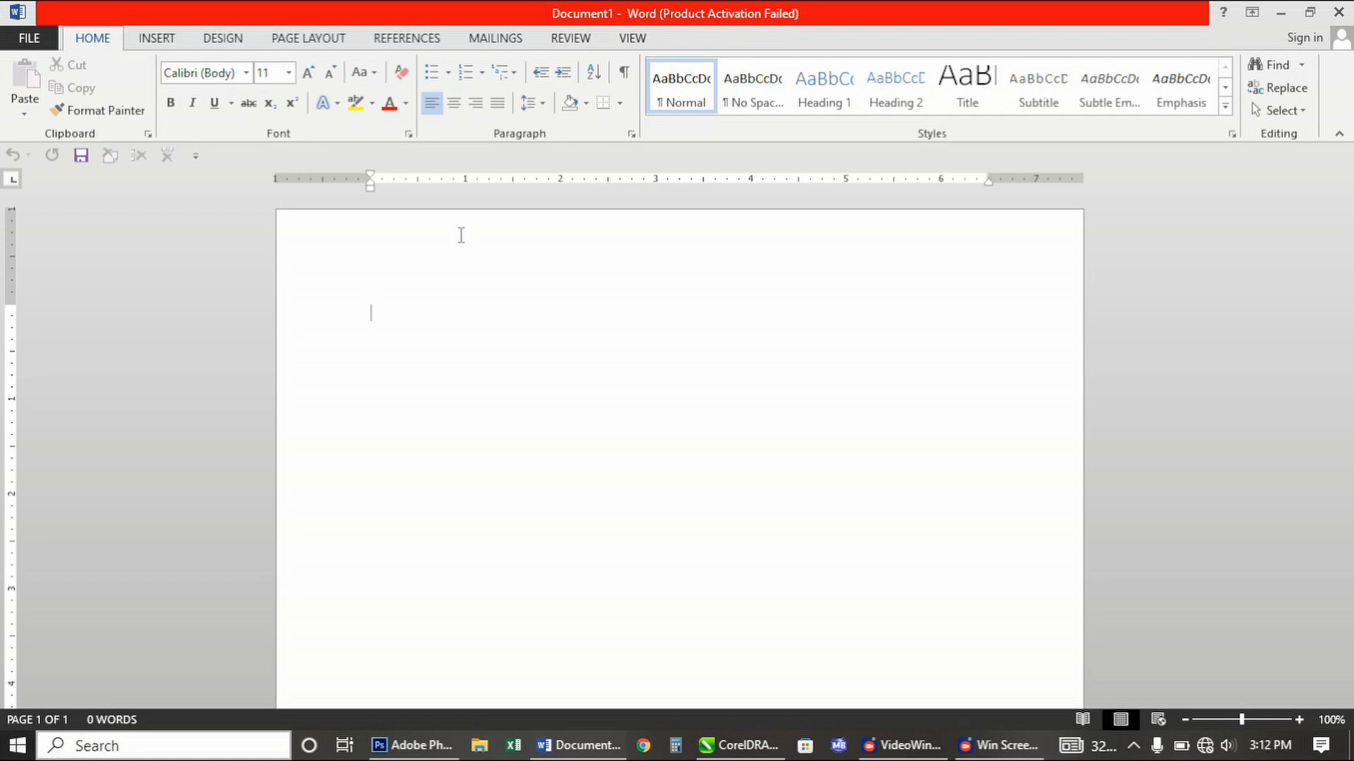
click(335, 41)
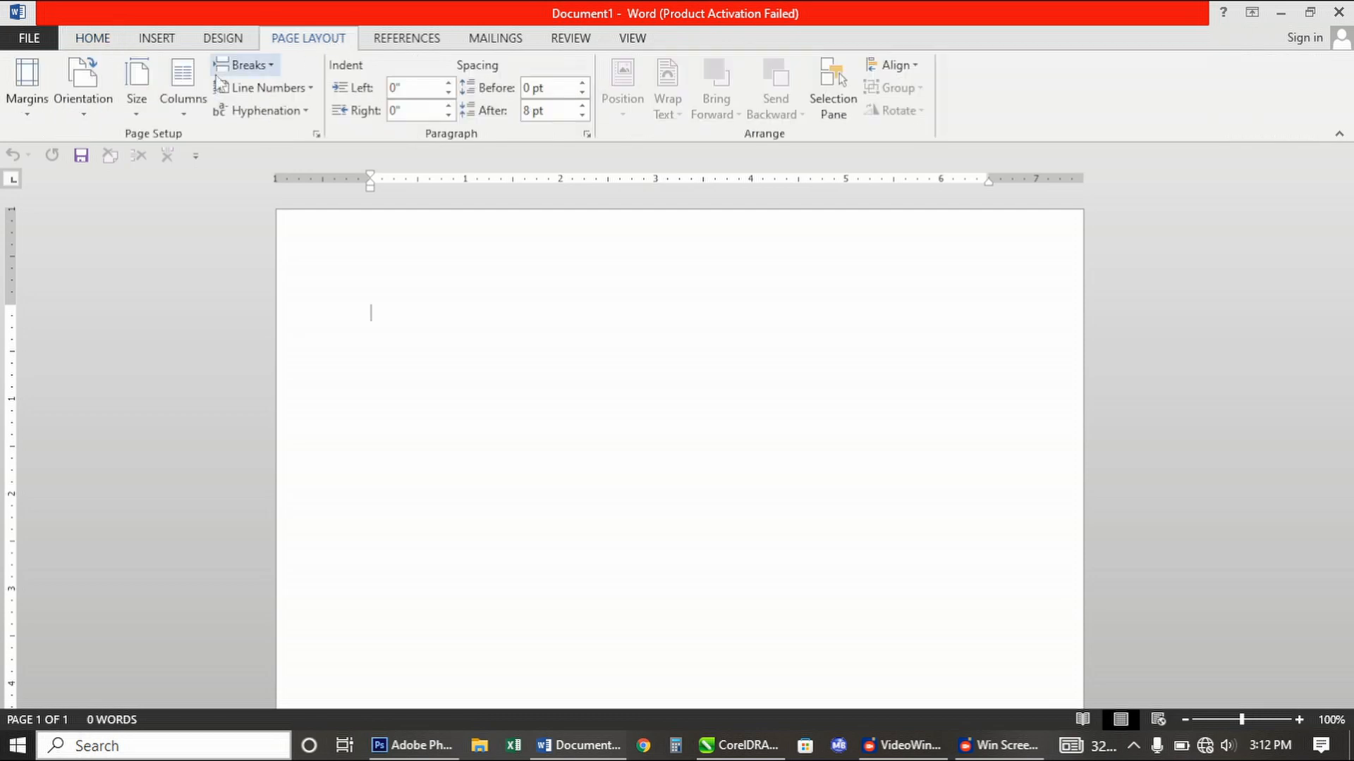
click(146, 120)
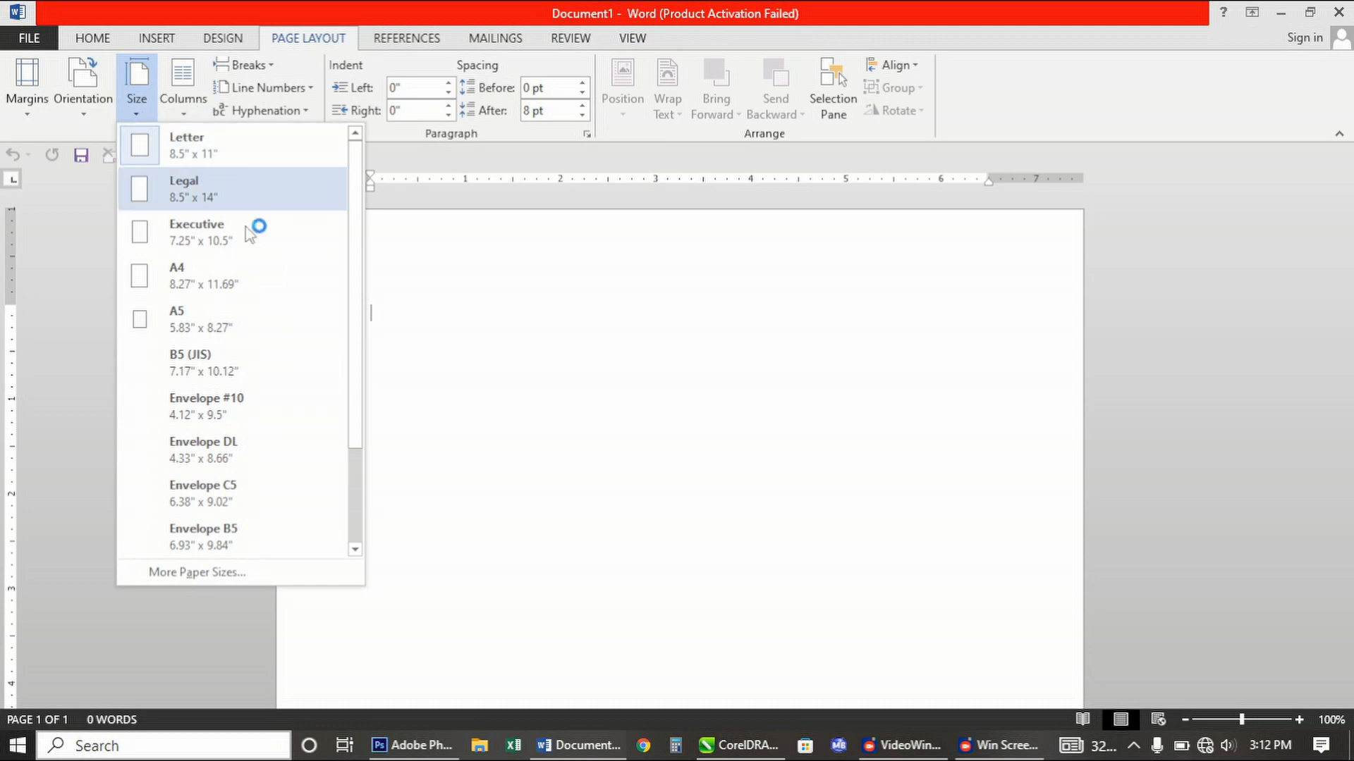
click(205, 266)
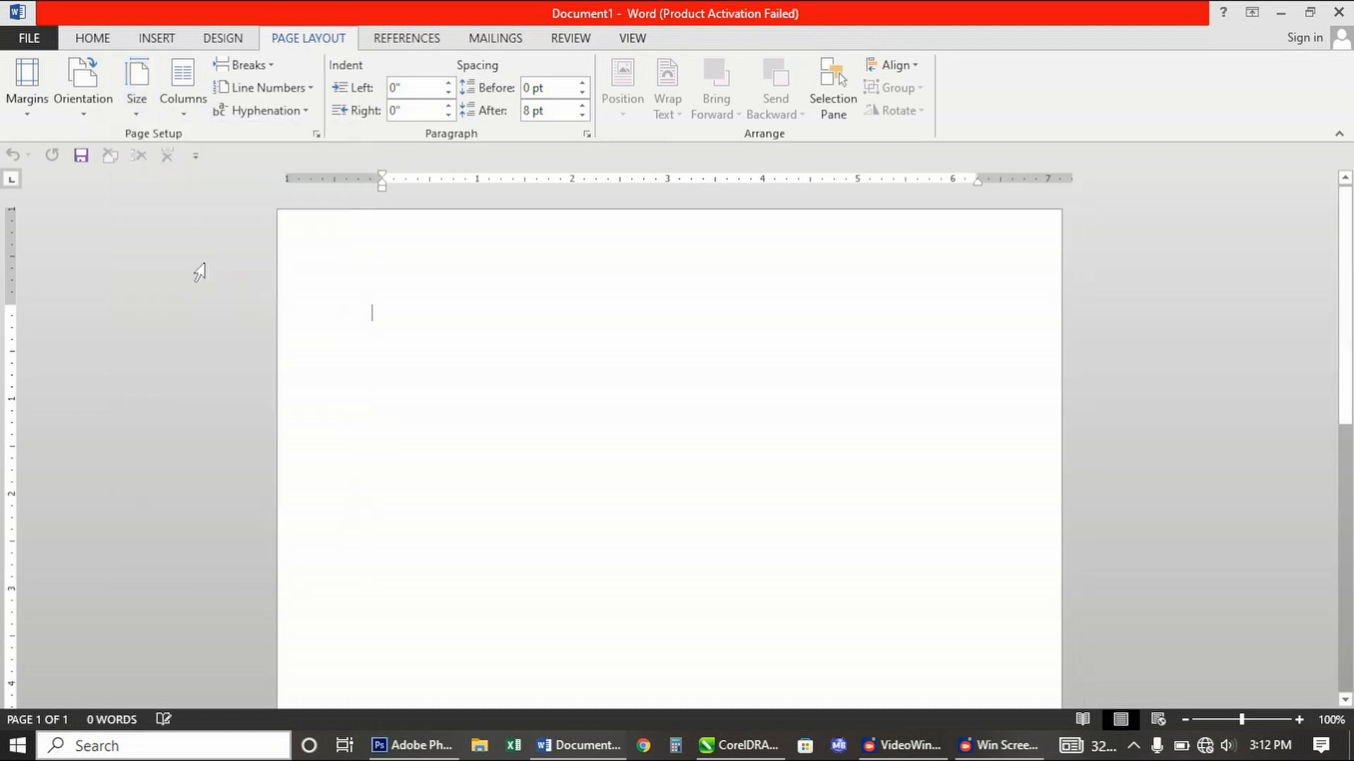
click(88, 120)
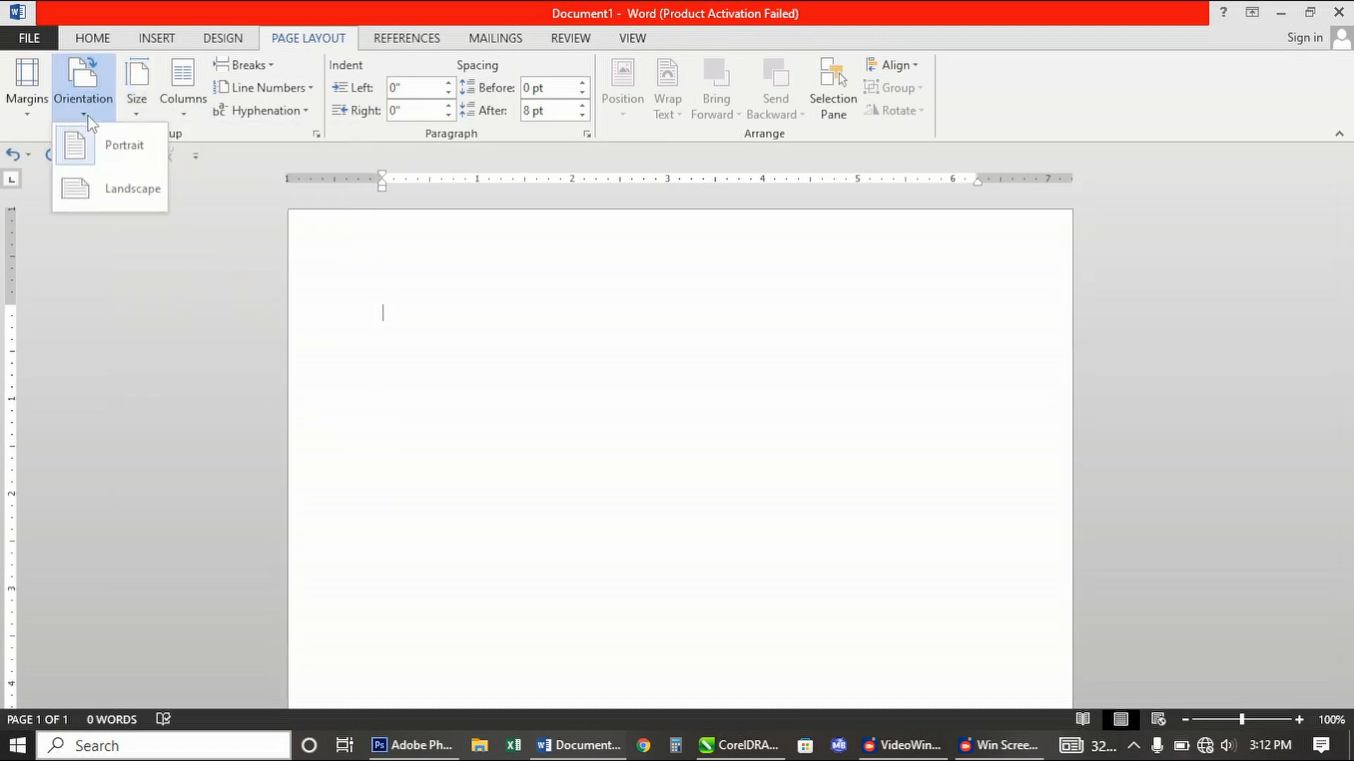
click(124, 154)
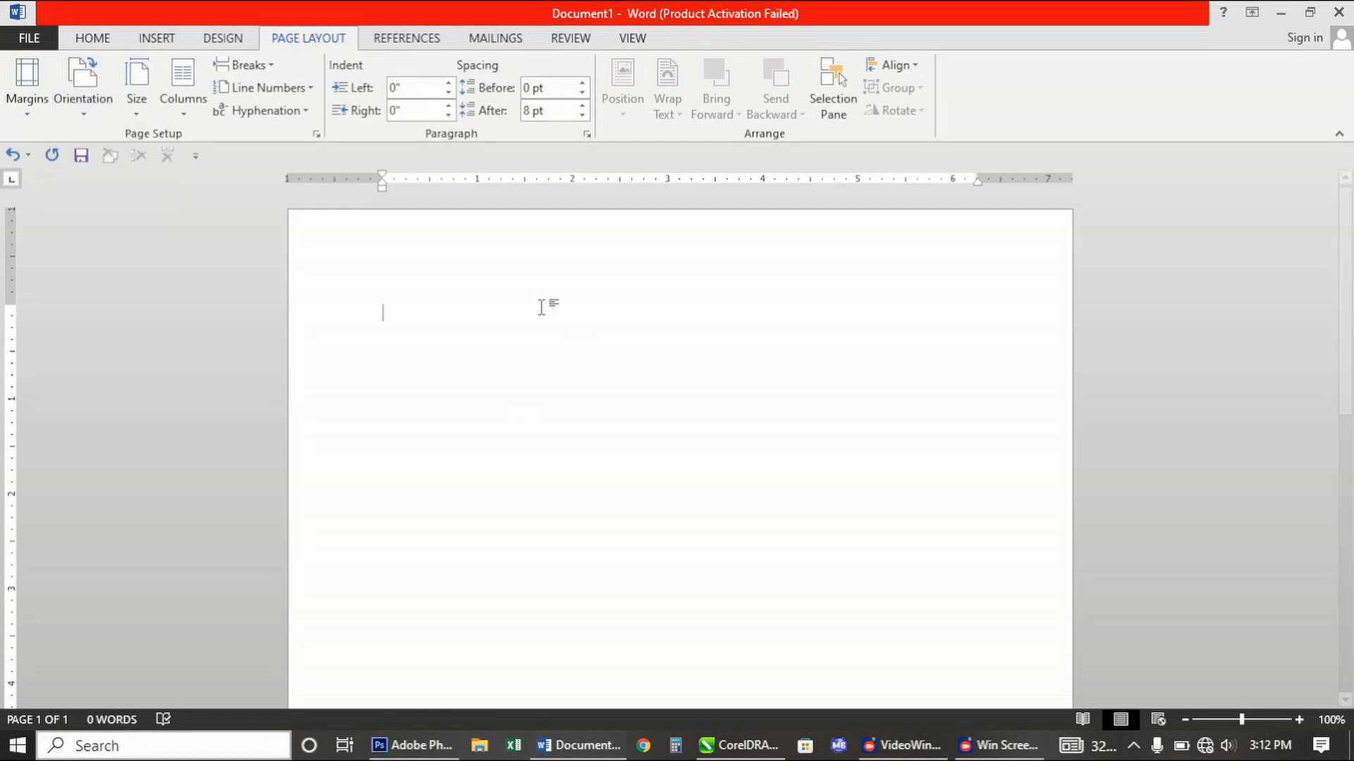
Enter the title "UKMARV TECHNOLOGIES LTD CONDOM AND LUBRICANT DISPENSING SHEET" on the first line
click(104, 42)
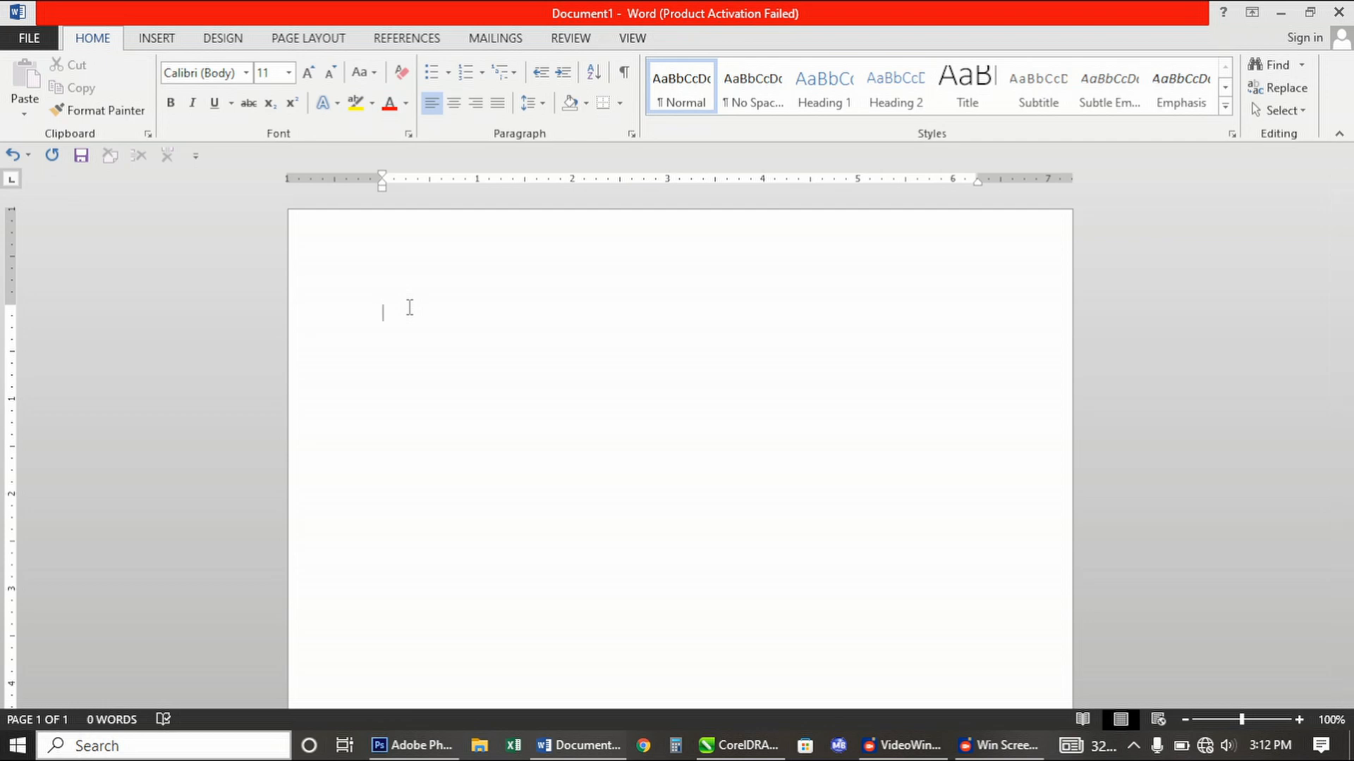
text(UKMARV TECHNOLO)
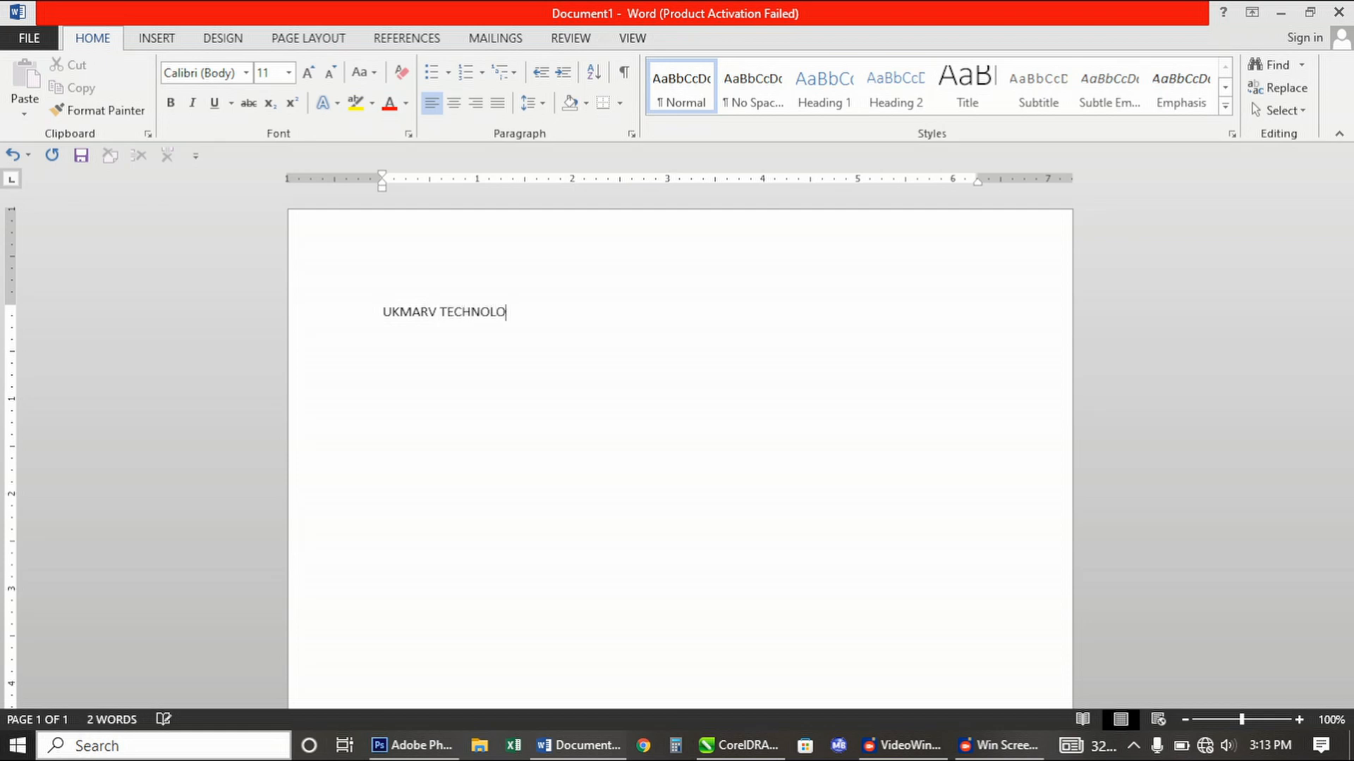
text(GIES LTD CONDOM)
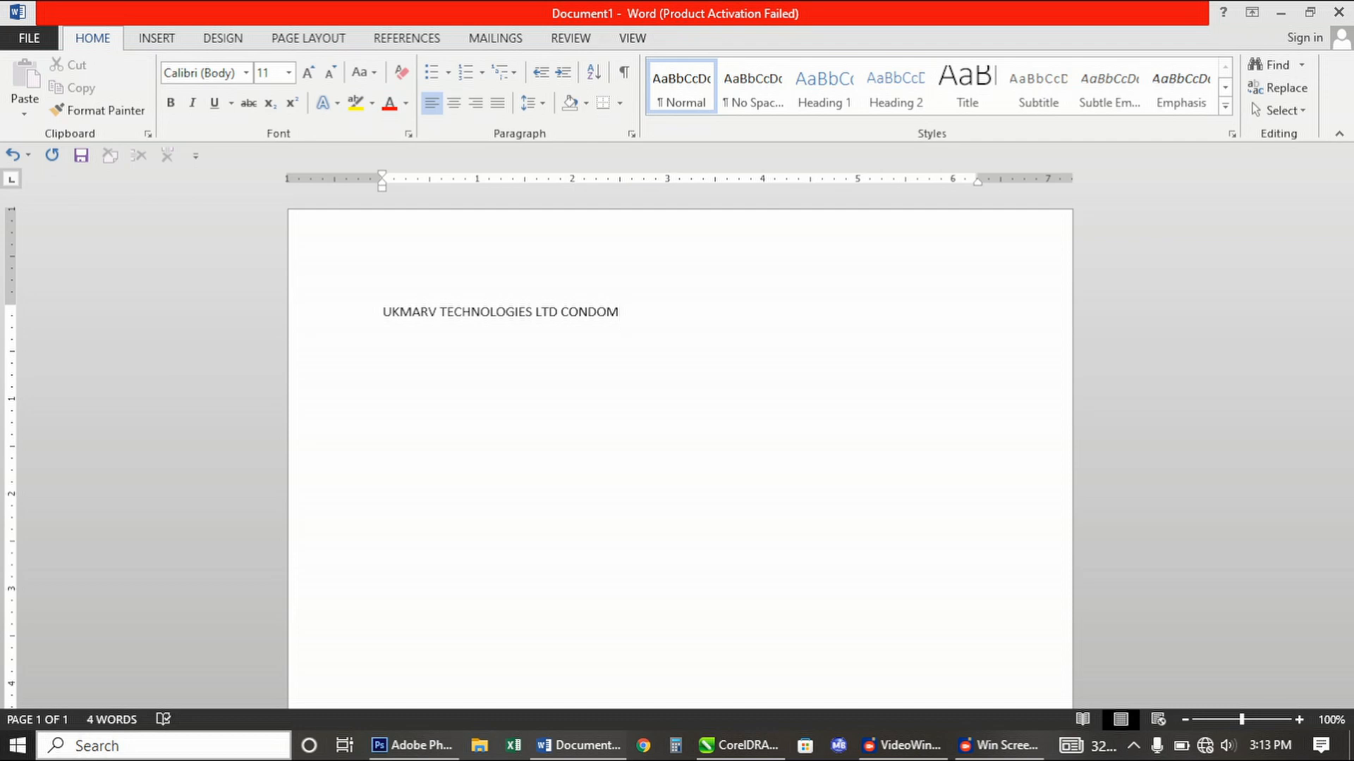
text( AND LUBRICANT DIS)
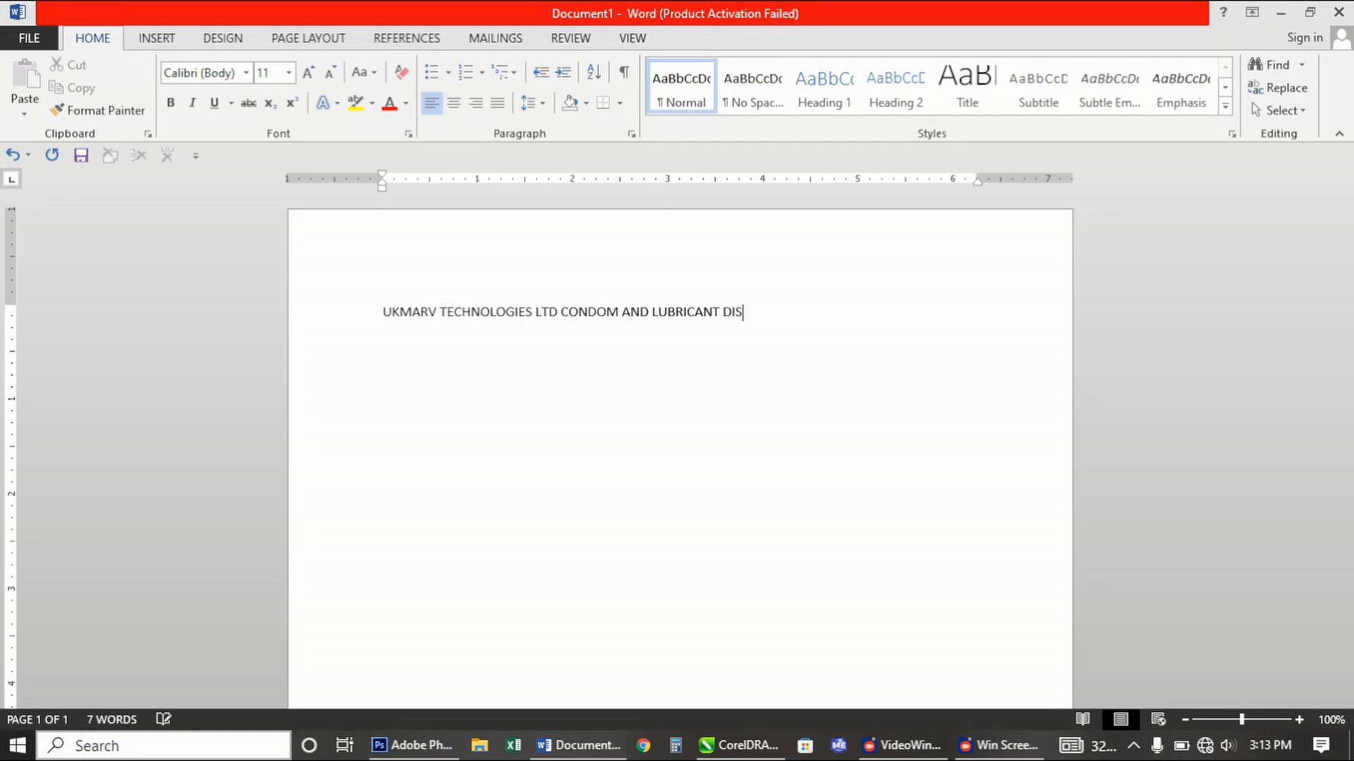
text(PENSING SHEET)
click(291, 333)
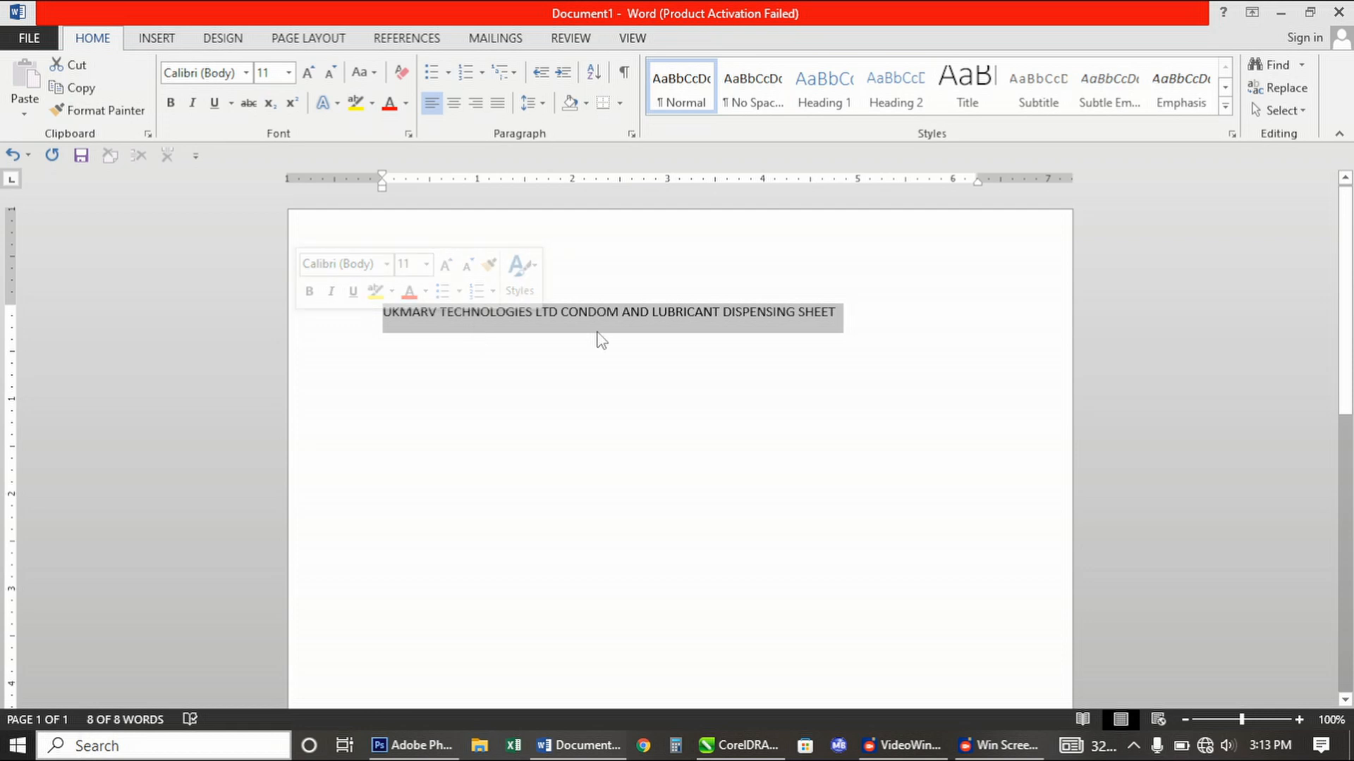
click(814, 311)
click(387, 311)
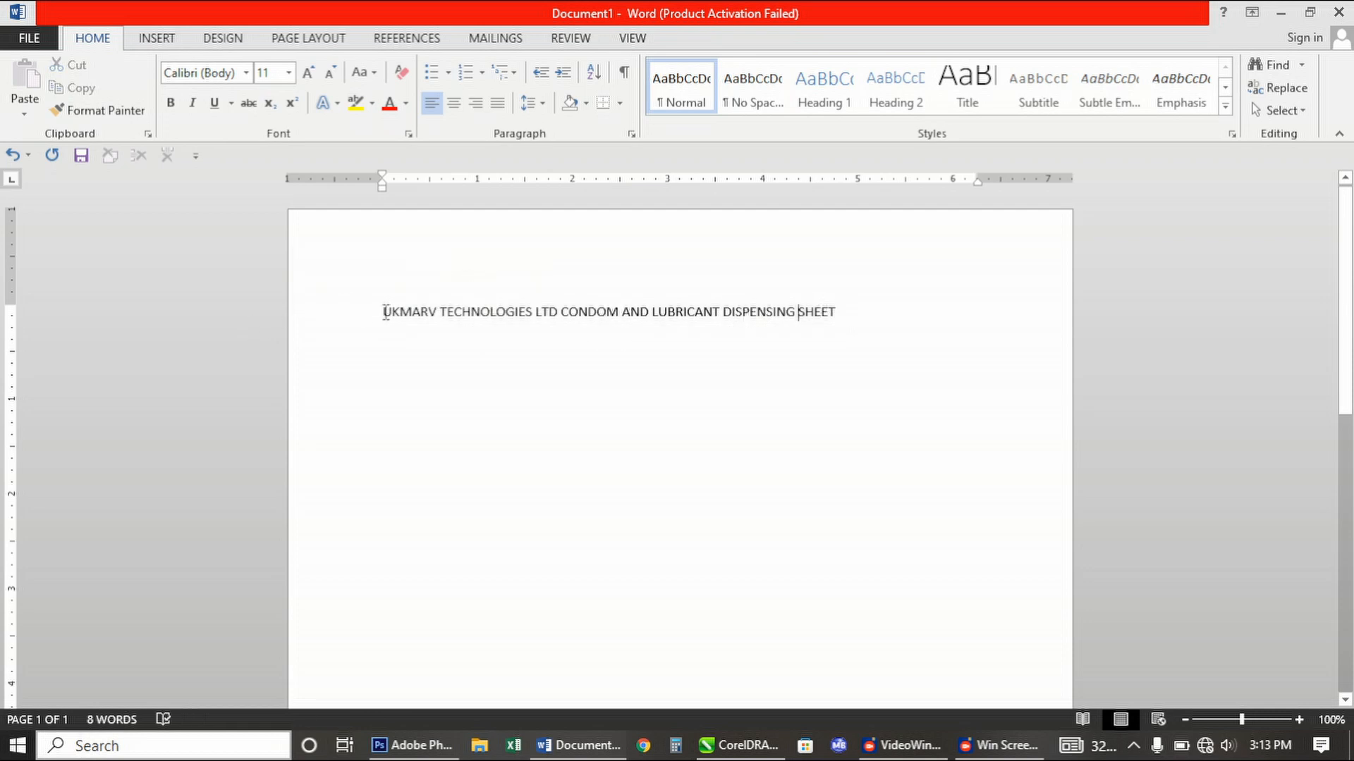
drag(393, 314, 858, 311)
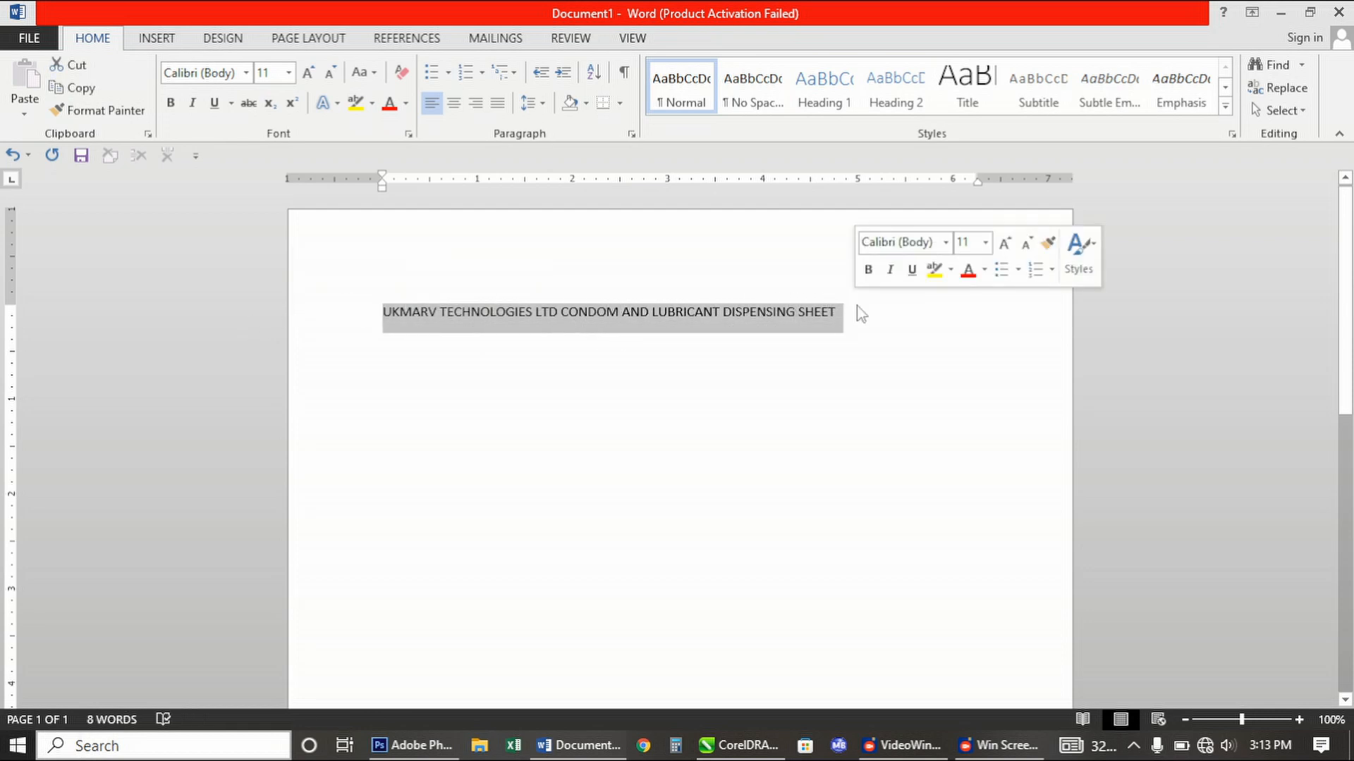
click(924, 311)
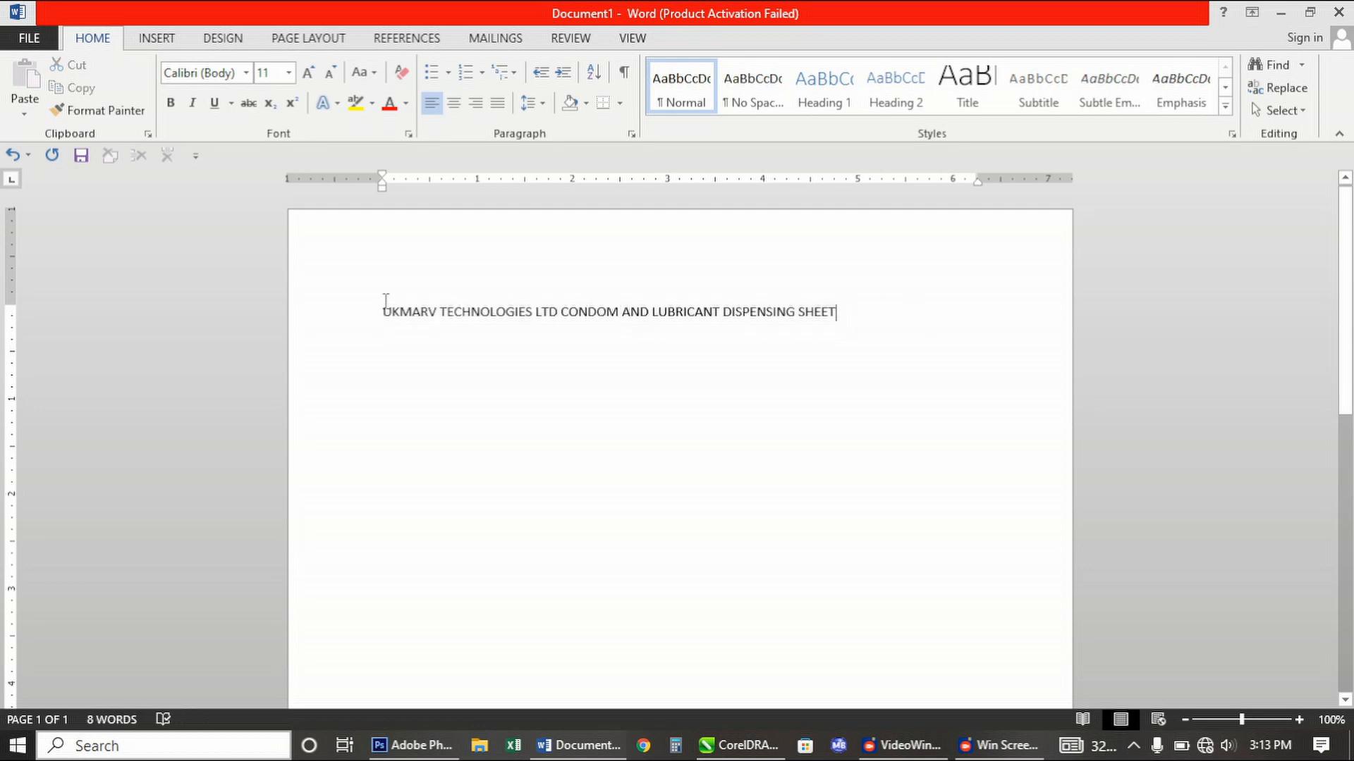
Format the title line as bold 11 pt Times New Roman and center it
click(347, 318)
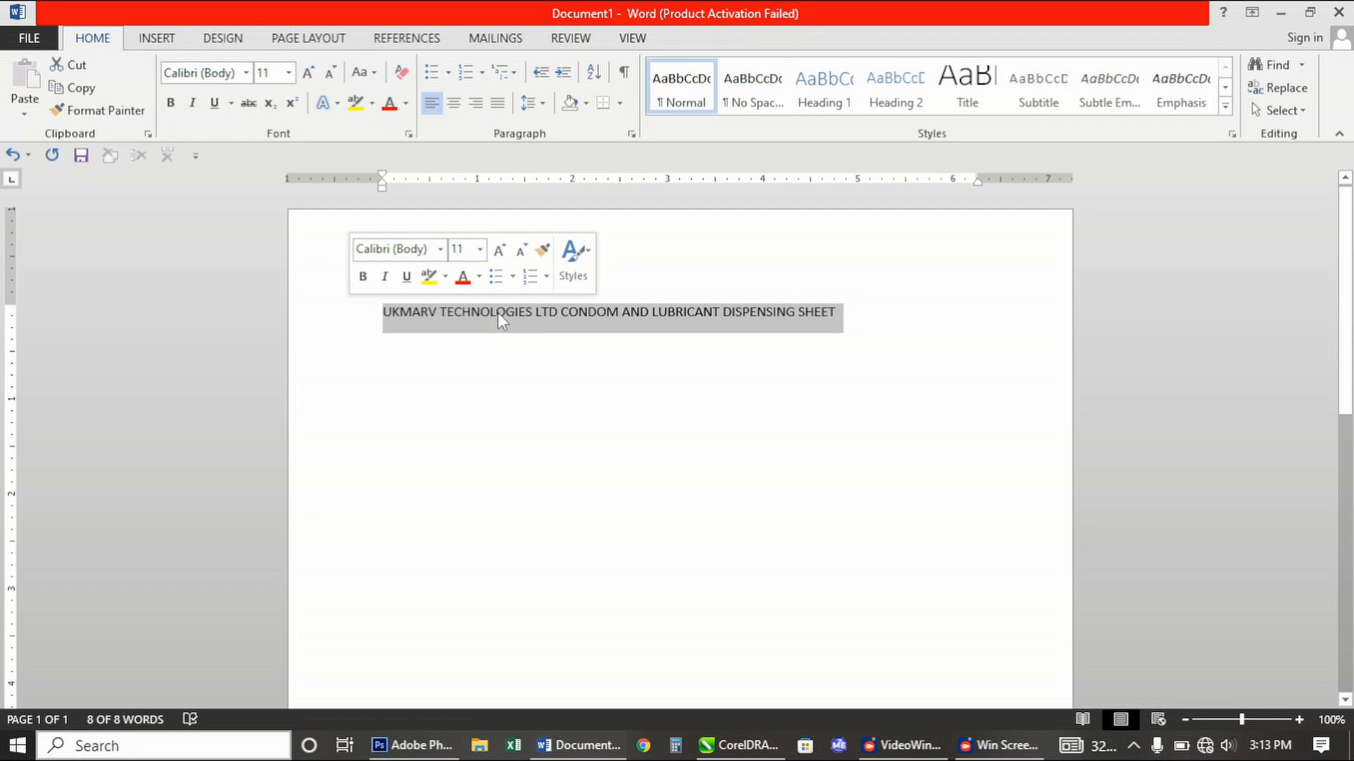
click(246, 73)
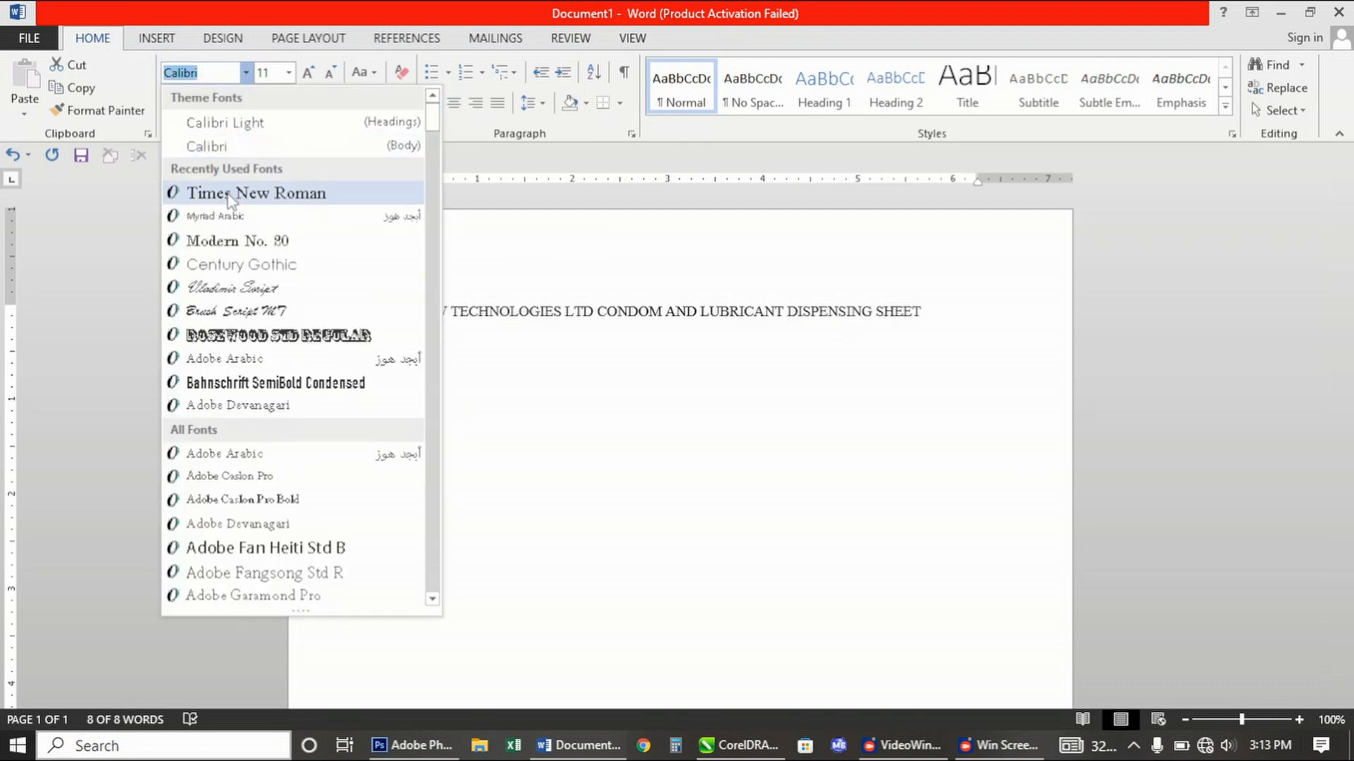
click(236, 191)
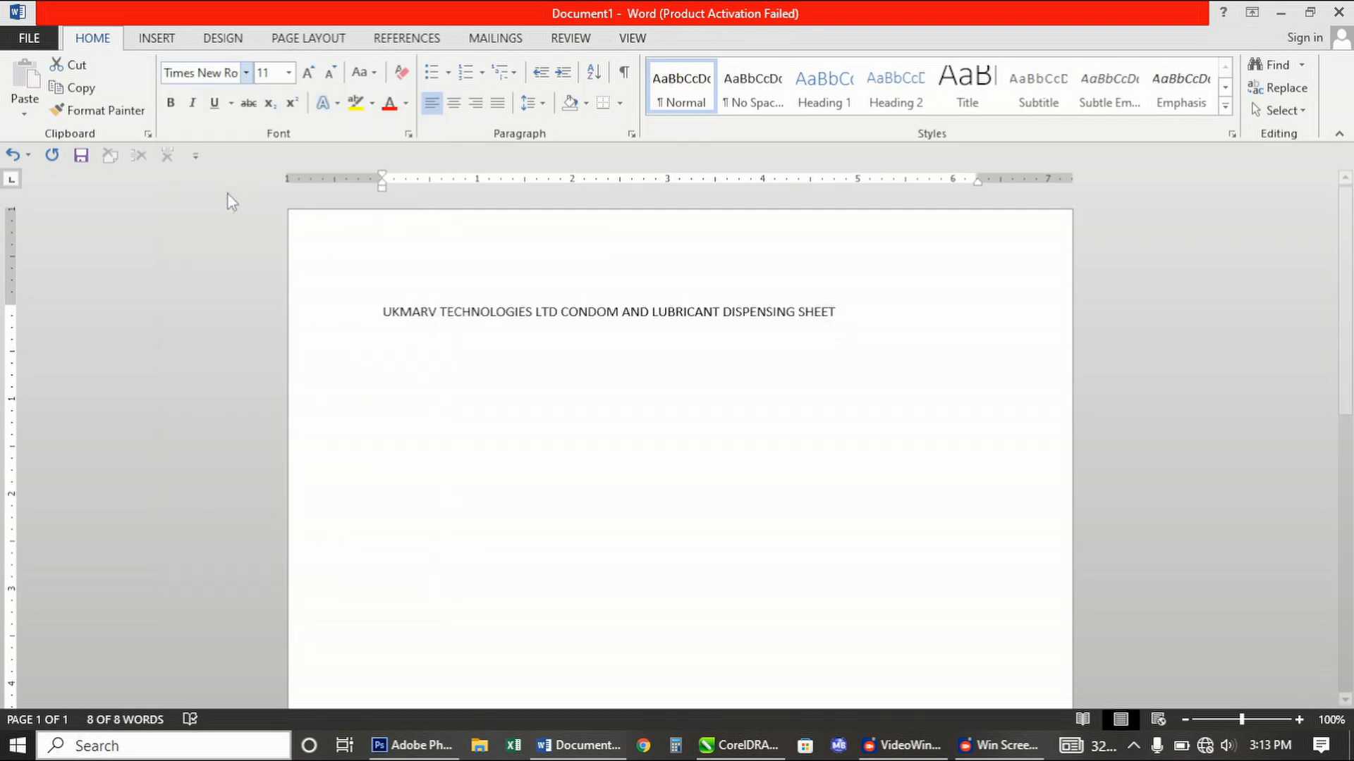
click(311, 75)
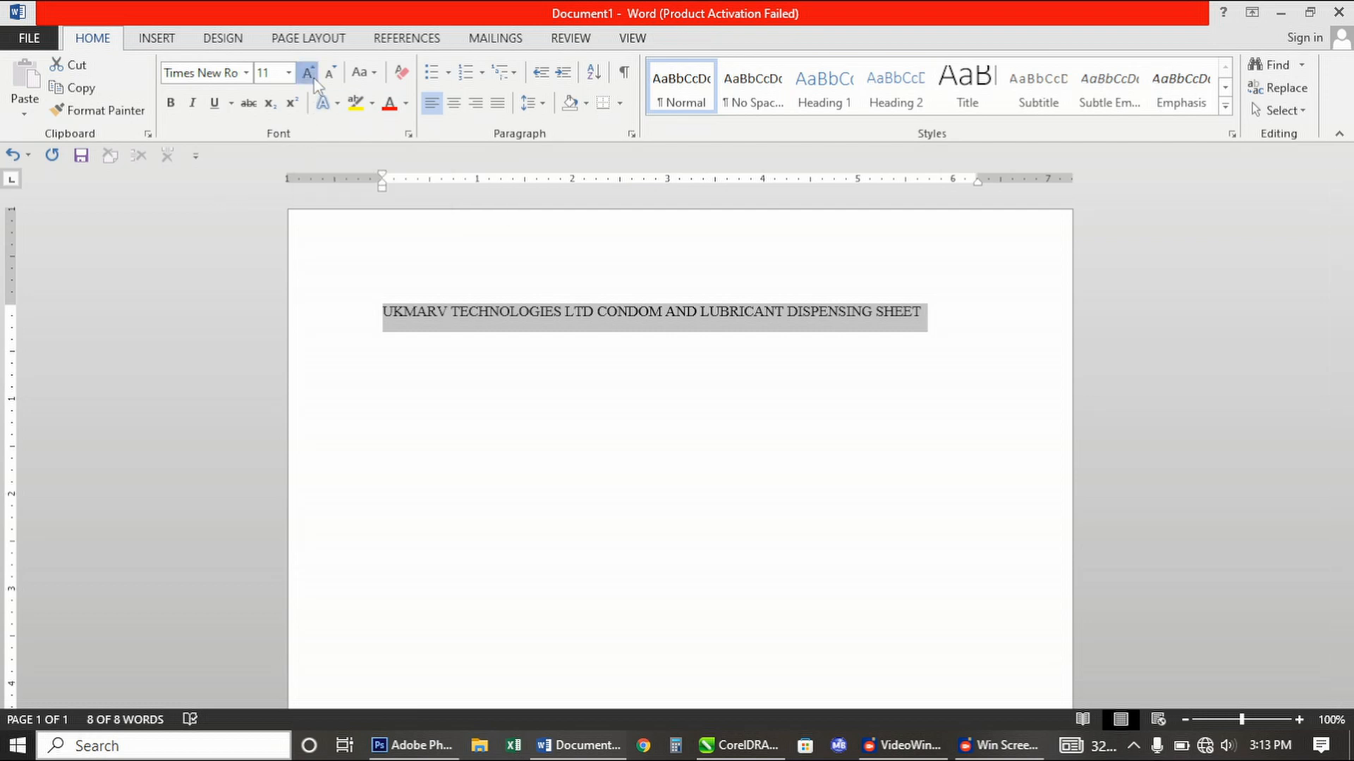
click(169, 103)
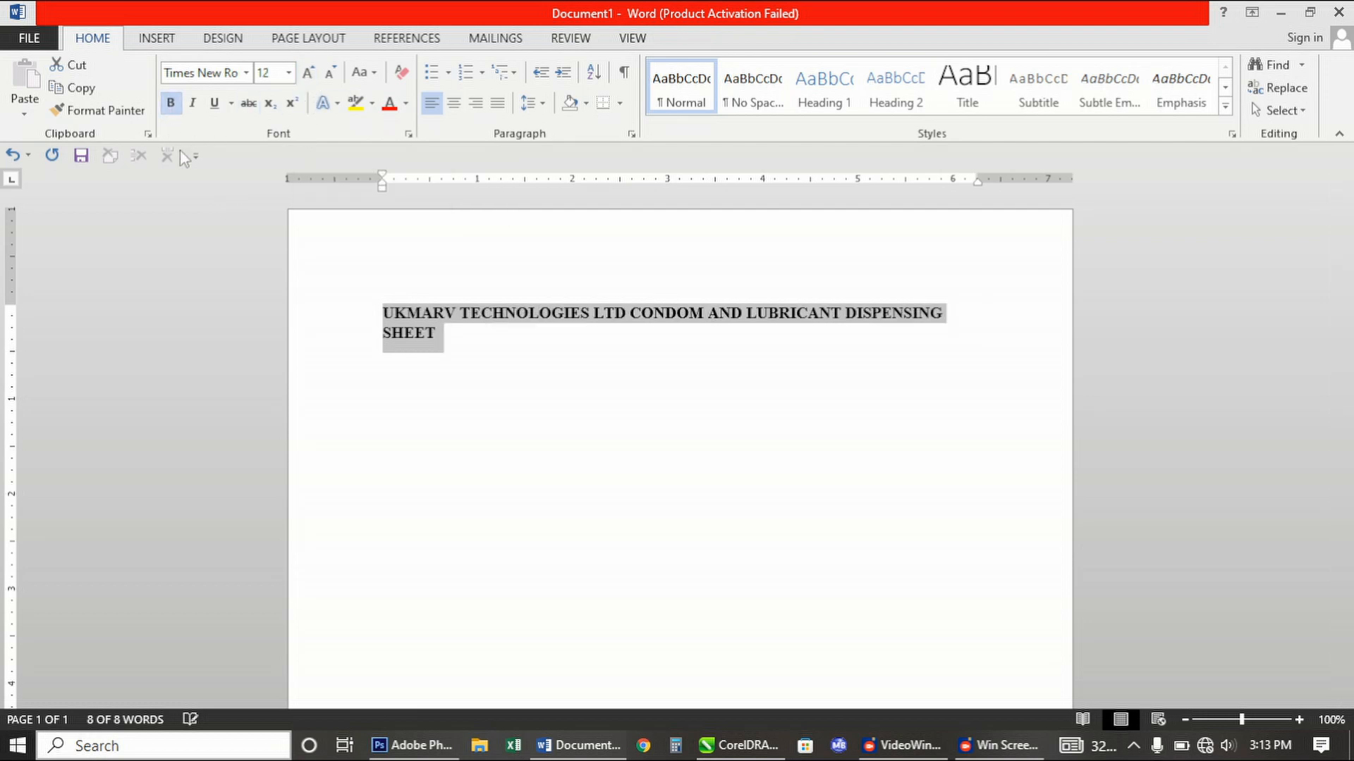
click(331, 74)
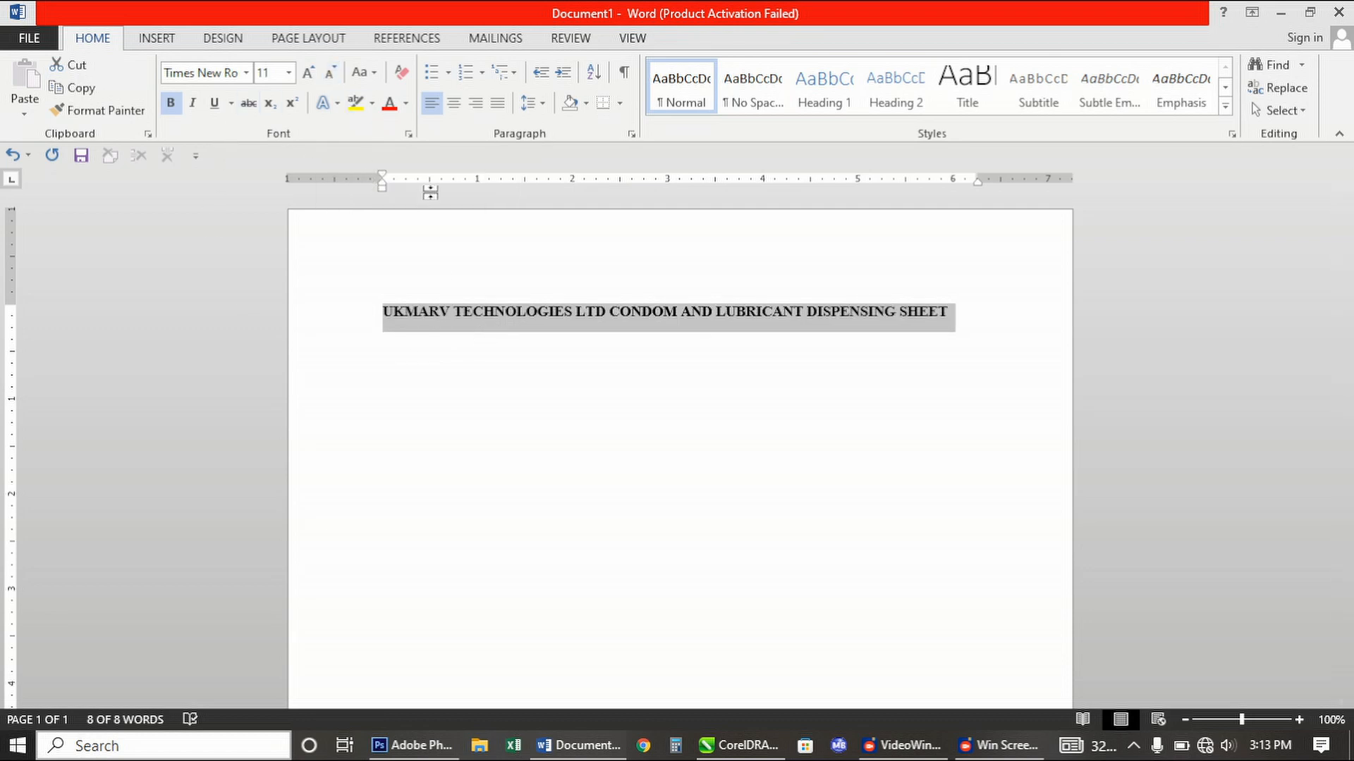
click(454, 106)
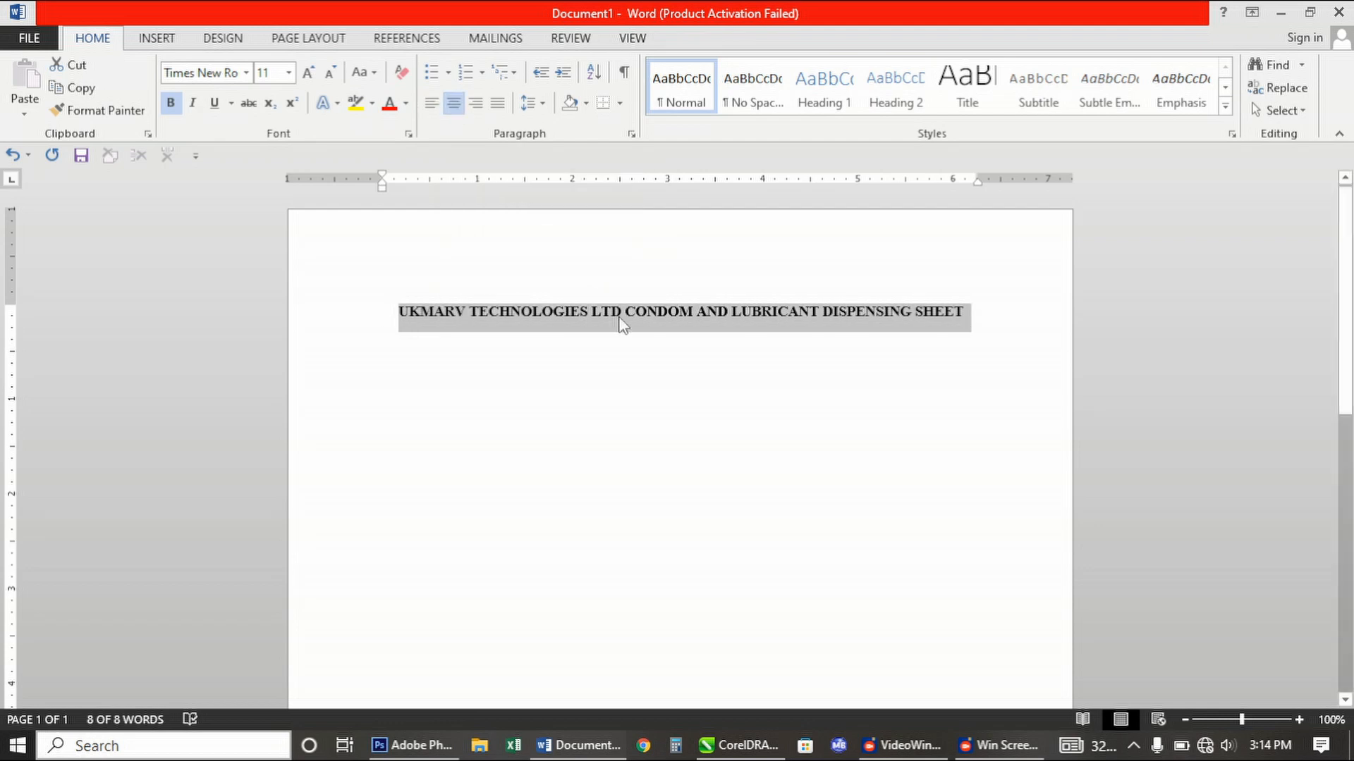
click(377, 398)
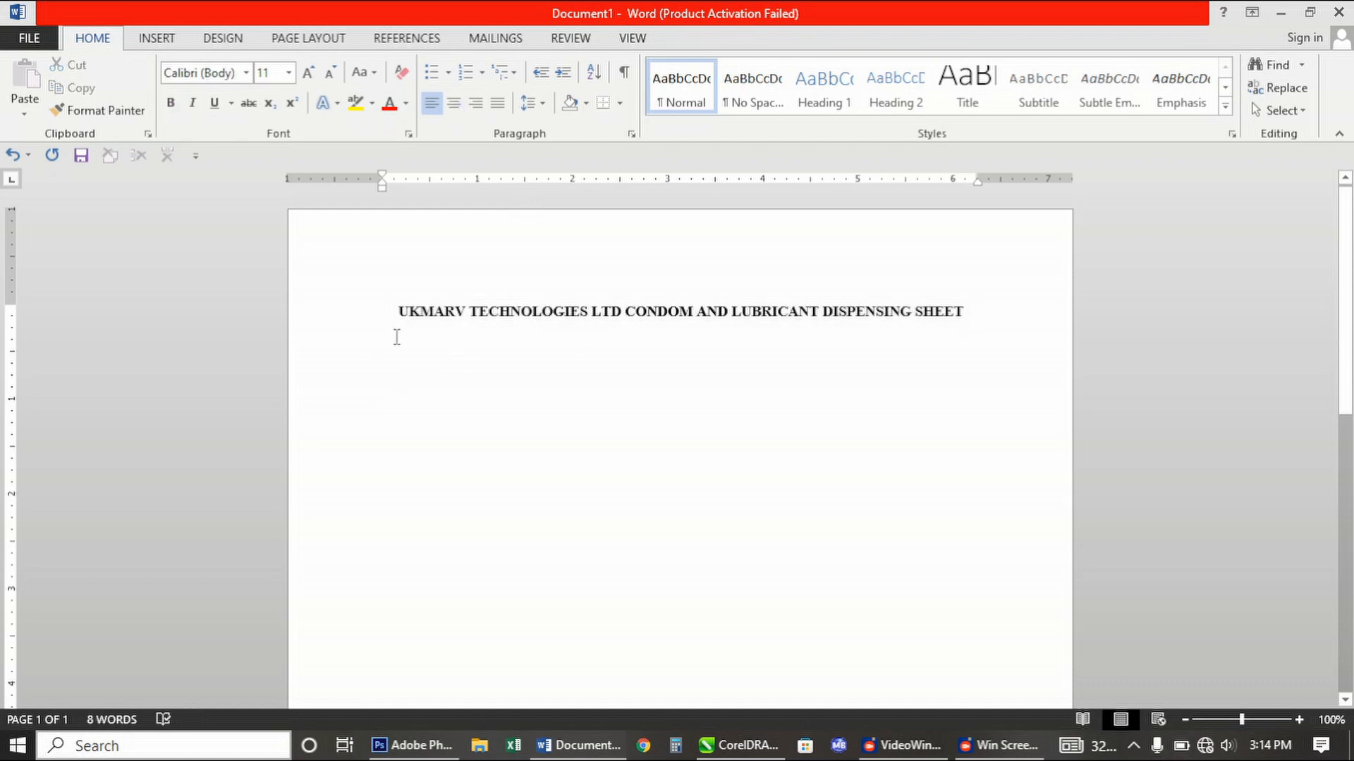
Start a new left-aligned line directly below the title with bold turned off, keeping the title's last word as "SHEET"
click(1012, 321)
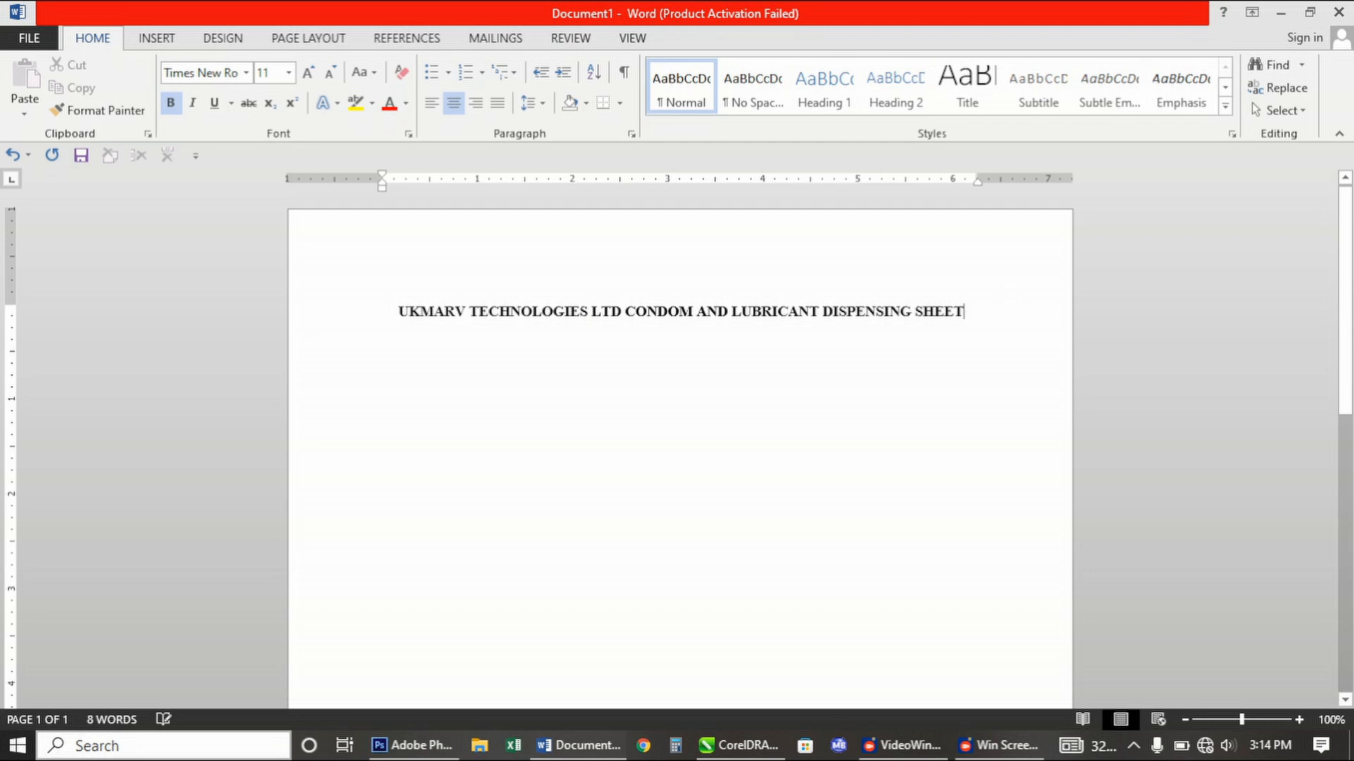
key(BackSpace)
key(Return)
key(ctrl+l)
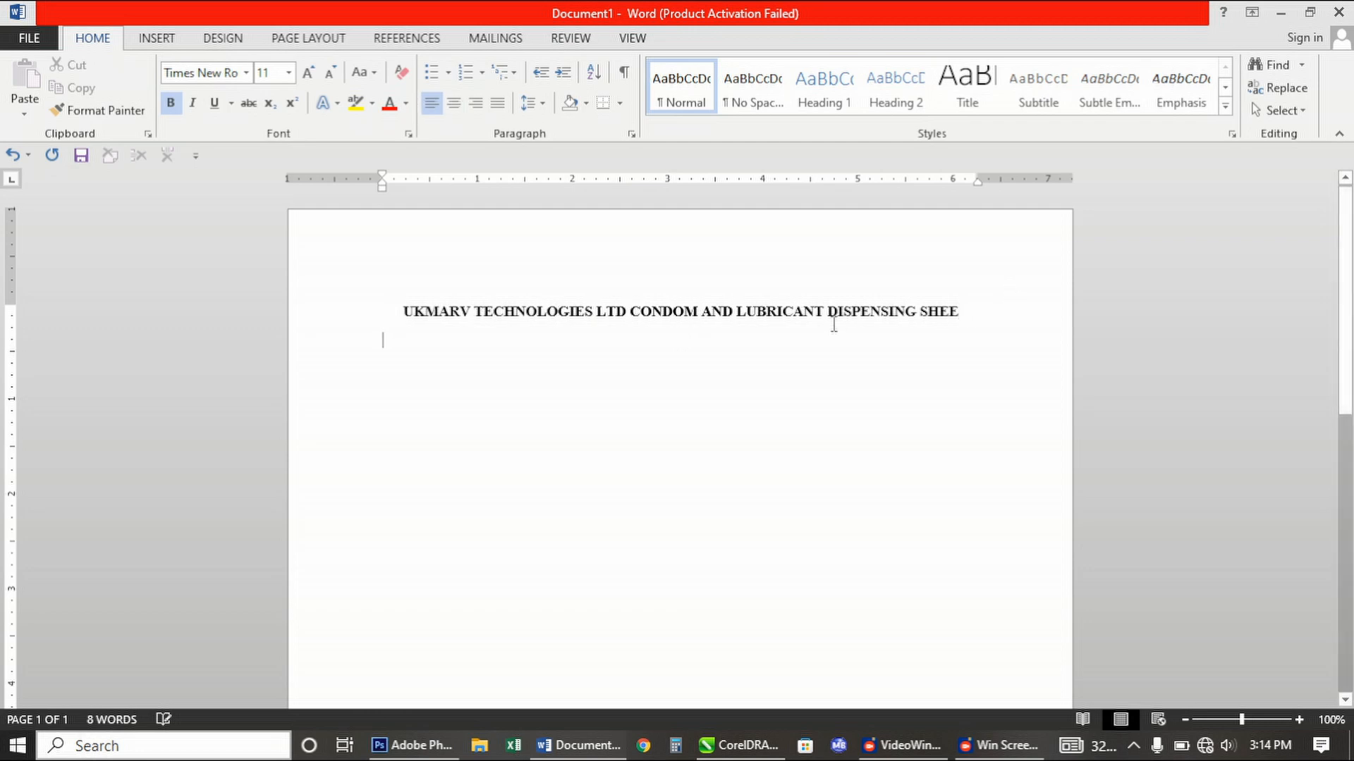
click(170, 102)
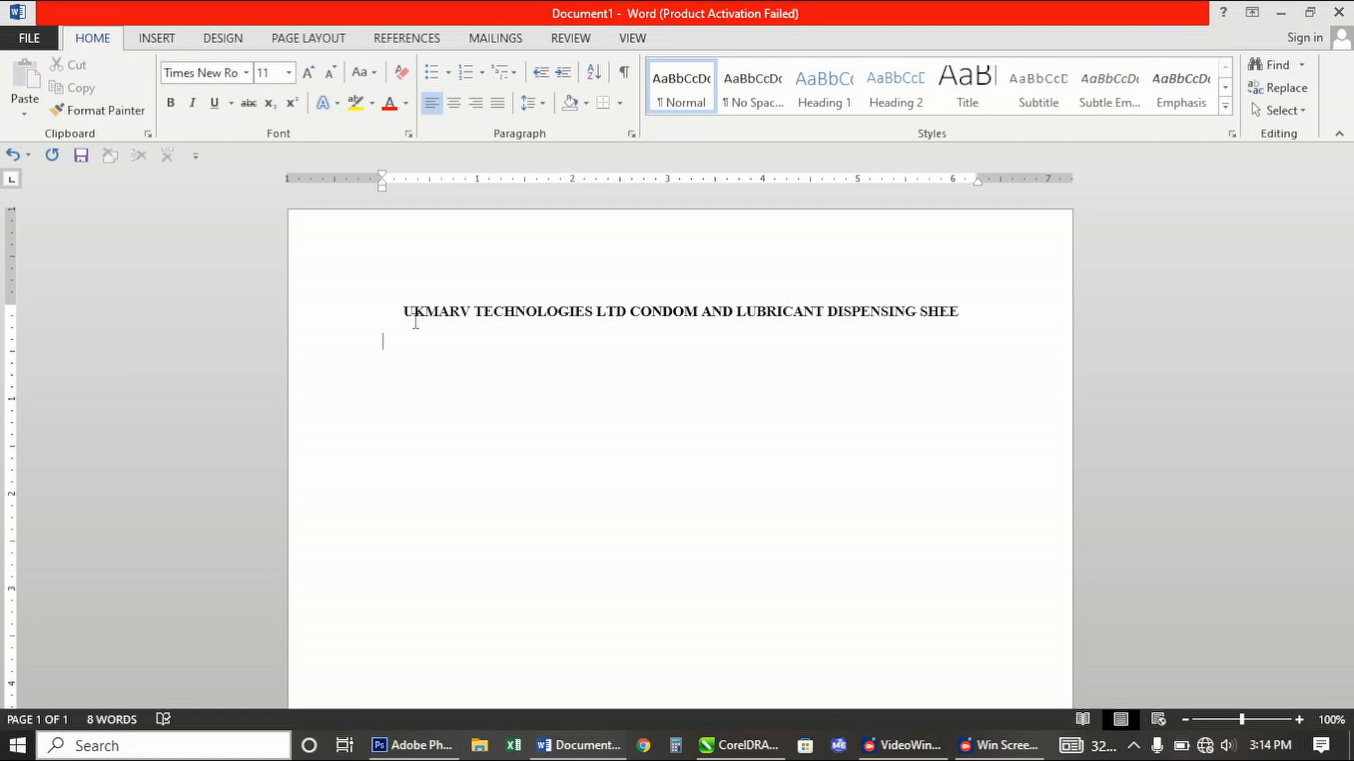
click(964, 309)
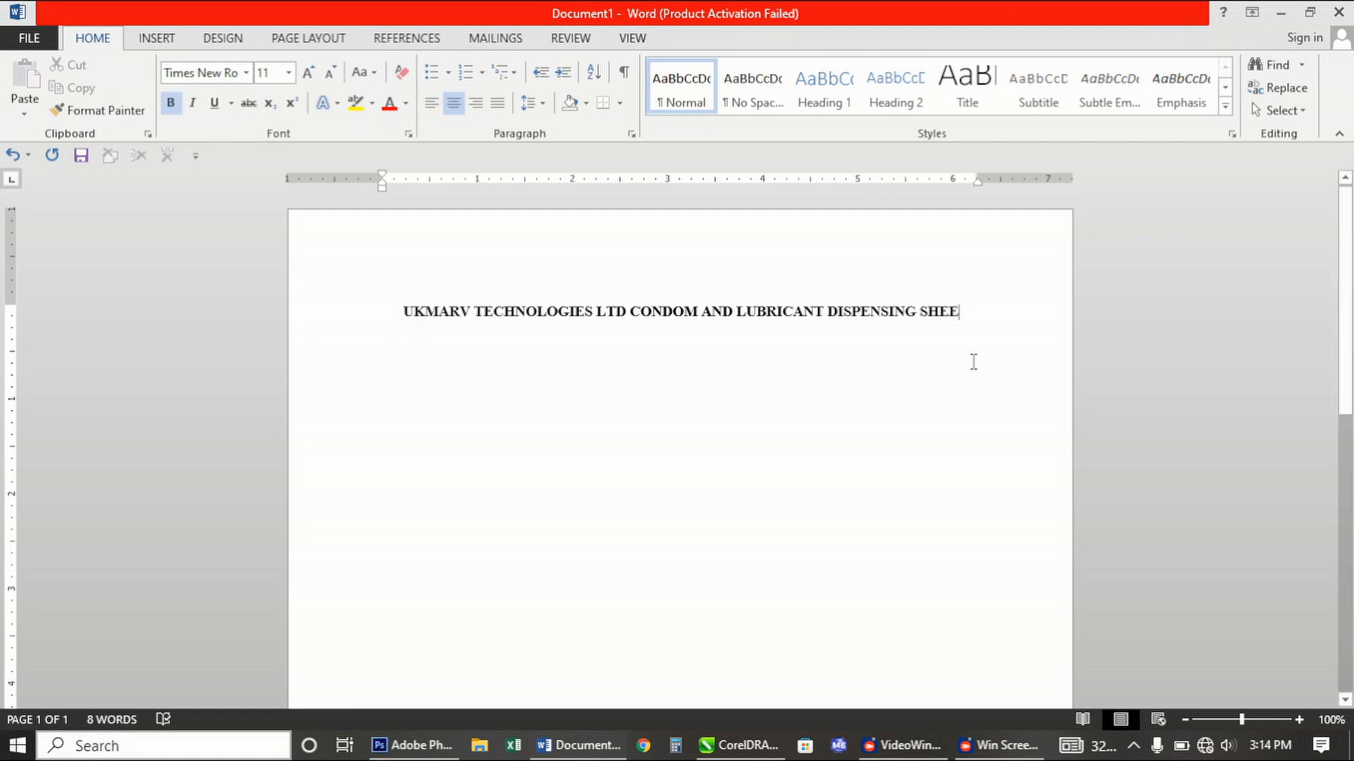
text(T)
click(572, 359)
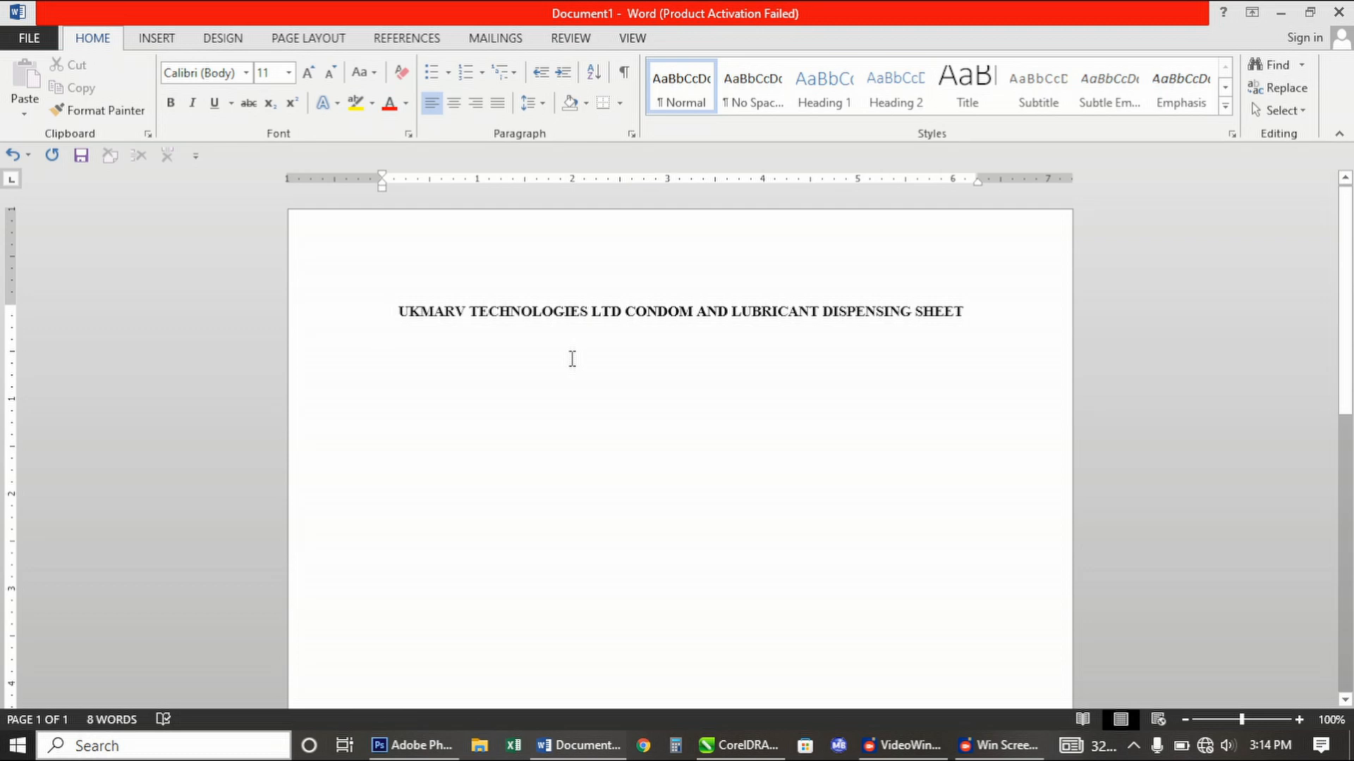
key(BackSpace)
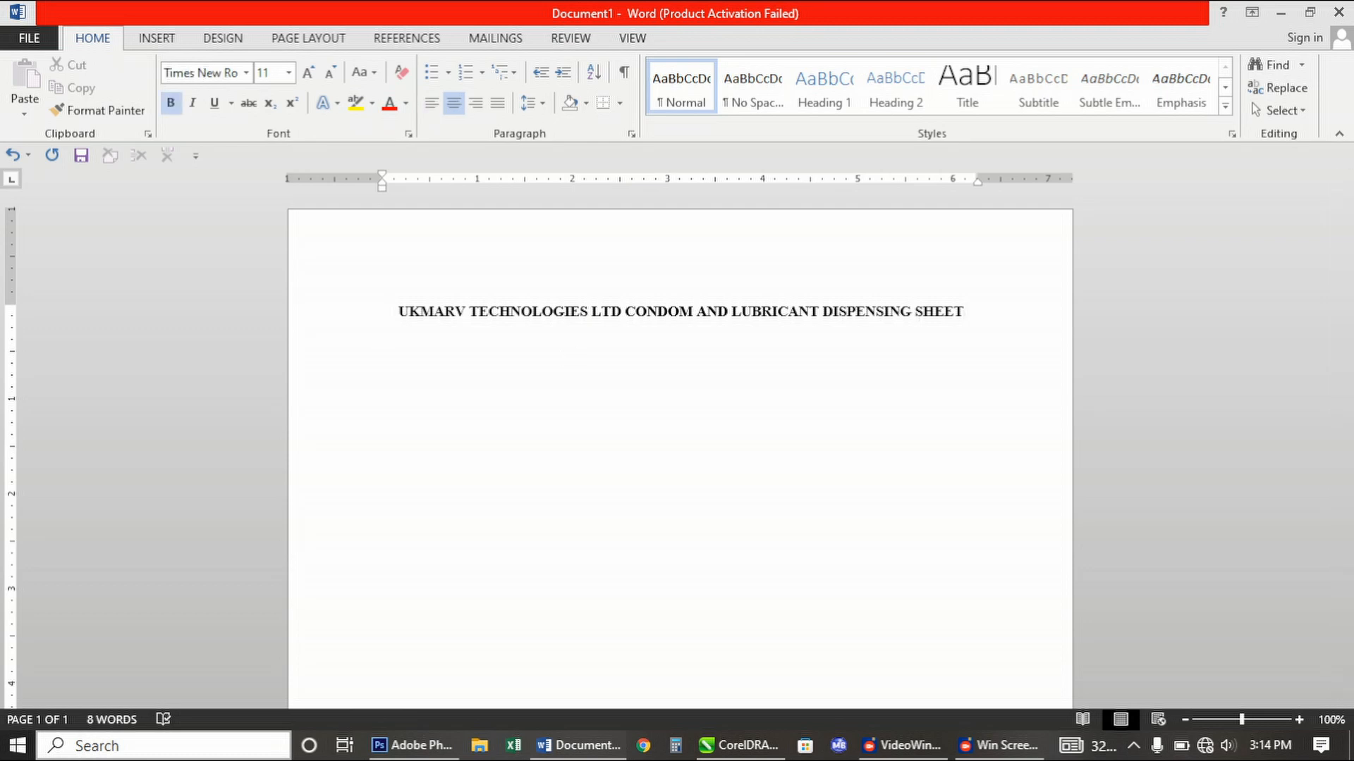
key(Return)
double_click(379, 353)
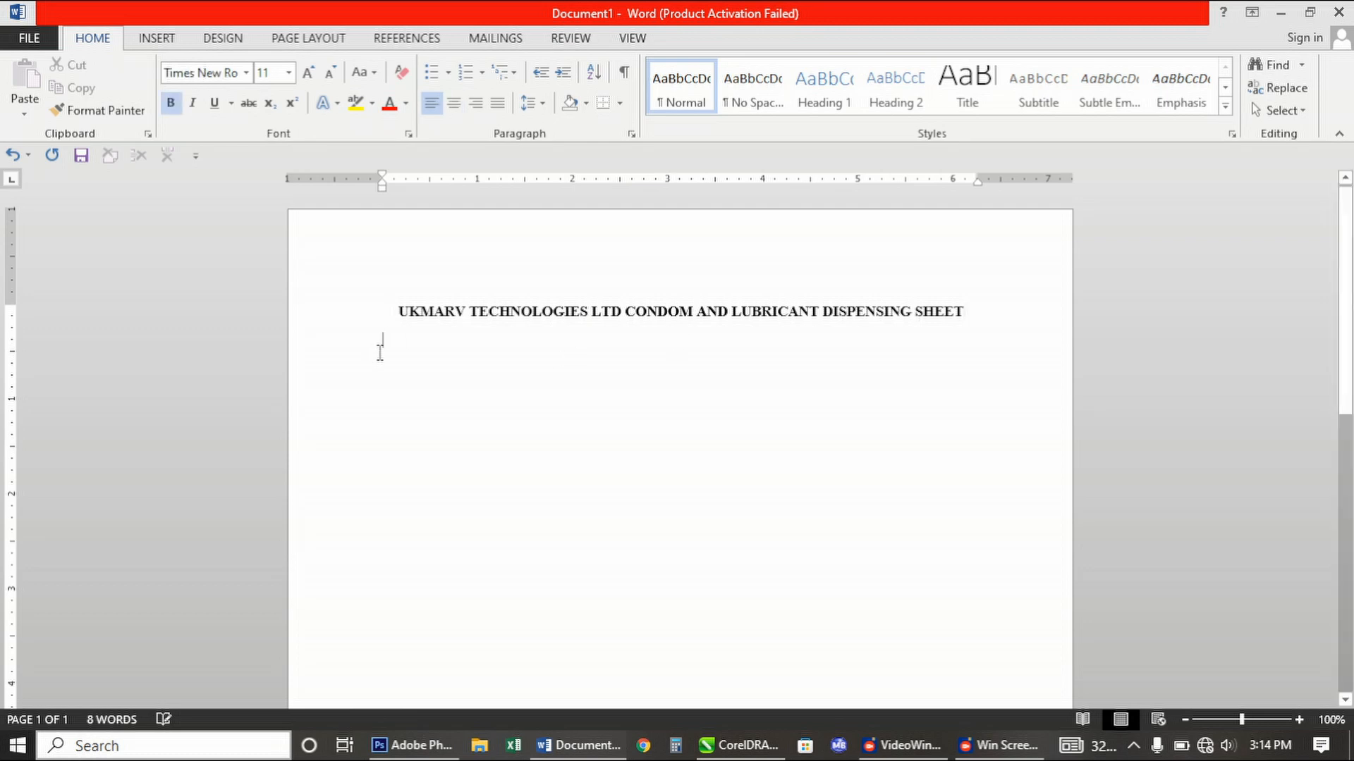
click(170, 102)
Insert a table of 7 columns and 17 rows below the title and enter "Reporting Date:" in its first cell
click(155, 45)
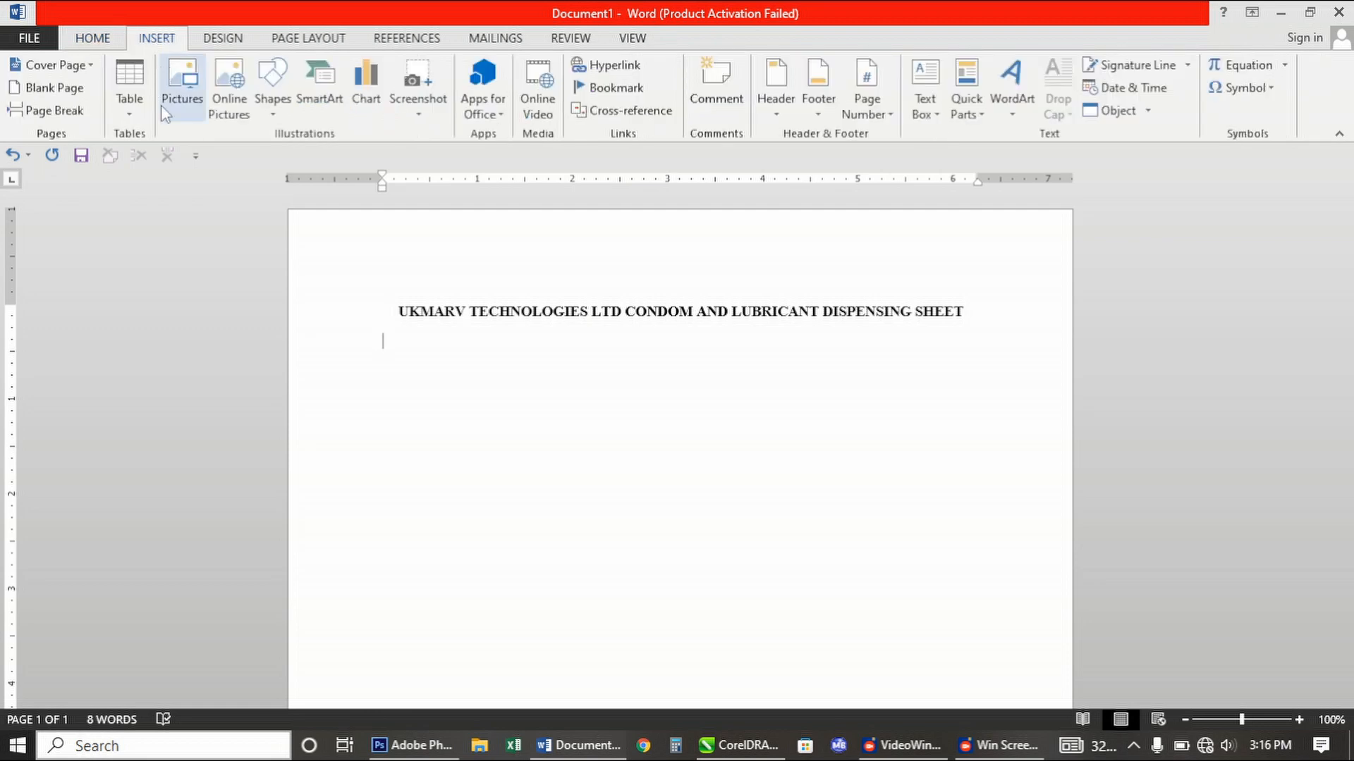
click(128, 118)
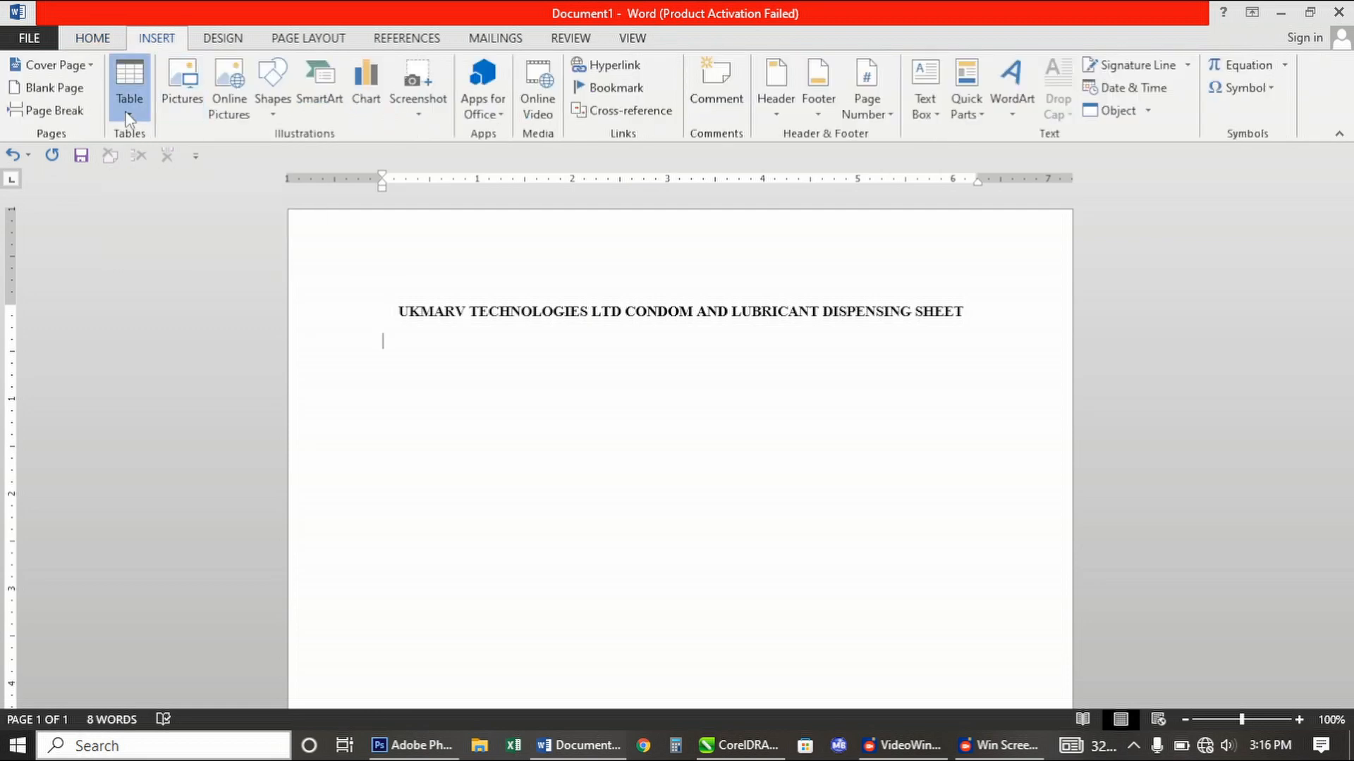
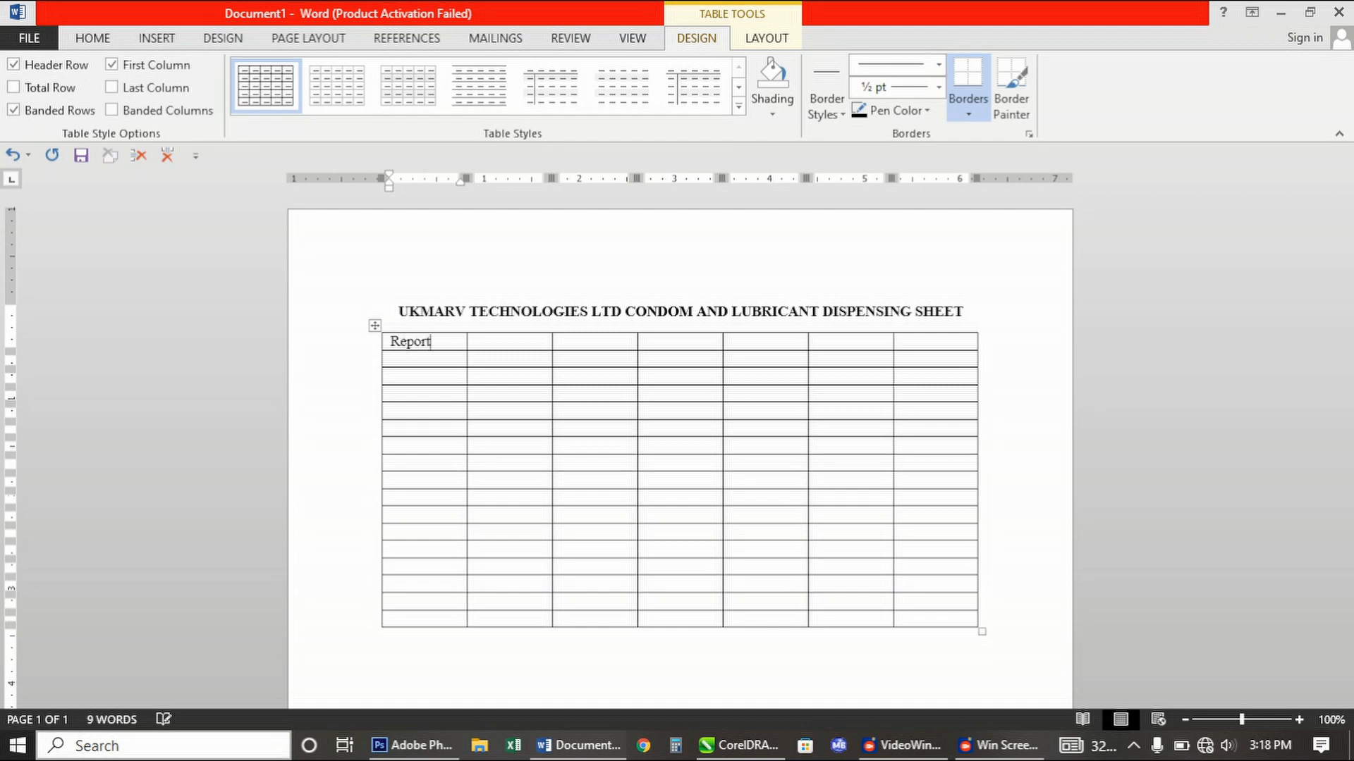
text(ing Date)
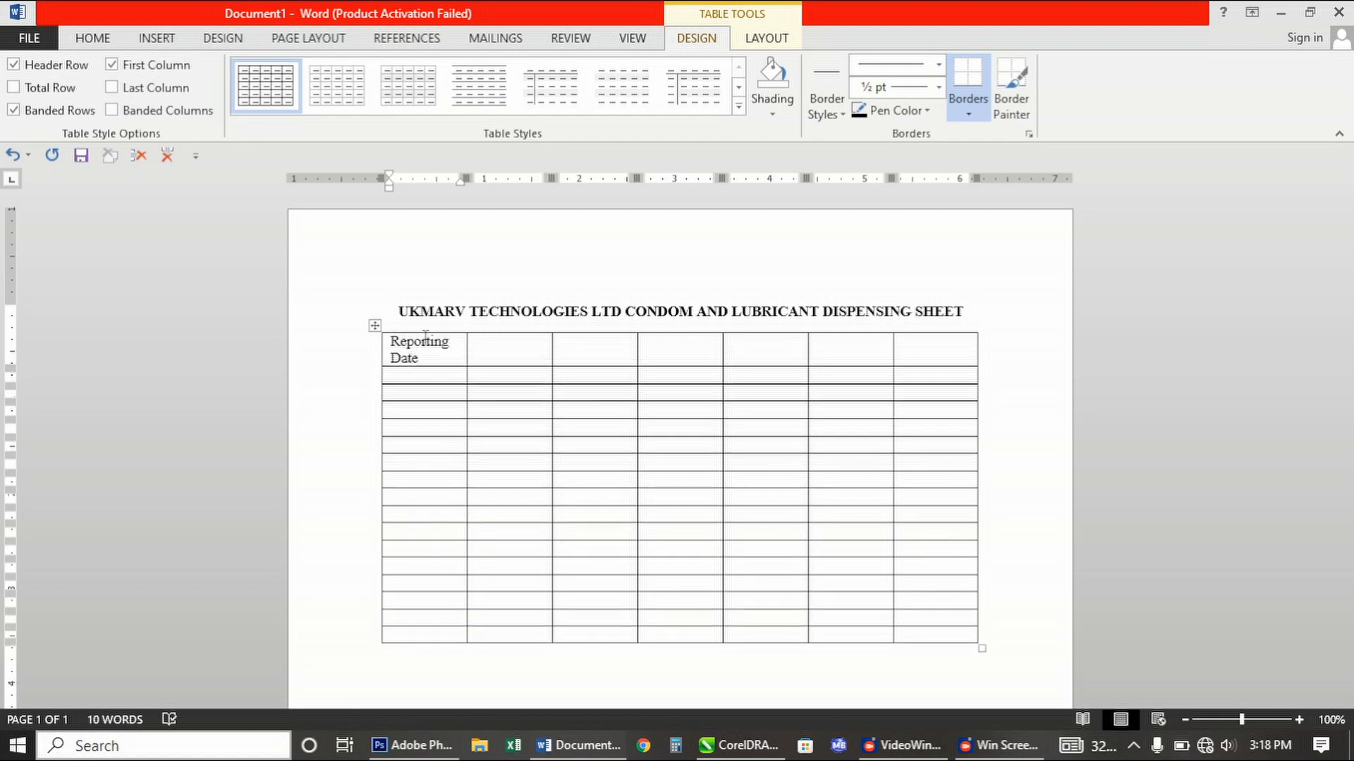
text(:)
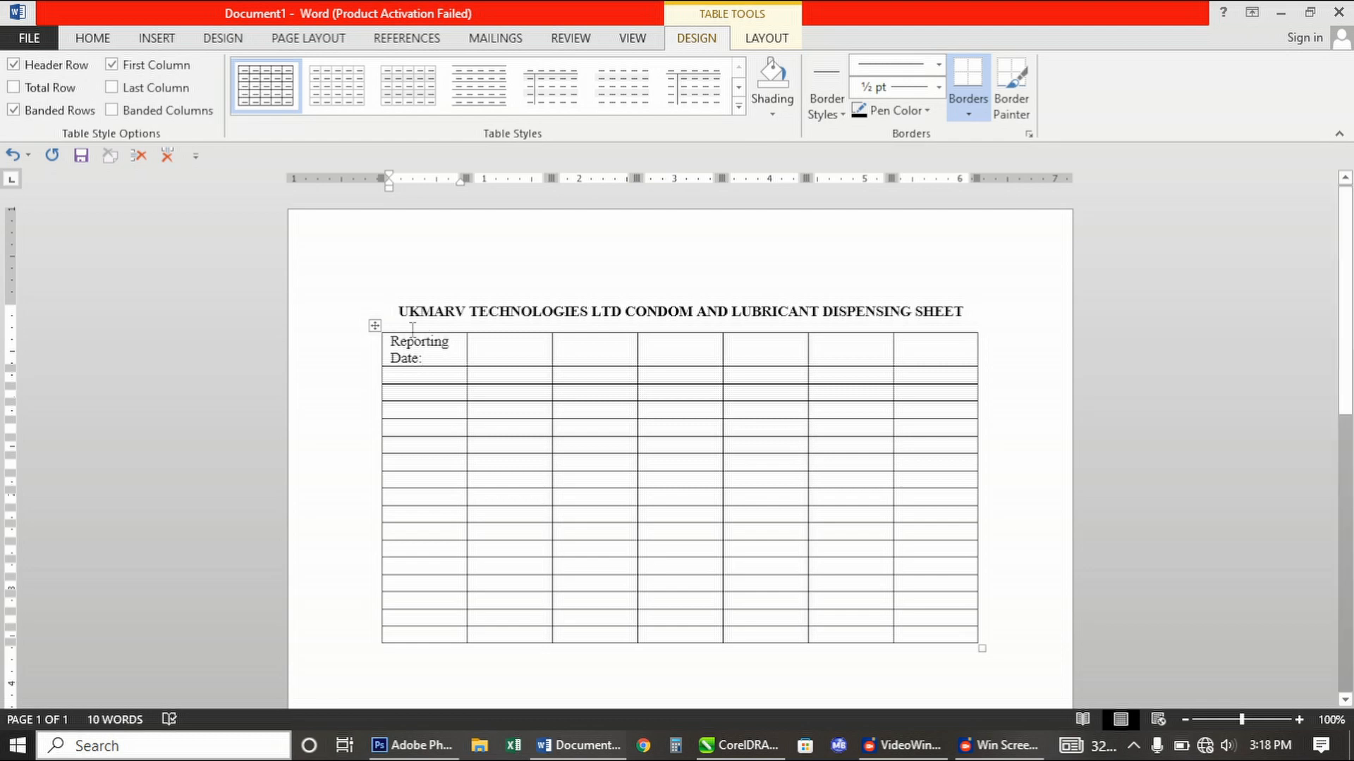
Enter "Name of Service Provider:" in the first cell of the table's second row
click(440, 371)
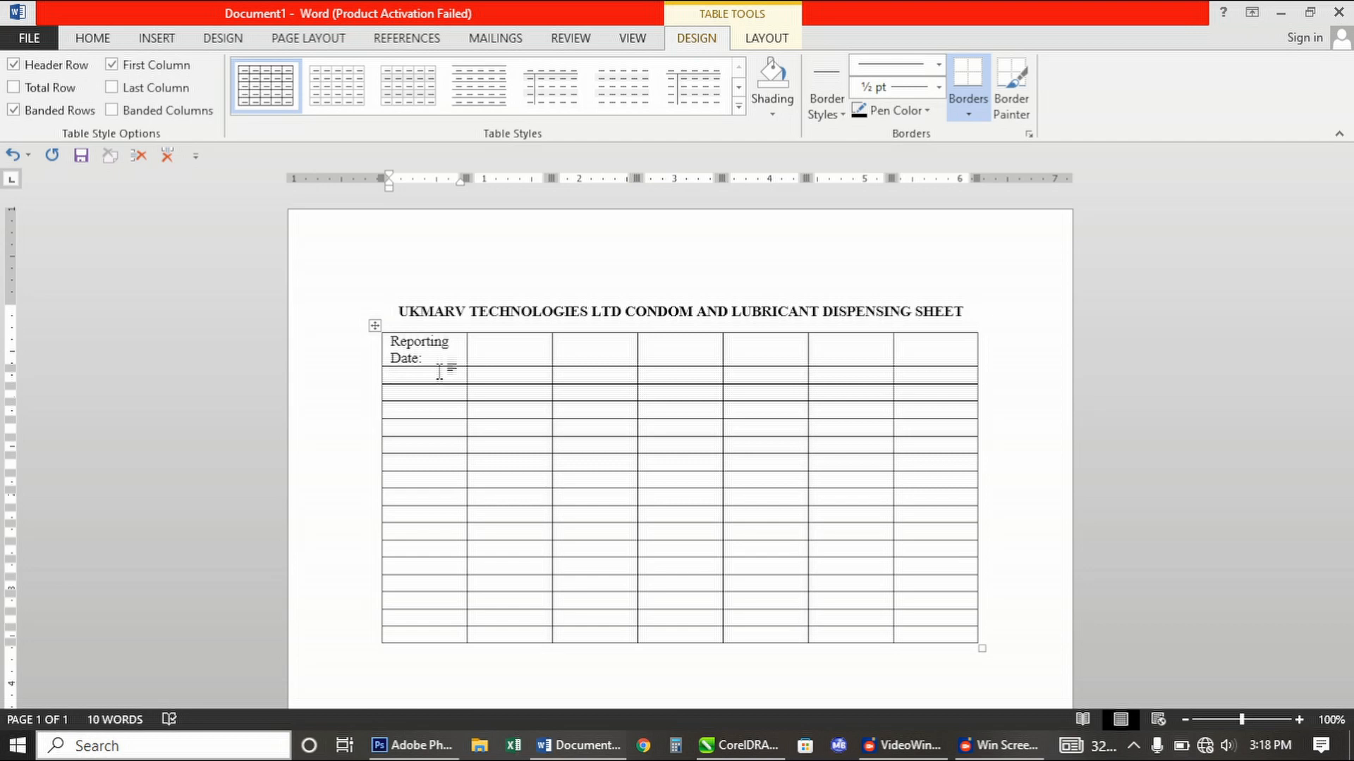
text(Name of Serv)
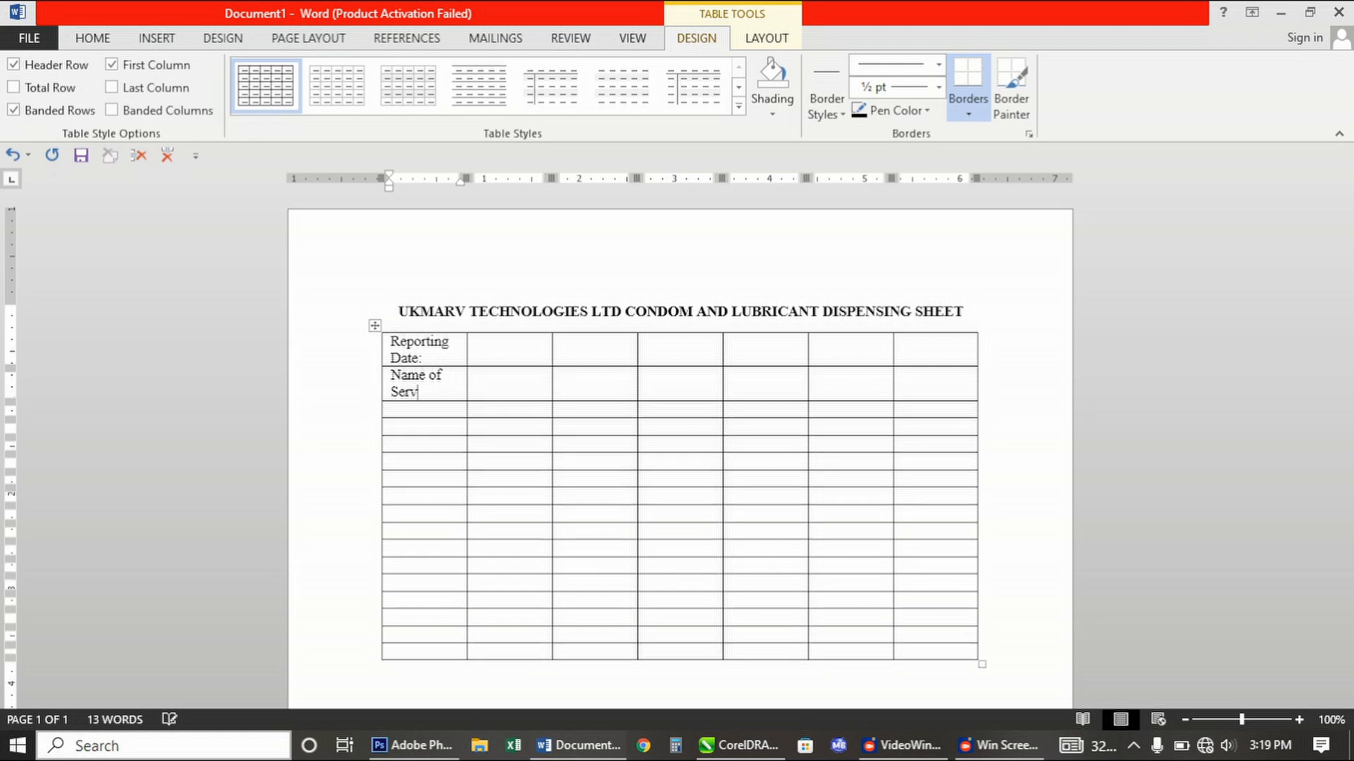
text(ice Provider)
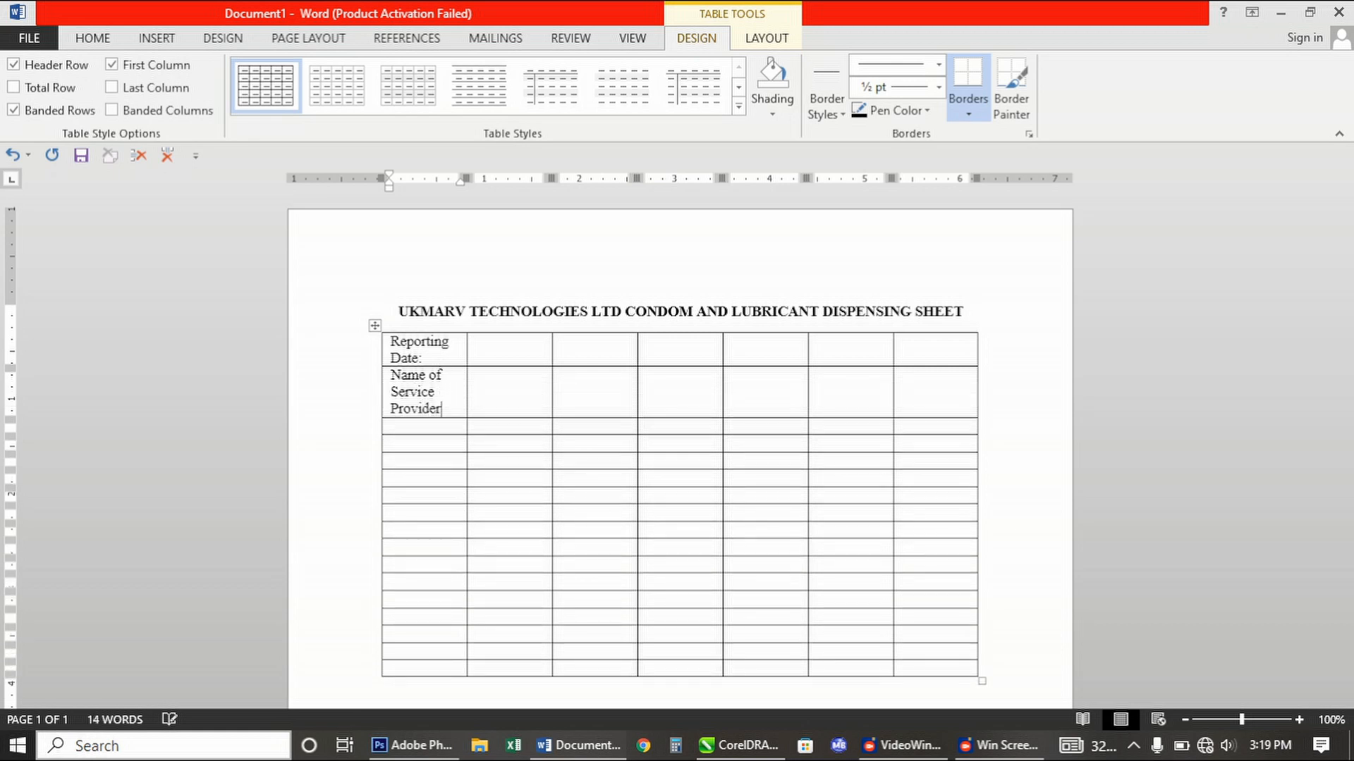
text(:)
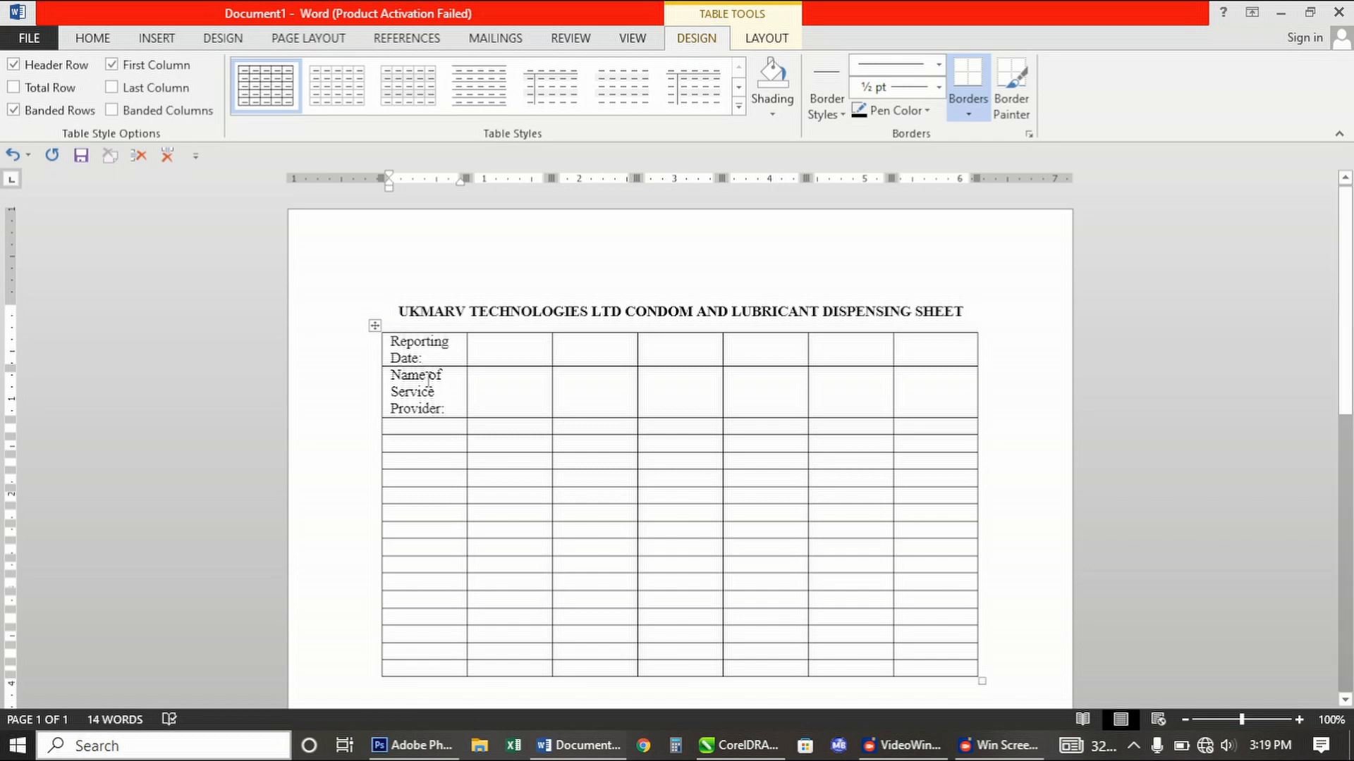
Enter "Indicate Setting: Outreach/HTS/Others" in the first cell of the third row
click(440, 424)
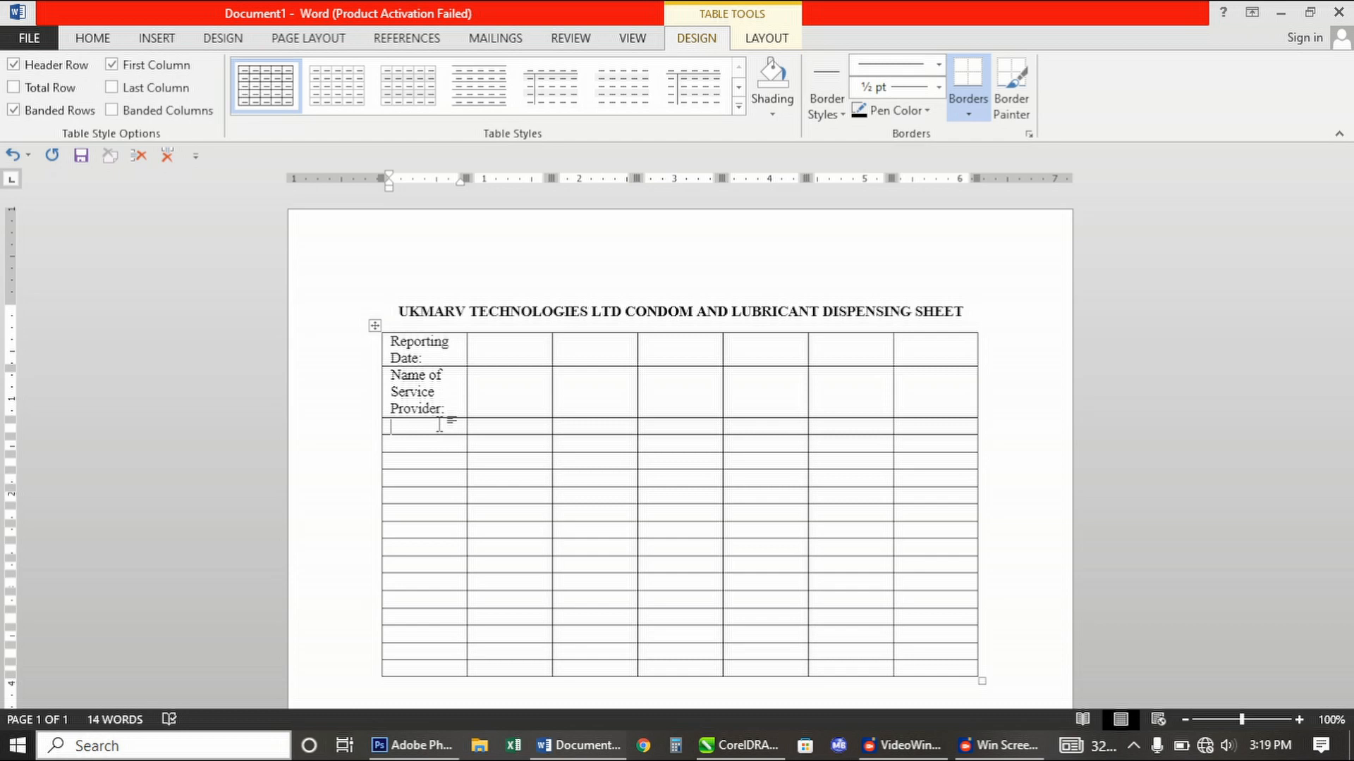
text(Indicate Setting)
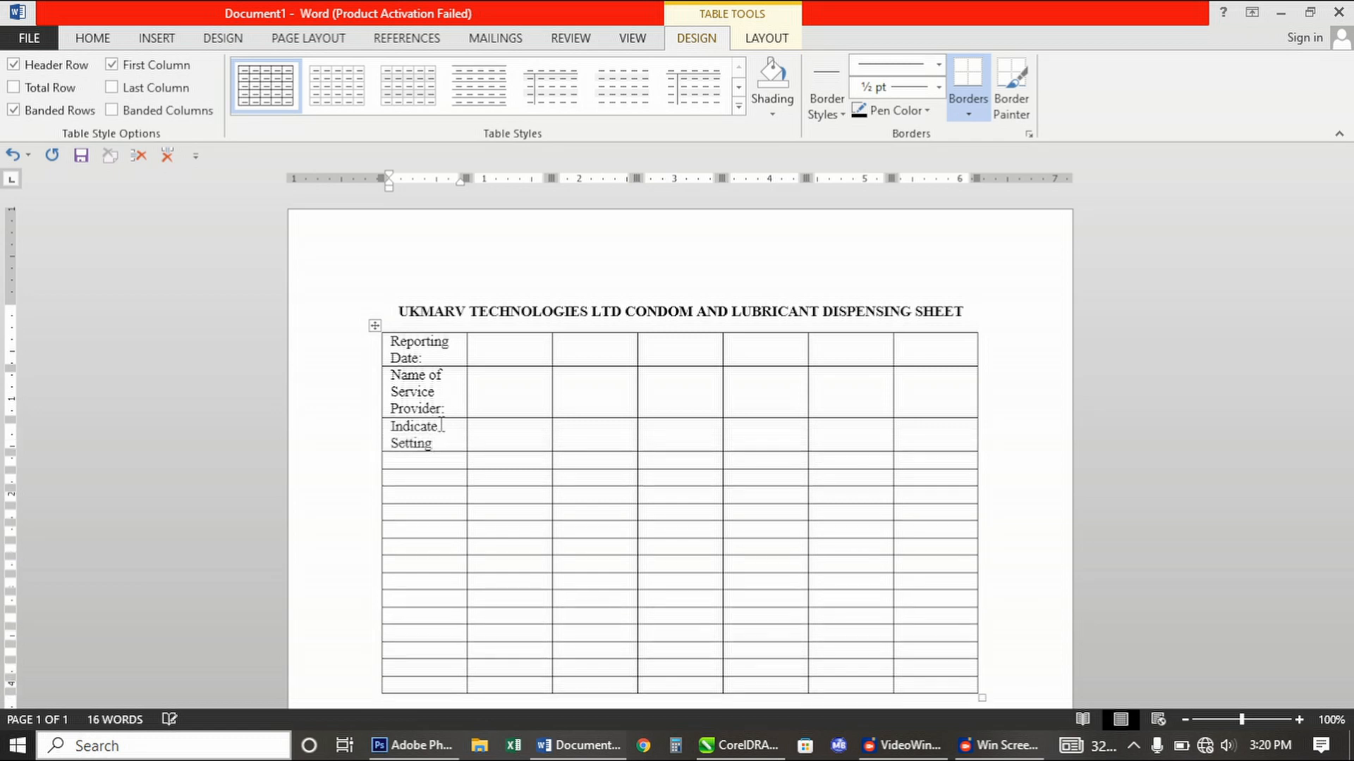
text(: Outreac)
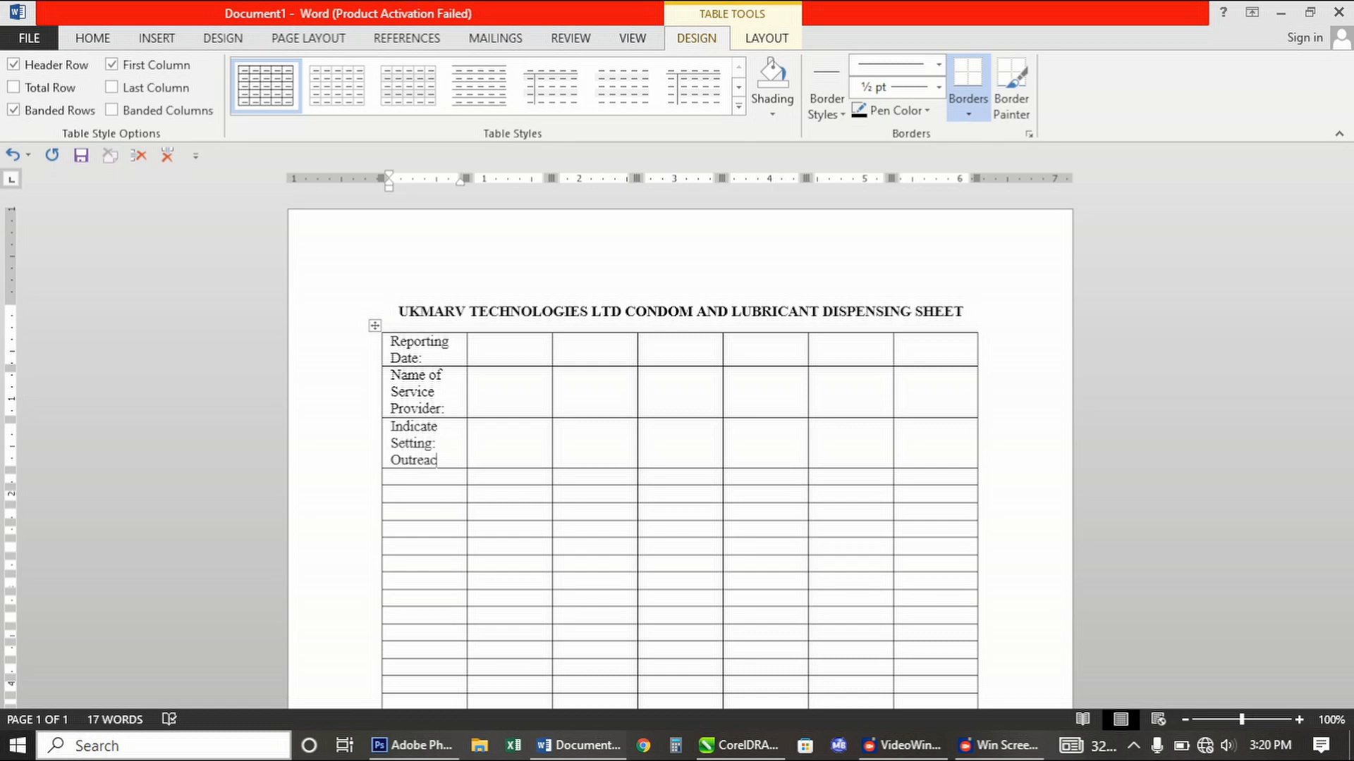
text(h)
text(/HTS)
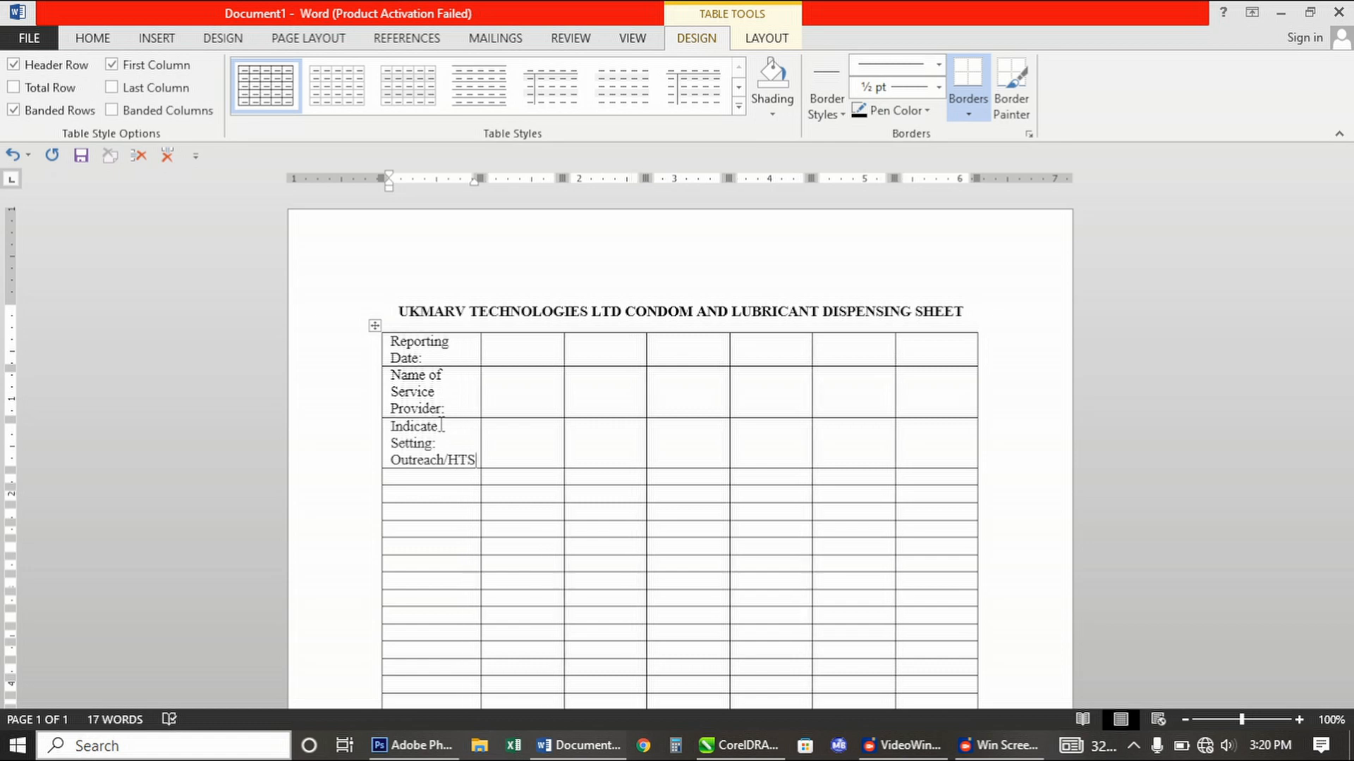
text(/)
text(Oth)
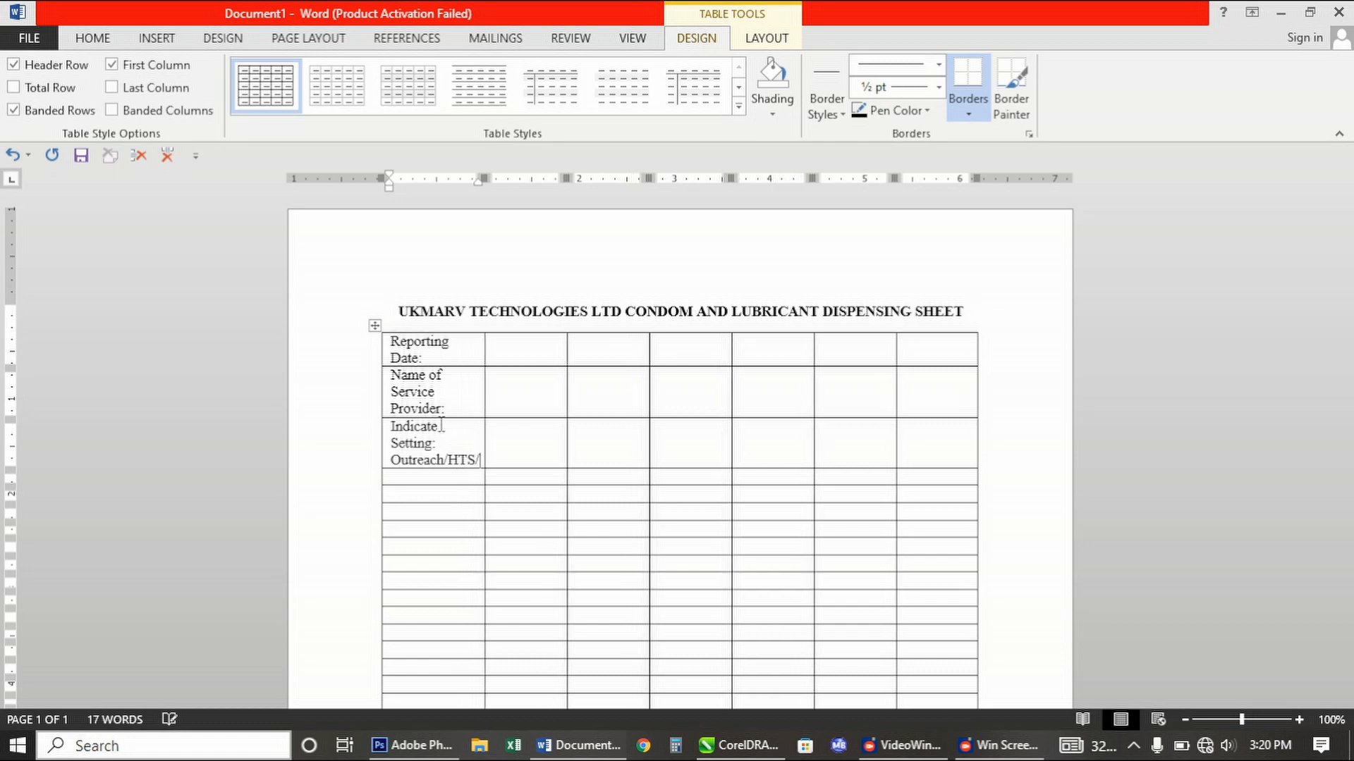
text(ers)
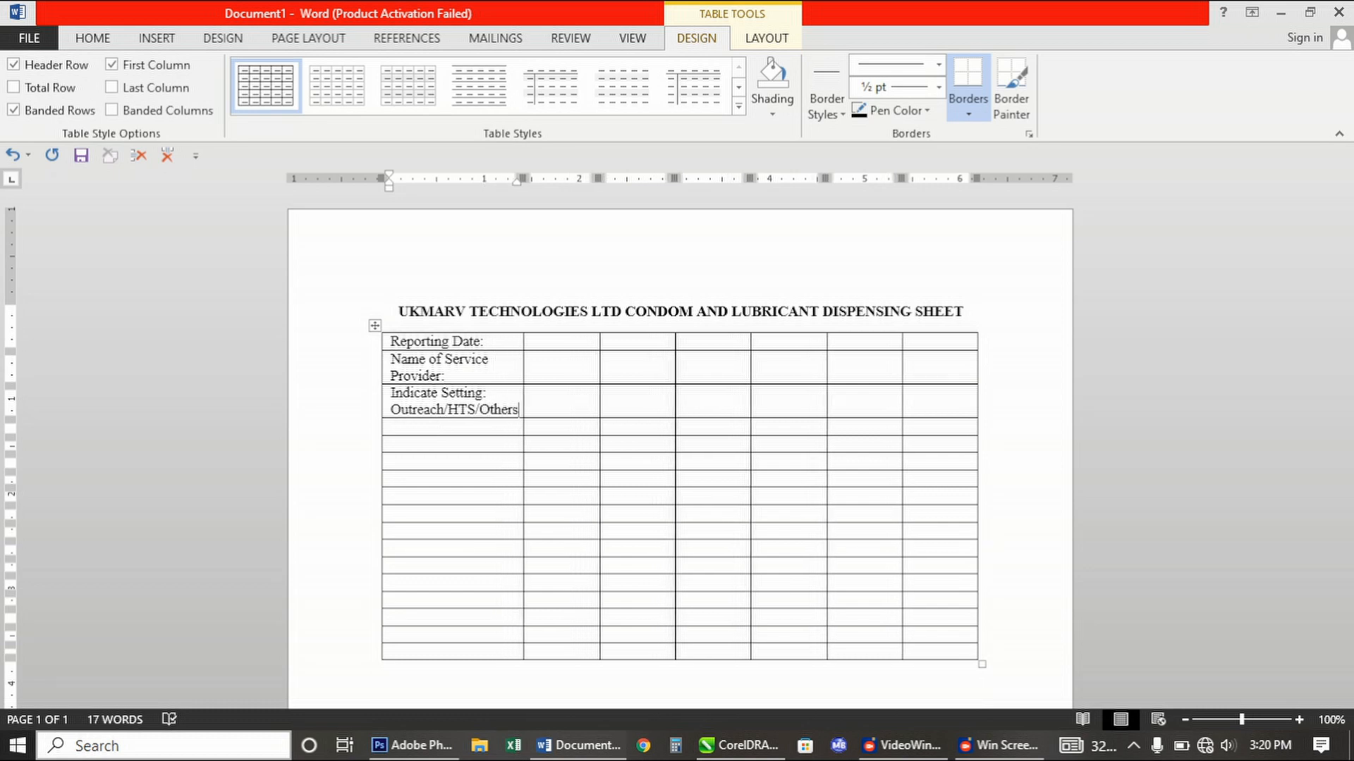
text(*)
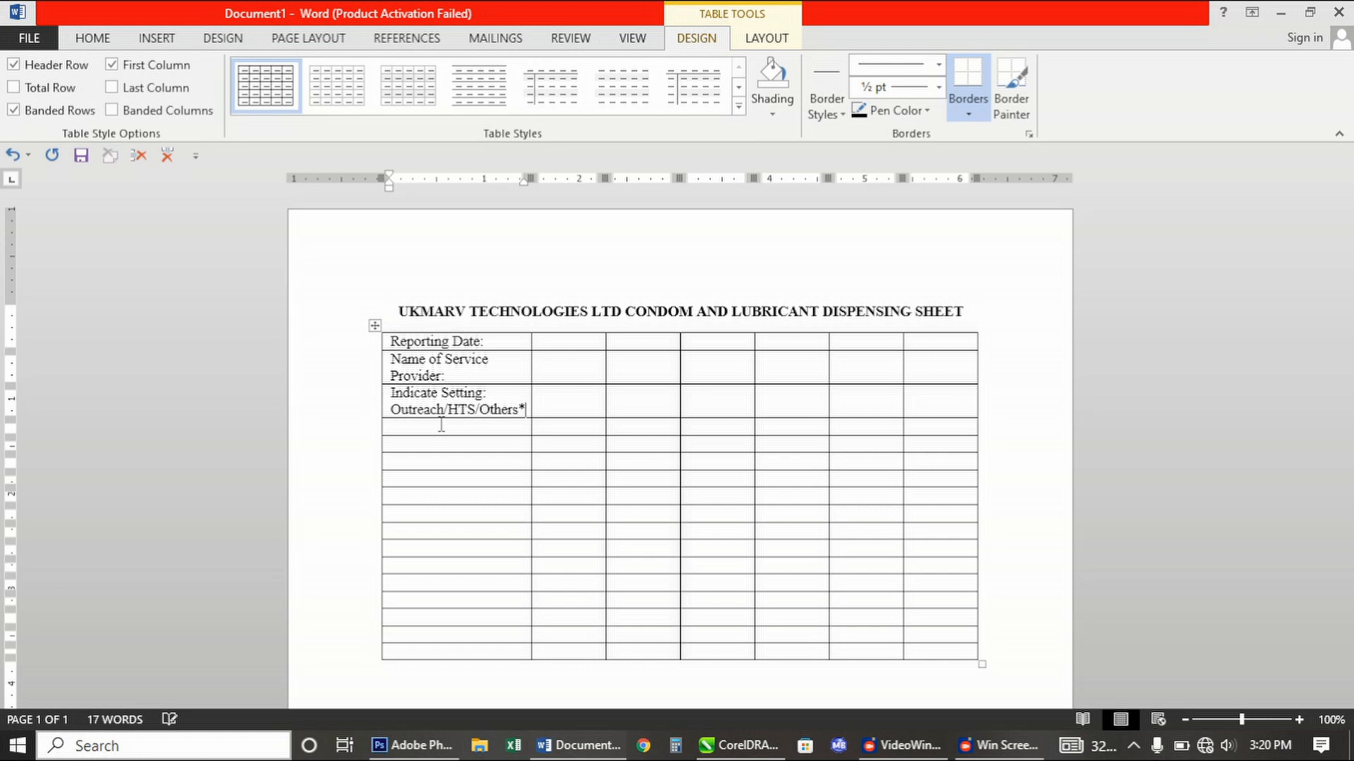
text(Other)
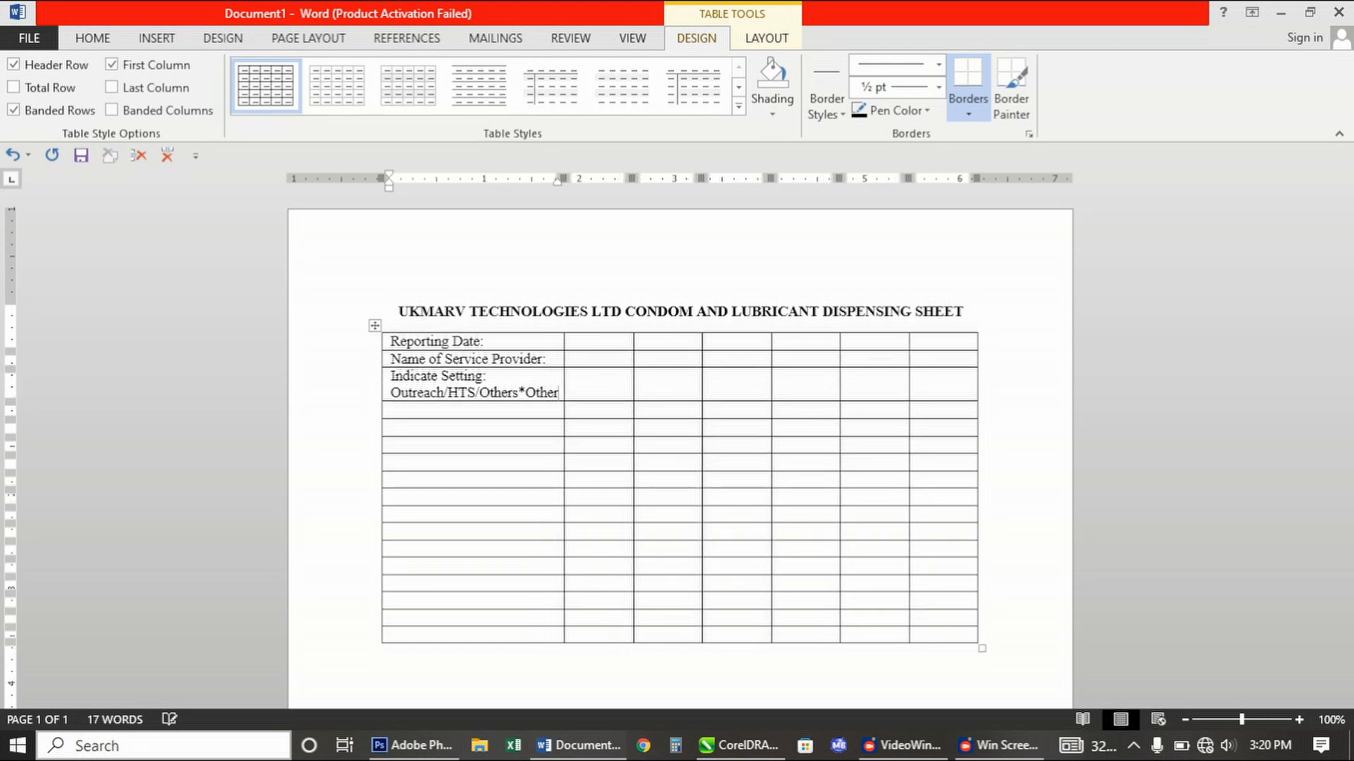
key(BackSpace)
key(BackSpace)
key(BackSpace)
key(BackSpace)
key(BackSpace)
key(BackSpace)
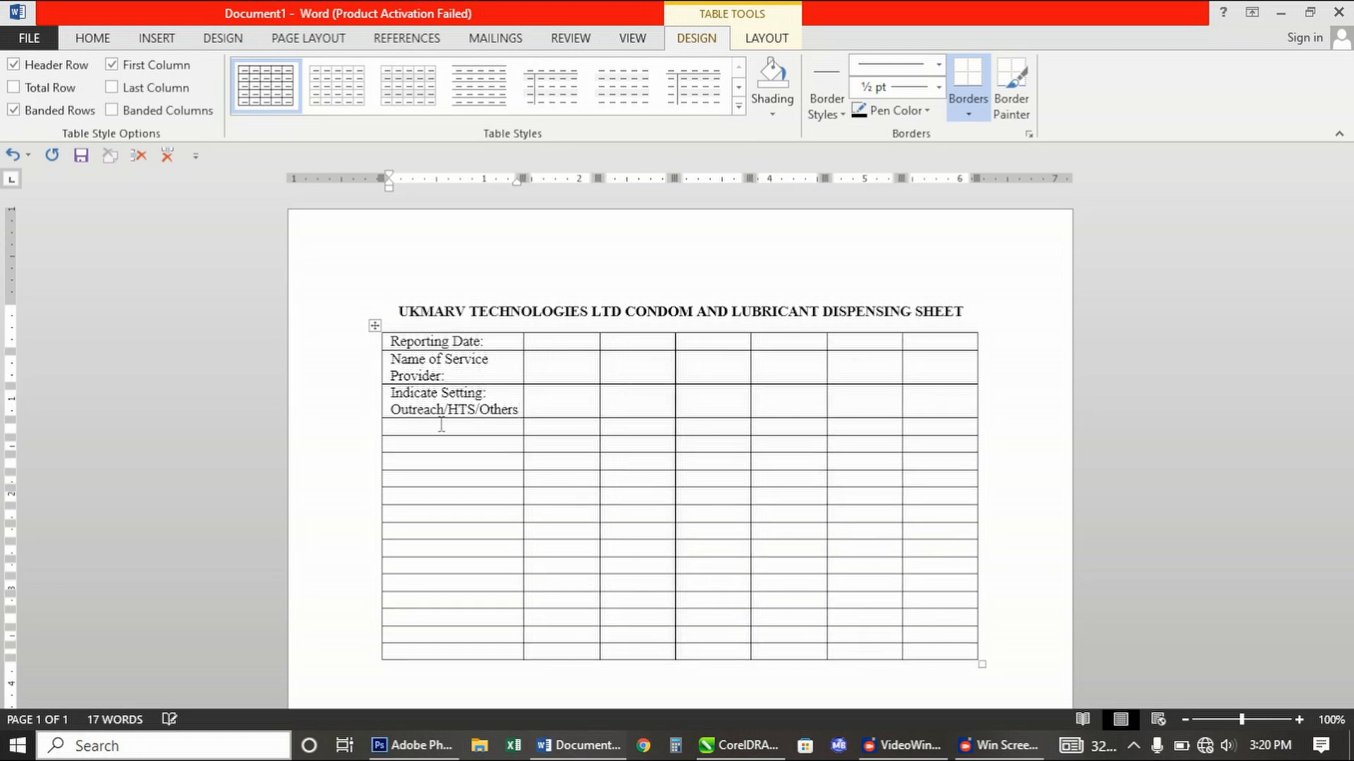
text())
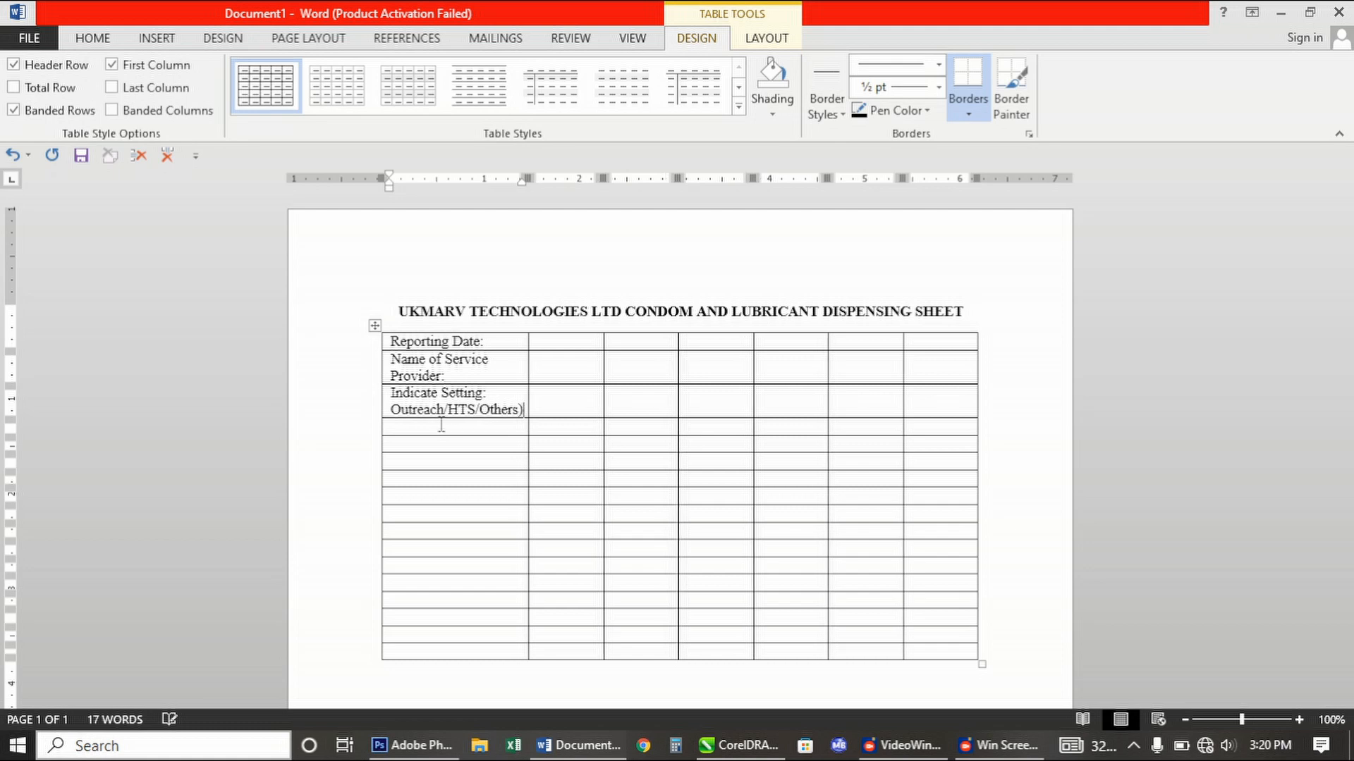
key(BackSpace)
Append "(Specify)" directly after "Others" in the Indicate Setting cell
text((Speci)
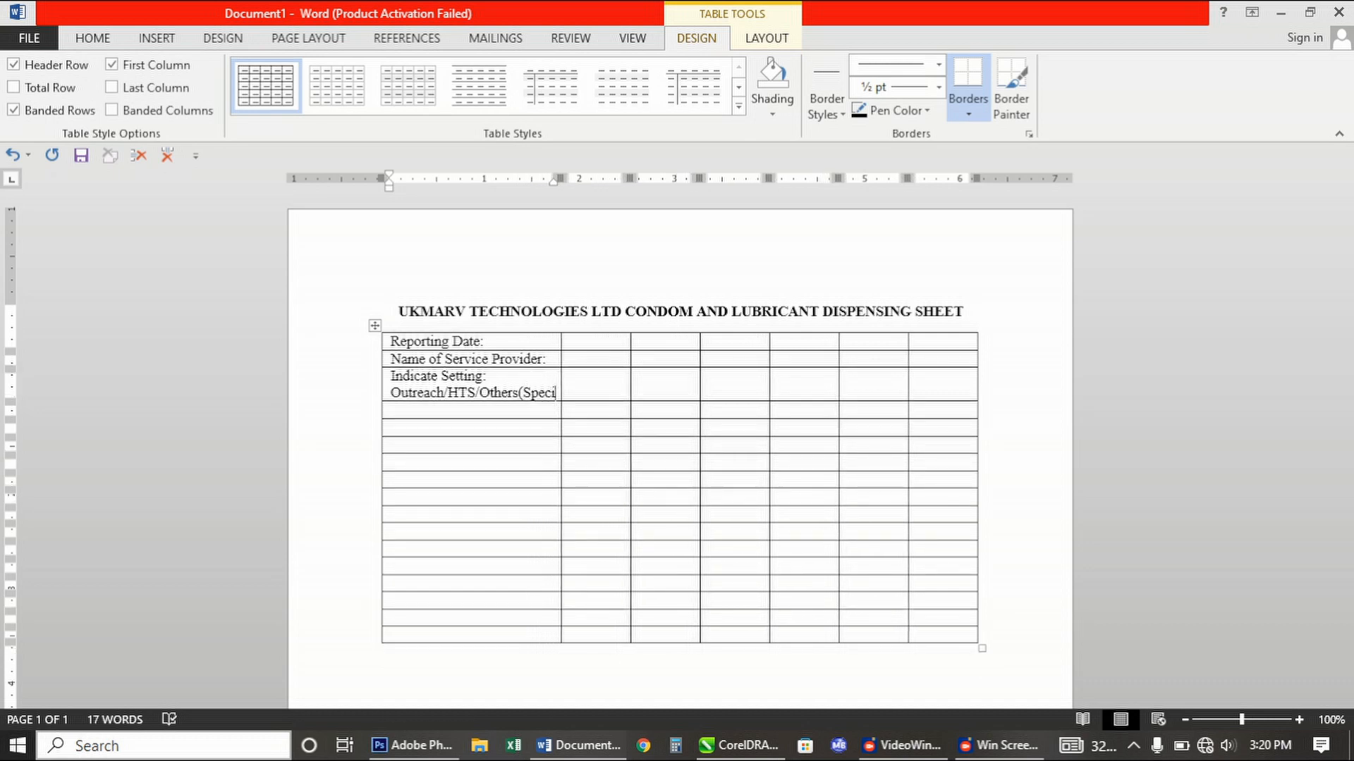
text(fy)
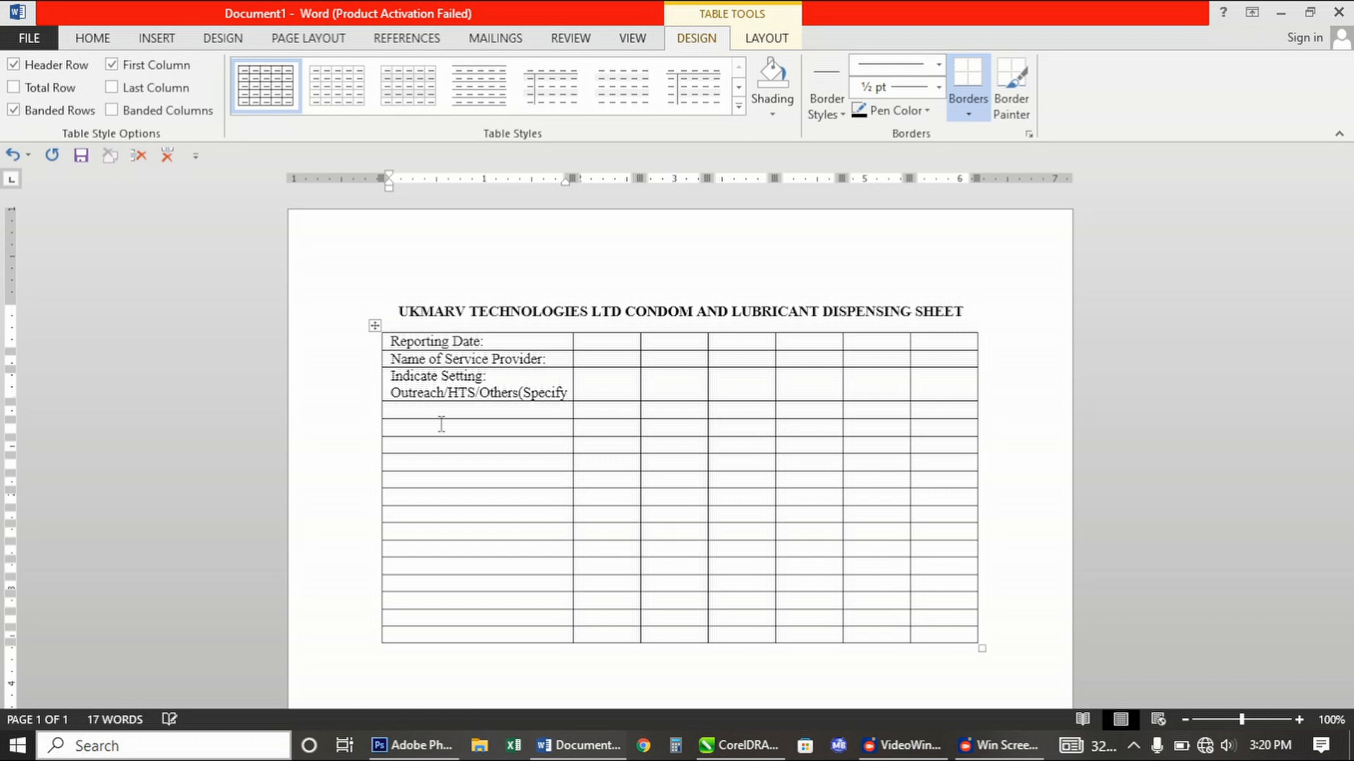
text())
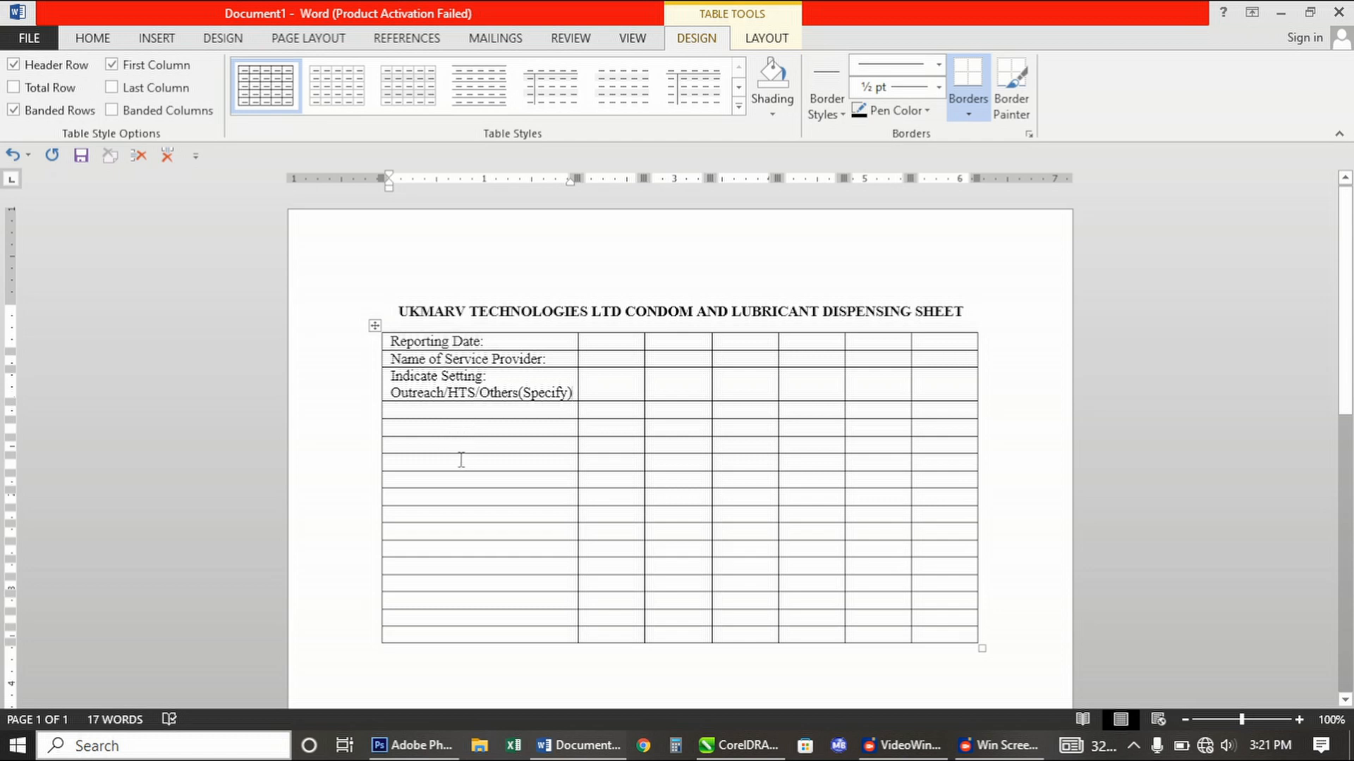
Enter "Note: This tool should not..........." in the first cell of the fourth row
click(462, 411)
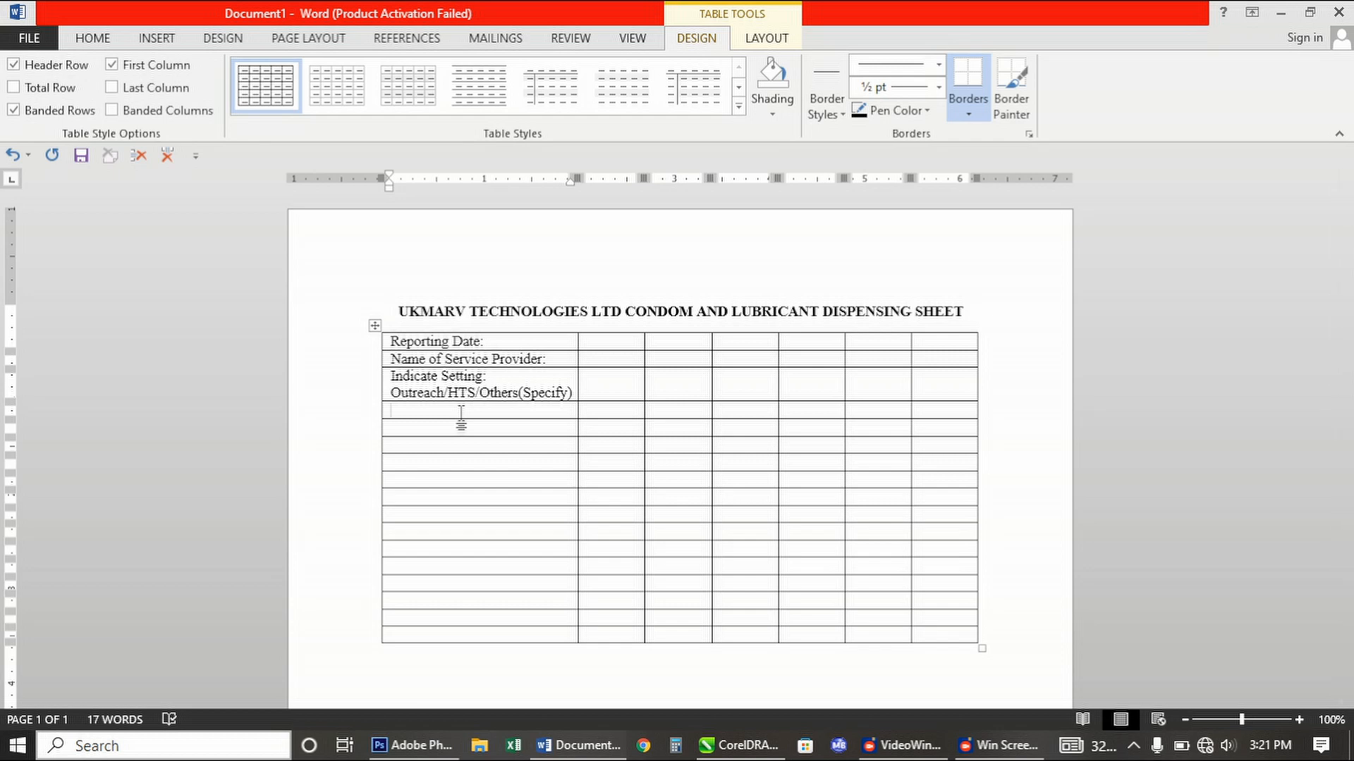
text(Note: This tool should not)
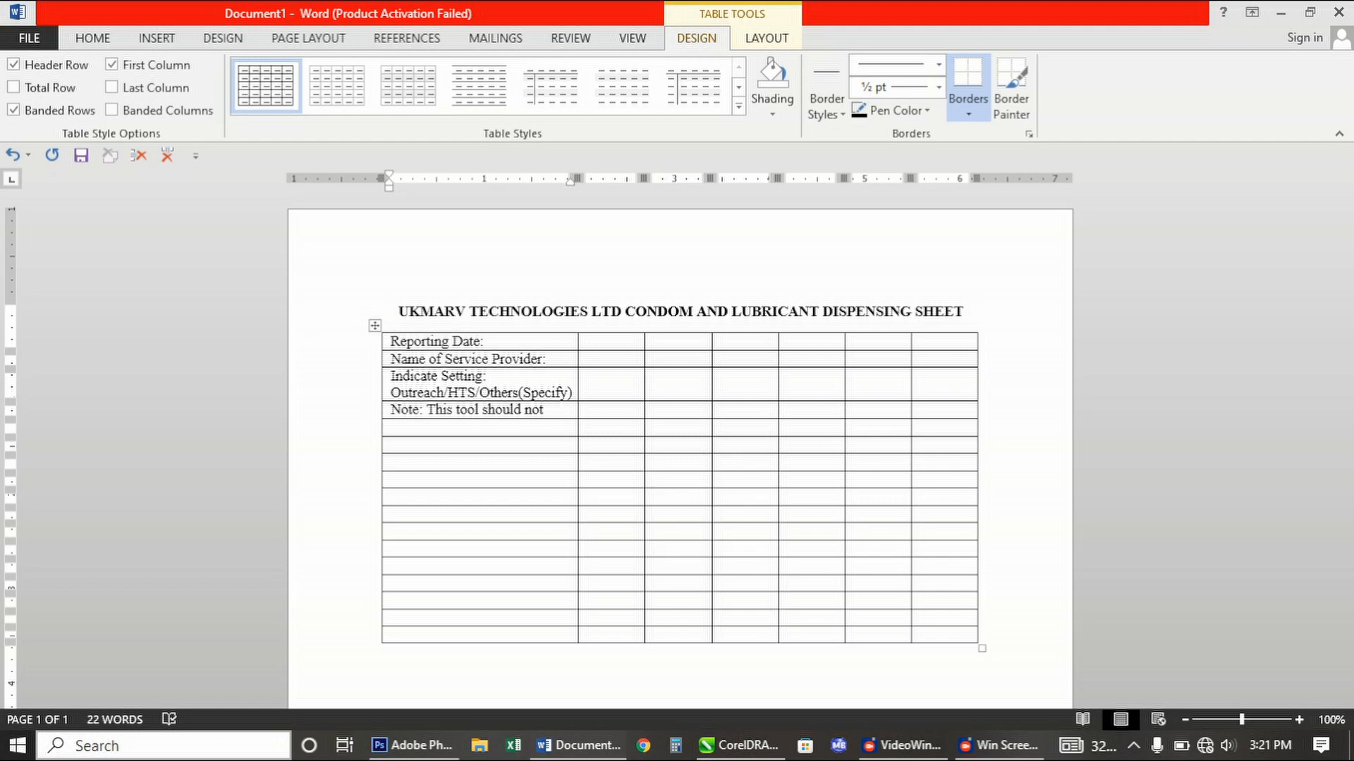
text(...........)
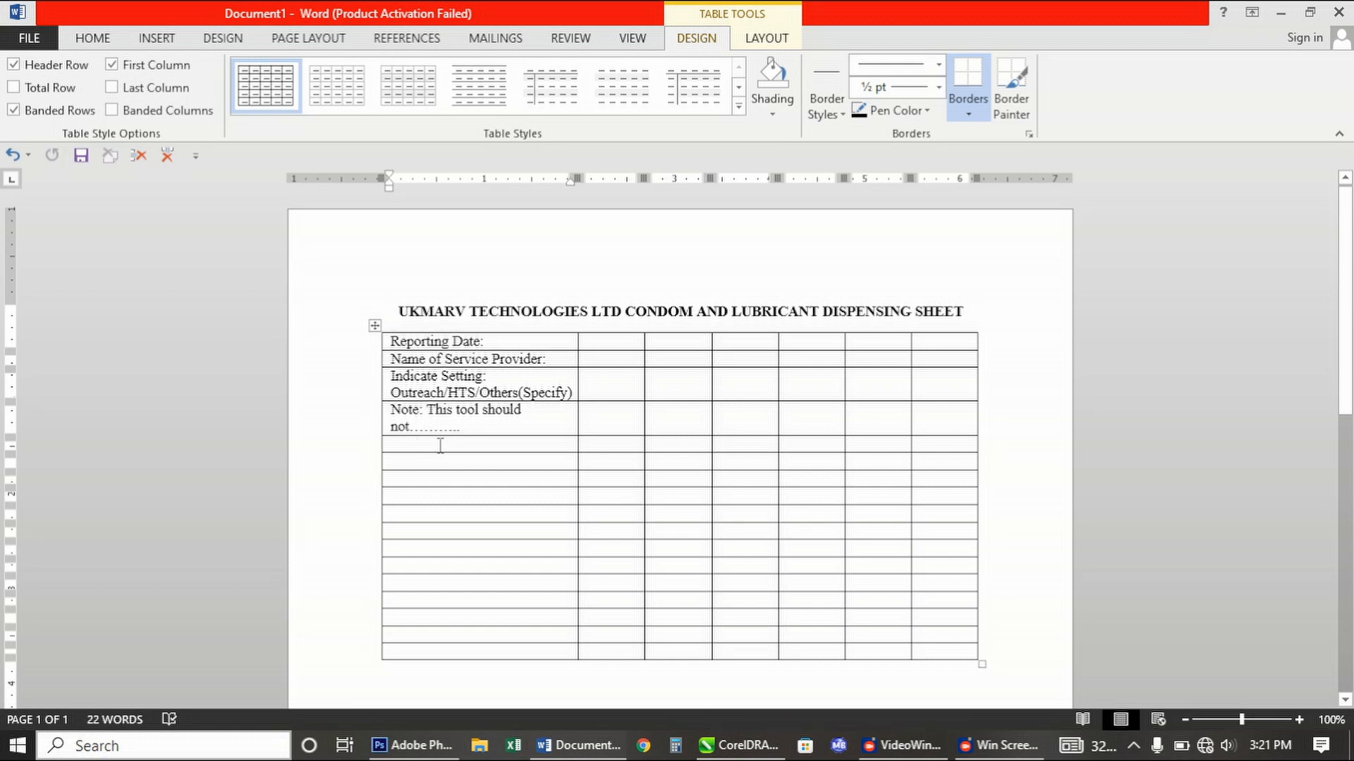
Enter the column headings "S/N" and "Name of Participants" in the first two cells of the fifth row
click(440, 445)
text(N)
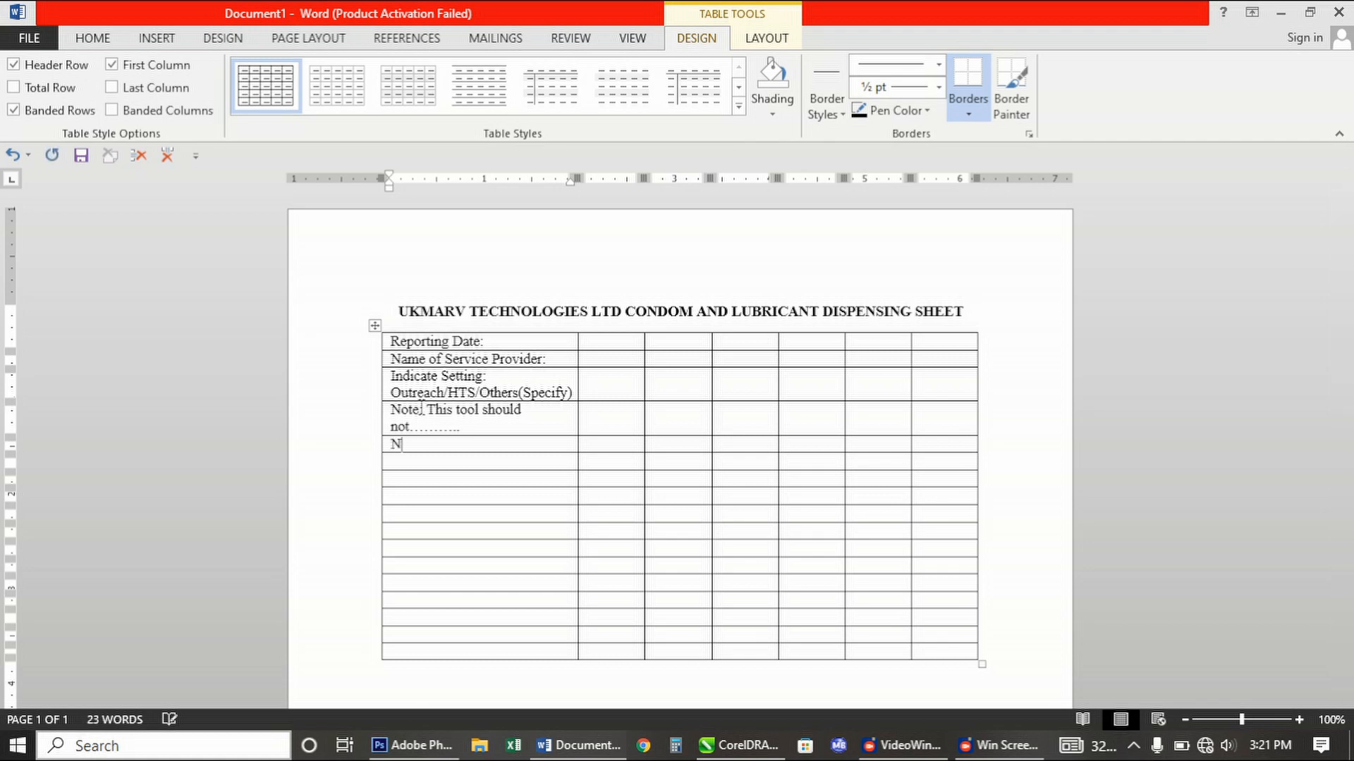
key(BackSpace)
text(/N)
key(Tab)
text(Na)
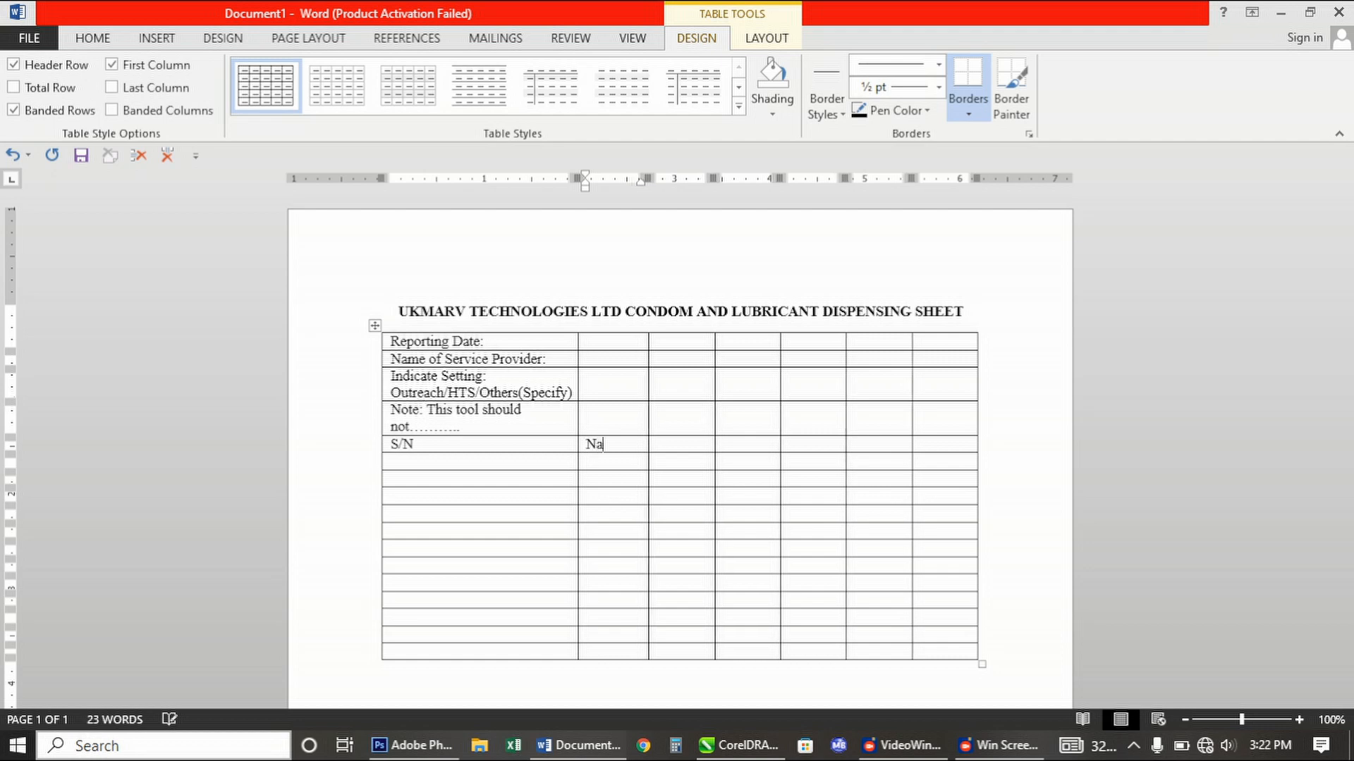
text(me of Pr)
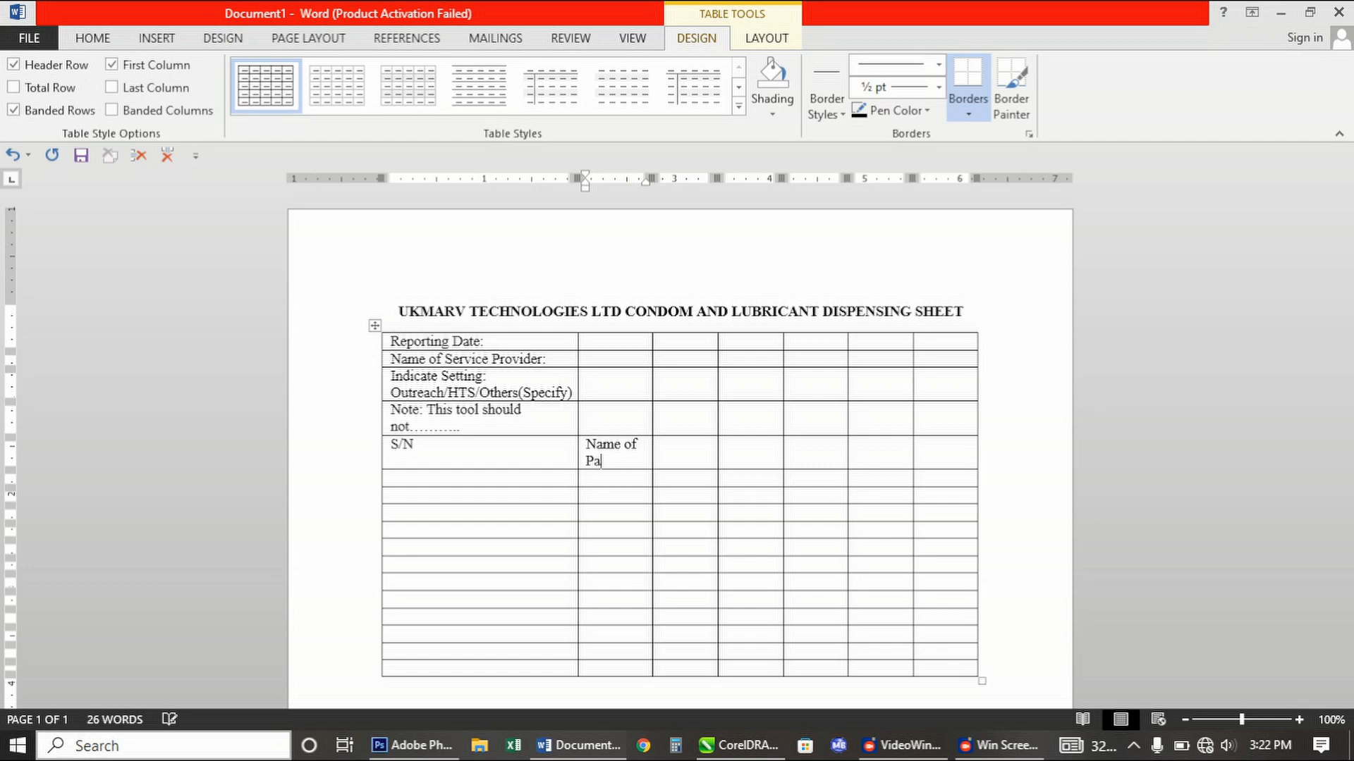
text(rticipans)
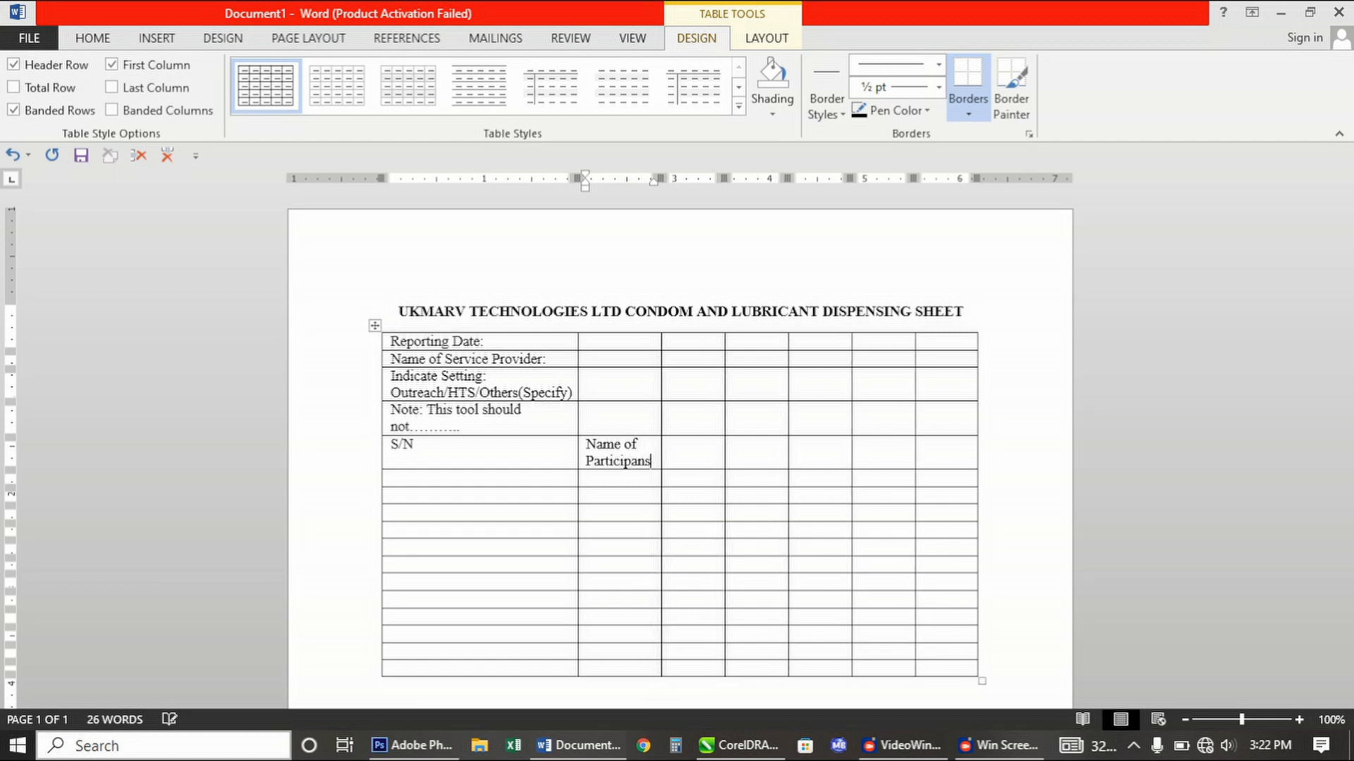
key(BackSpace)
text(ts)
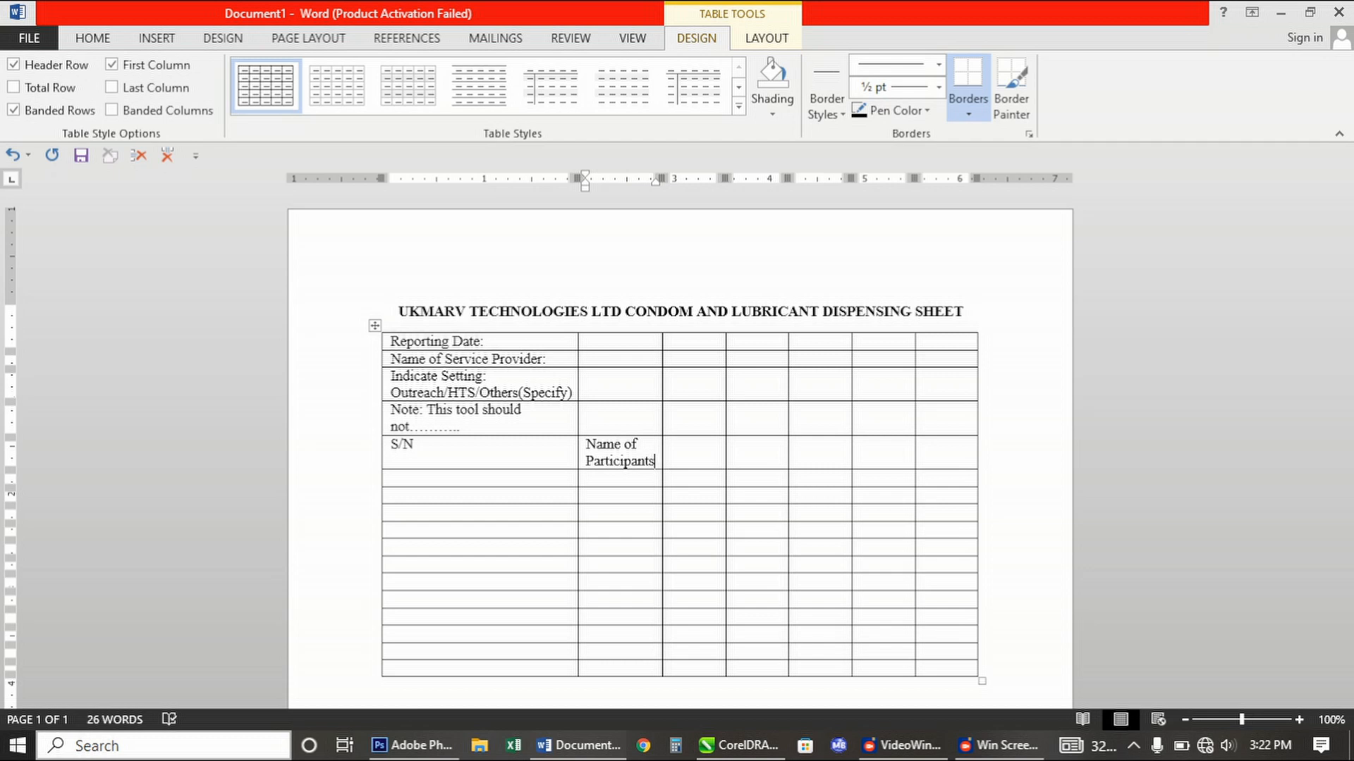
Enter the column heading "Phone Number" in the third cell of the fifth row
key(Tab)
text(Pho)
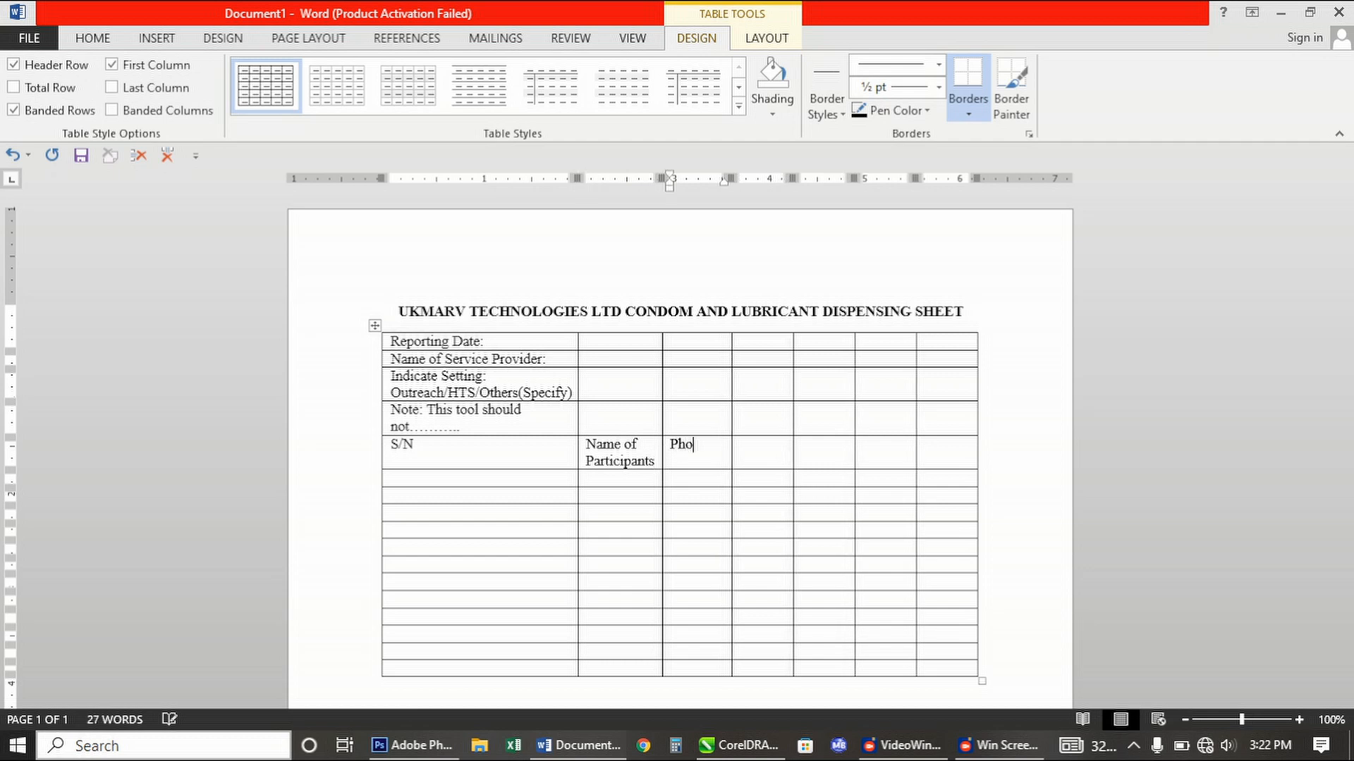
text(ne )
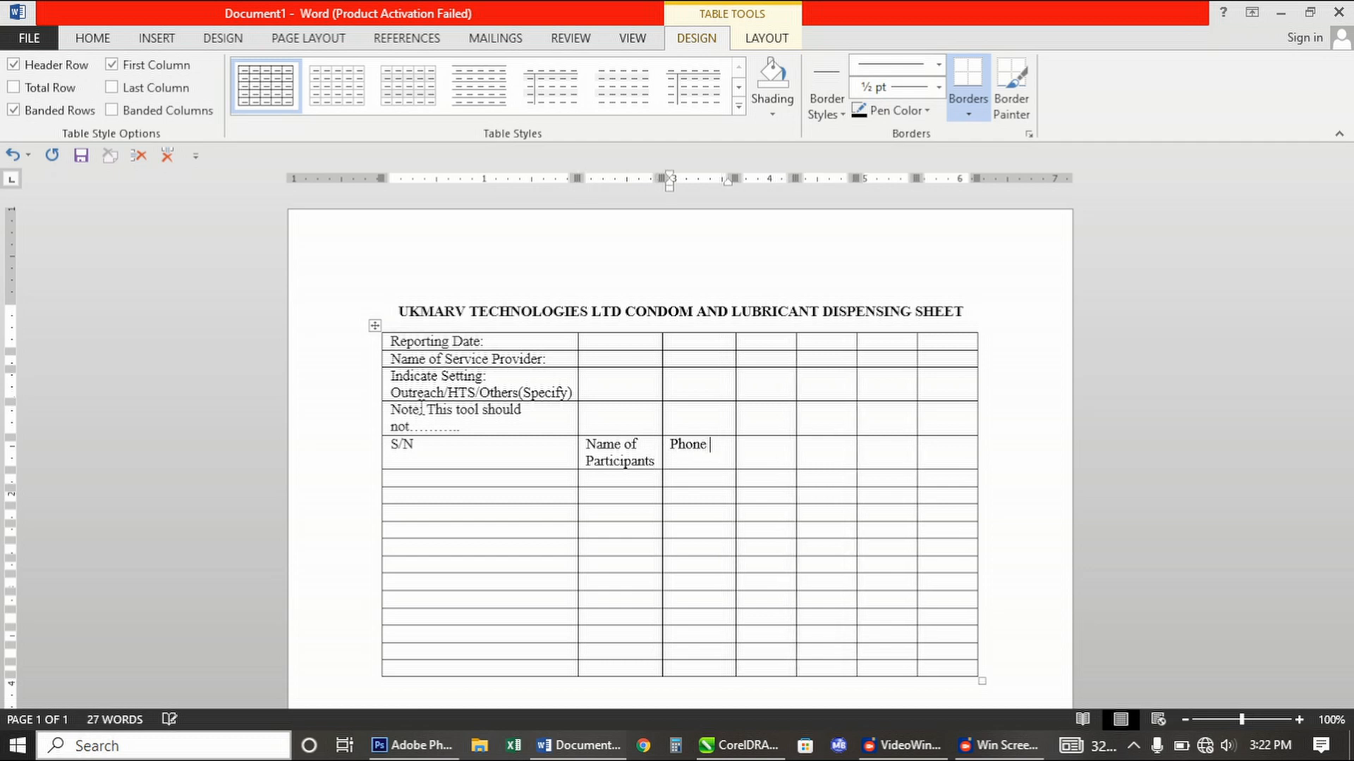
text(Numbe)
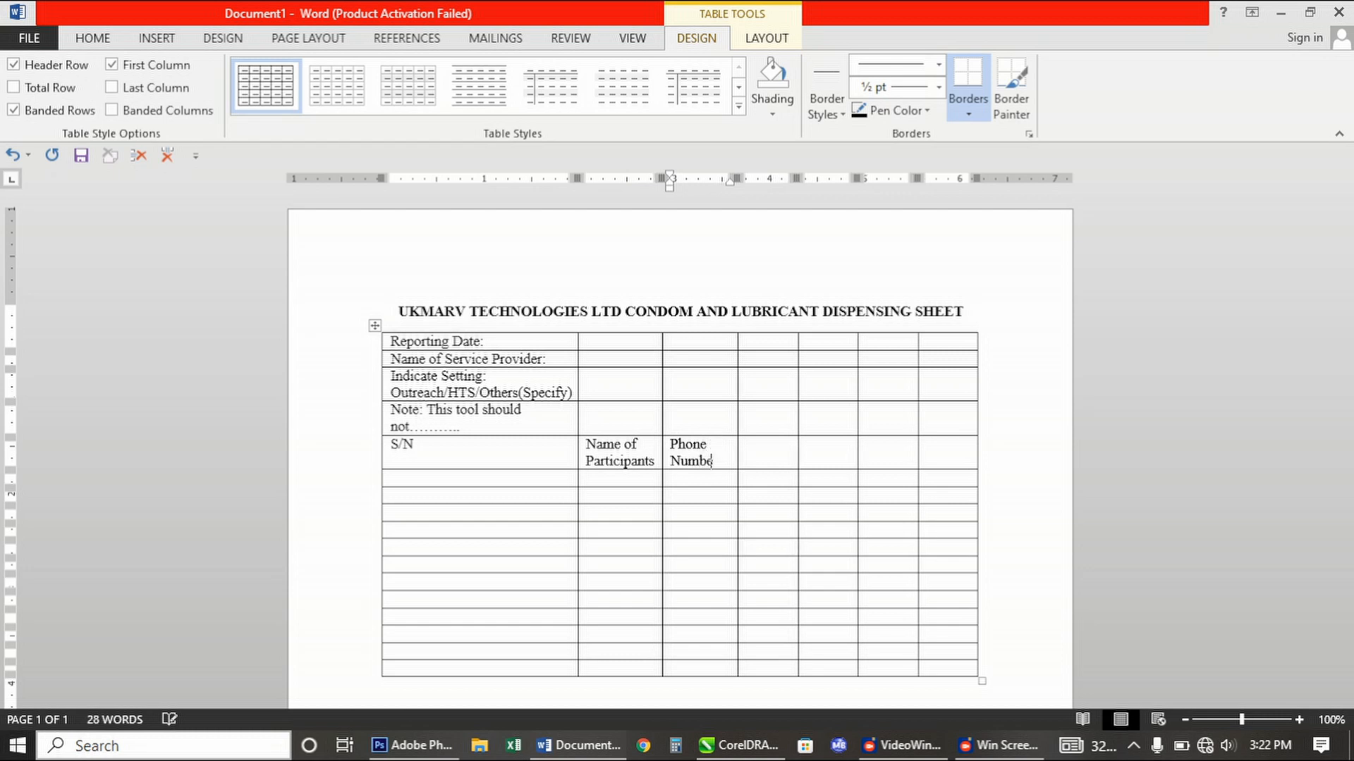
text(r)
Enter the column heading "Qty. of Condoms" in the fourth cell of the fifth row
key(Tab)
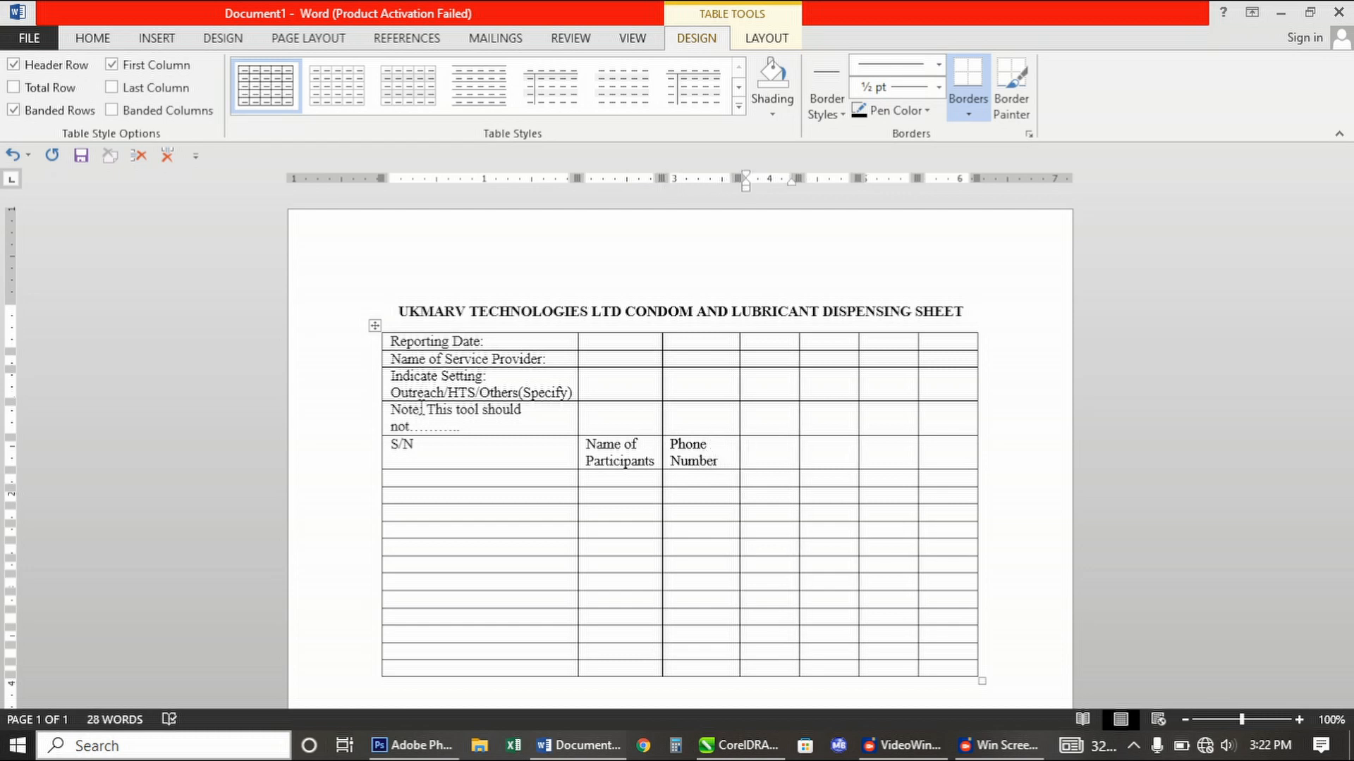
text(Qty)
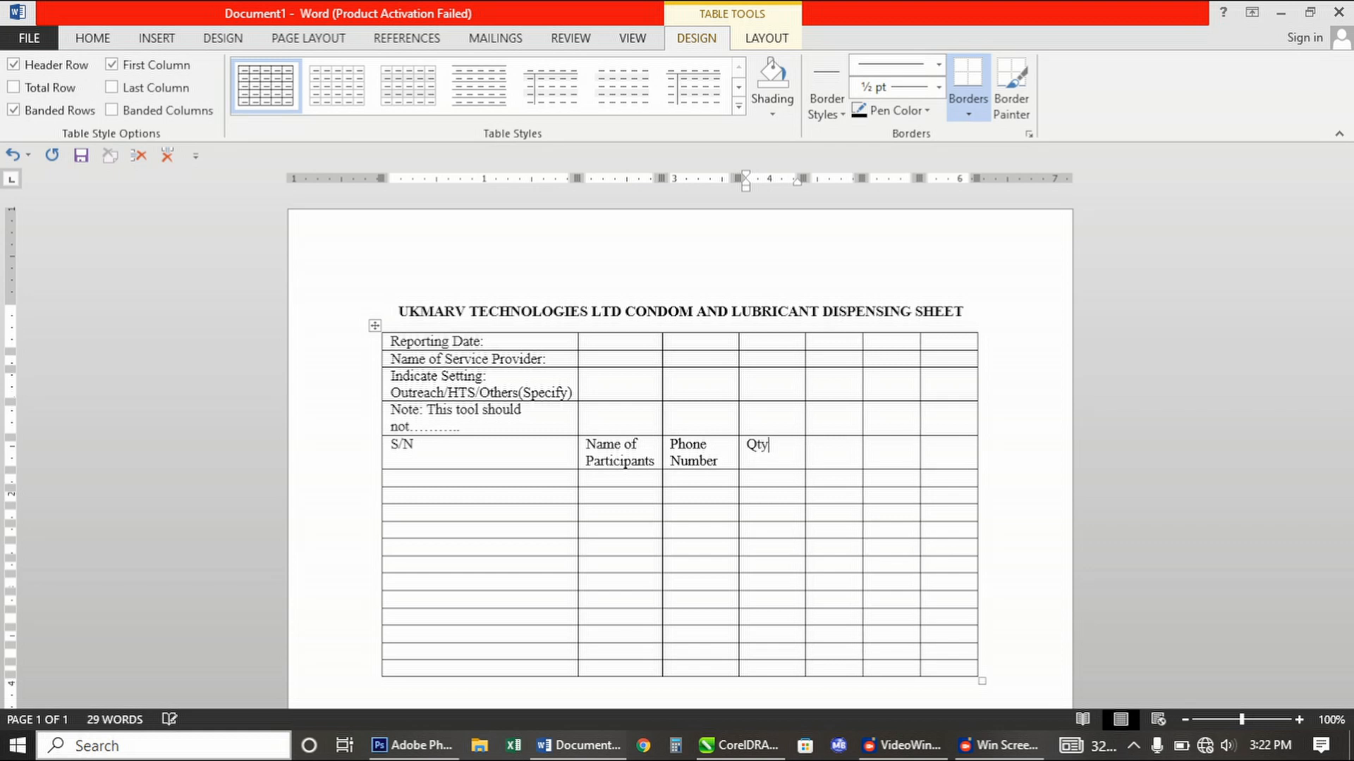
text( od Condoms)
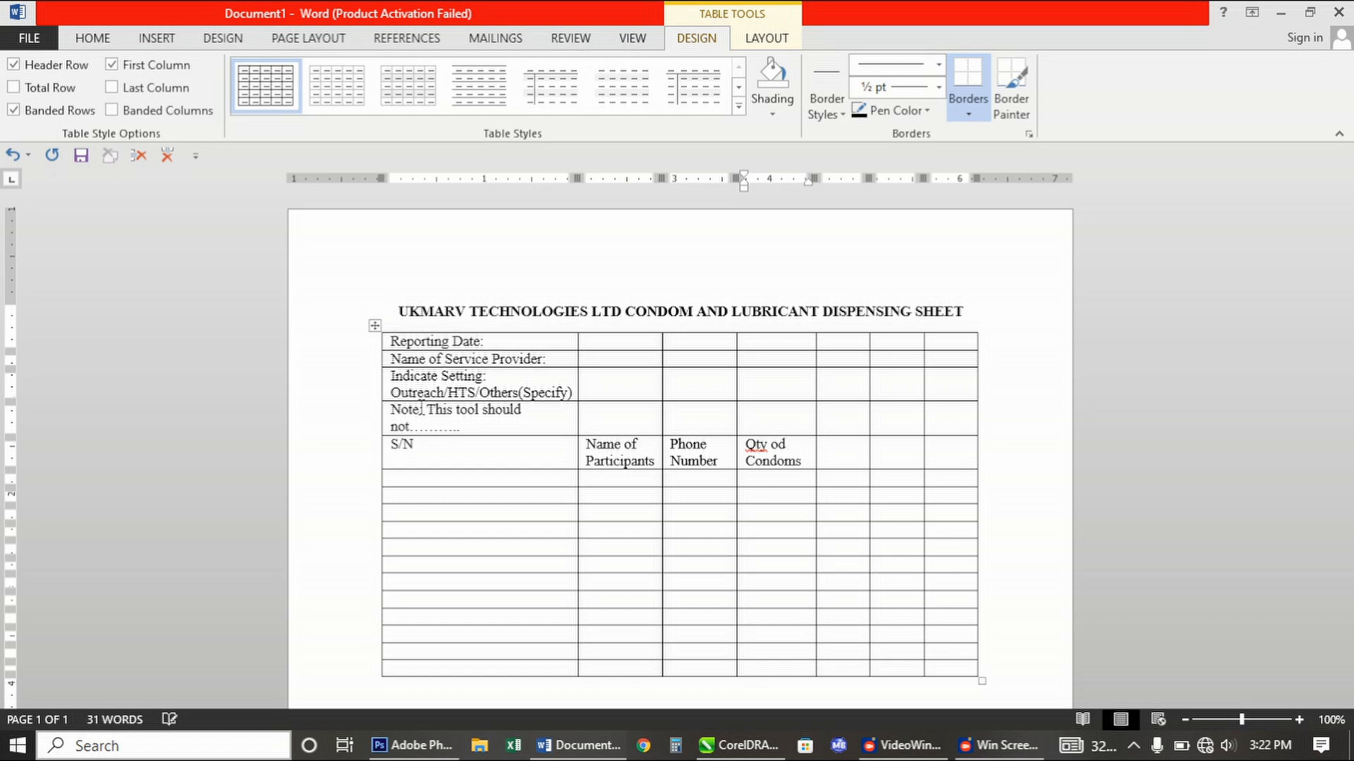
key(BackSpace)
text(f)
key(Left)
key(Left)
text(. of `)
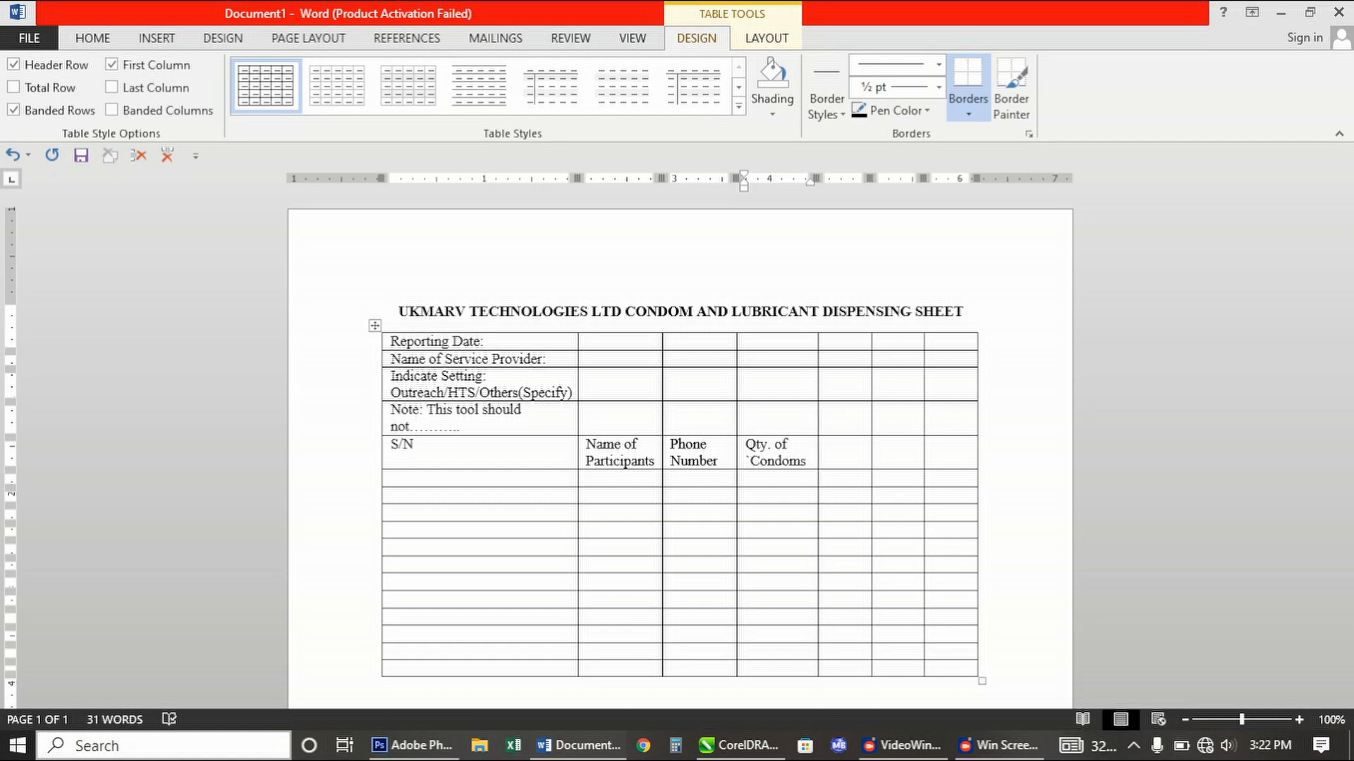
key(BackSpace)
Enter the column heading "Qty. of Lubricants" in the fifth cell of the fifth row
key(Tab)
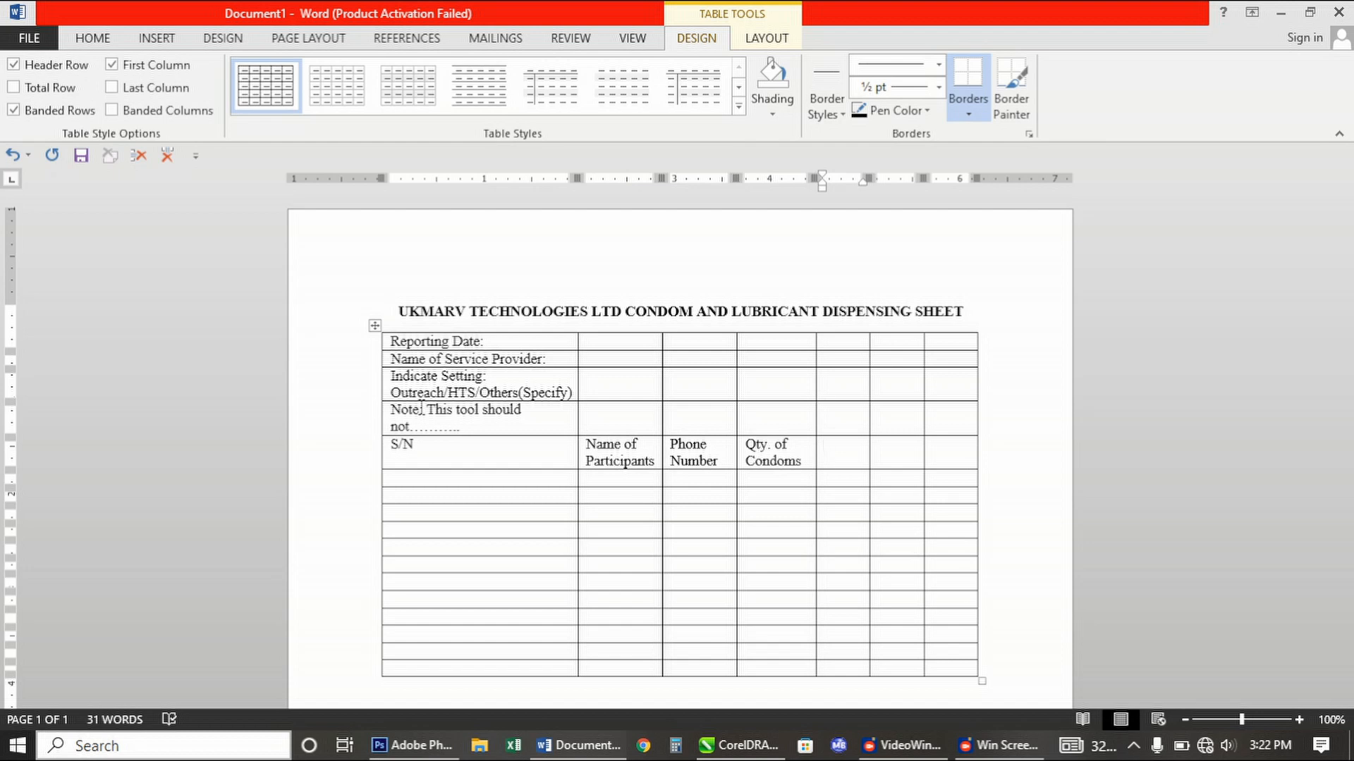
text(Qty. of)
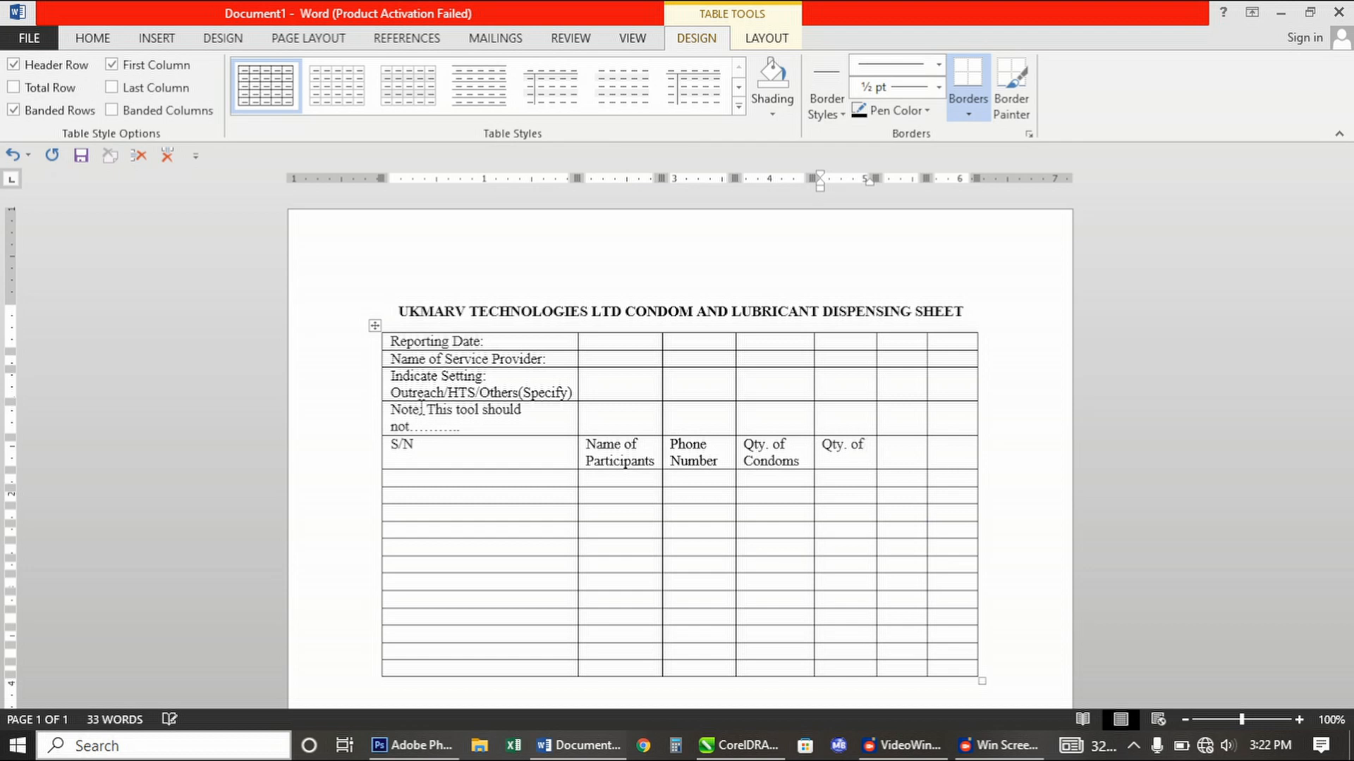
text( Lubri)
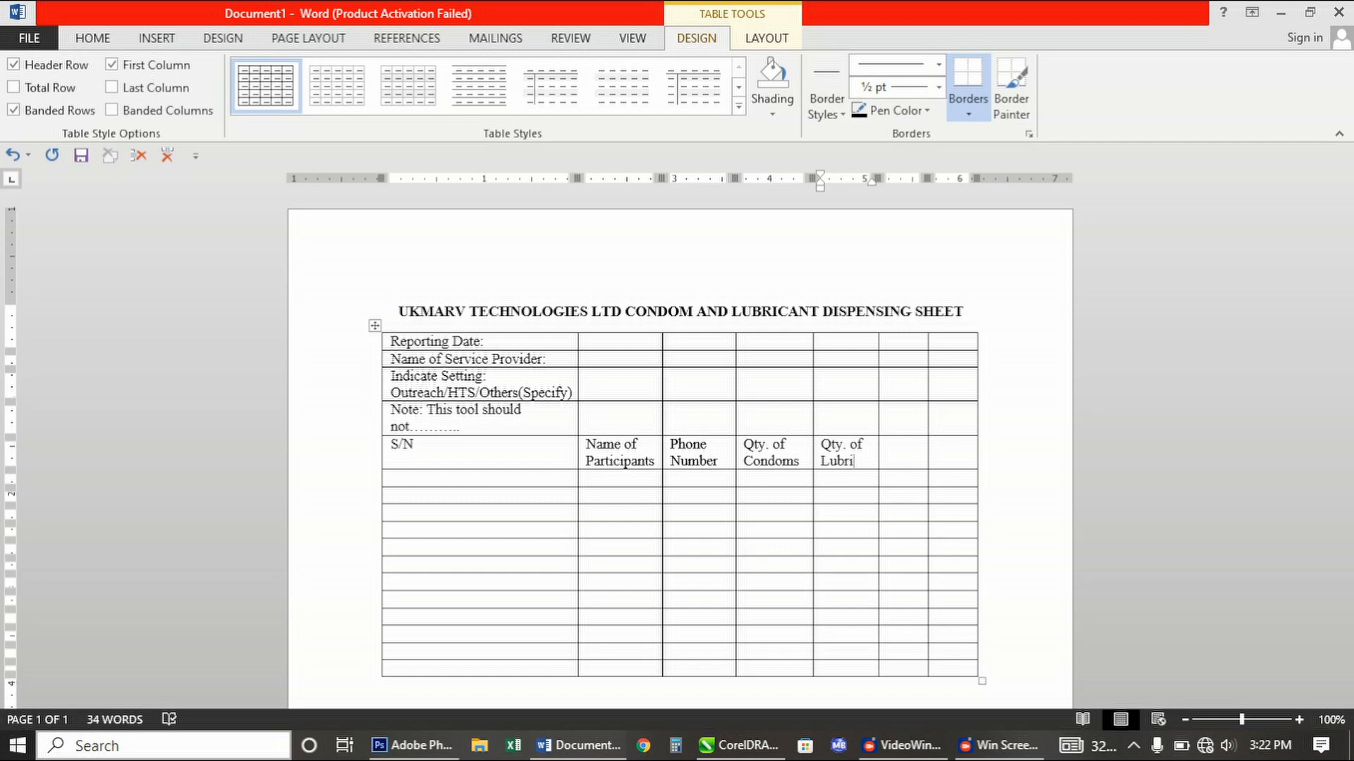
text(cants)
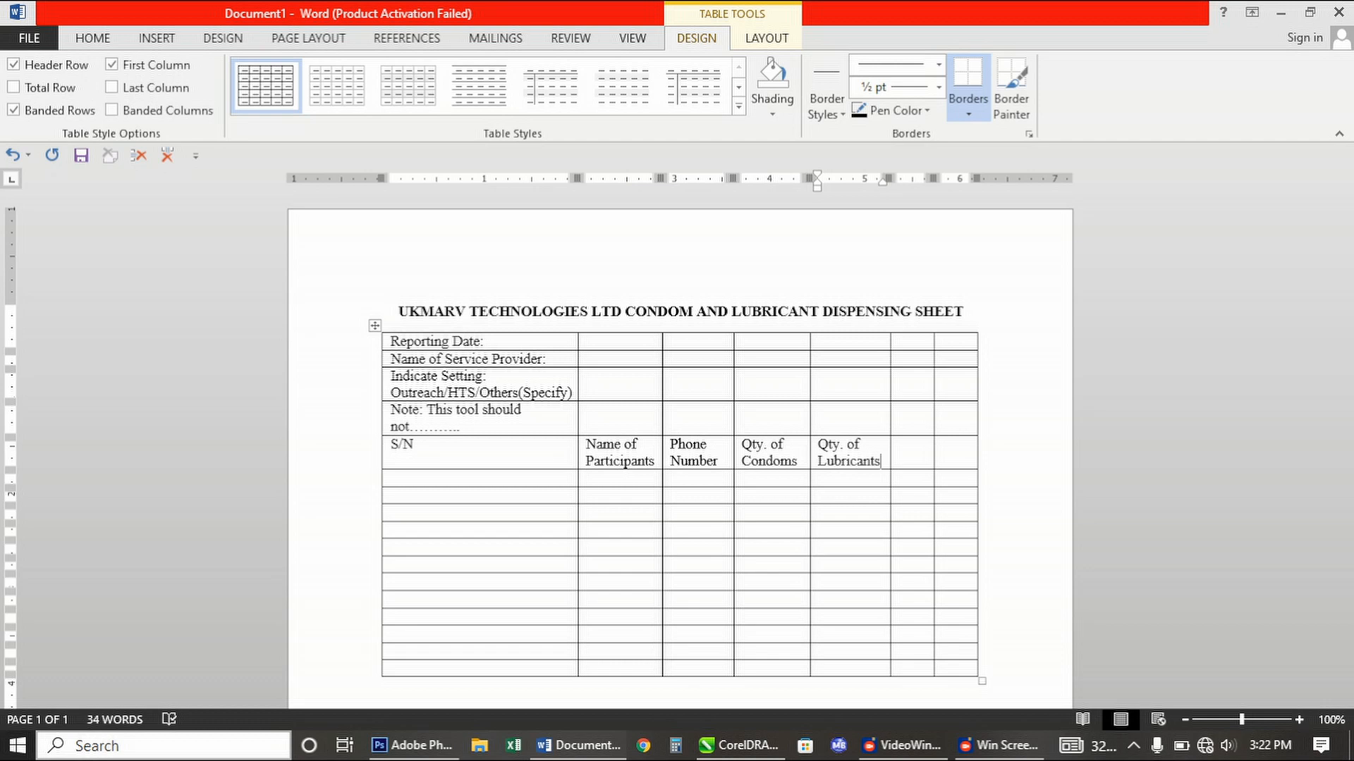
Enter the column headings "Signature" and "Date" in the last two cells of the fifth row
key(Tab)
text(Si)
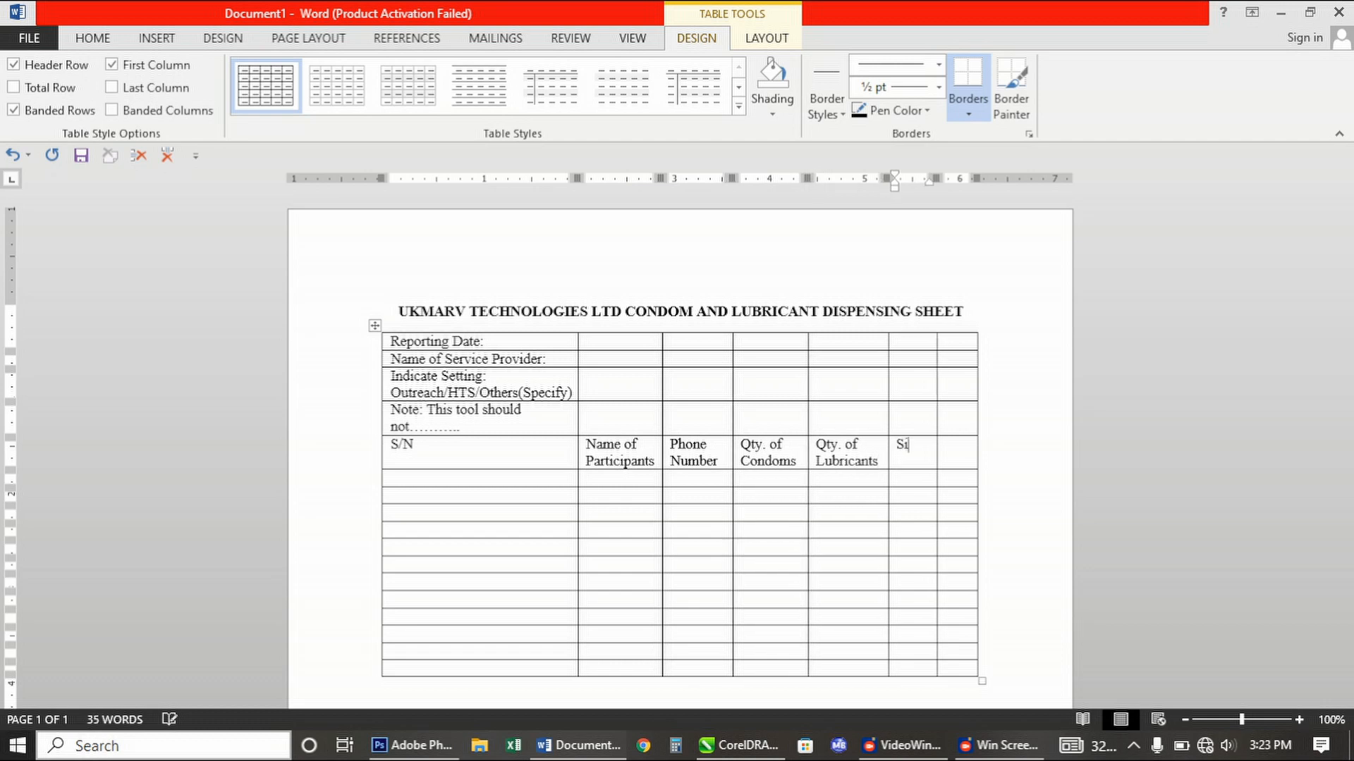
text(gnat)
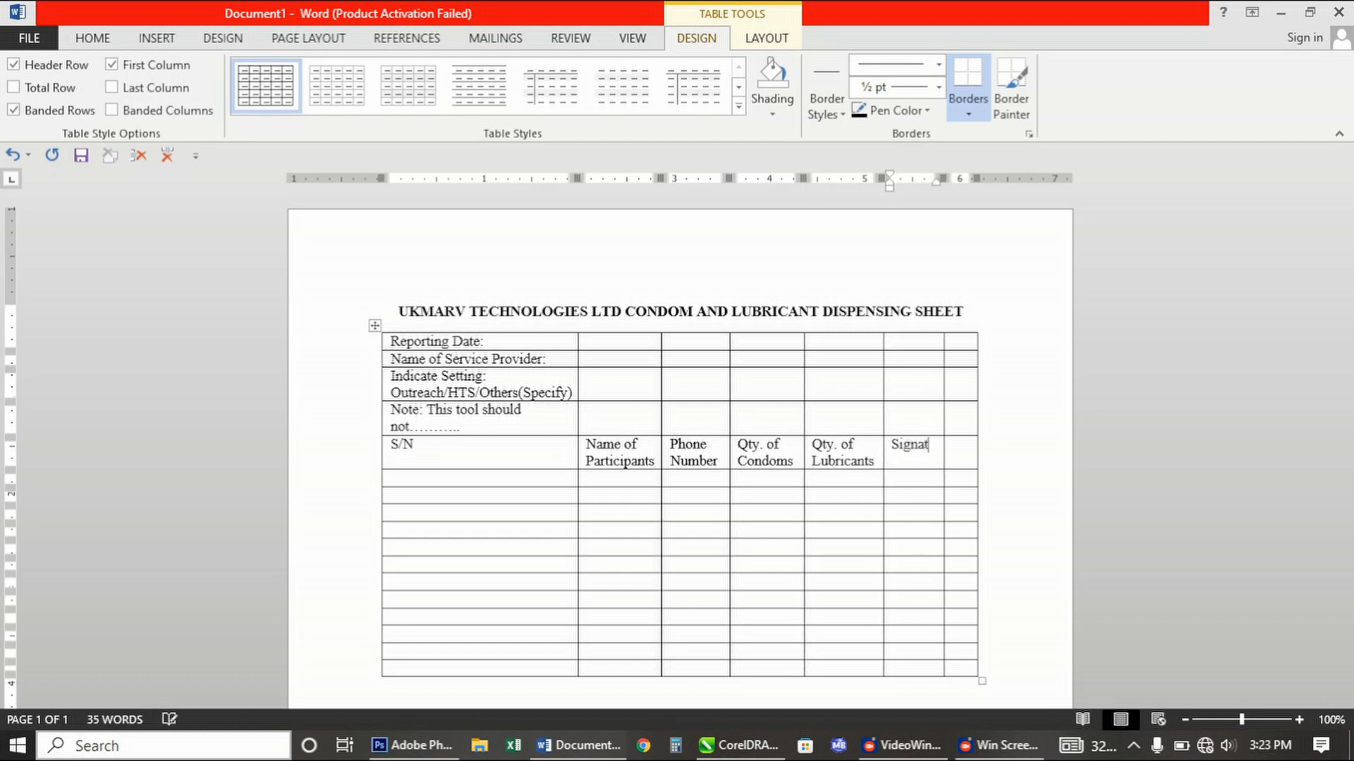
text(ur)
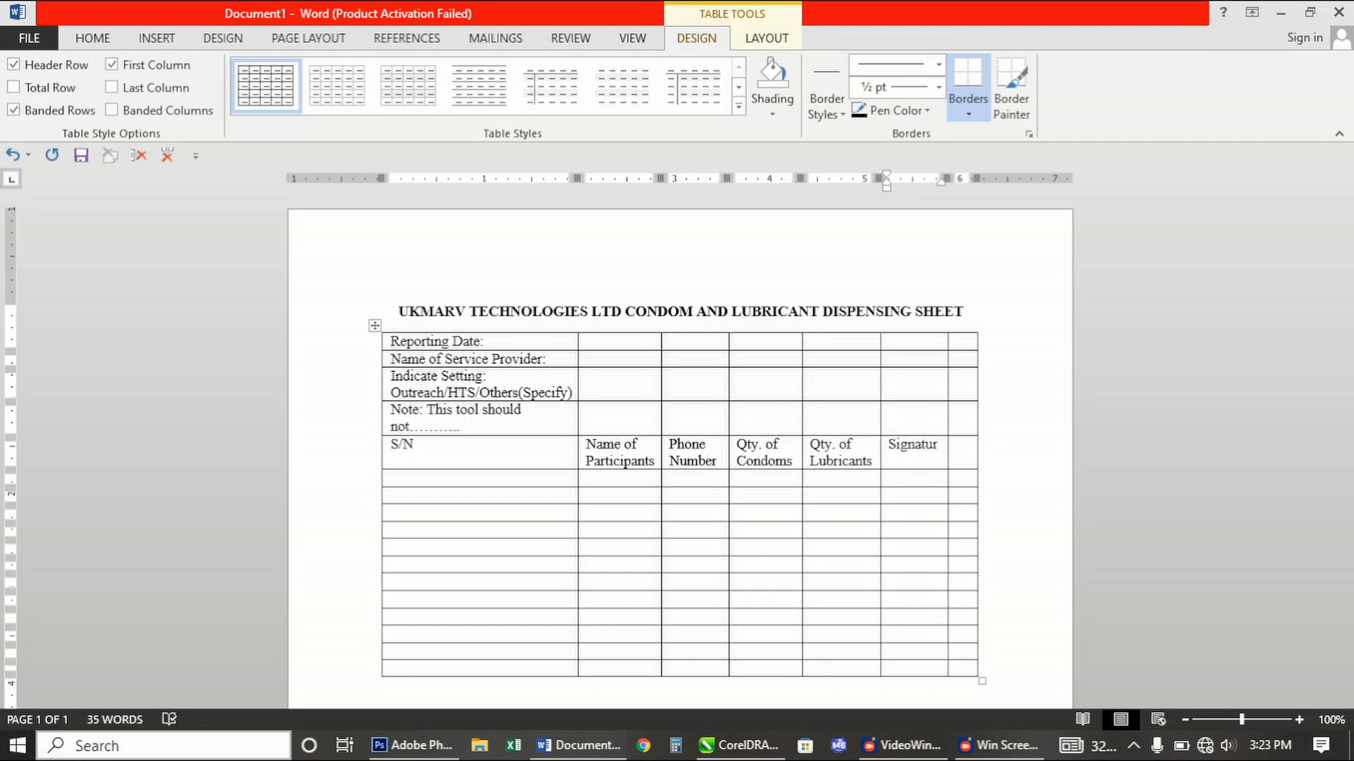
text(e )
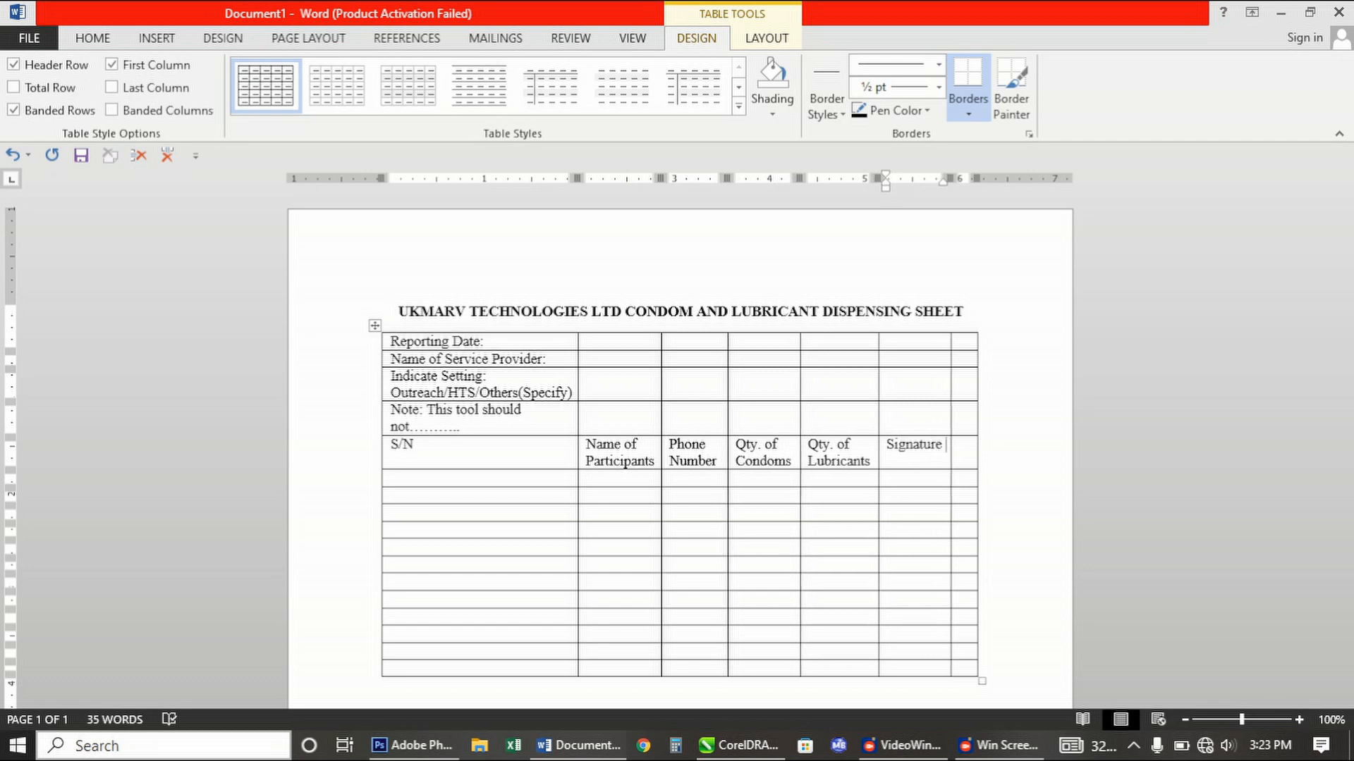
text(o)
key(Tab)
text(Dat)
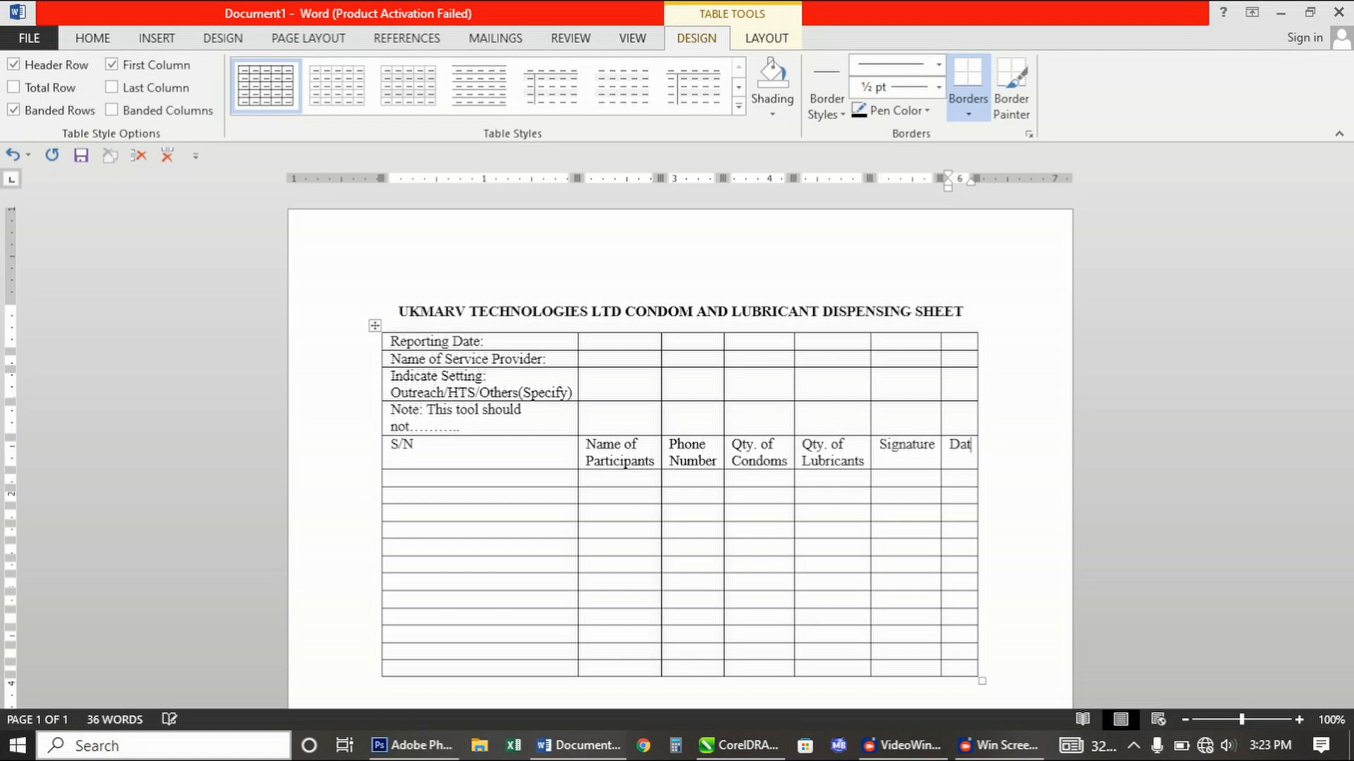
text(e)
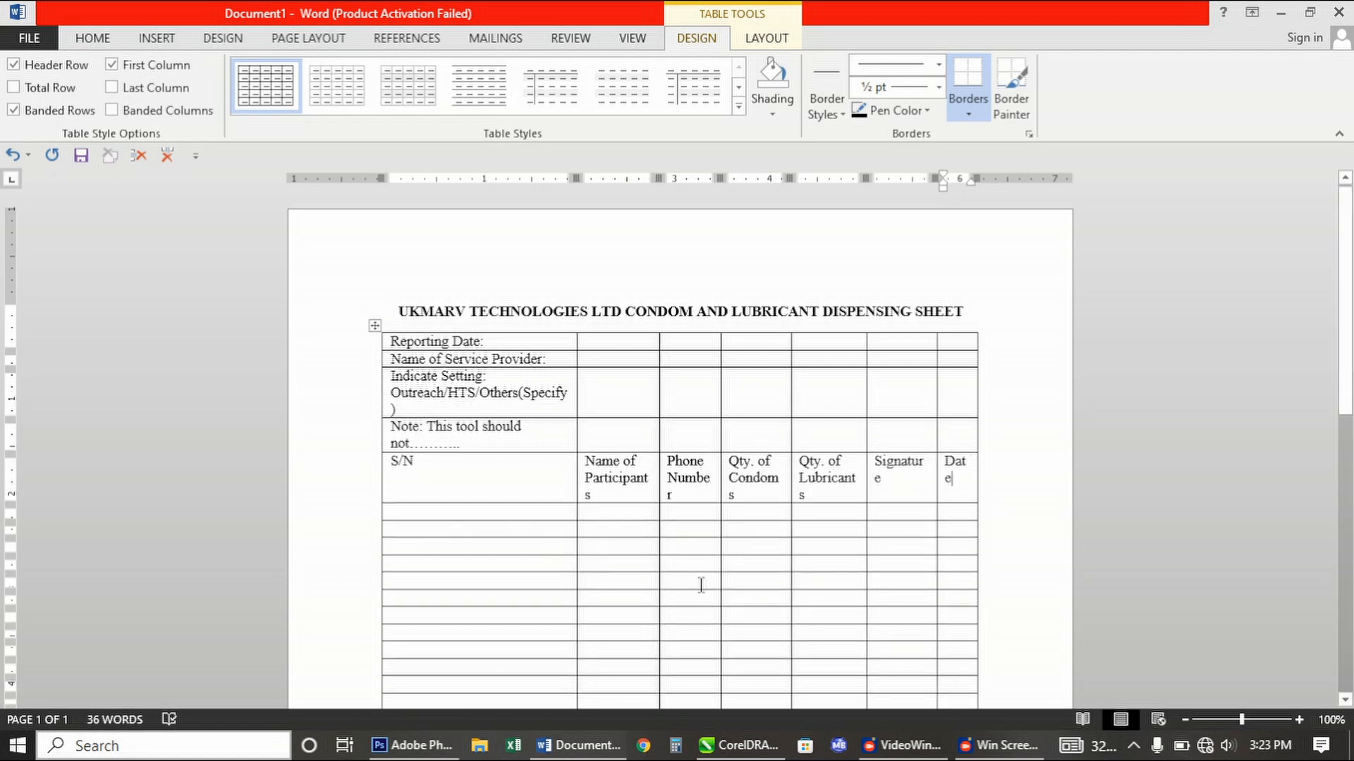
scroll(549, 384, down, 4)
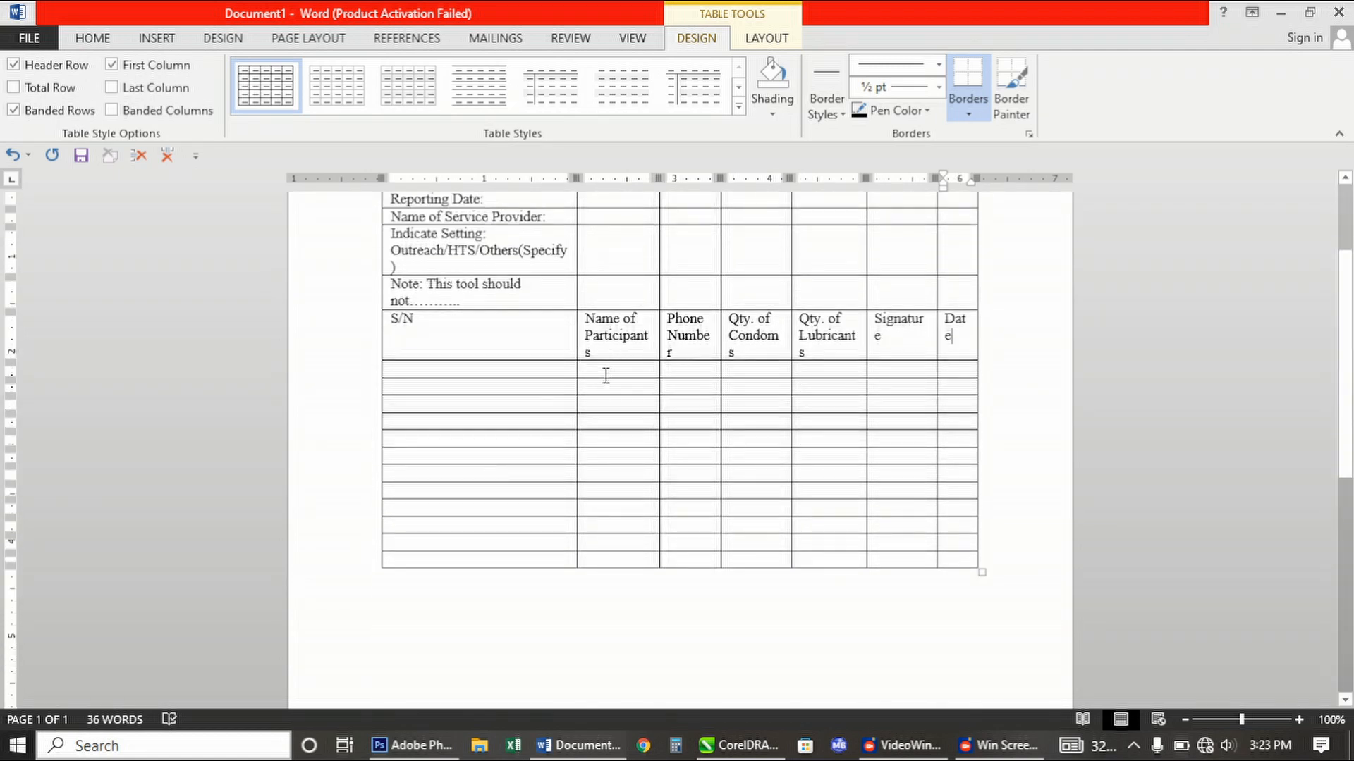
scroll(801, 529, up, 4)
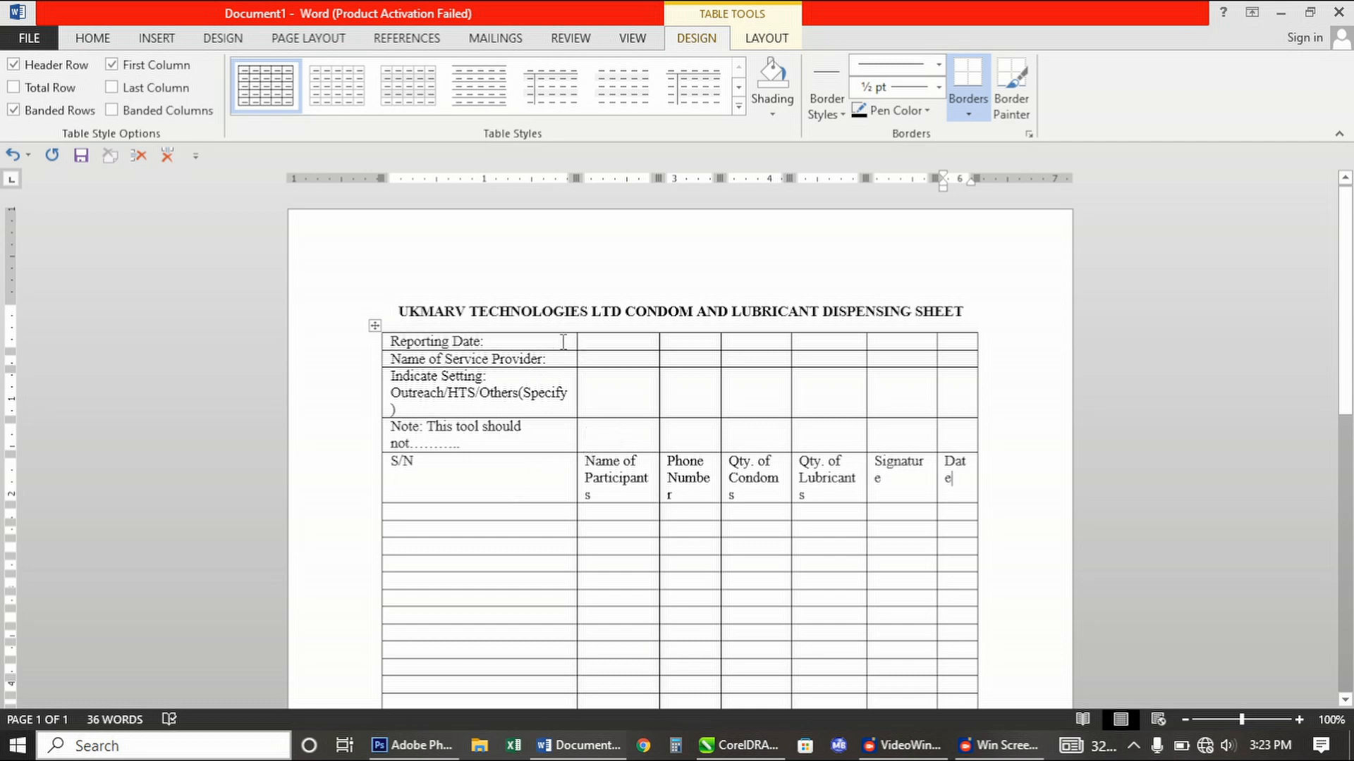
click(503, 465)
click(581, 415)
click(714, 531)
click(1000, 297)
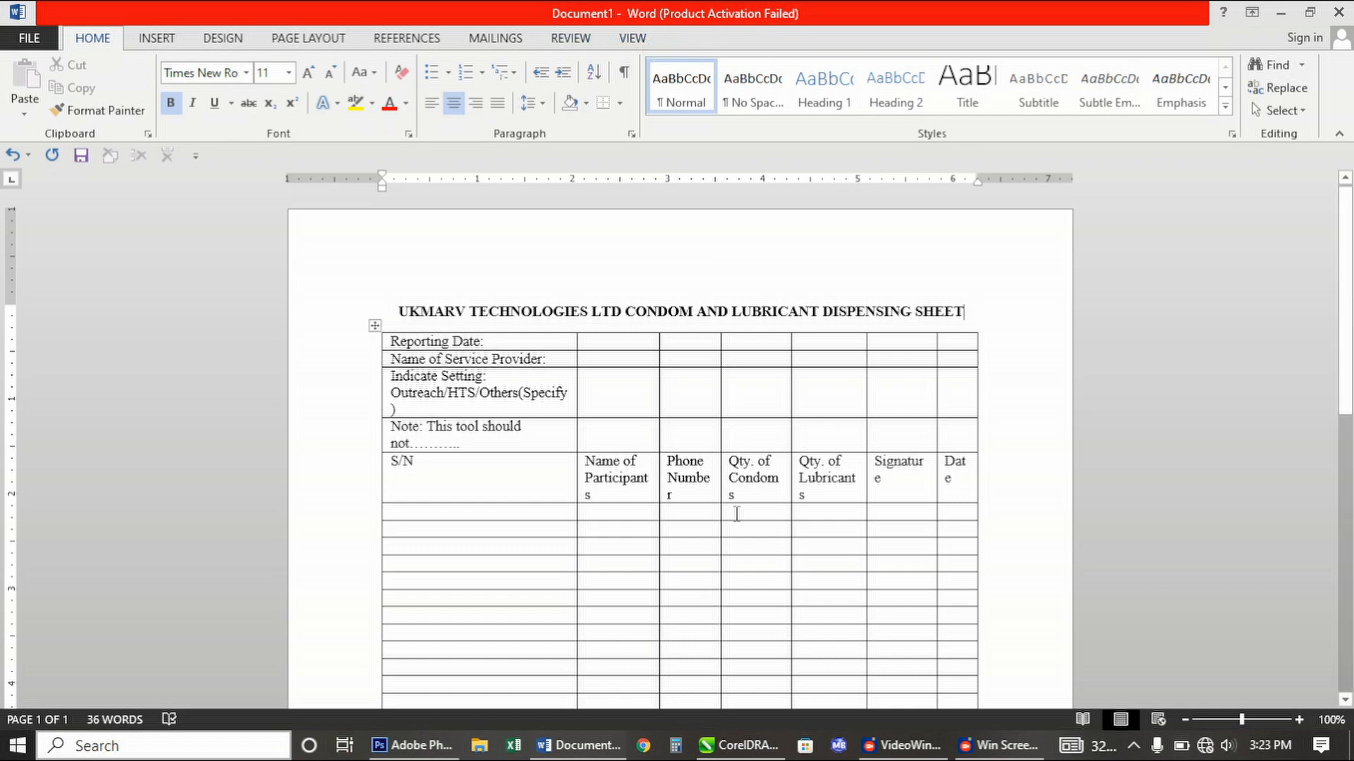
Use the table Eraser to remove the borders between the last four cells of the Reporting Date row
click(747, 485)
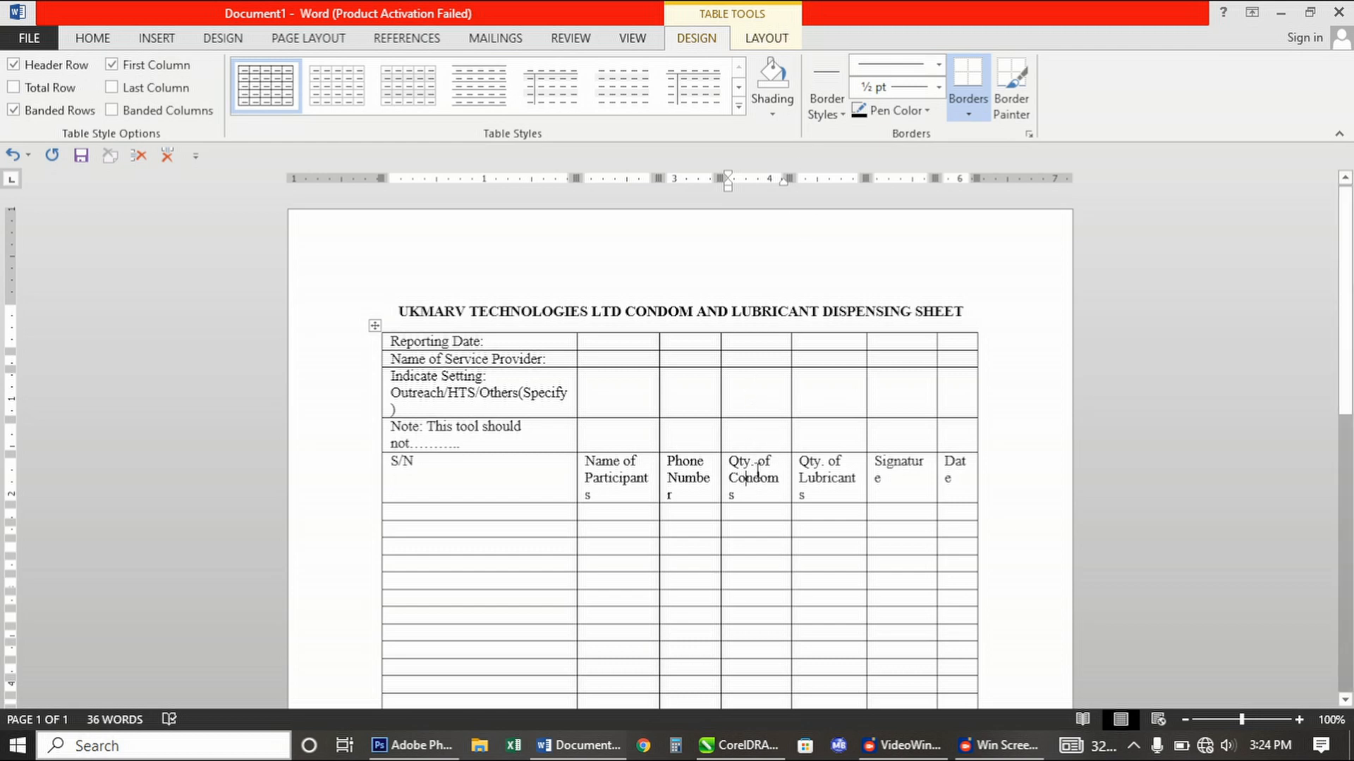
click(756, 49)
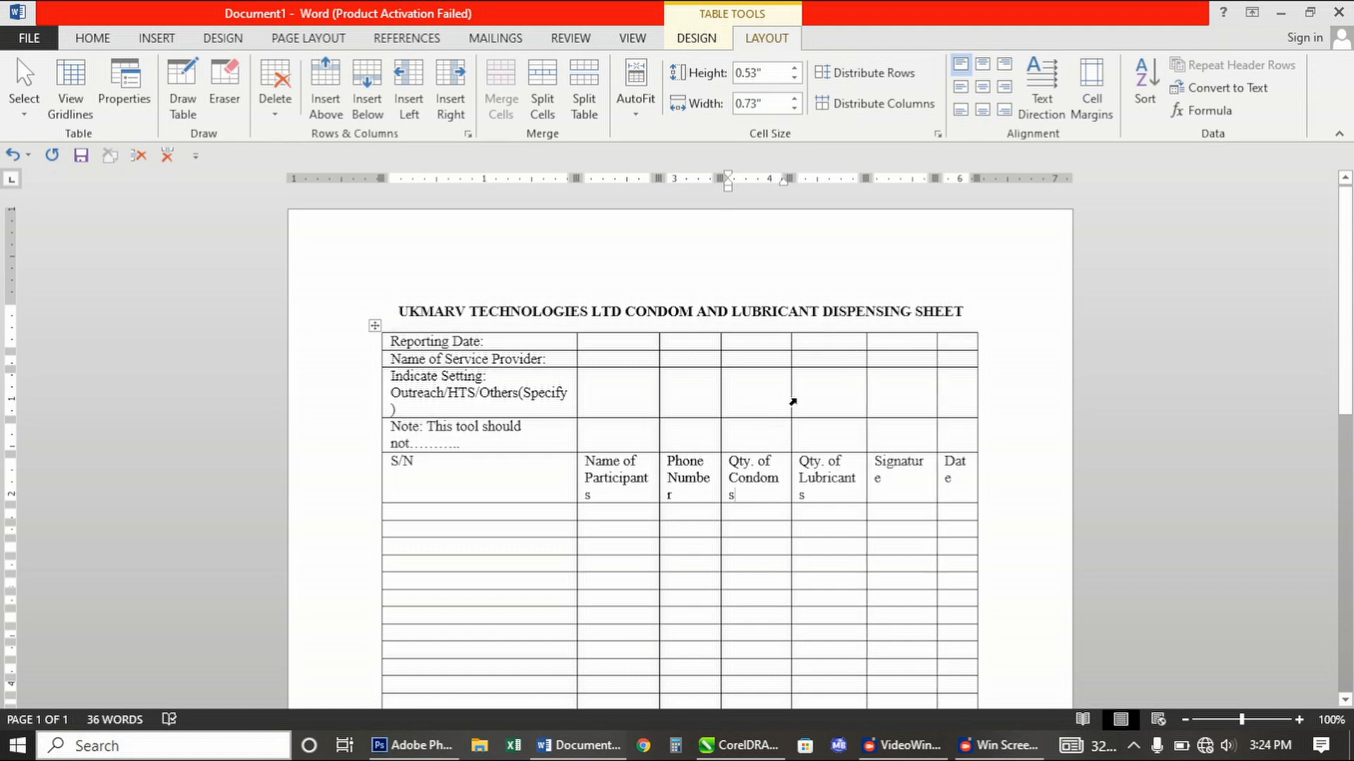
ctrl+scroll(822, 329, up, 6)
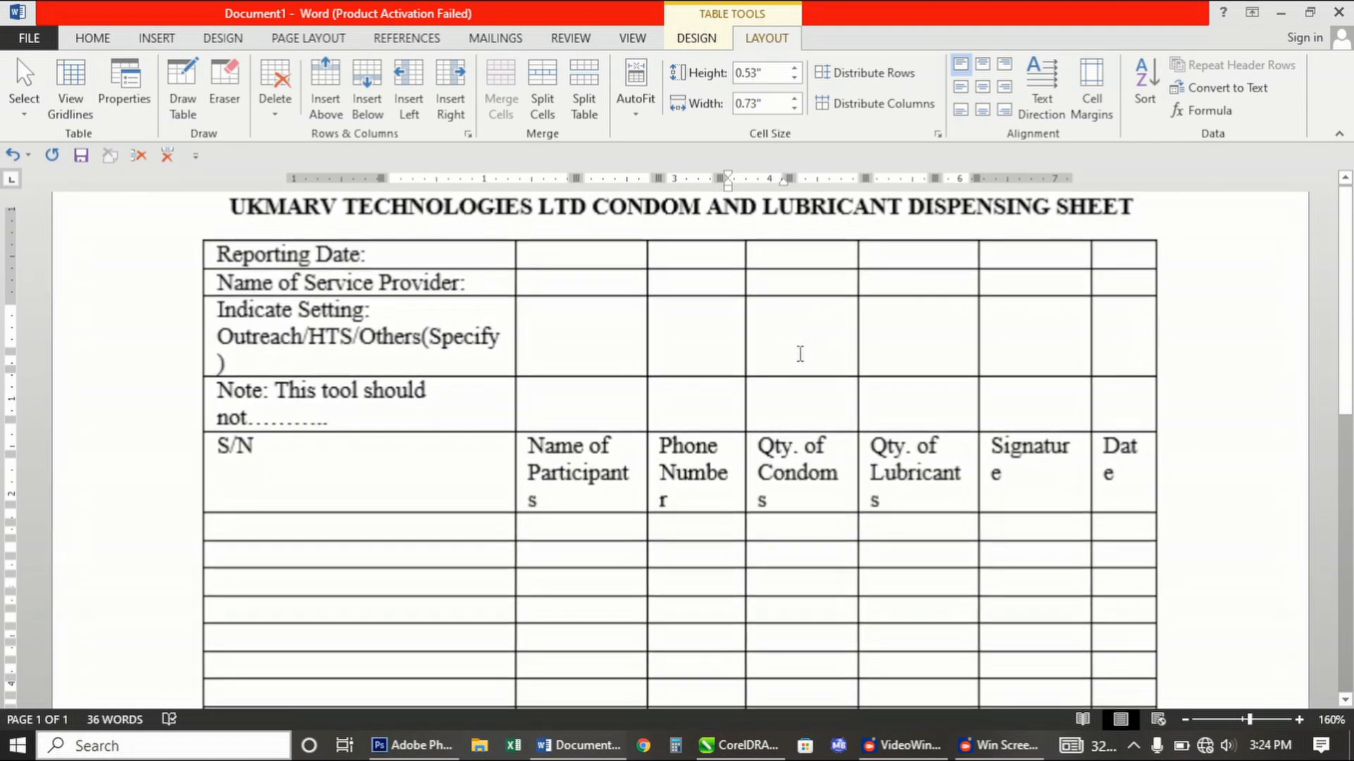
scroll(799, 363, up, 1)
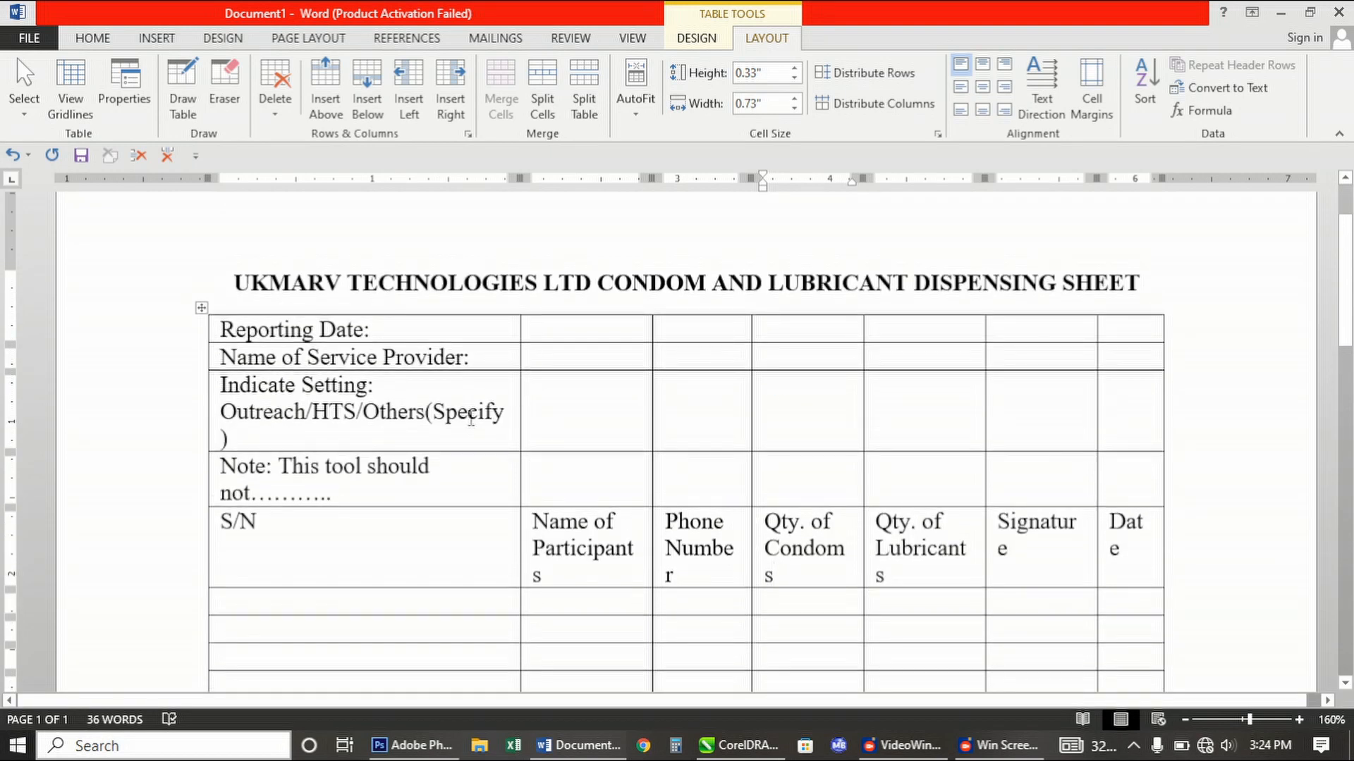
click(224, 97)
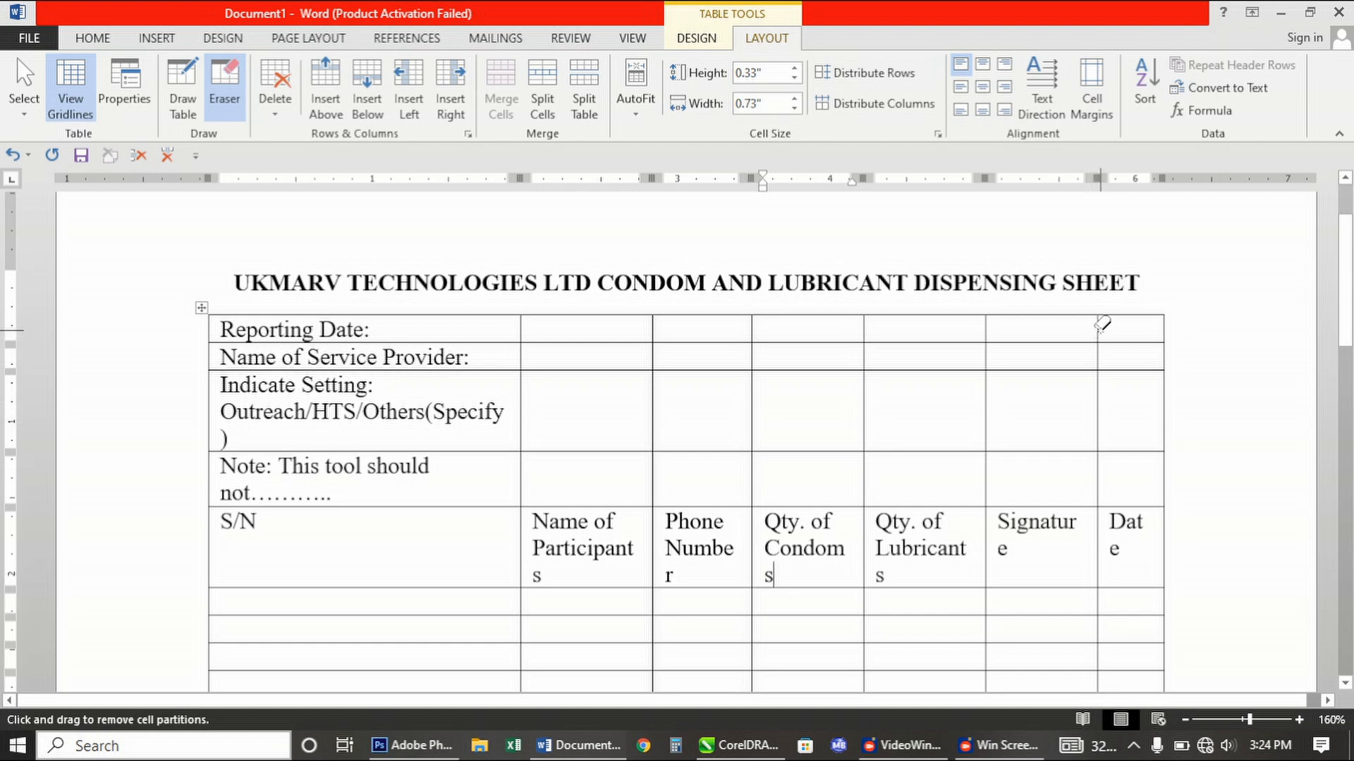
click(1097, 328)
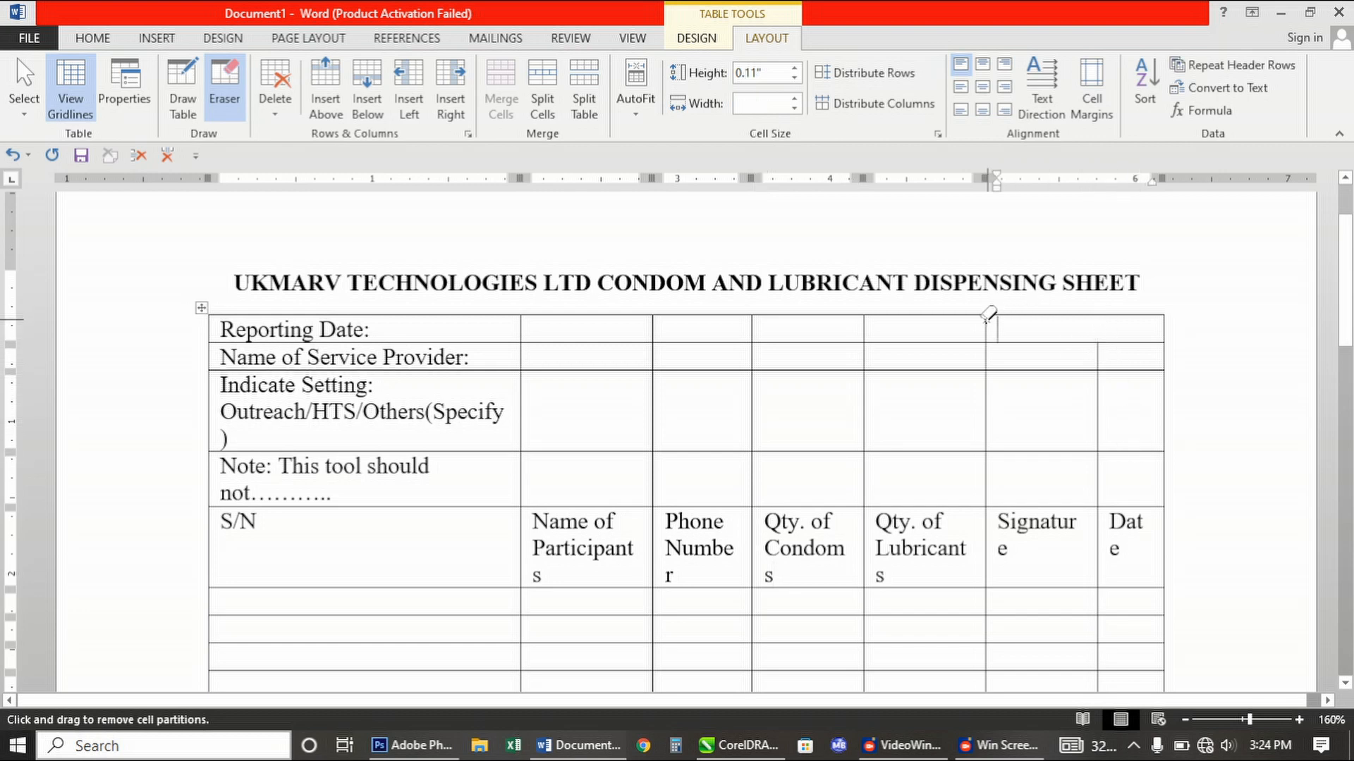
click(987, 328)
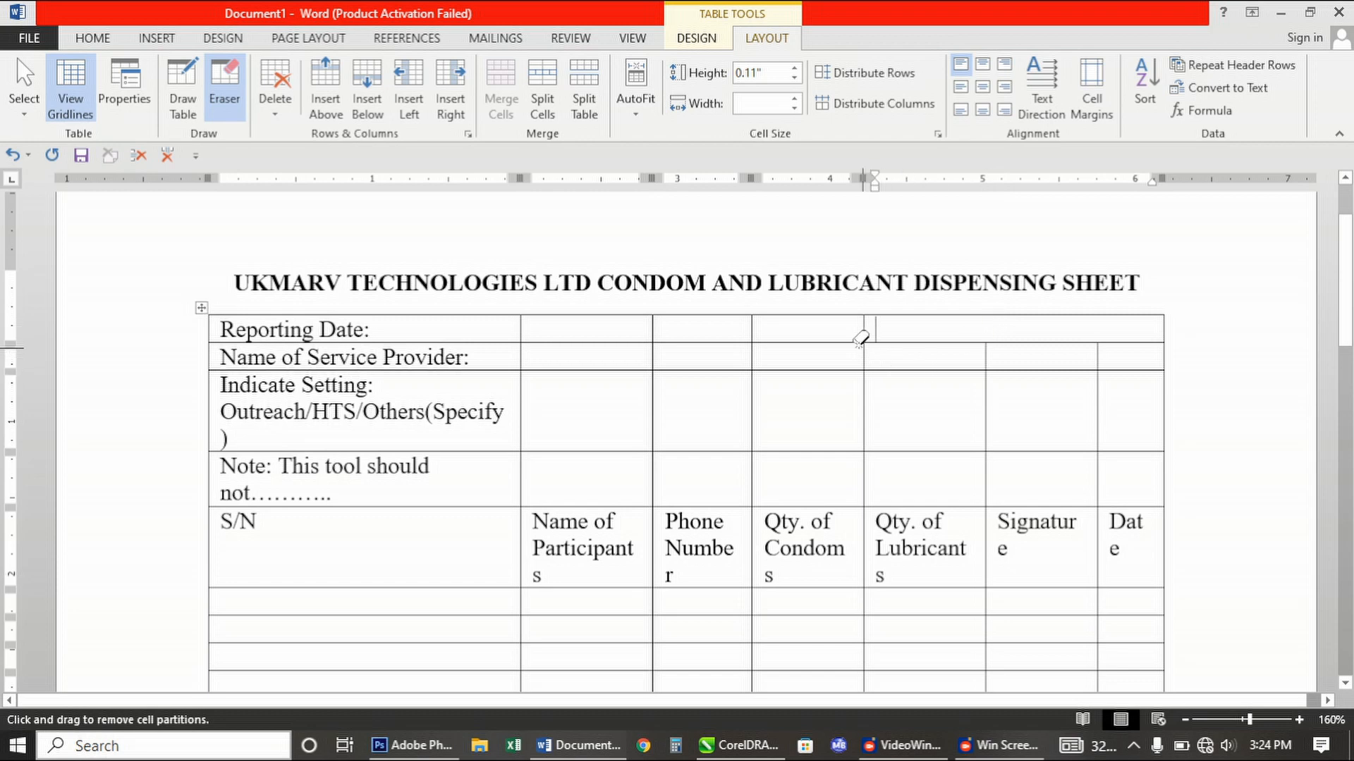
click(865, 326)
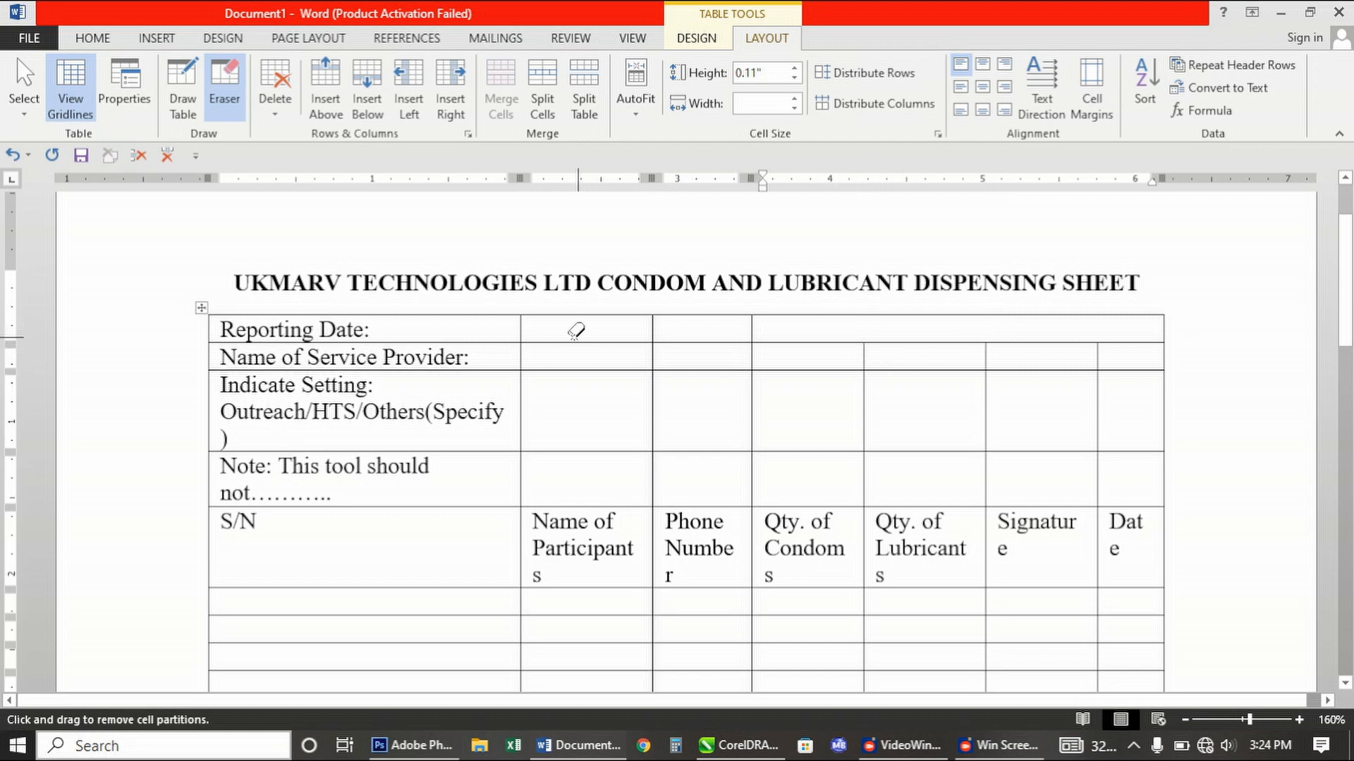
Erase the vertical border between the first and second columns in the first three table rows
click(526, 326)
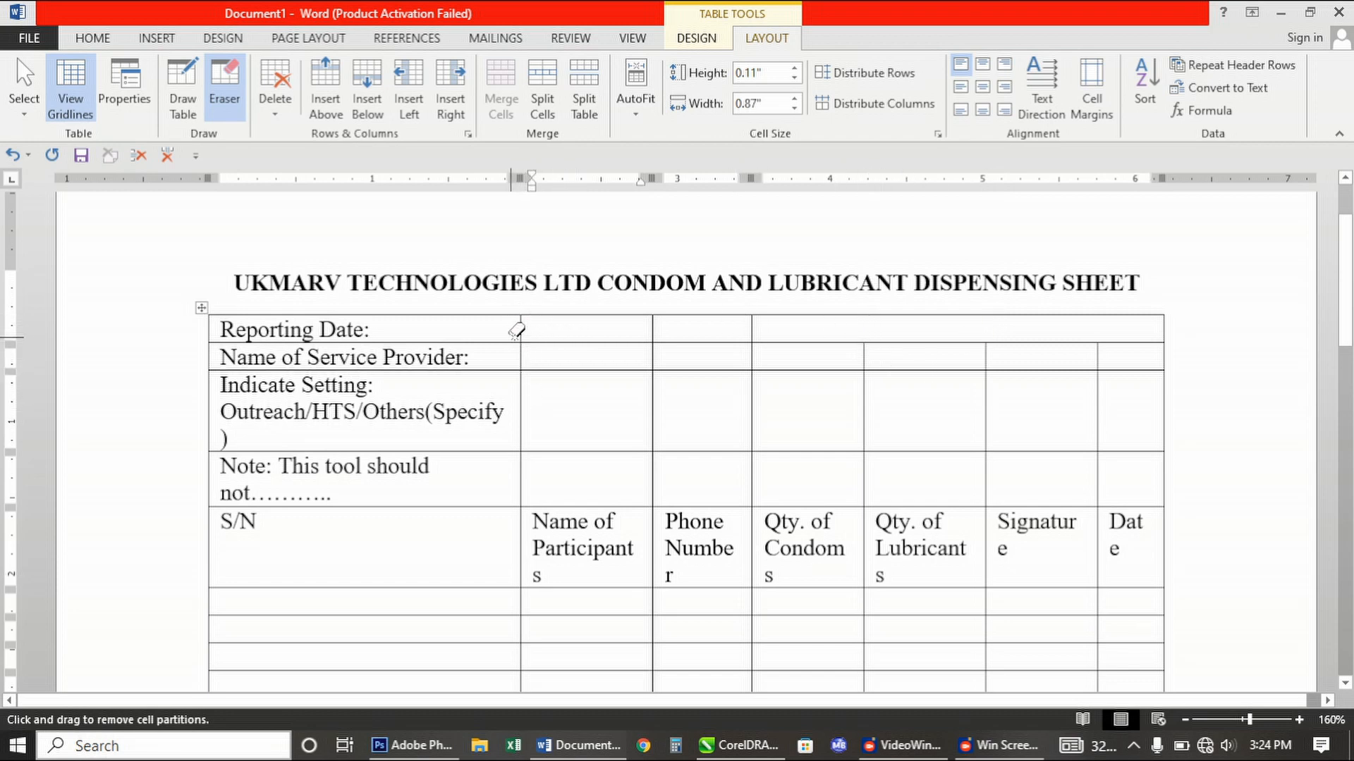
click(520, 328)
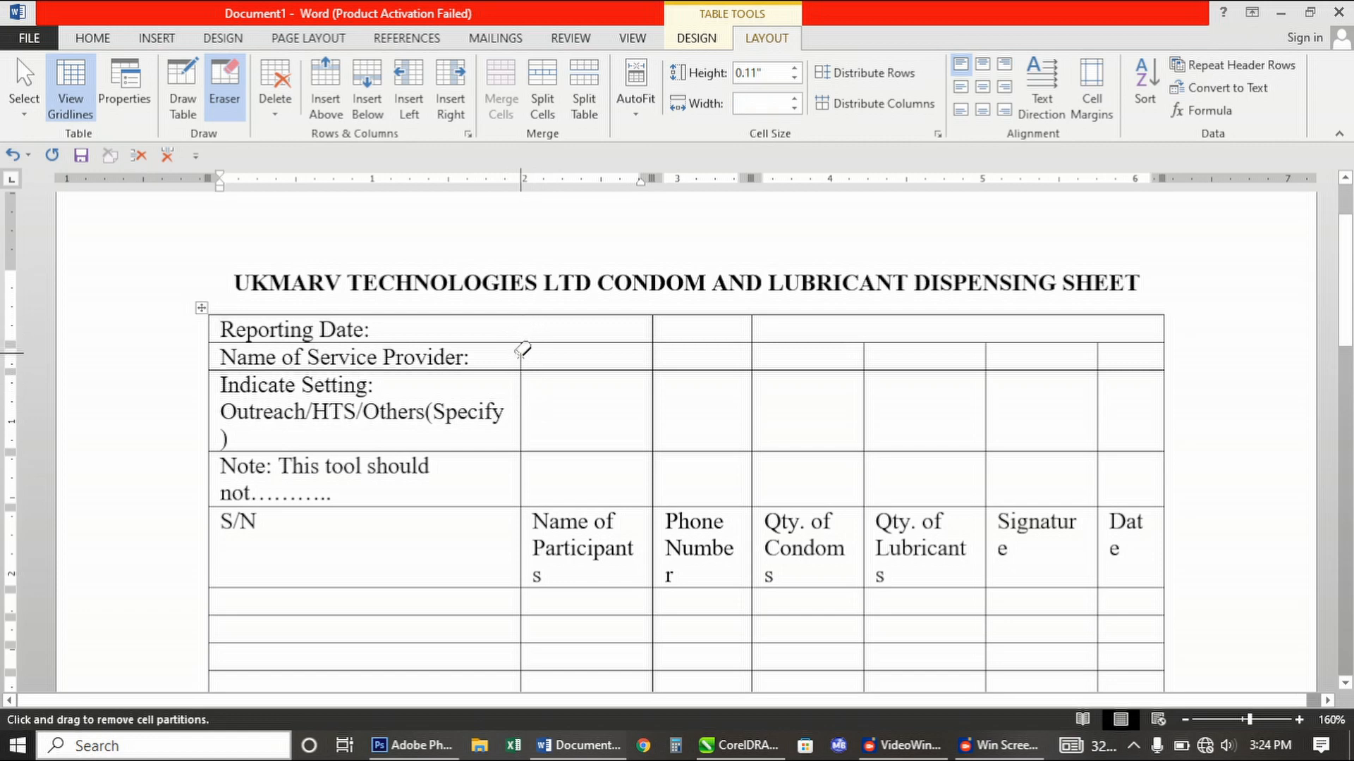
drag(522, 350, 526, 423)
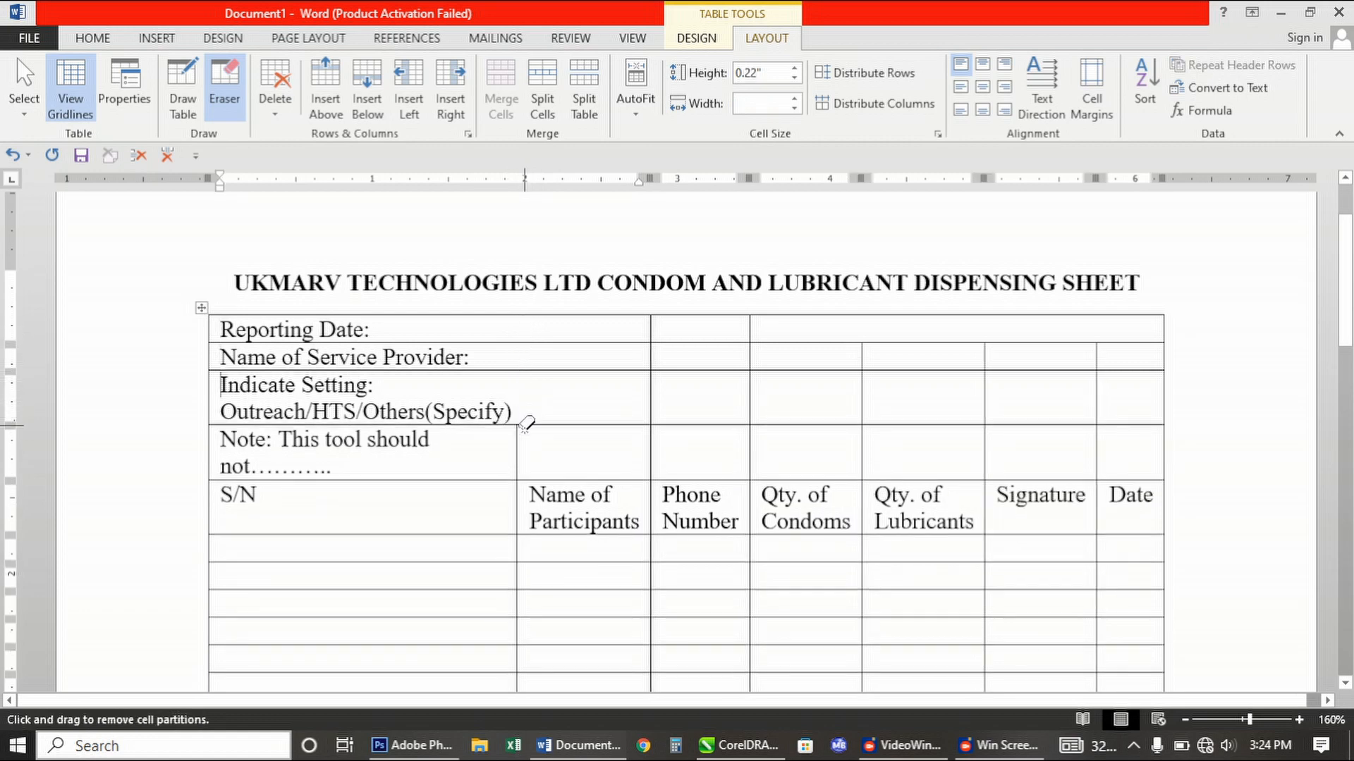
Erase the remaining vertical borders from the third column to the last in the Reporting Date and Name of Service Provider rows
click(751, 329)
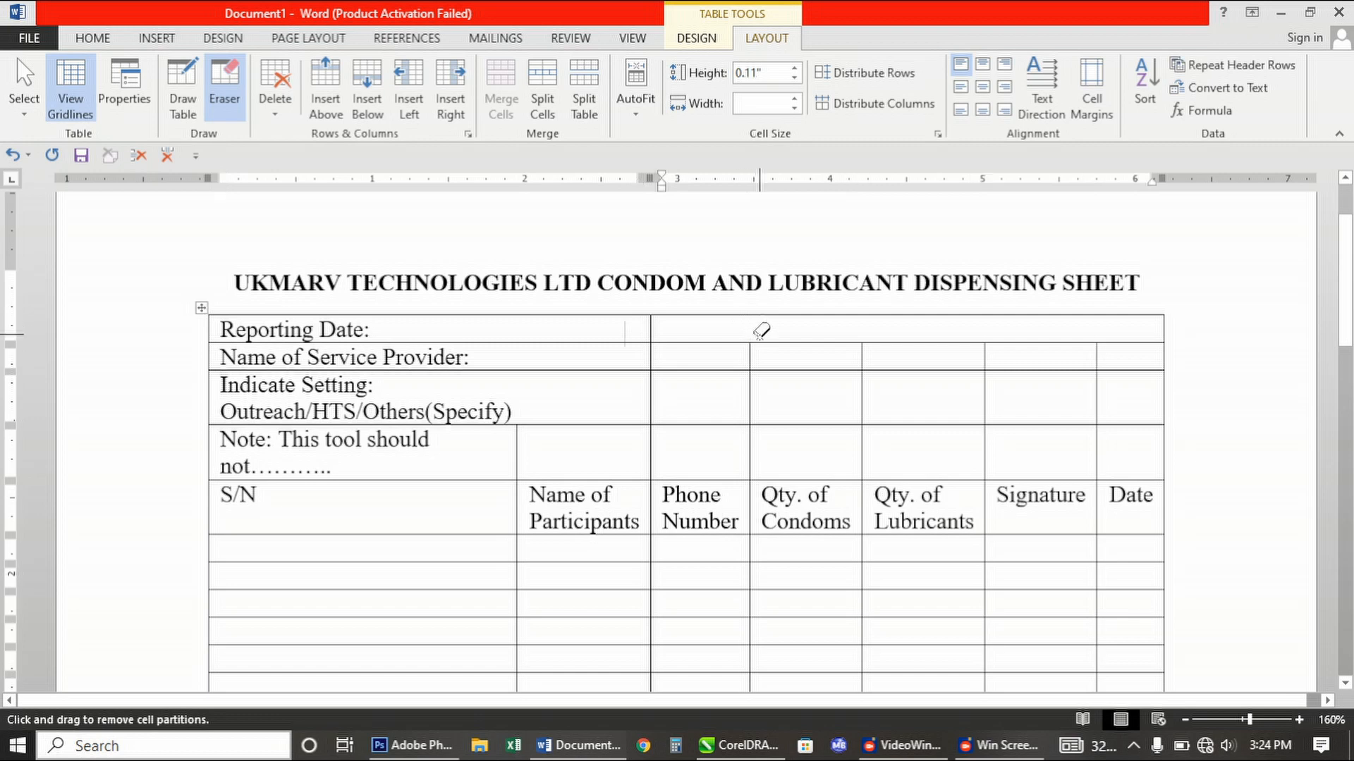
click(752, 359)
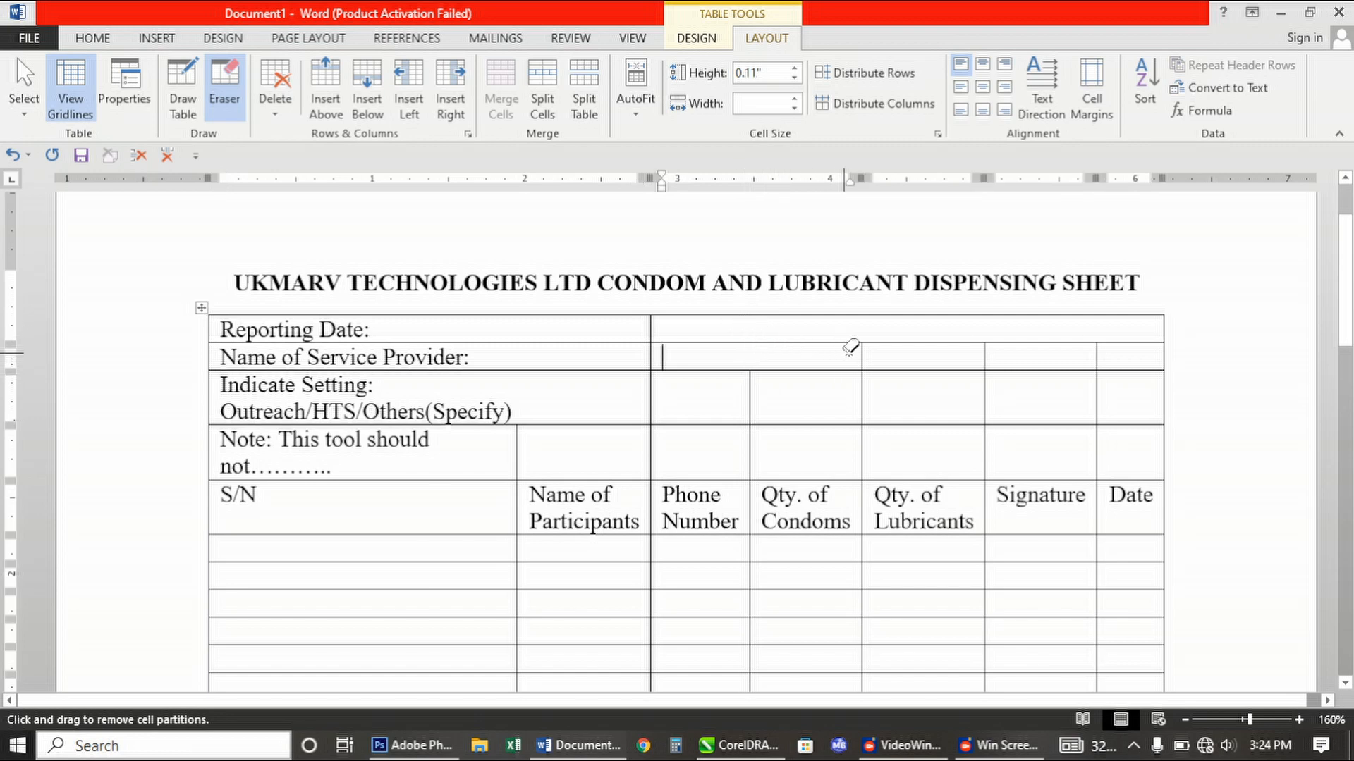
click(863, 355)
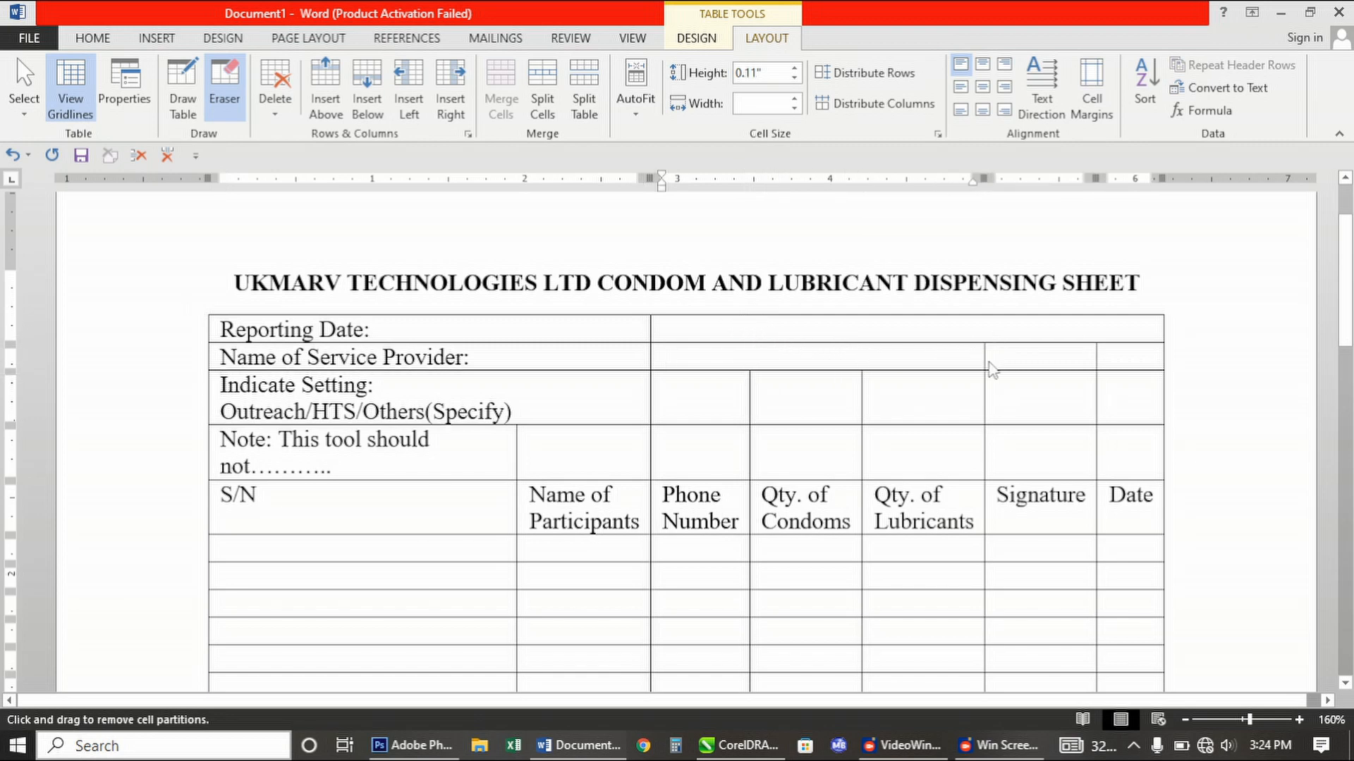
click(987, 358)
click(1098, 354)
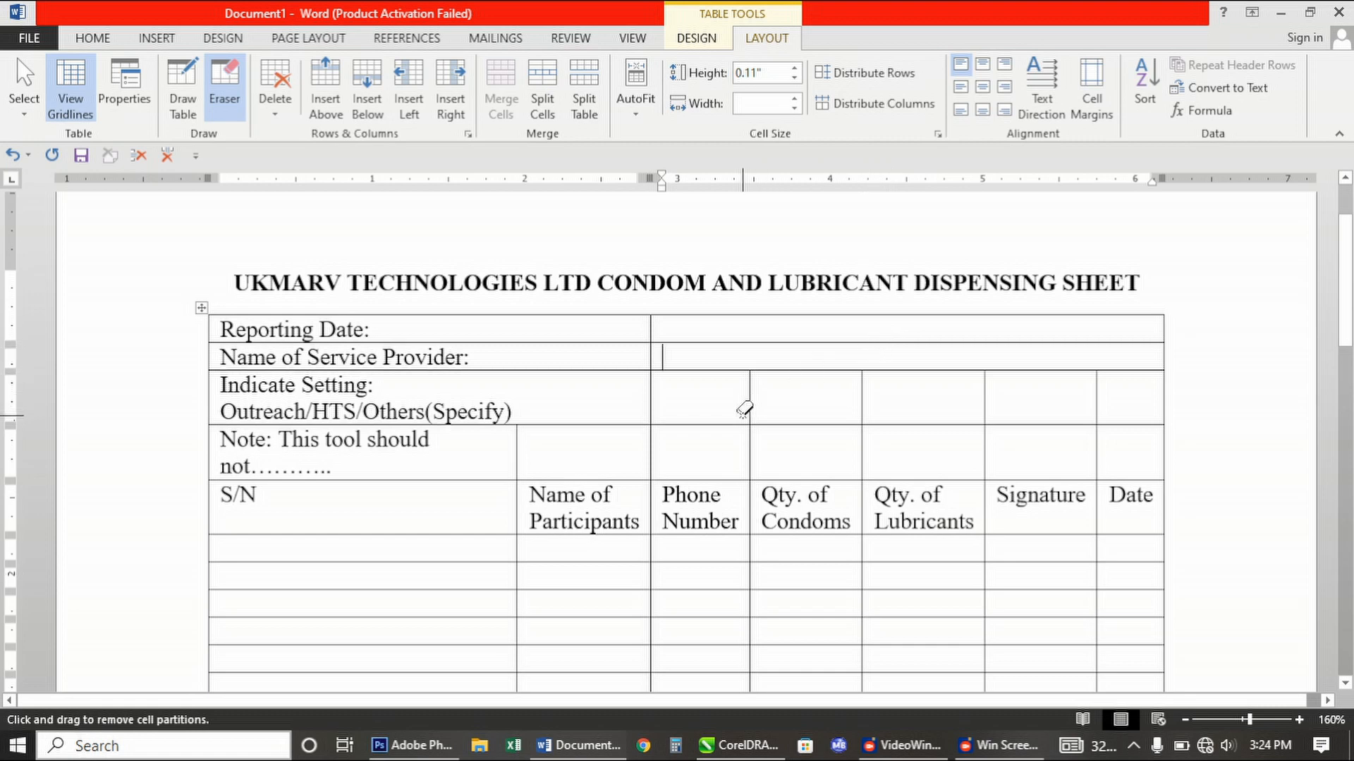
Erase the vertical borders from the third column to the last in the Indicate Setting row, leaving one wide blank cell
click(749, 402)
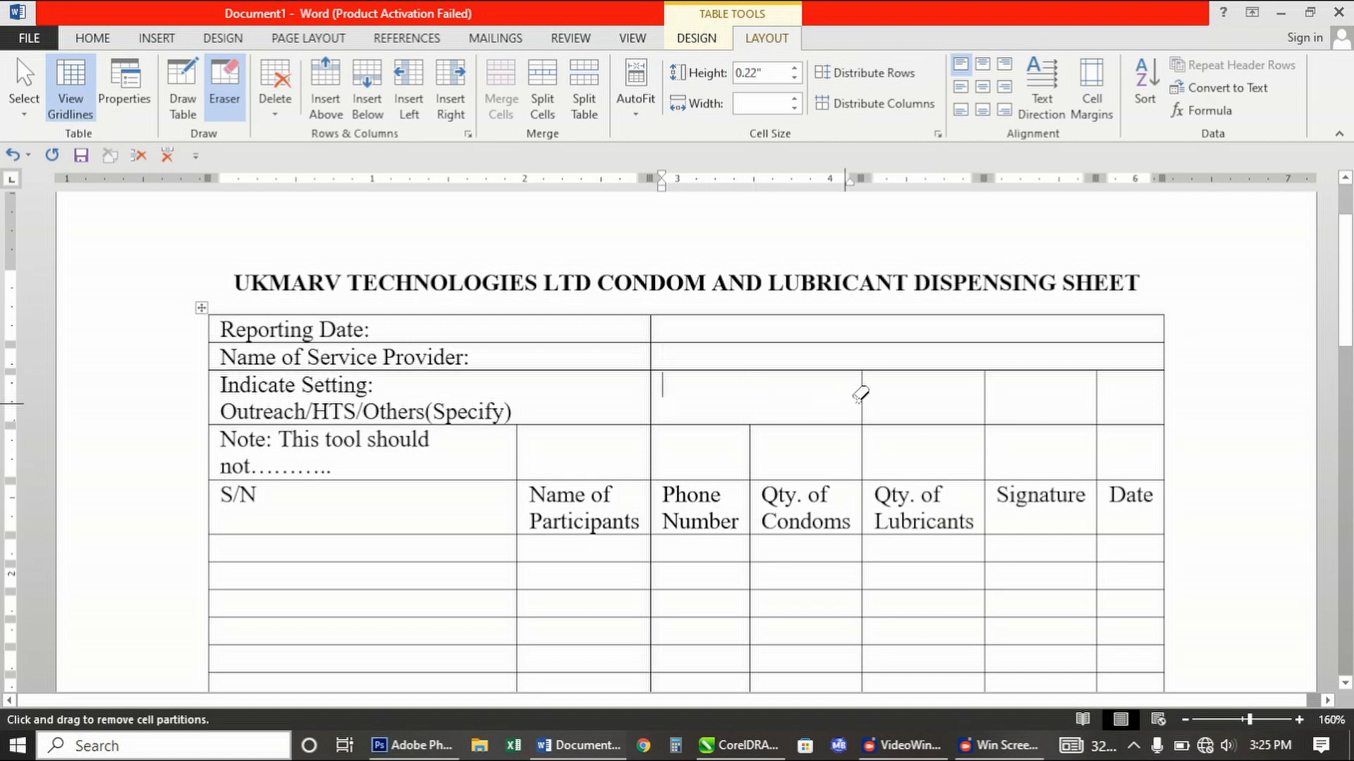
click(863, 396)
click(986, 394)
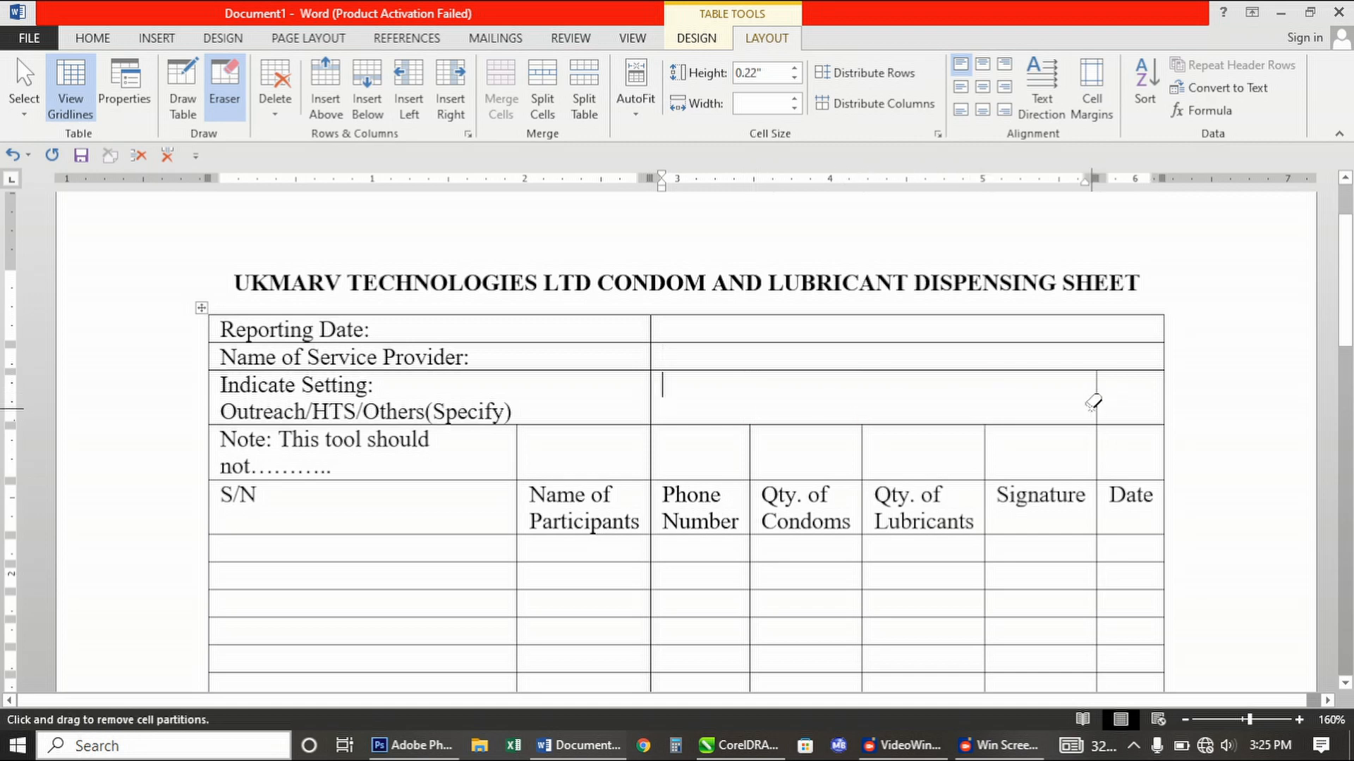
click(1097, 398)
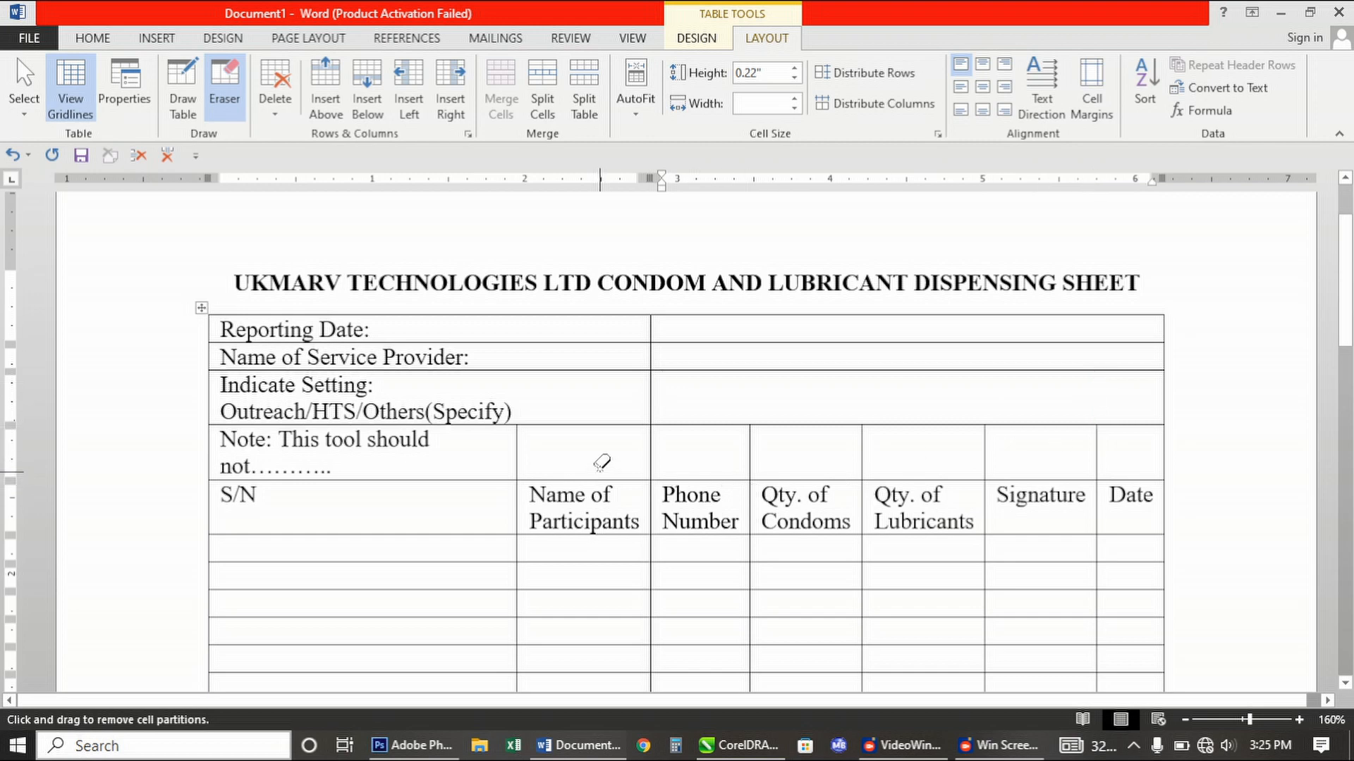
Erase all inner vertical borders in the Note row so it forms one cell across the full table width
click(650, 455)
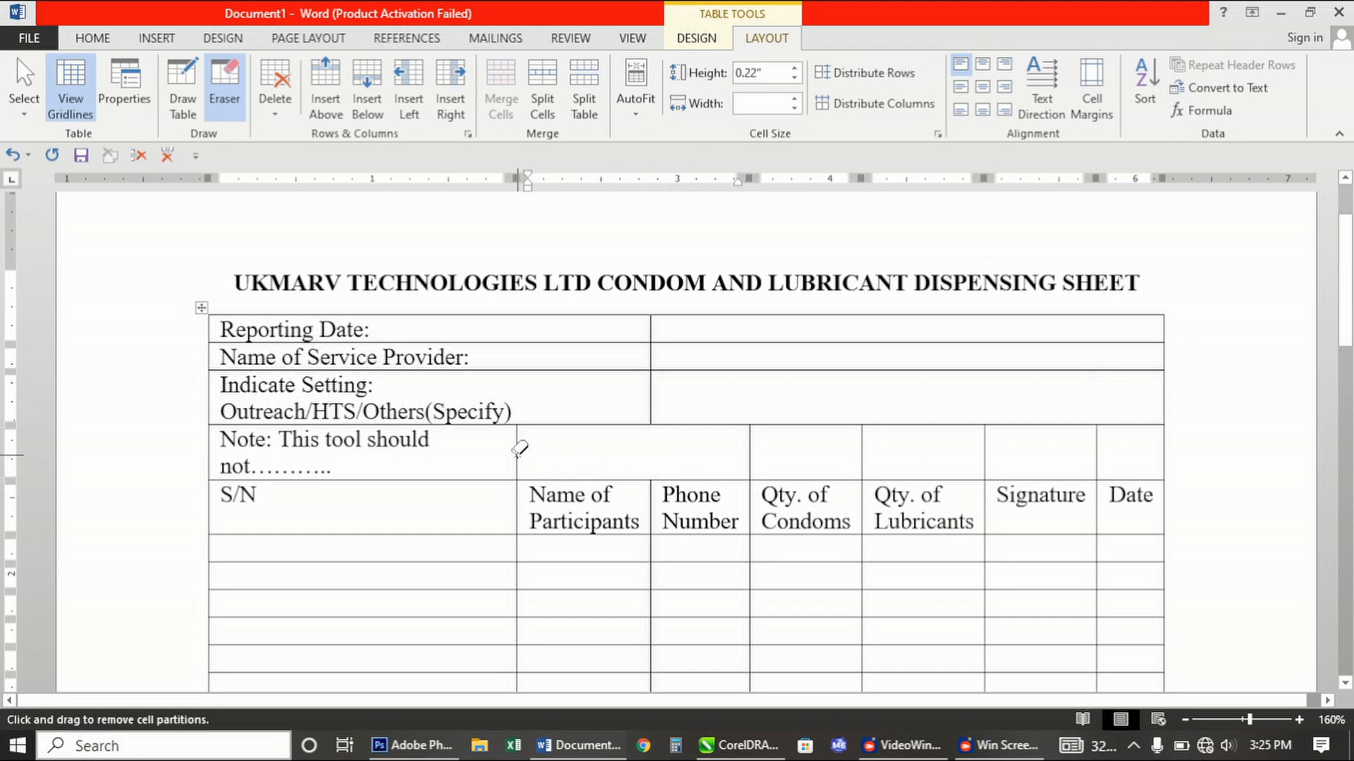
click(518, 450)
click(750, 434)
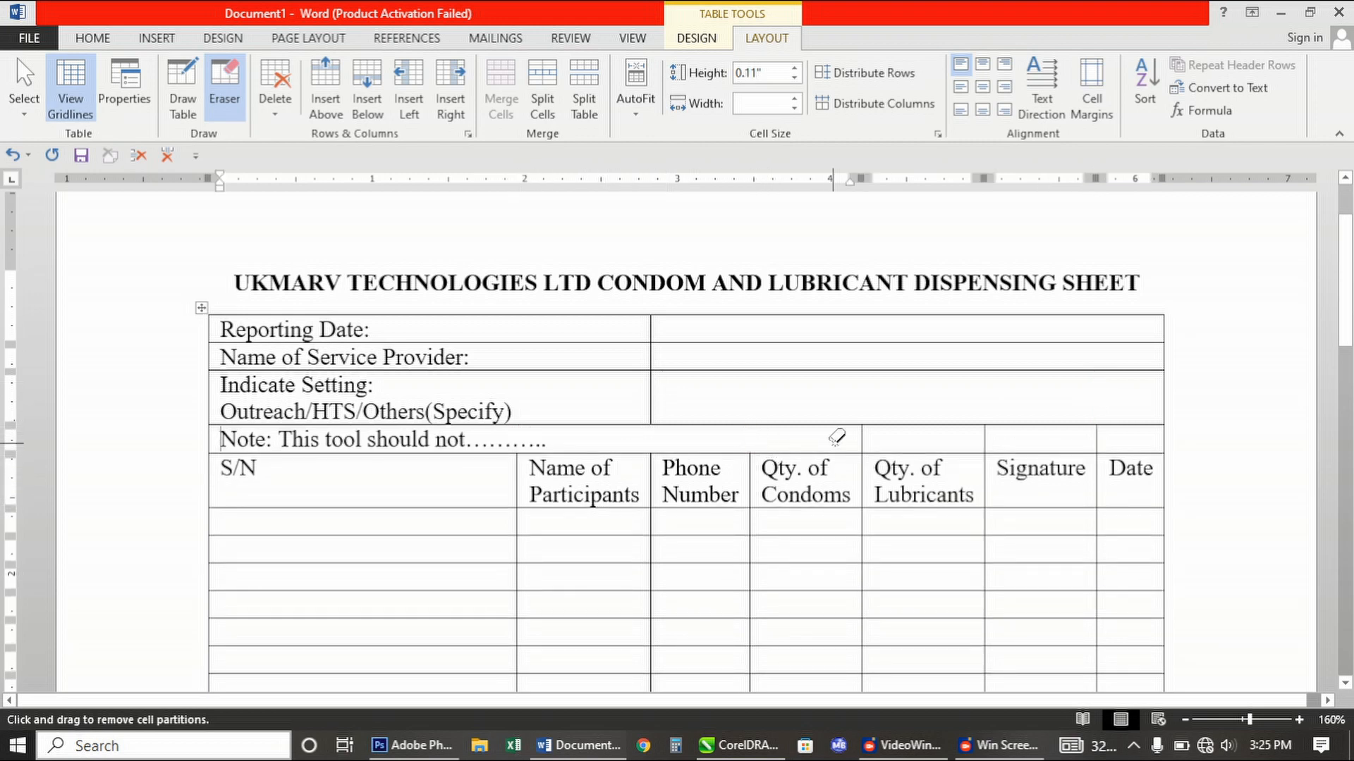
click(862, 433)
click(985, 437)
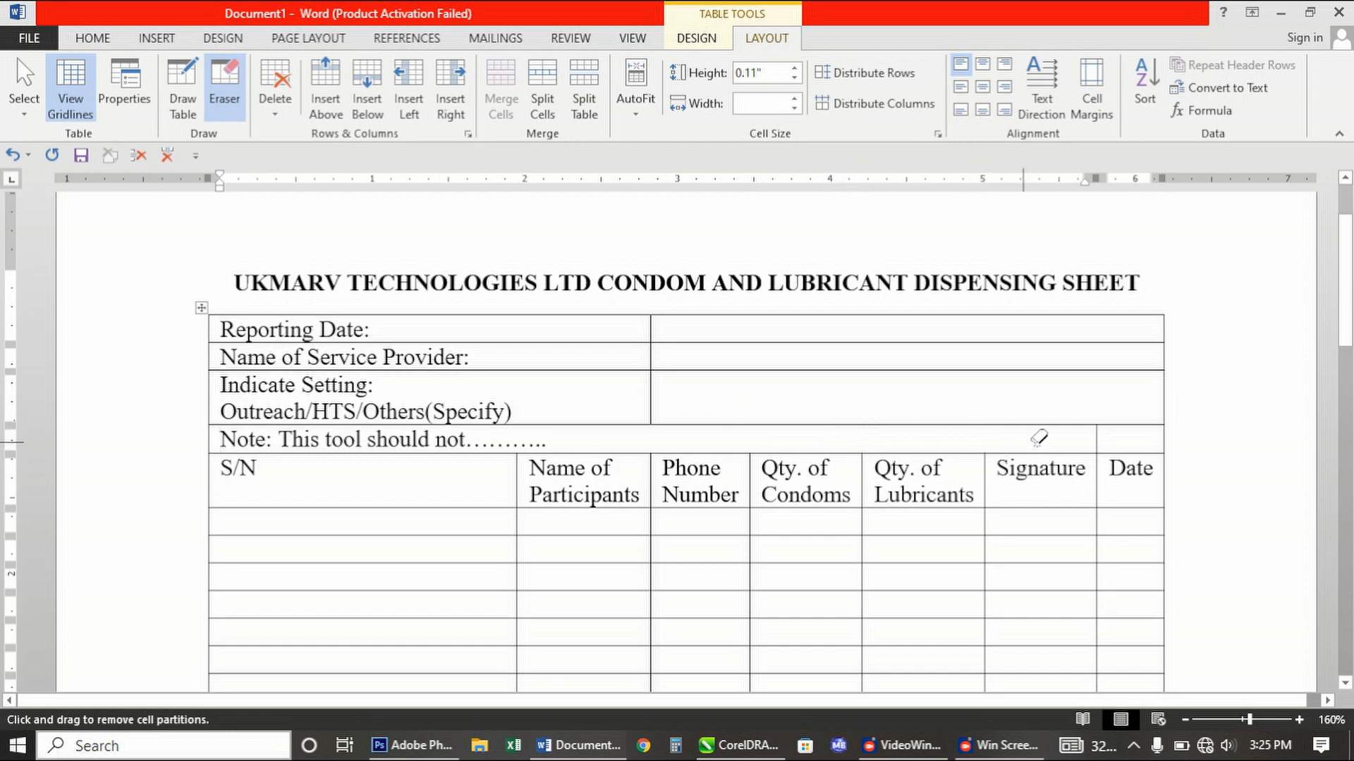
click(1097, 437)
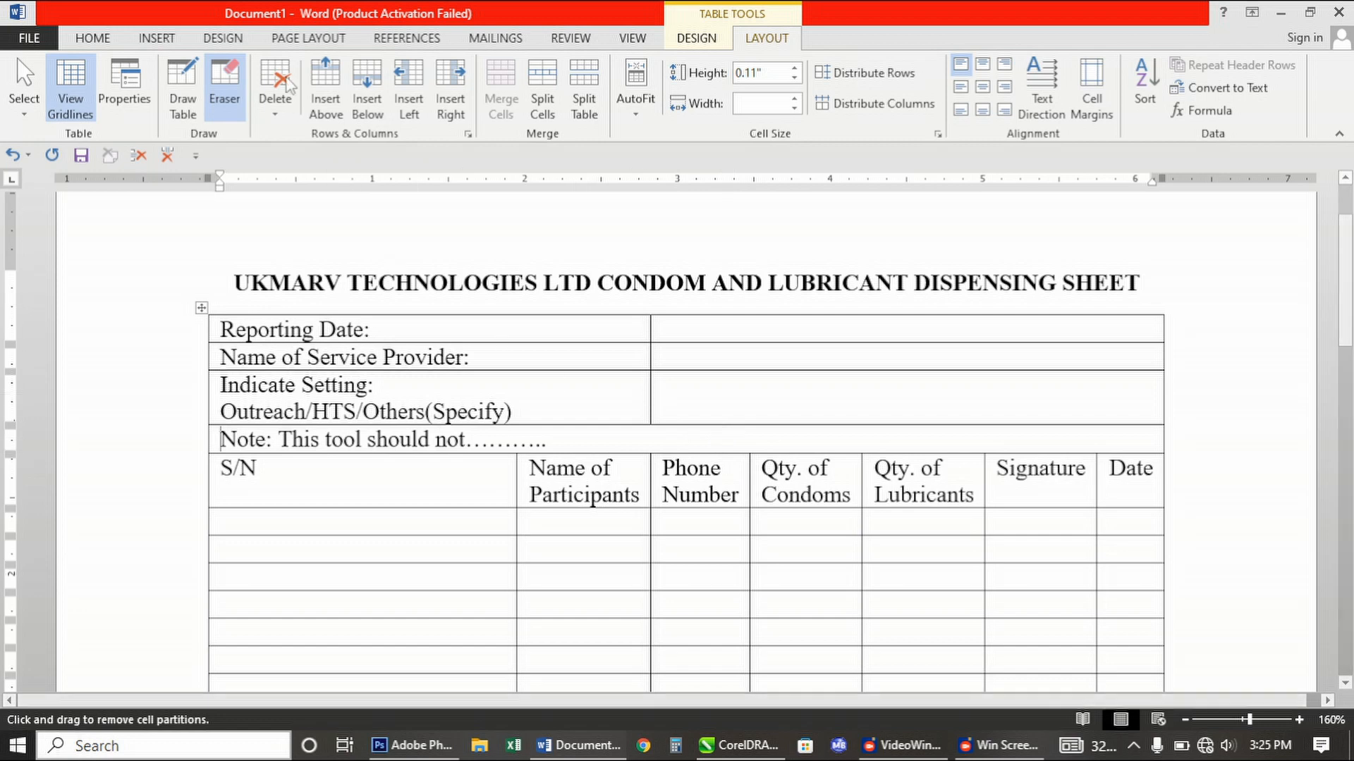
Stop erasing borders and narrow the S/N column to just fit its heading, about 0.4 inch wide
click(224, 91)
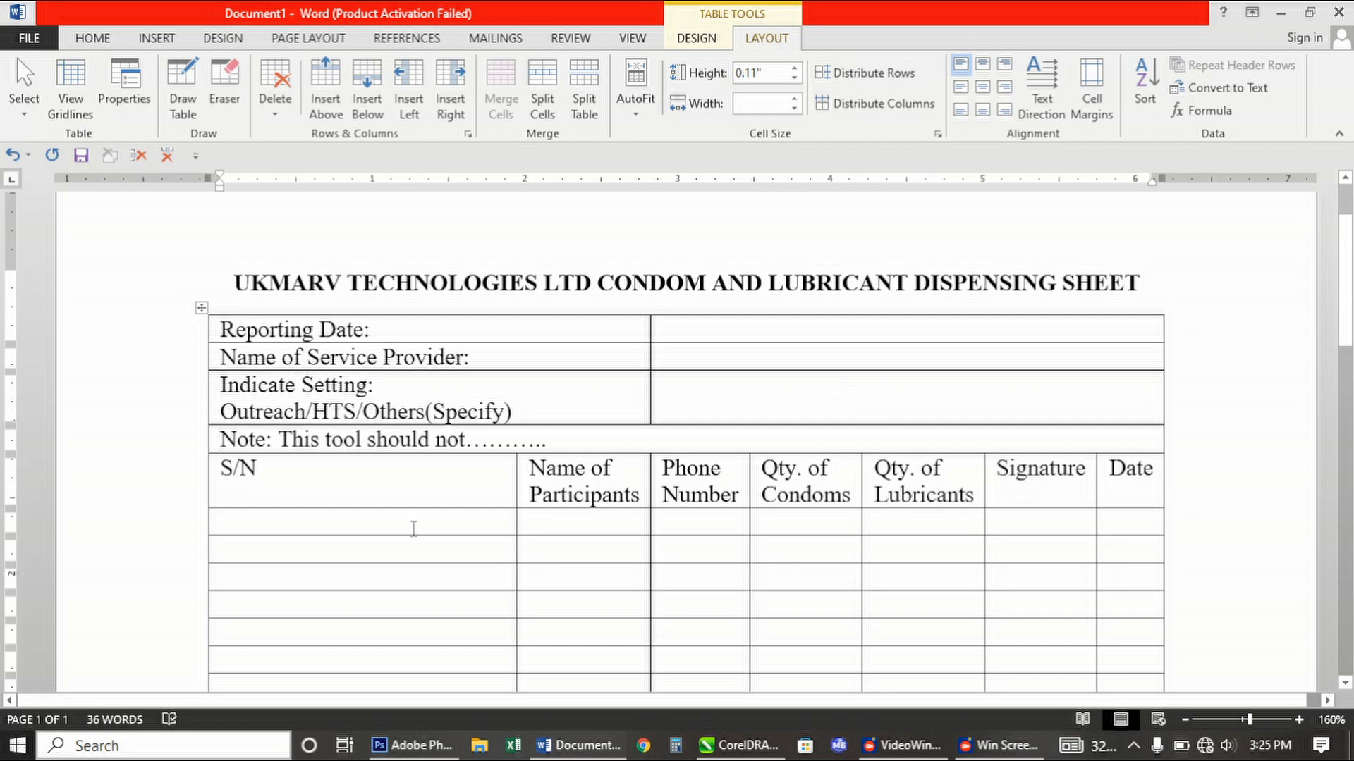
click(413, 528)
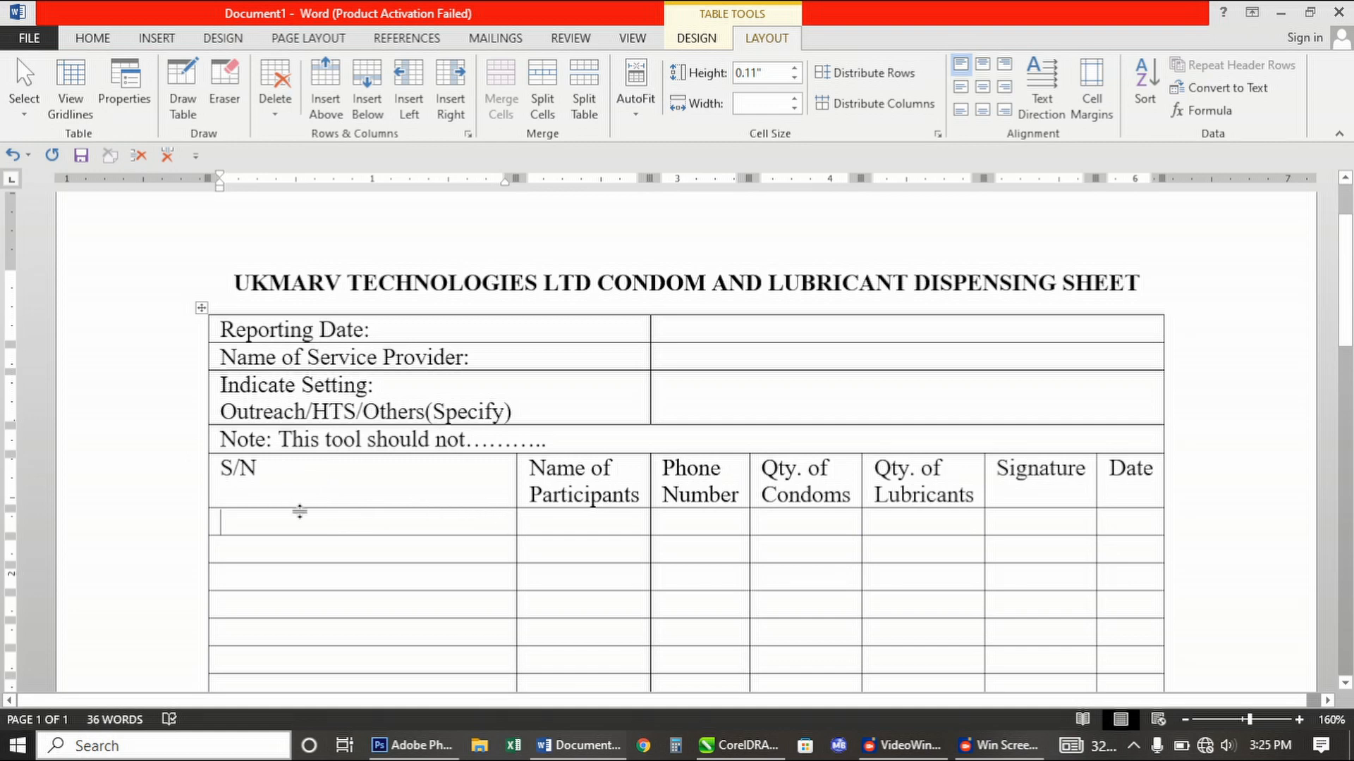
click(495, 552)
drag(513, 528, 398, 533)
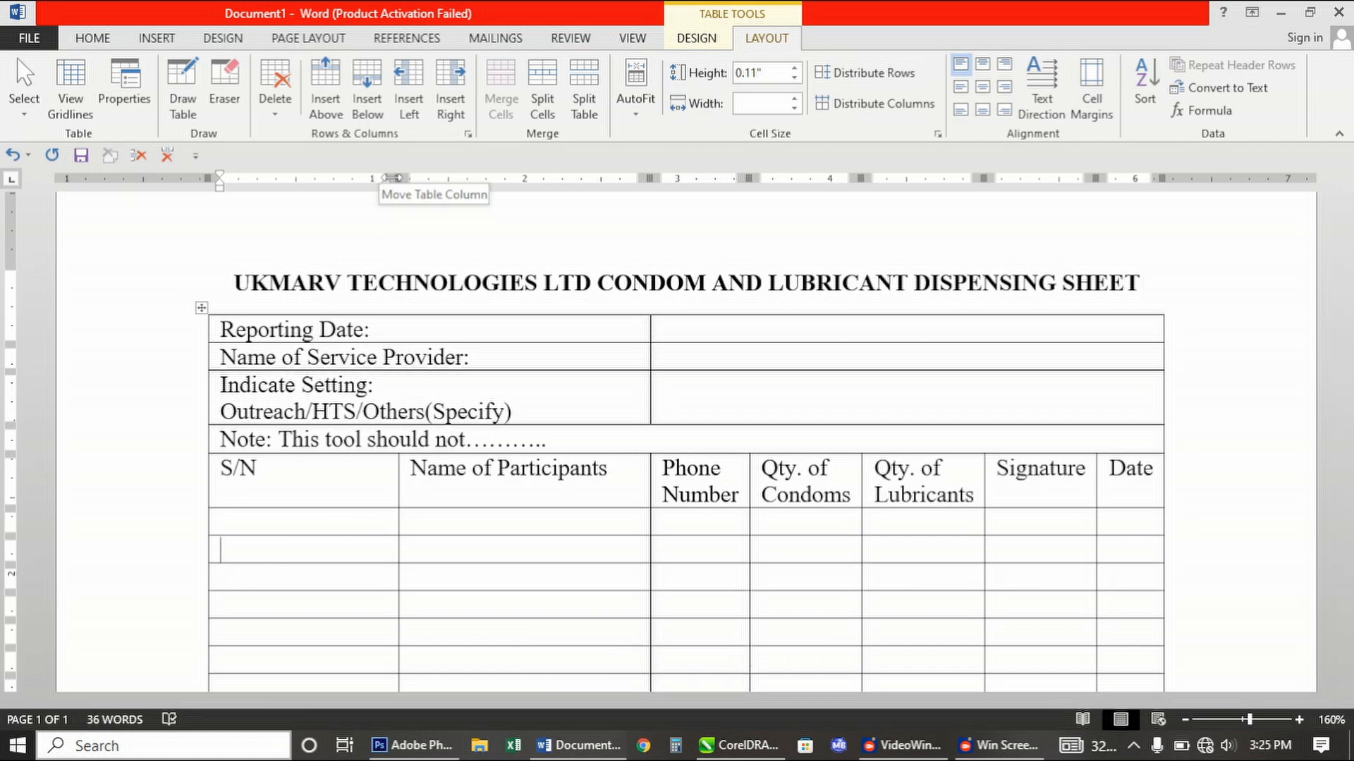
mouse_move(392, 178)
mouse_down()
mouse_move(261, 212)
mouse_move(274, 181)
mouse_up()
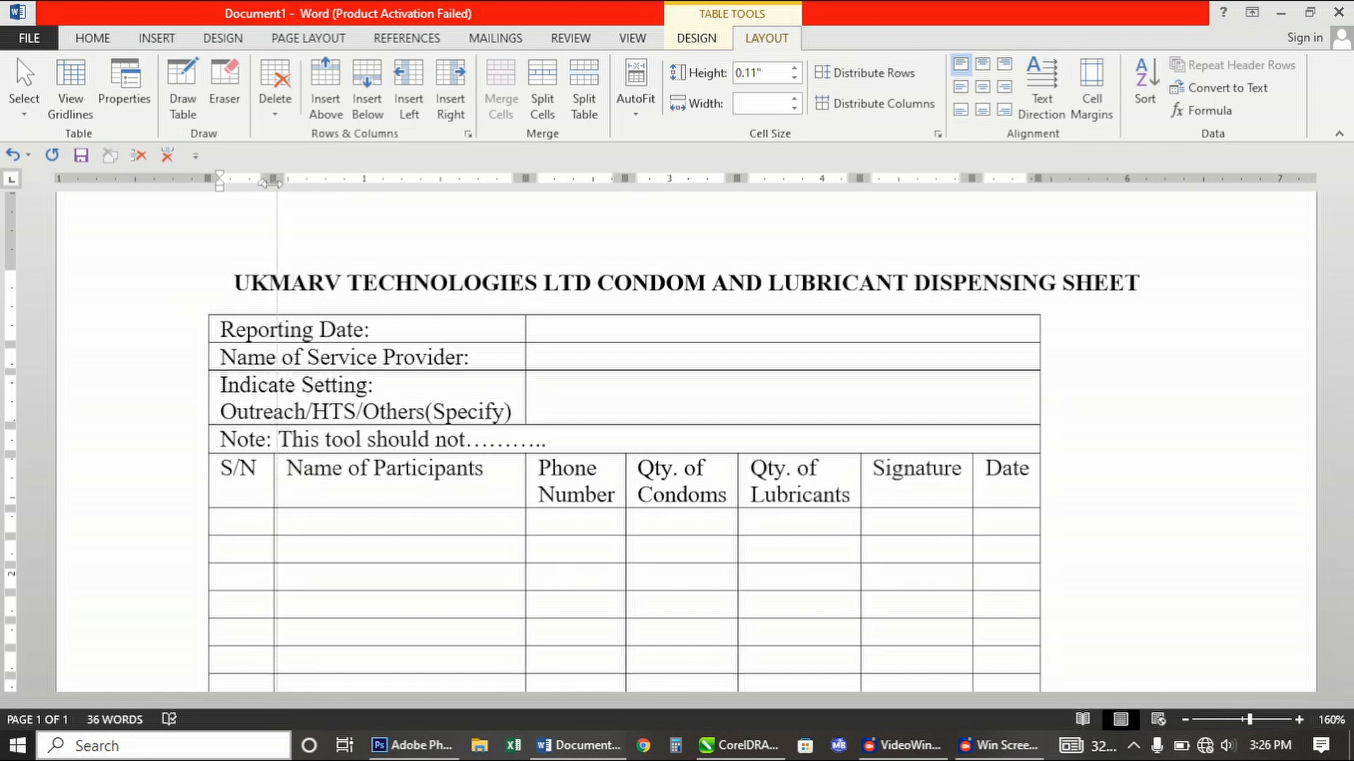
Widen the Phone Number column to fit its heading on one line, then widen the Name of Participants and Date columns
scroll(526, 583, down, 2)
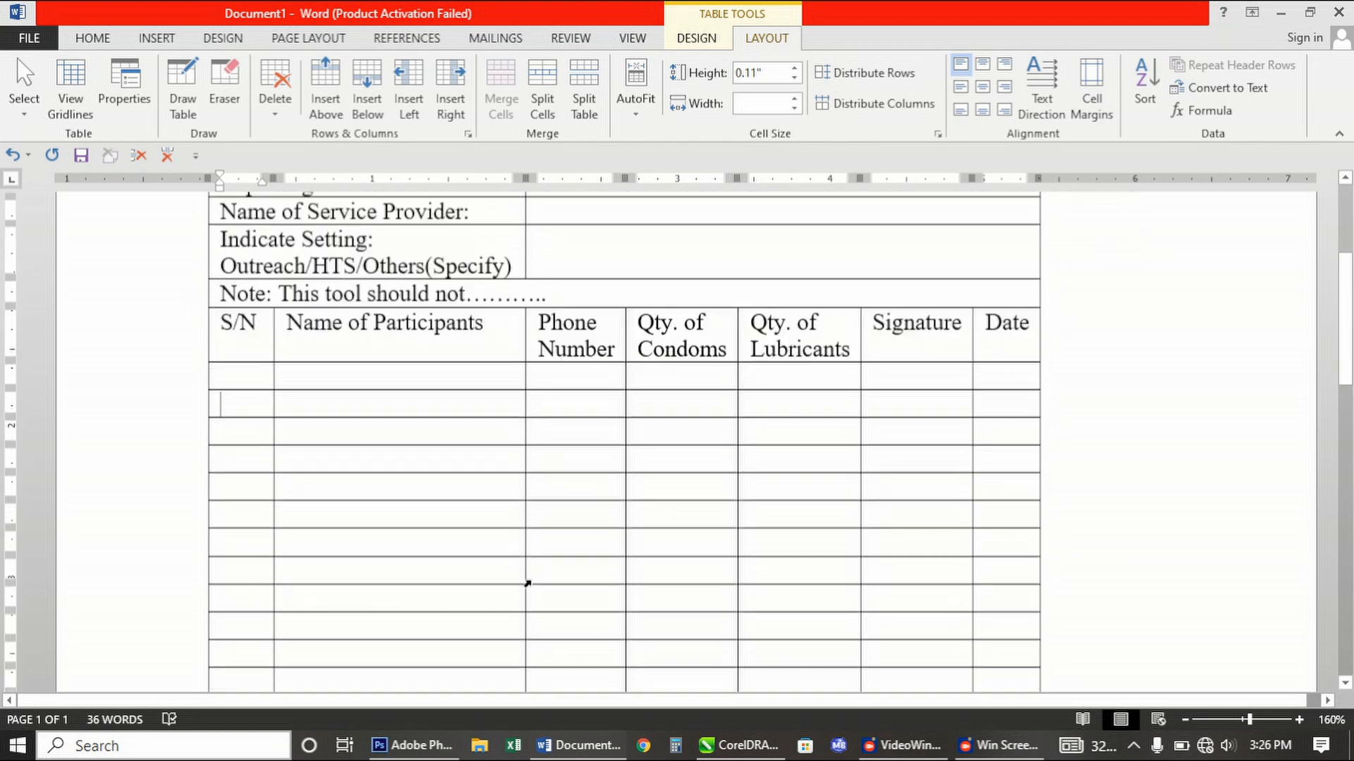
scroll(692, 477, up, 1)
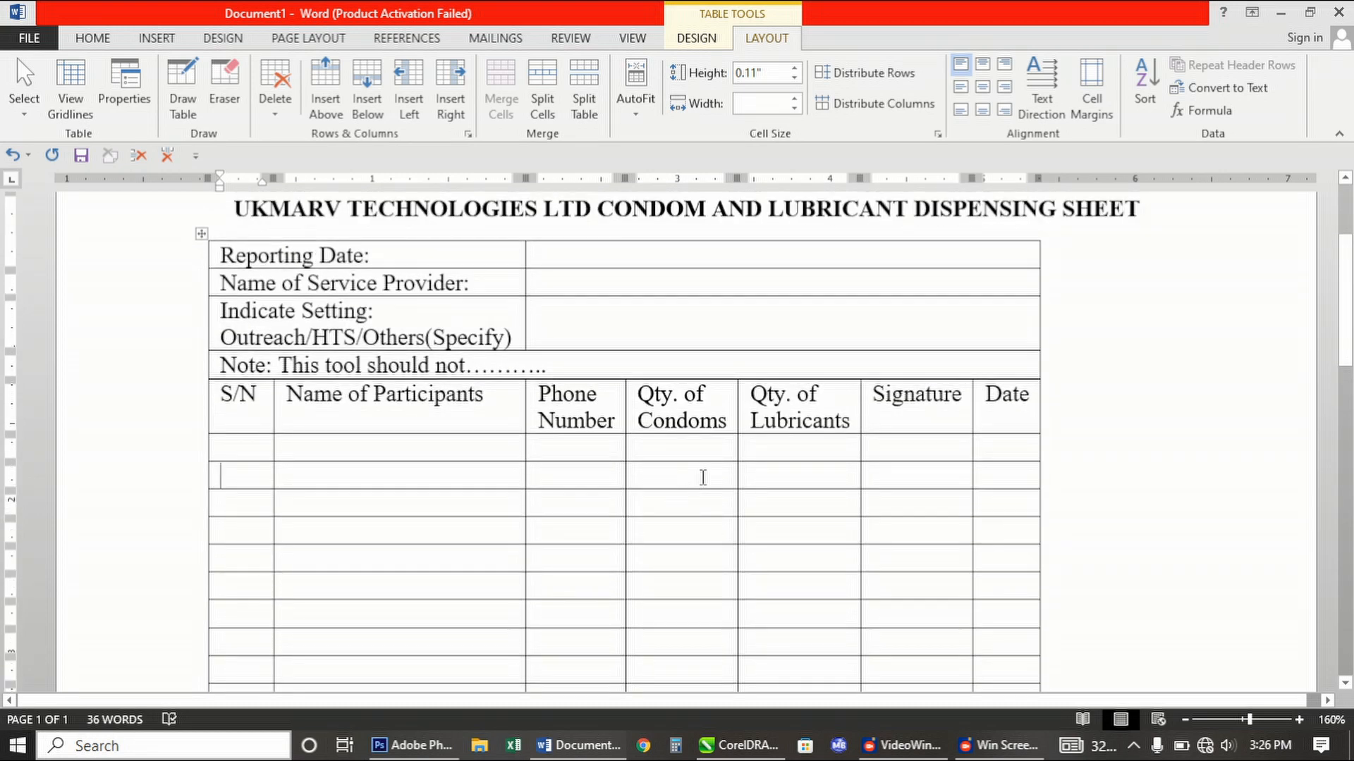
scroll(733, 458, up, 2)
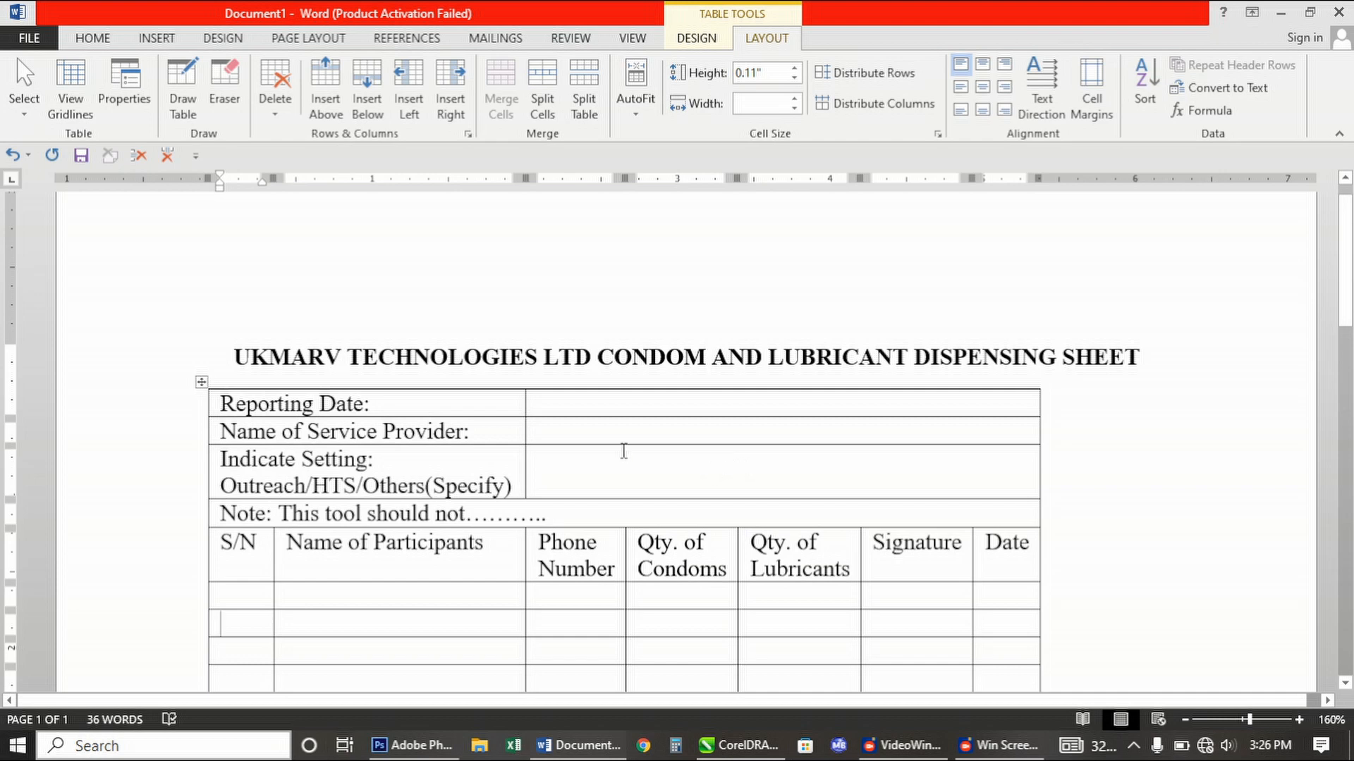
drag(526, 177, 528, 176)
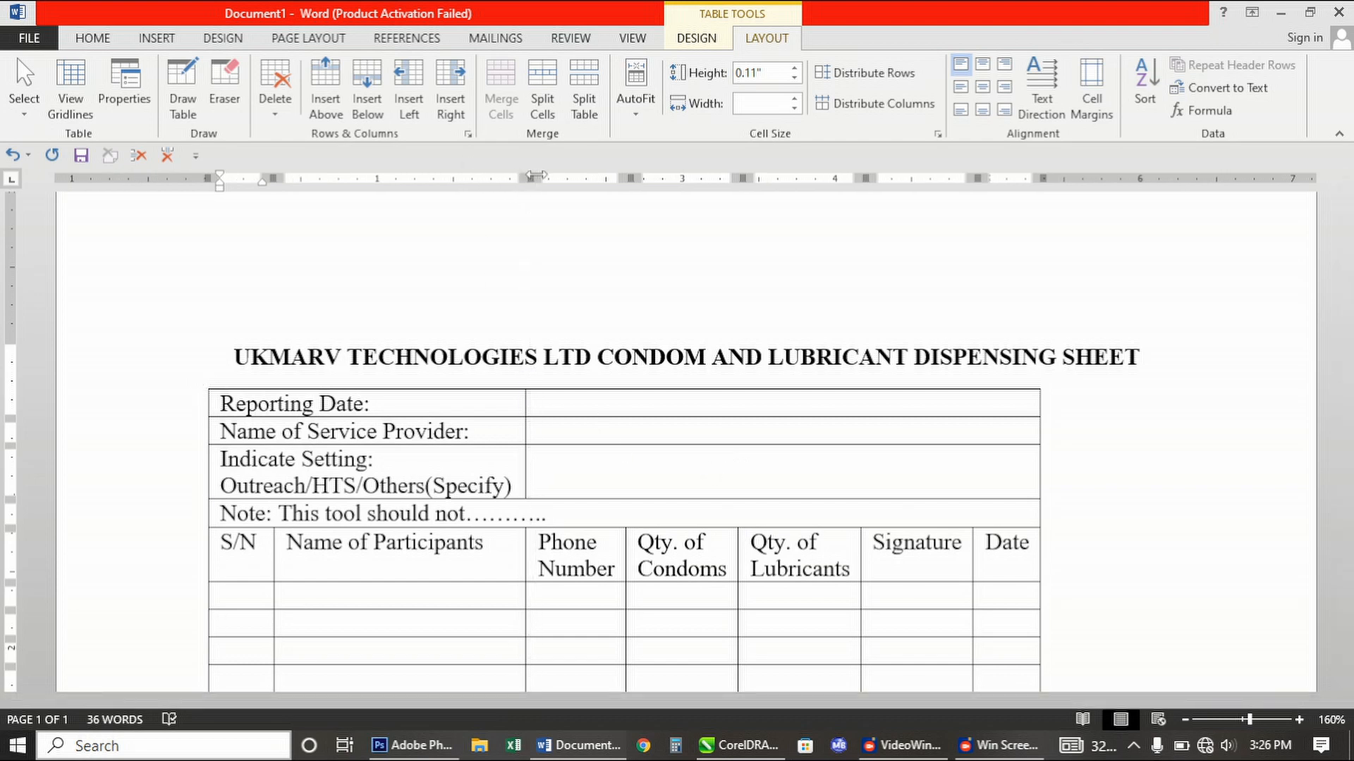
drag(631, 180, 704, 180)
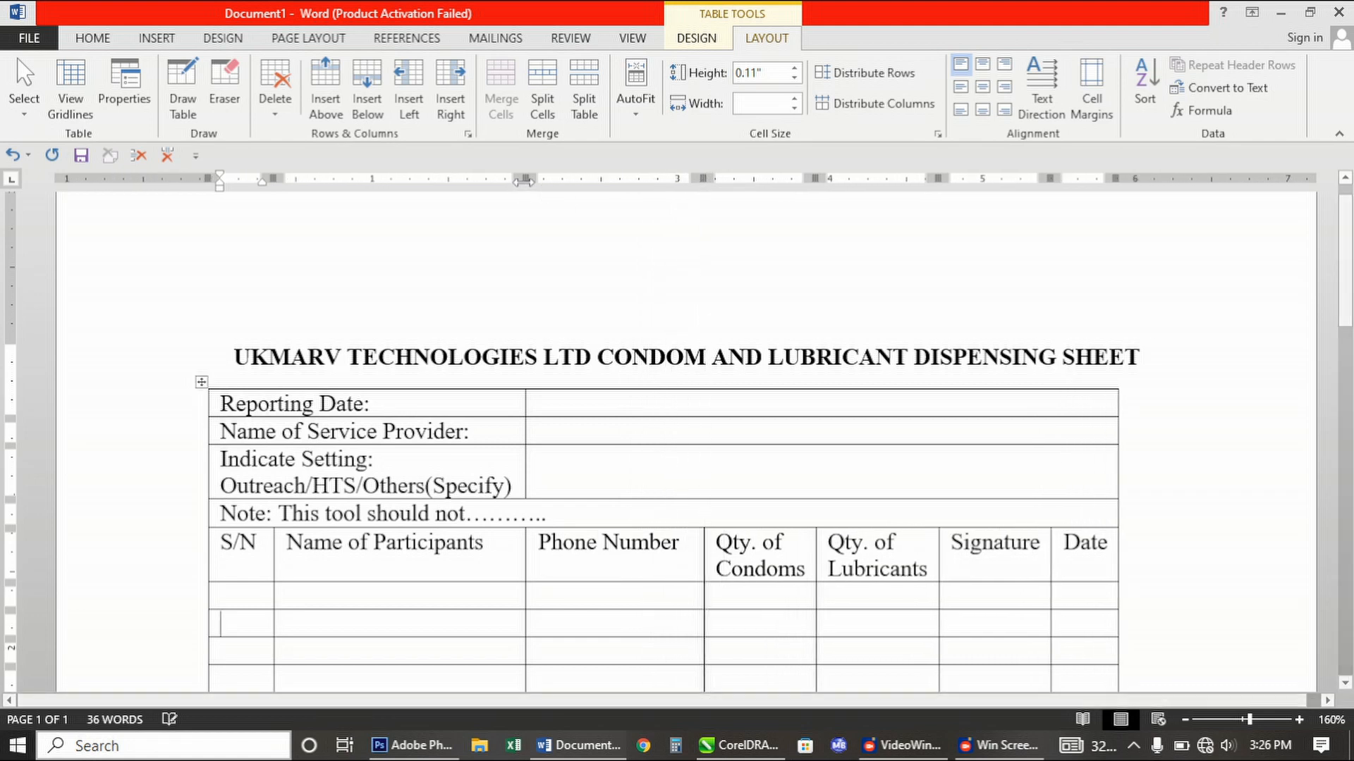
drag(526, 178, 596, 181)
drag(1190, 178, 1227, 179)
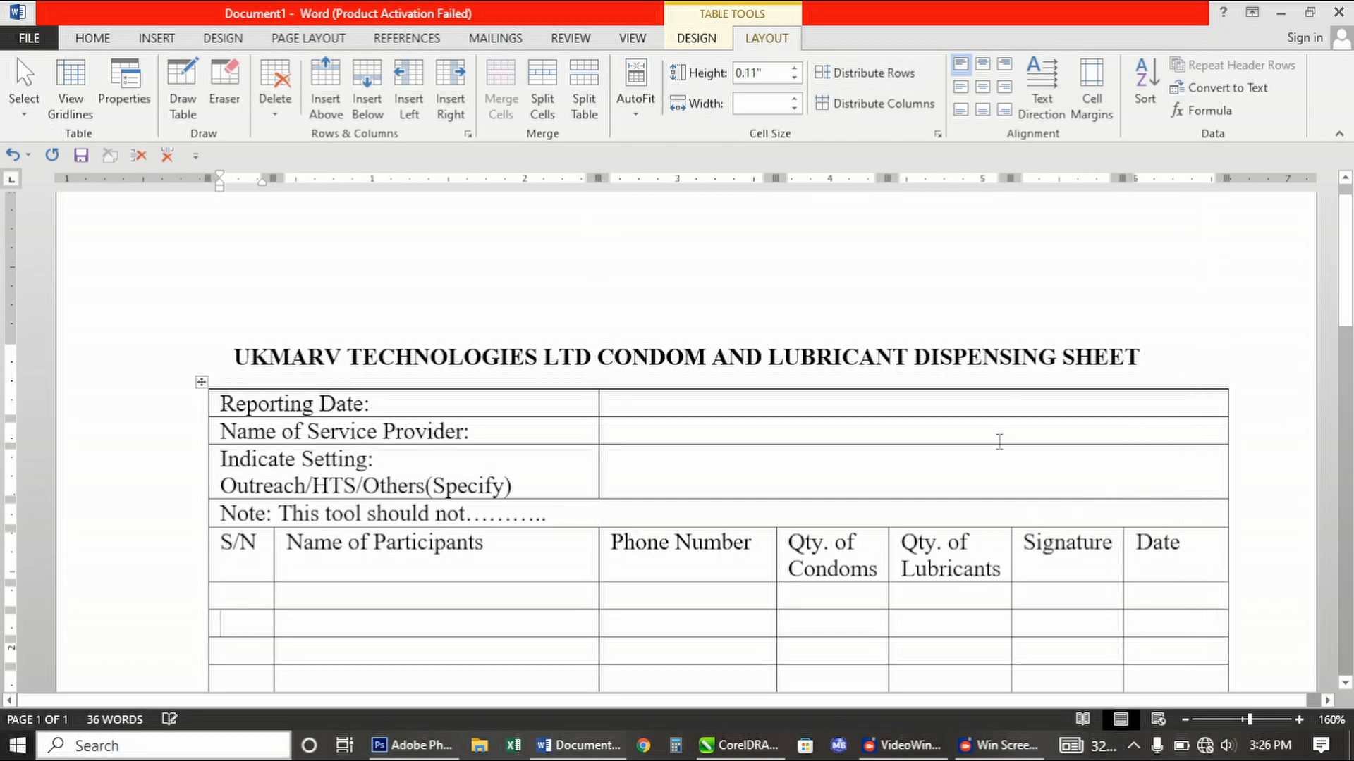
click(963, 567)
drag(1176, 571, 240, 552)
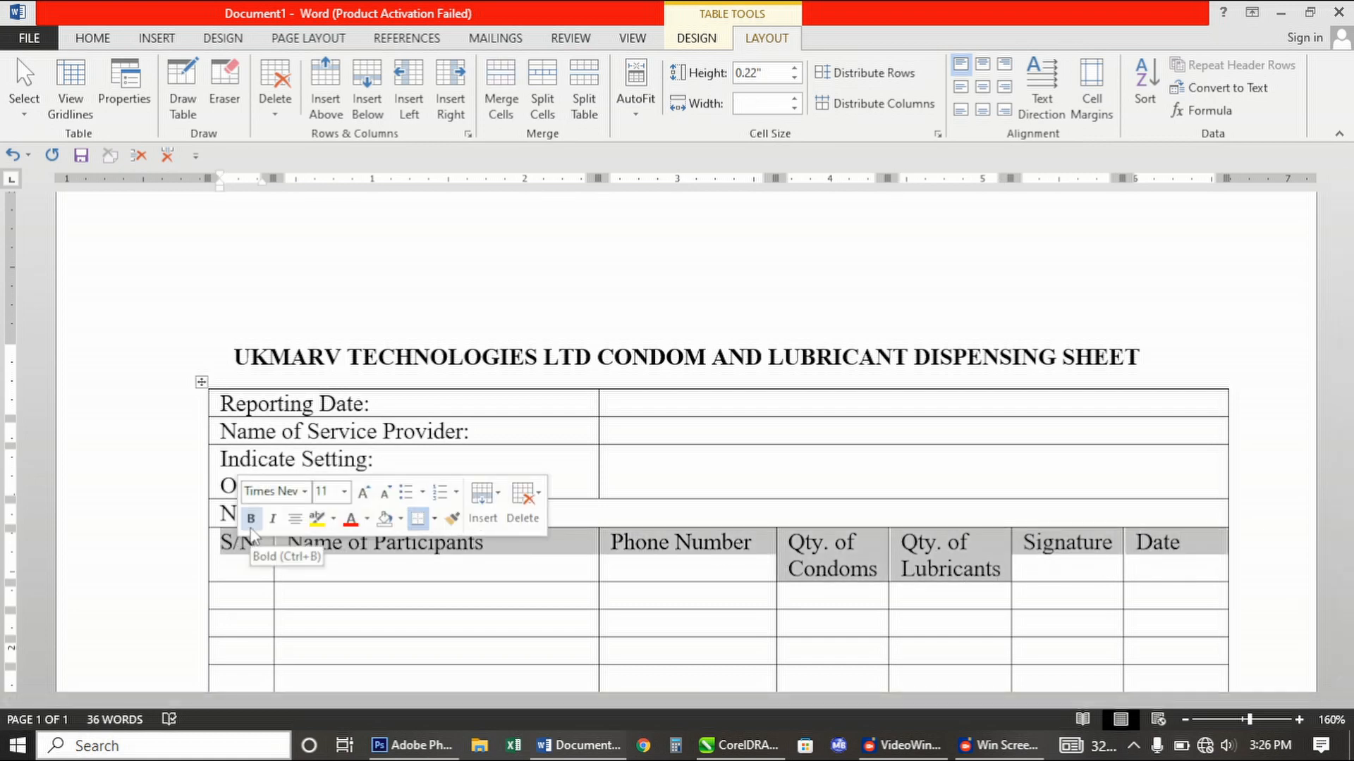
click(251, 526)
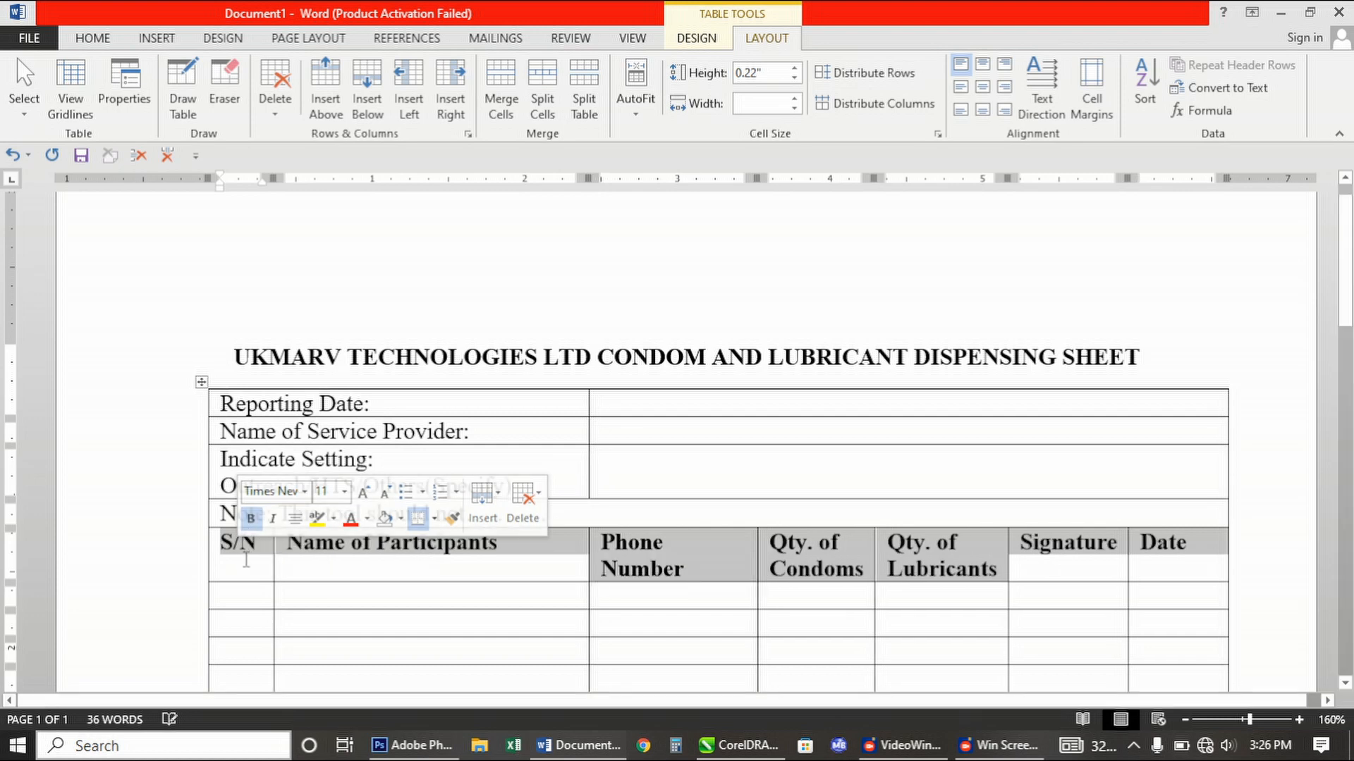
key(ctrl+z)
Make all column headings from S/N to Date bold
click(1060, 546)
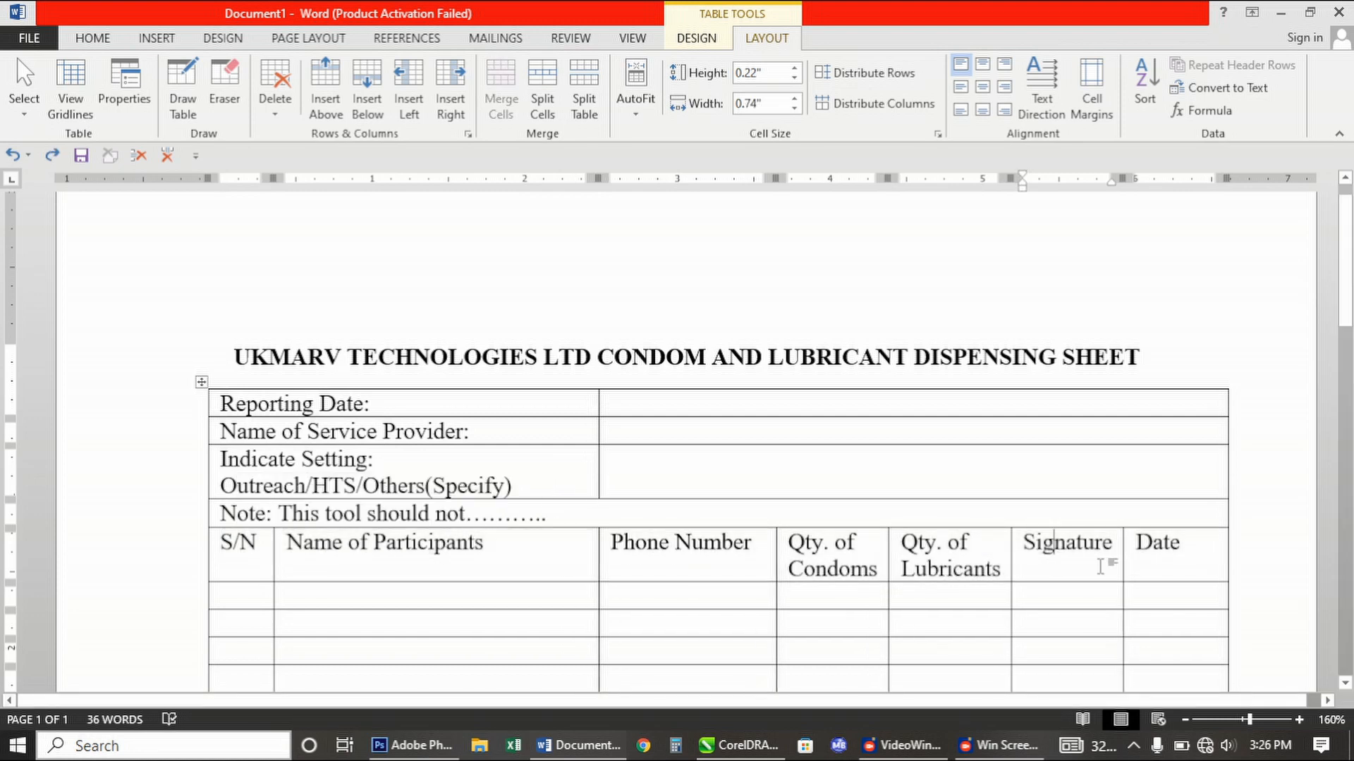
drag(1188, 560, 501, 551)
drag(320, 556, 233, 560)
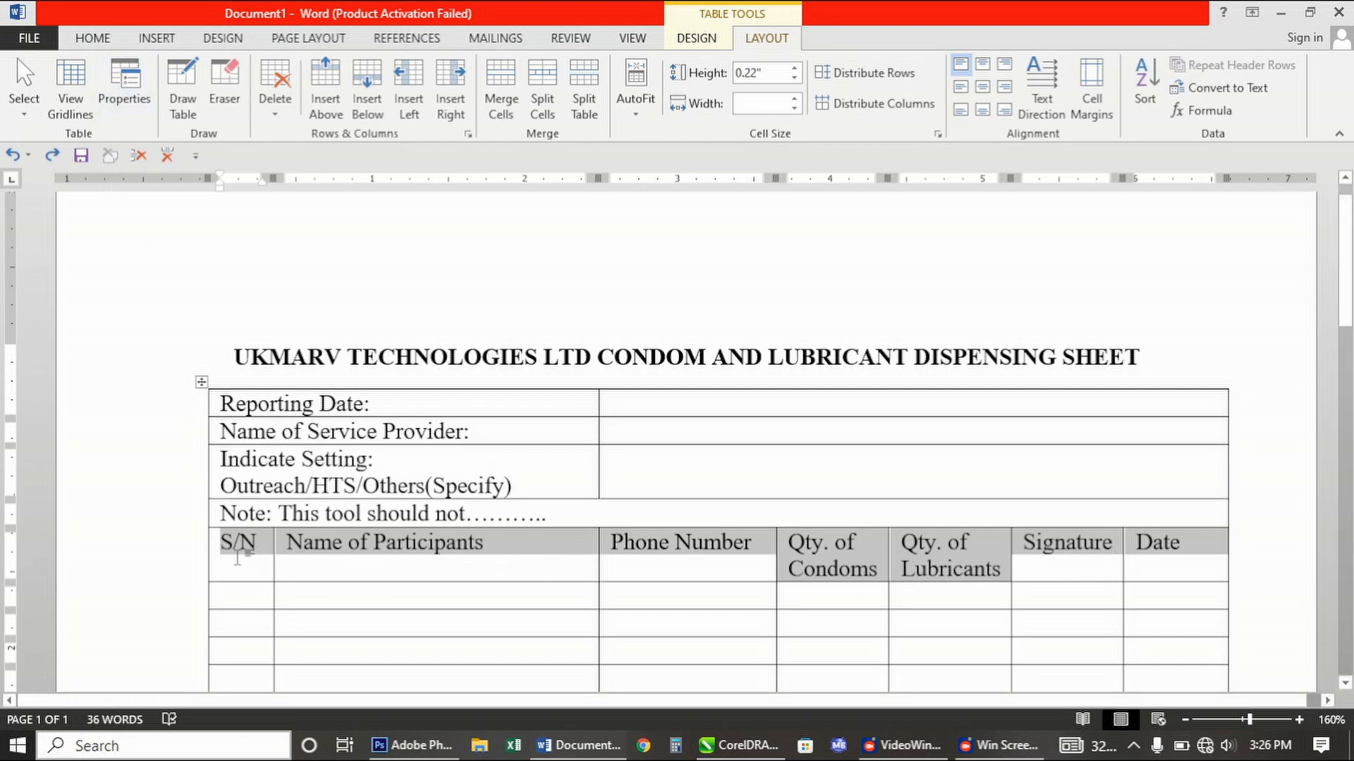
click(96, 42)
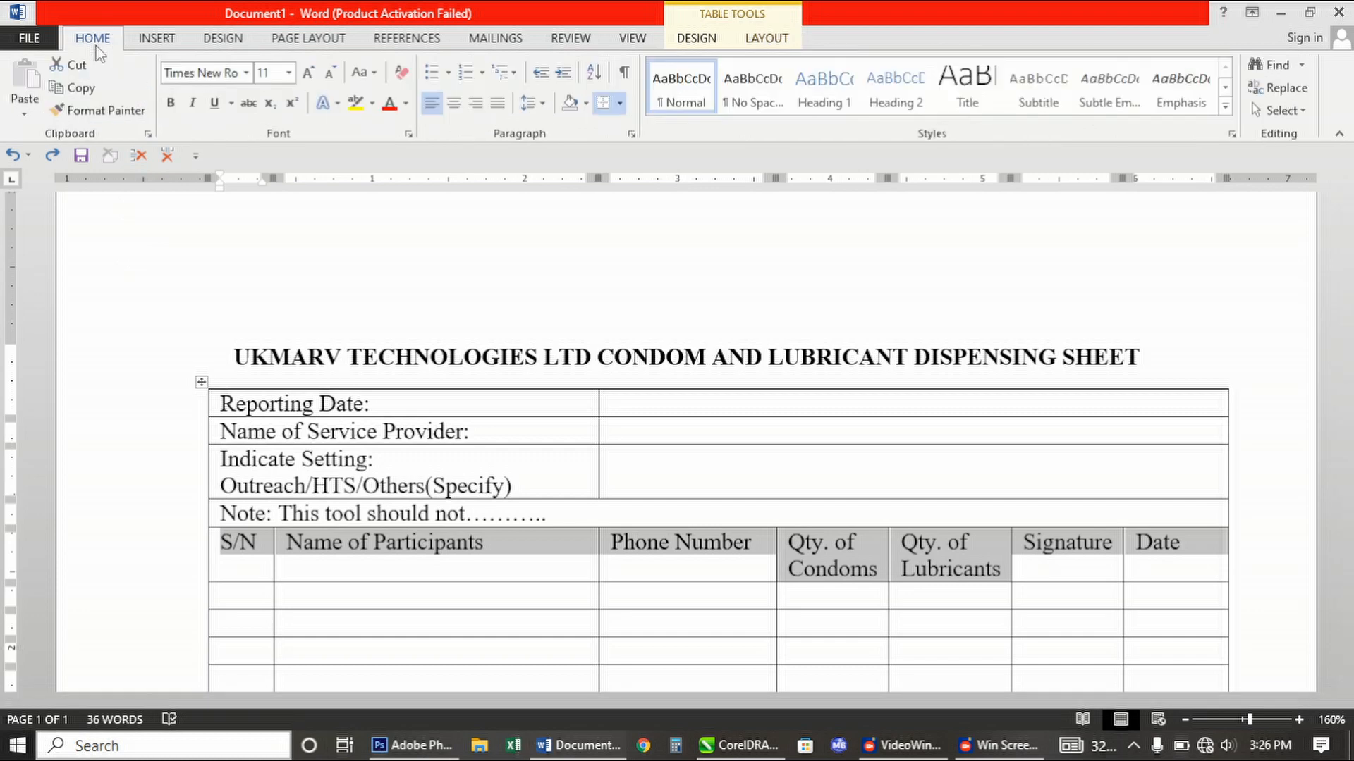
click(171, 105)
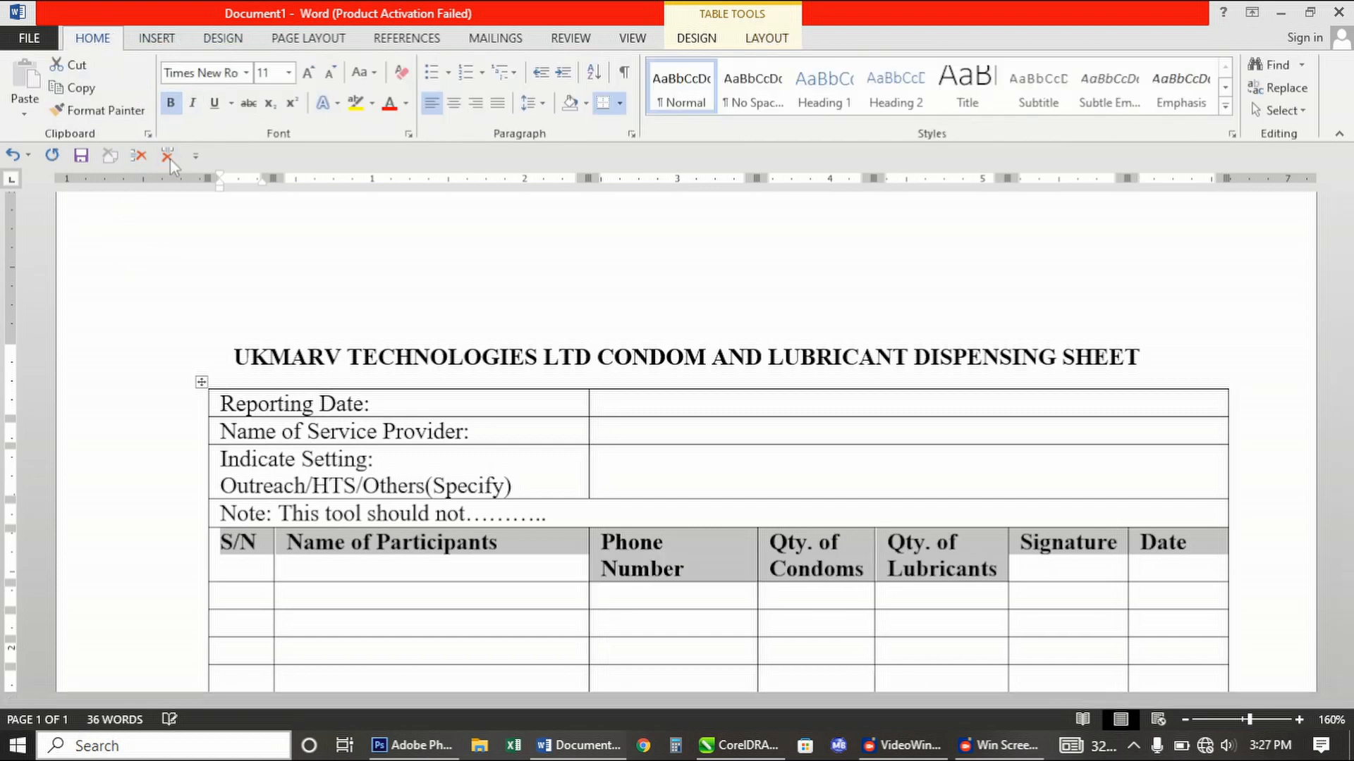
mouse_move(540, 756)
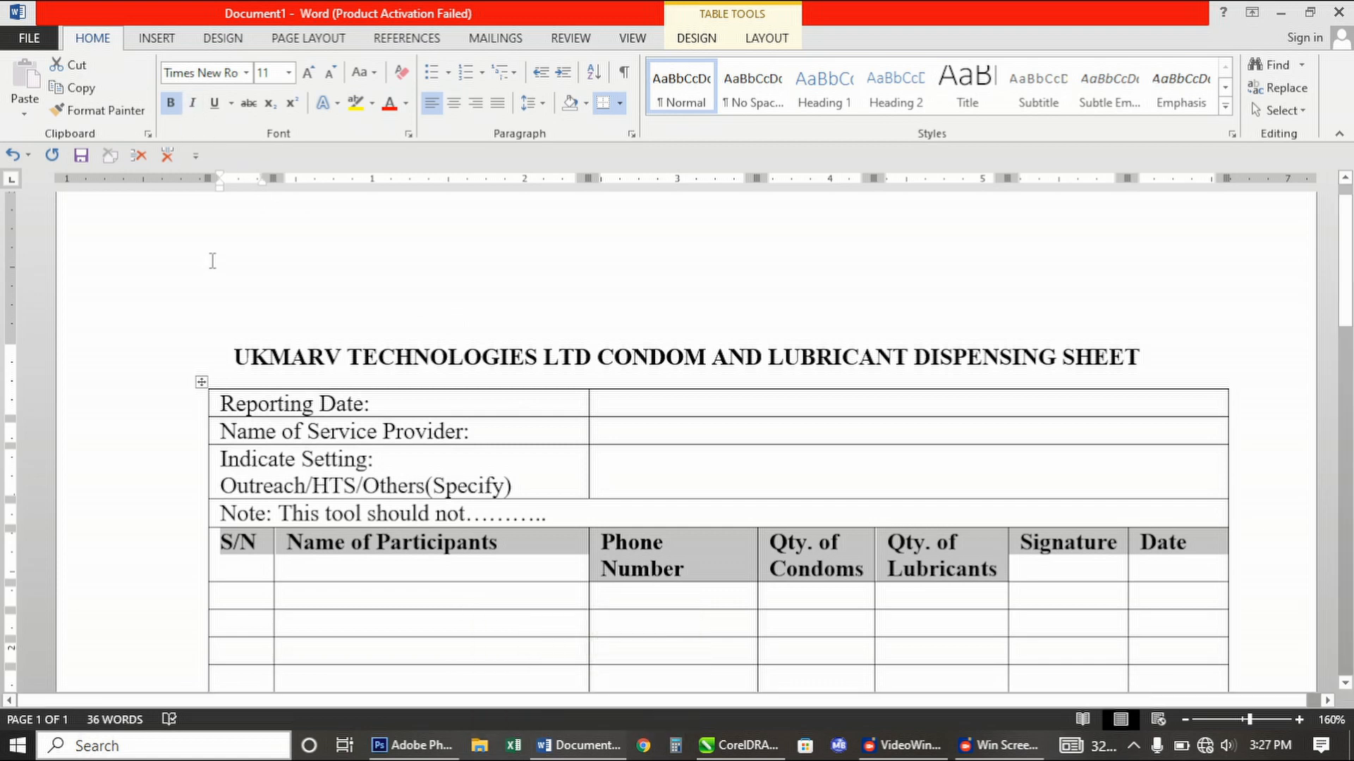
key(ctrl+z)
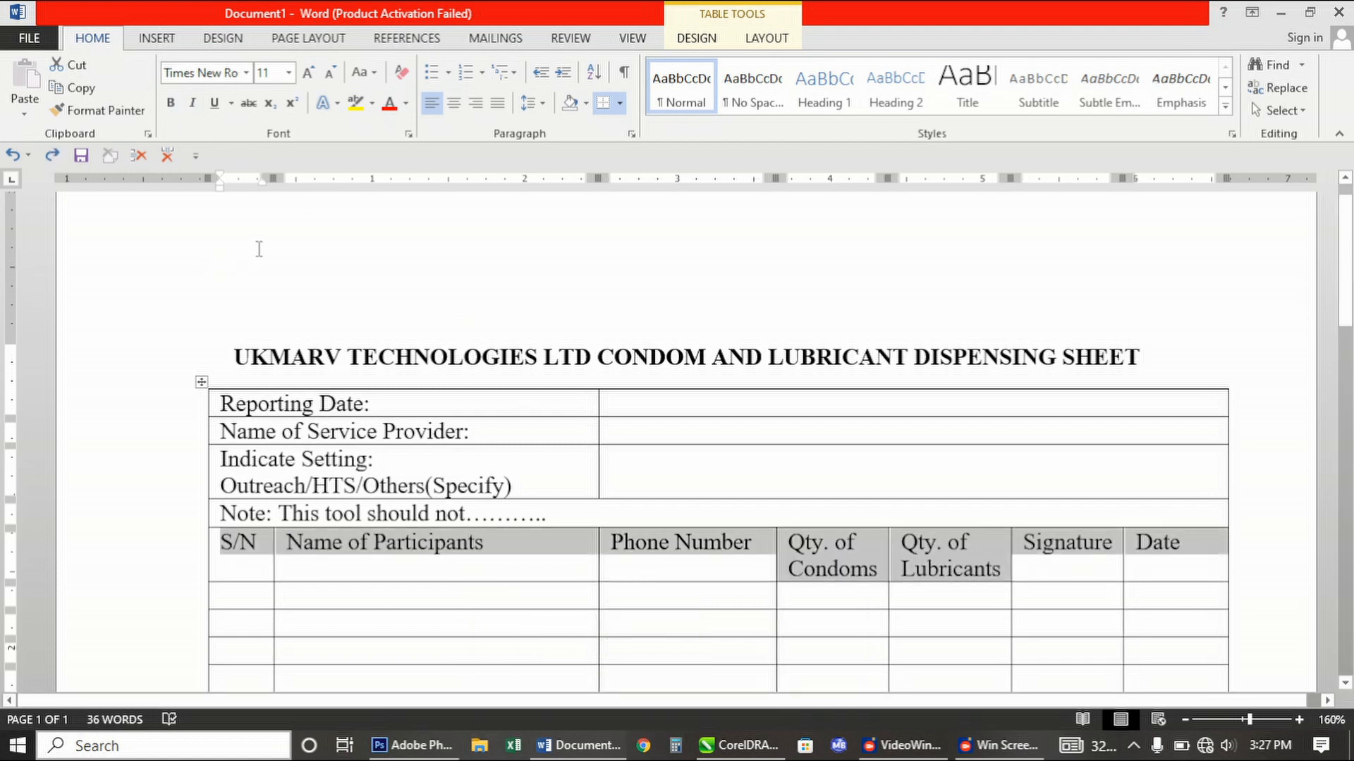
key(ctrl+y)
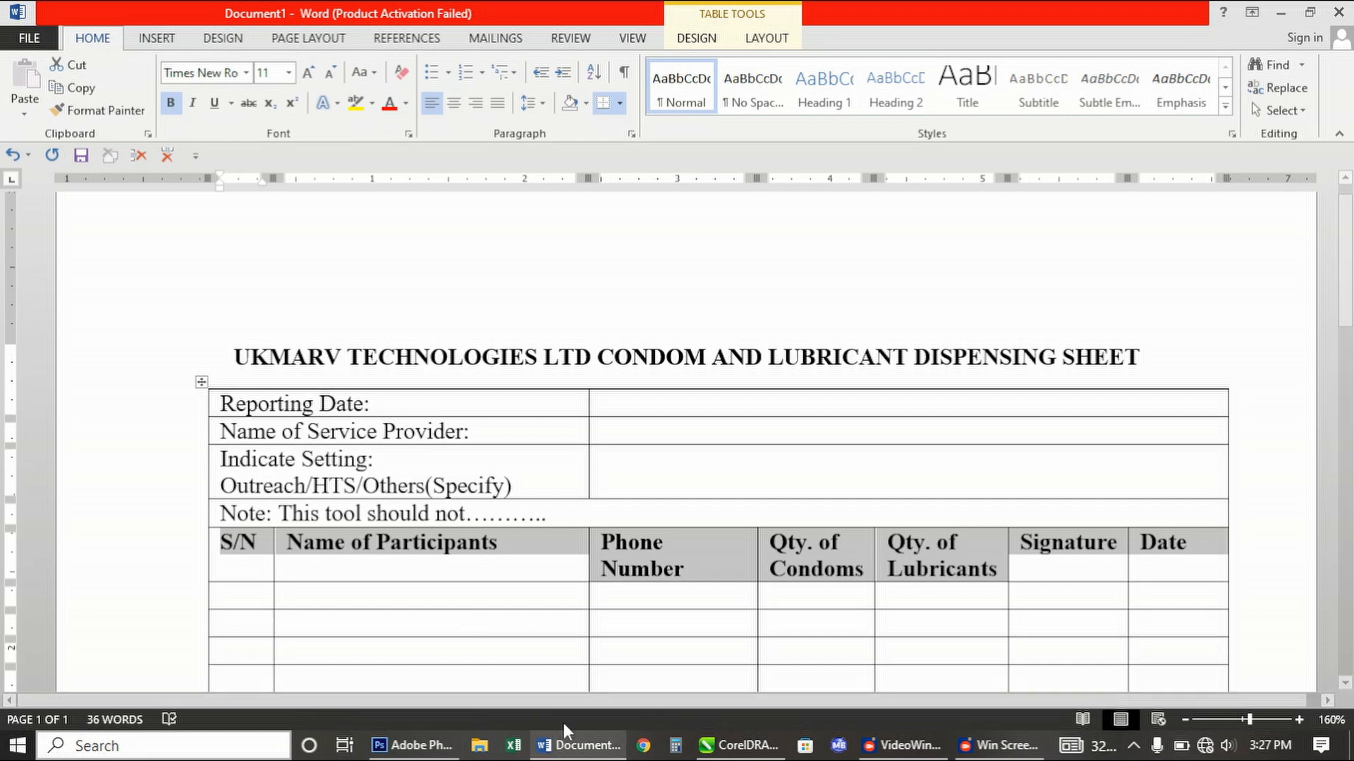
Reduce the font size of the column headings from S/N to Date to 9 pt
click(333, 75)
click(333, 74)
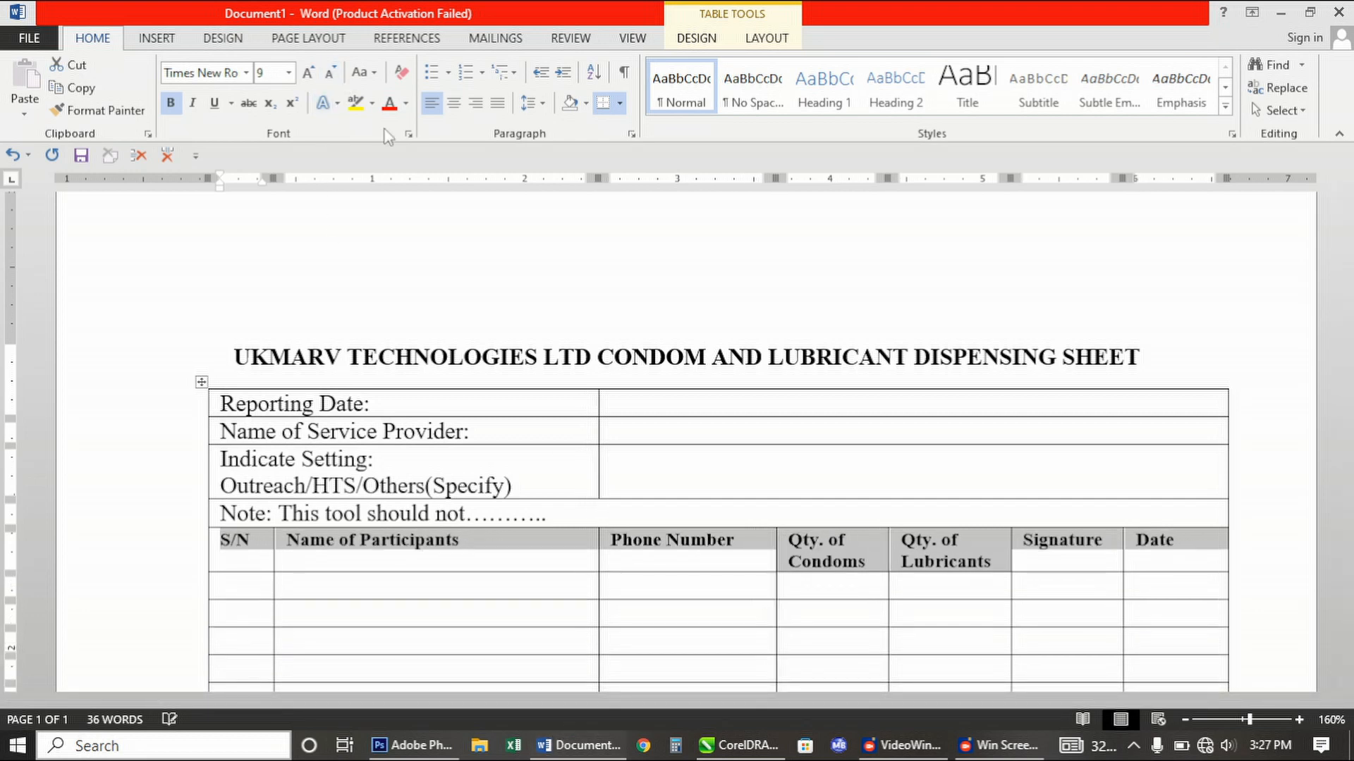
scroll(1070, 562, down, 1)
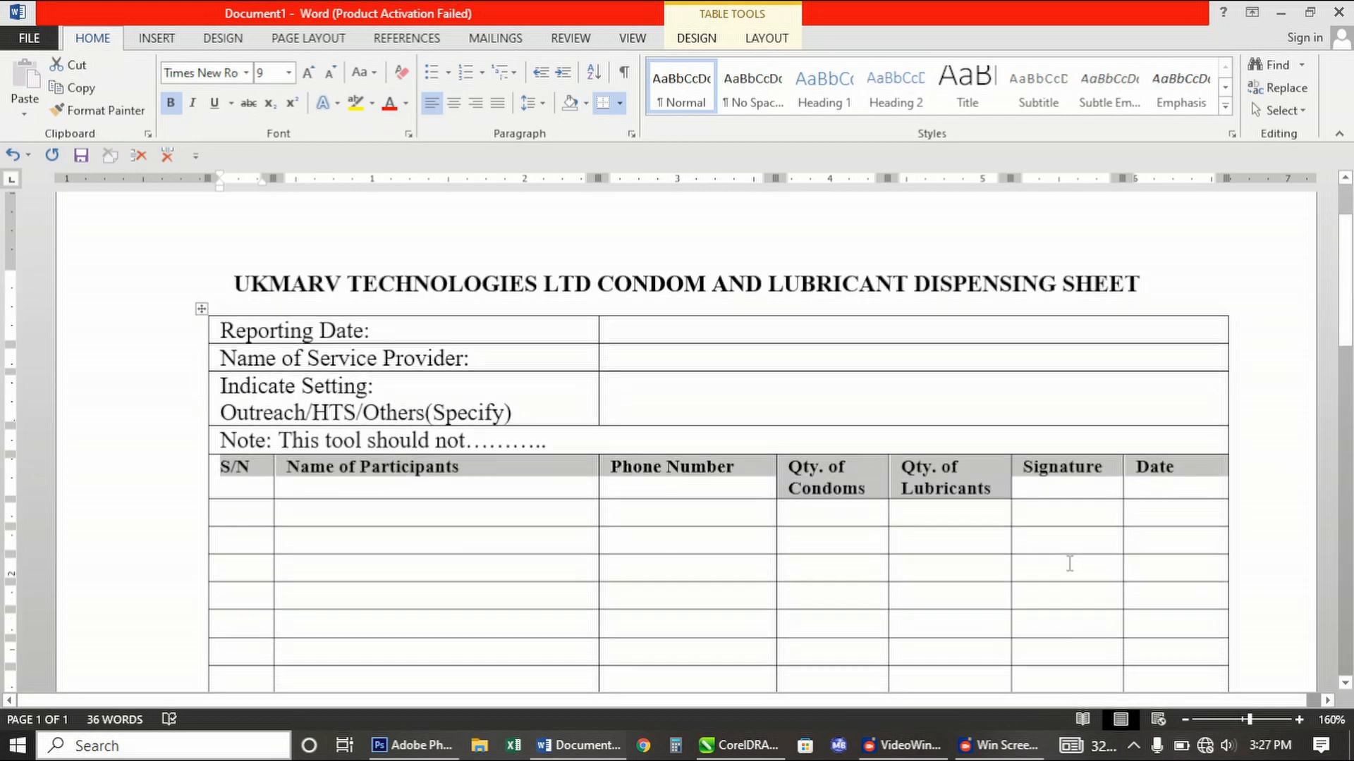
click(1082, 568)
Number the first ten participant rows 1 to 10 in the S/N column
scroll(585, 383, down, 3)
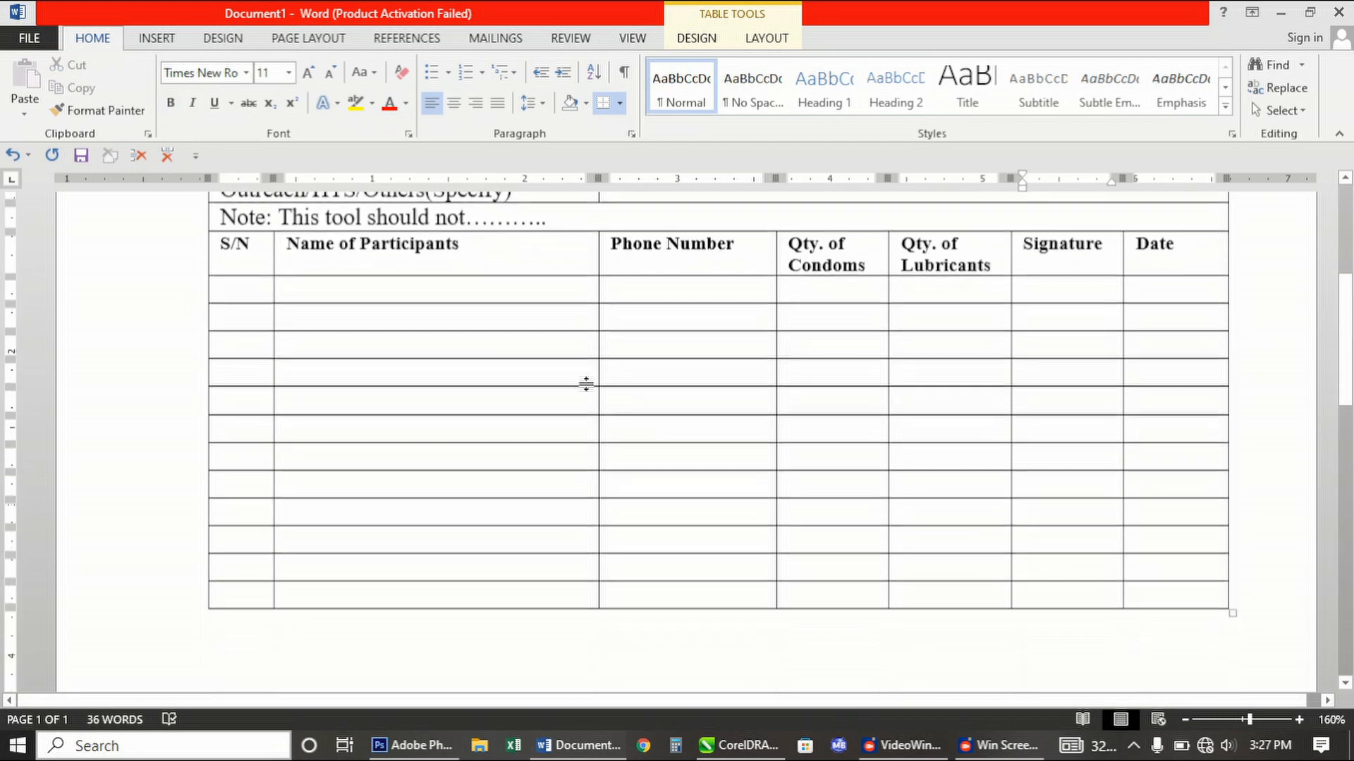
click(246, 286)
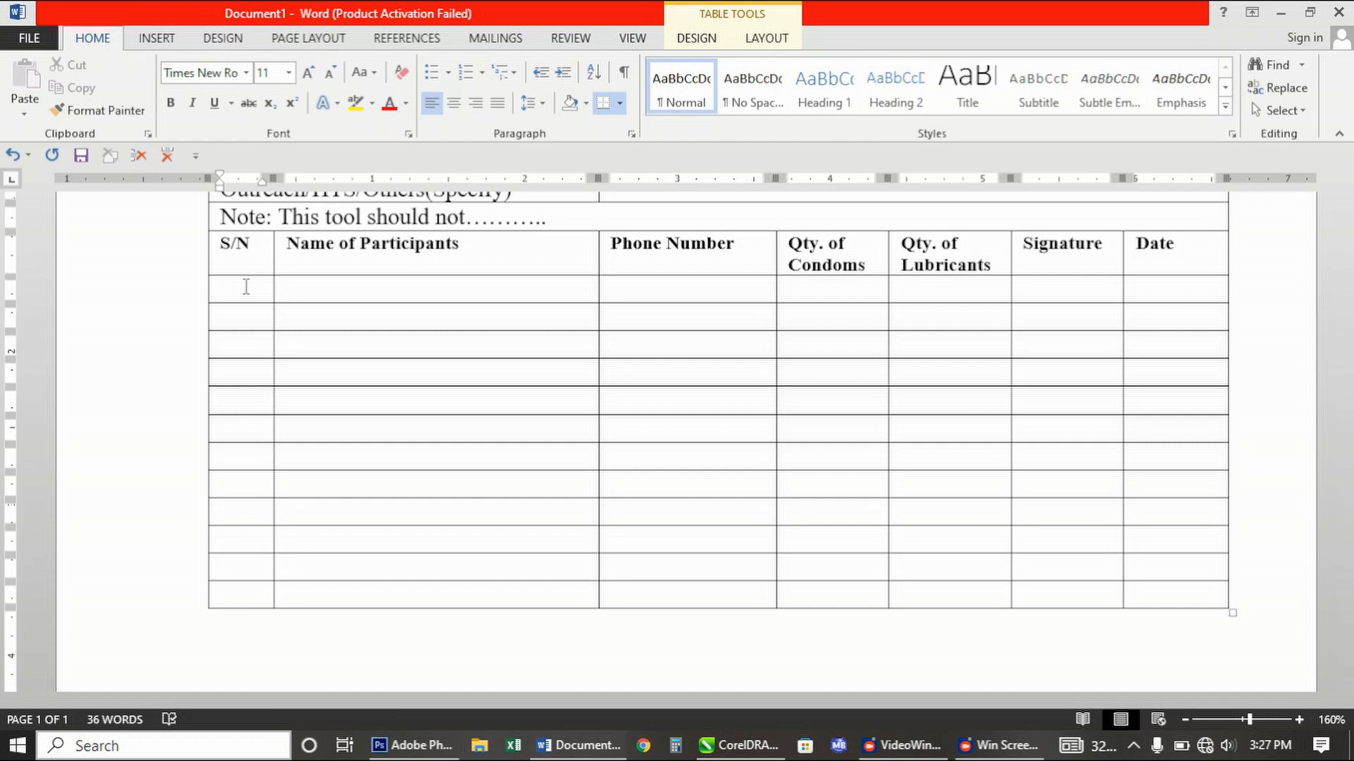
text(1)
click(233, 327)
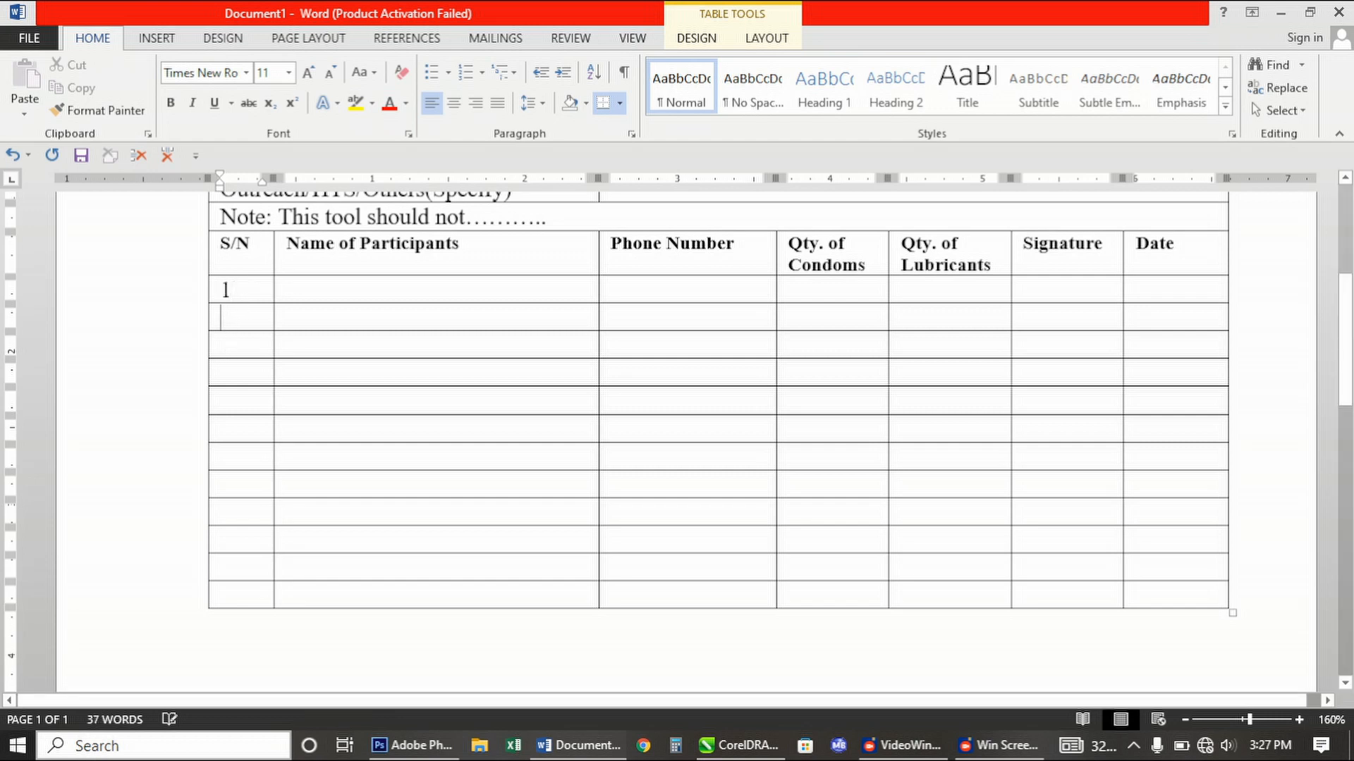
text(2)
text(3)
click(256, 372)
text(4)
click(253, 412)
text(5 )
text(6 )
text(7)
click(247, 485)
text(8)
click(245, 507)
text(9 )
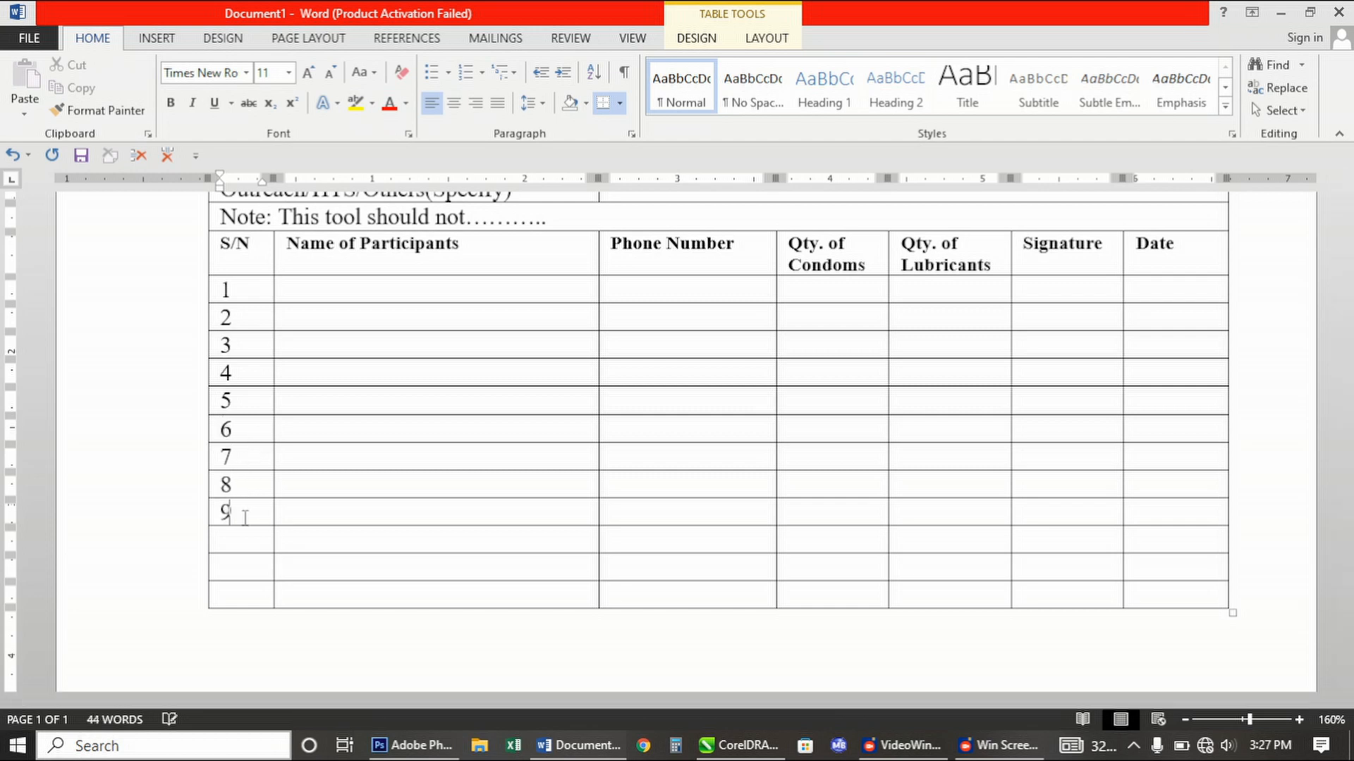
text(10 )
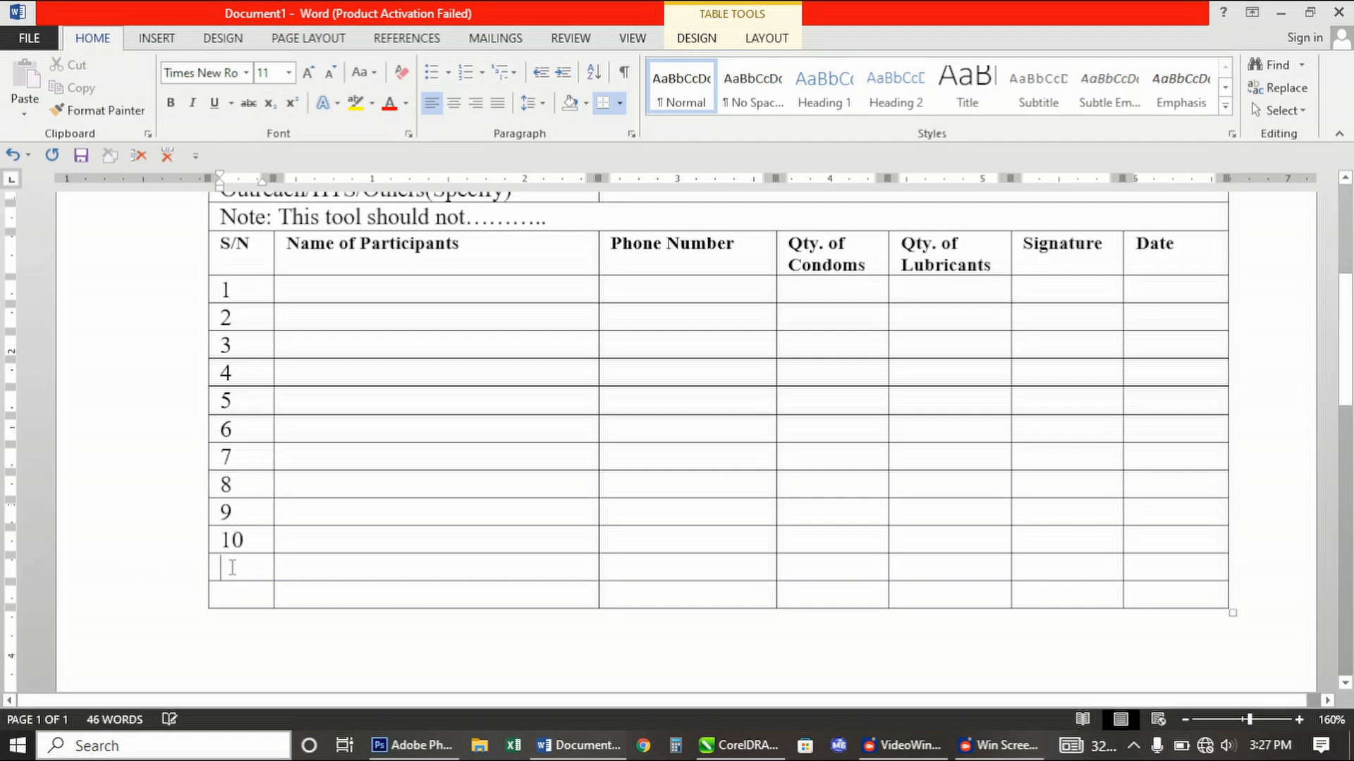
Number the last two participant rows 11 and 12 in the S/N column
text(12 )
text(13)
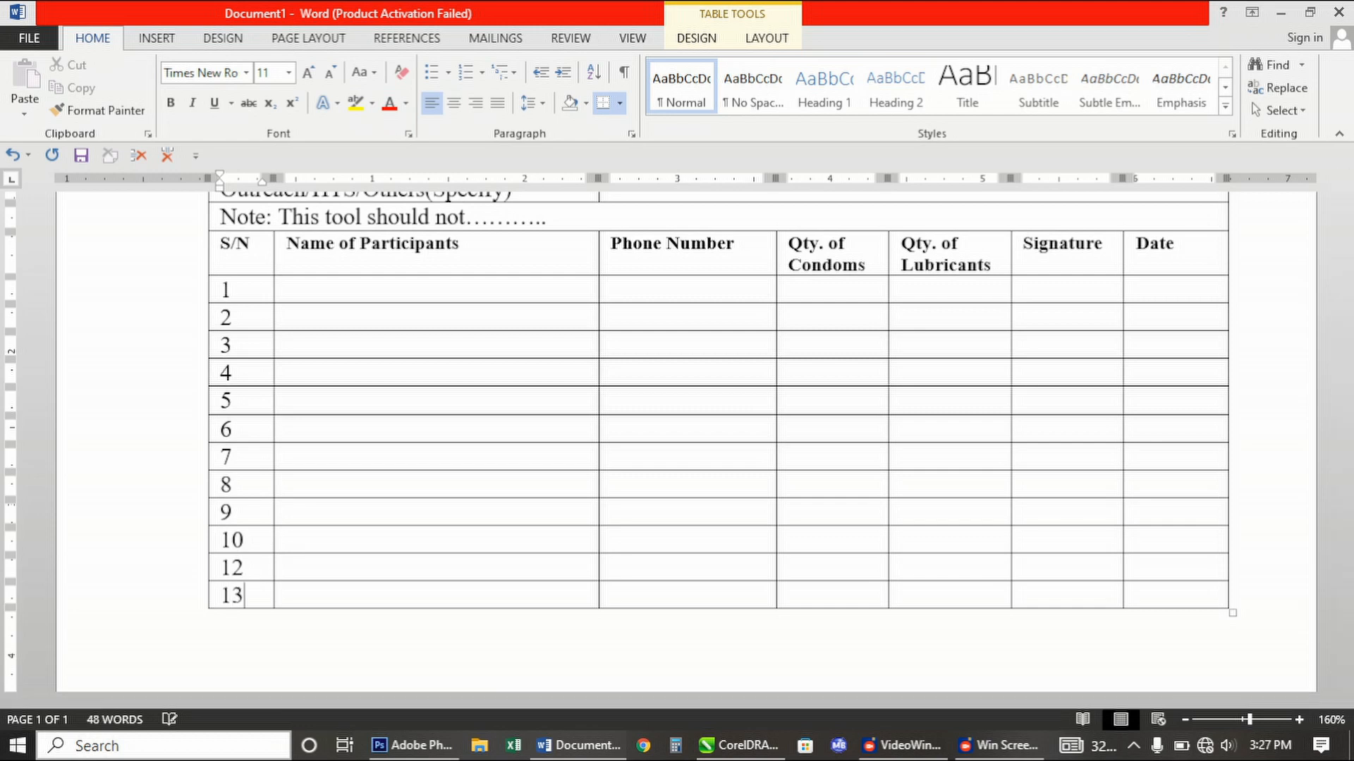
click(255, 567)
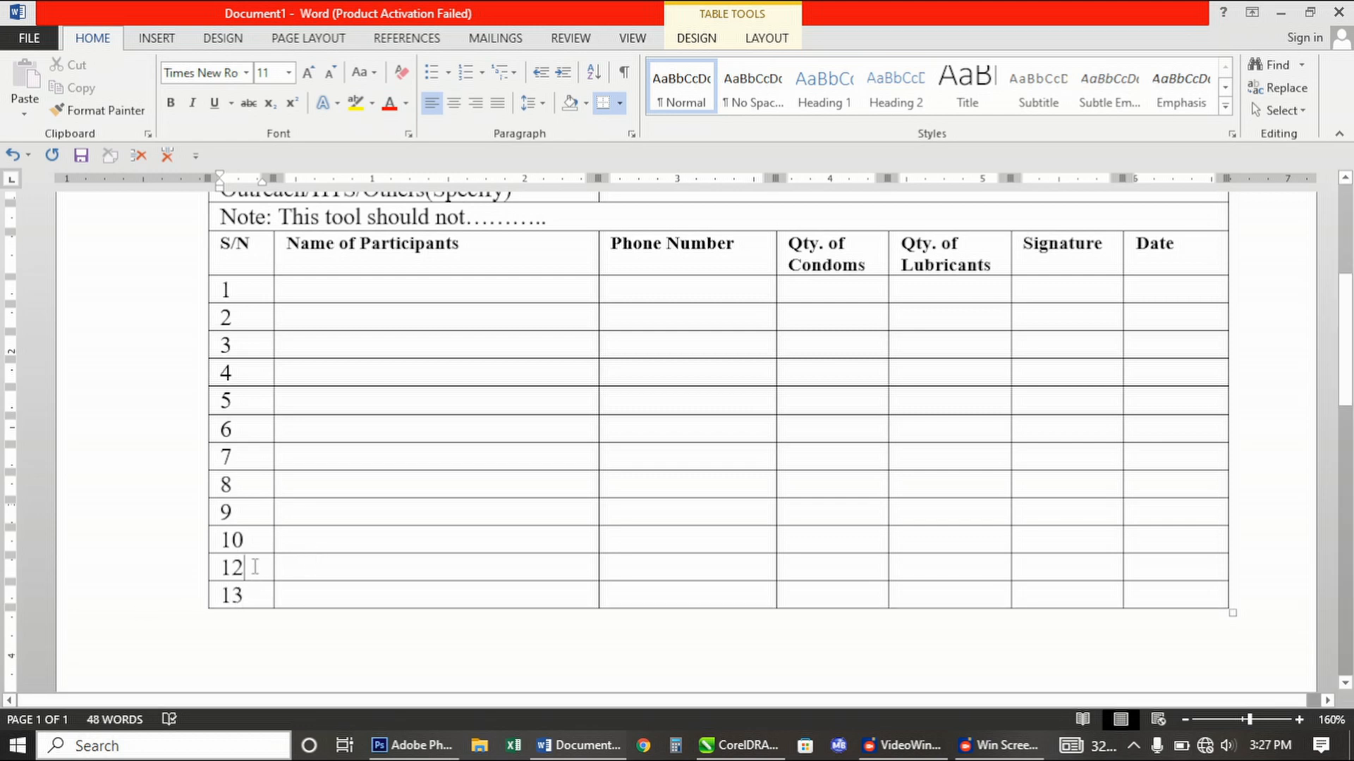
key(BackSpace)
text(1)
key(BackSpace)
text(1)
key(BackSpace)
text(2)
Add two empty rows at the end of the table, below row 12
click(200, 610)
click(200, 611)
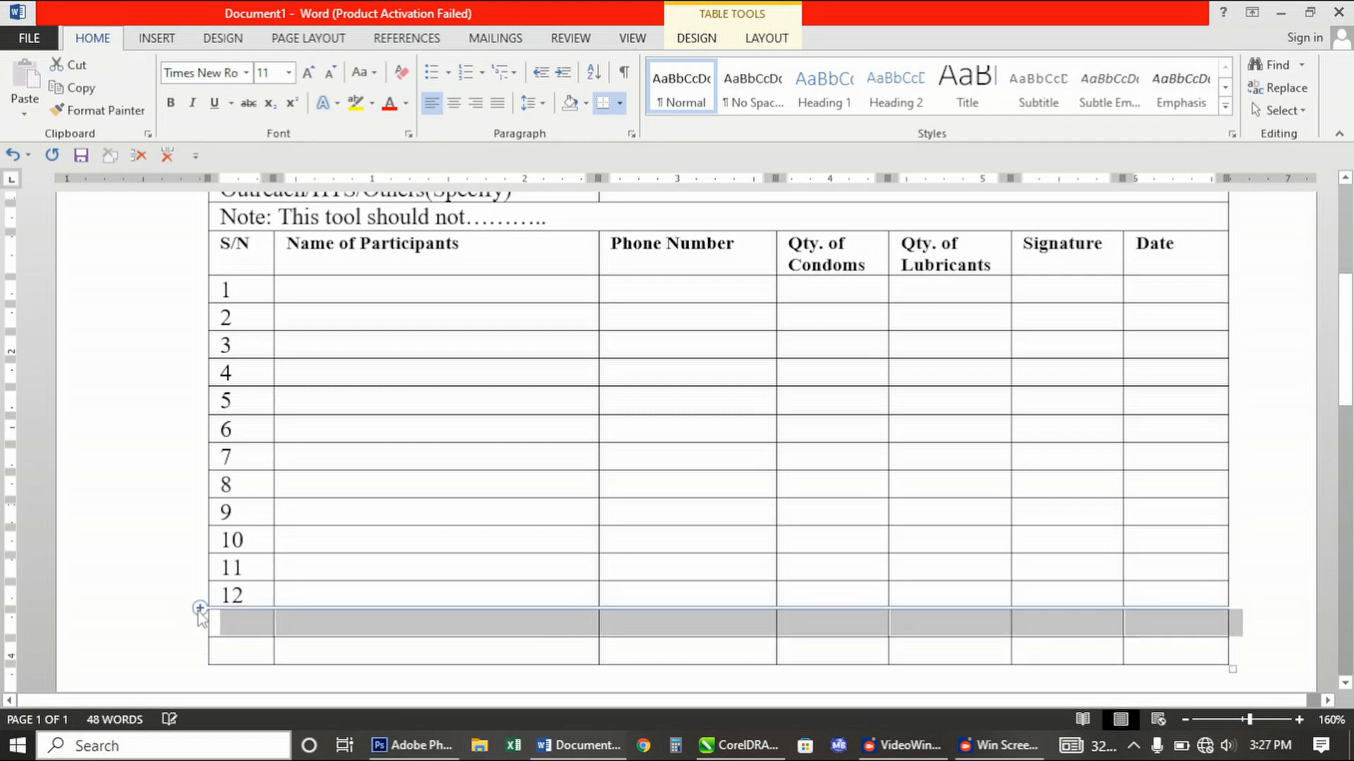
scroll(582, 641, down, 1)
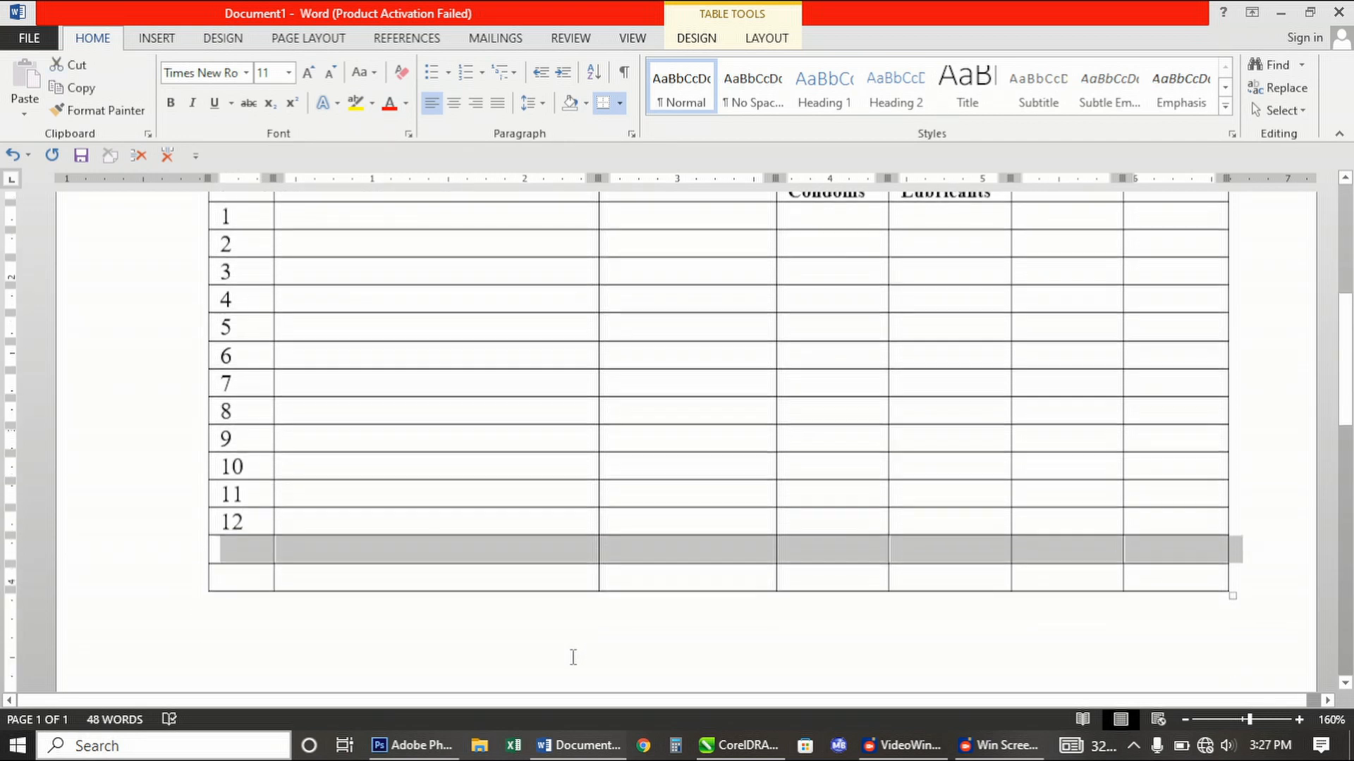
click(442, 585)
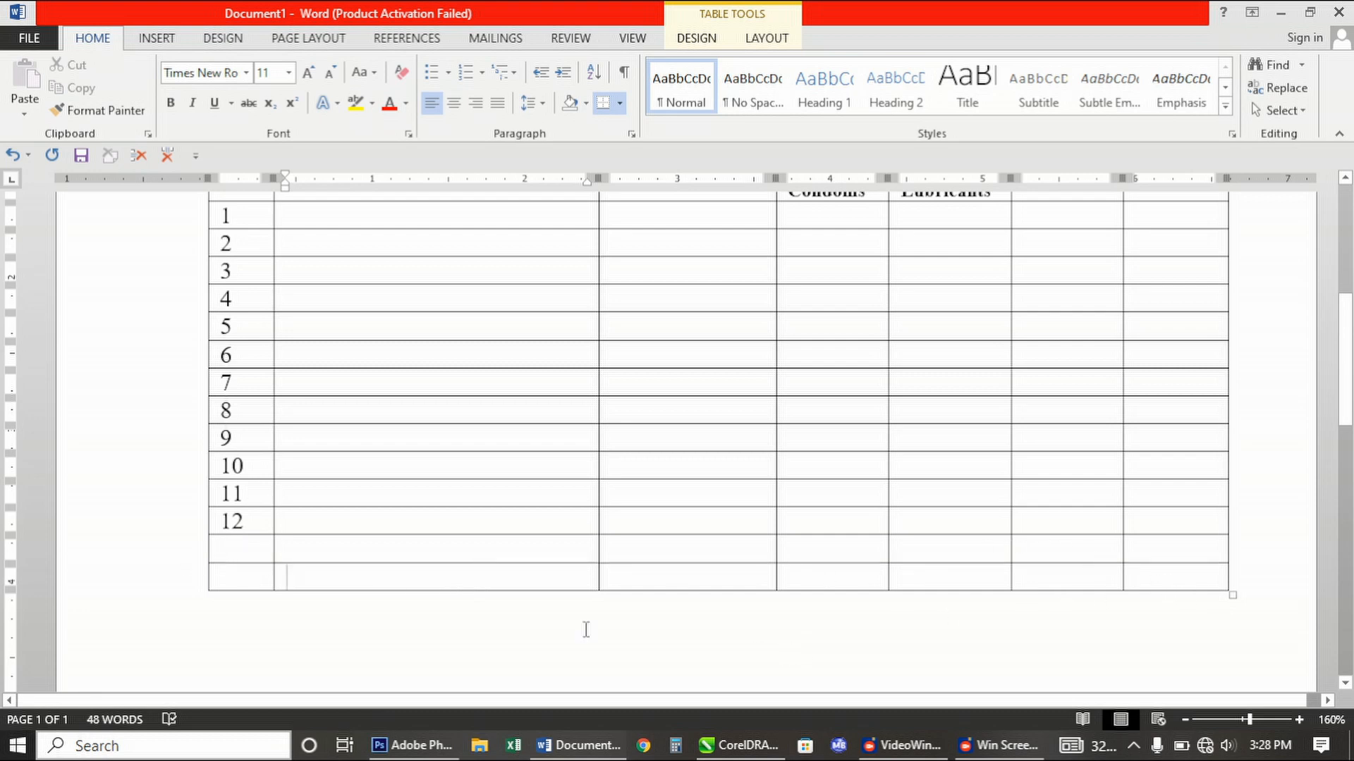
Delete the two empty rows below row 12 of the table
scroll(420, 638, up, 2)
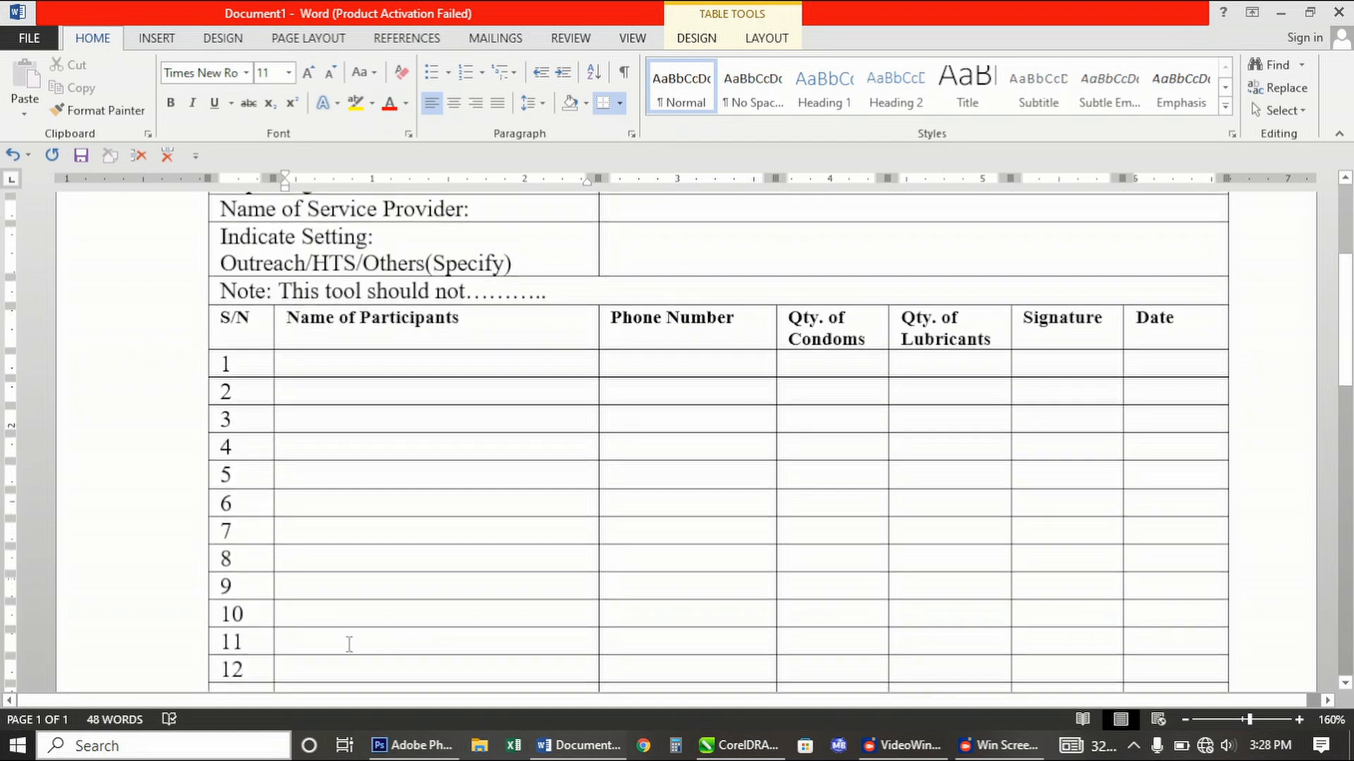
scroll(354, 627, up, 1)
scroll(360, 621, down, 3)
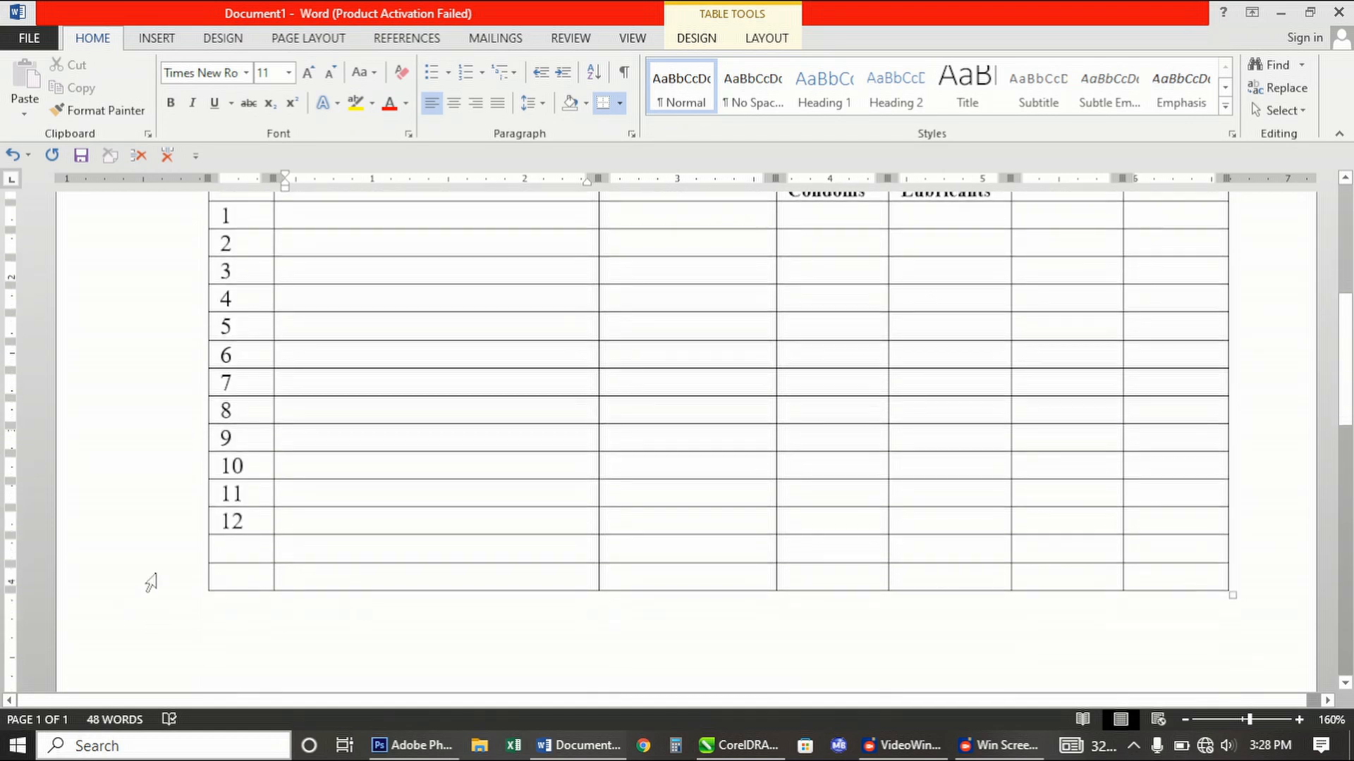
click(245, 555)
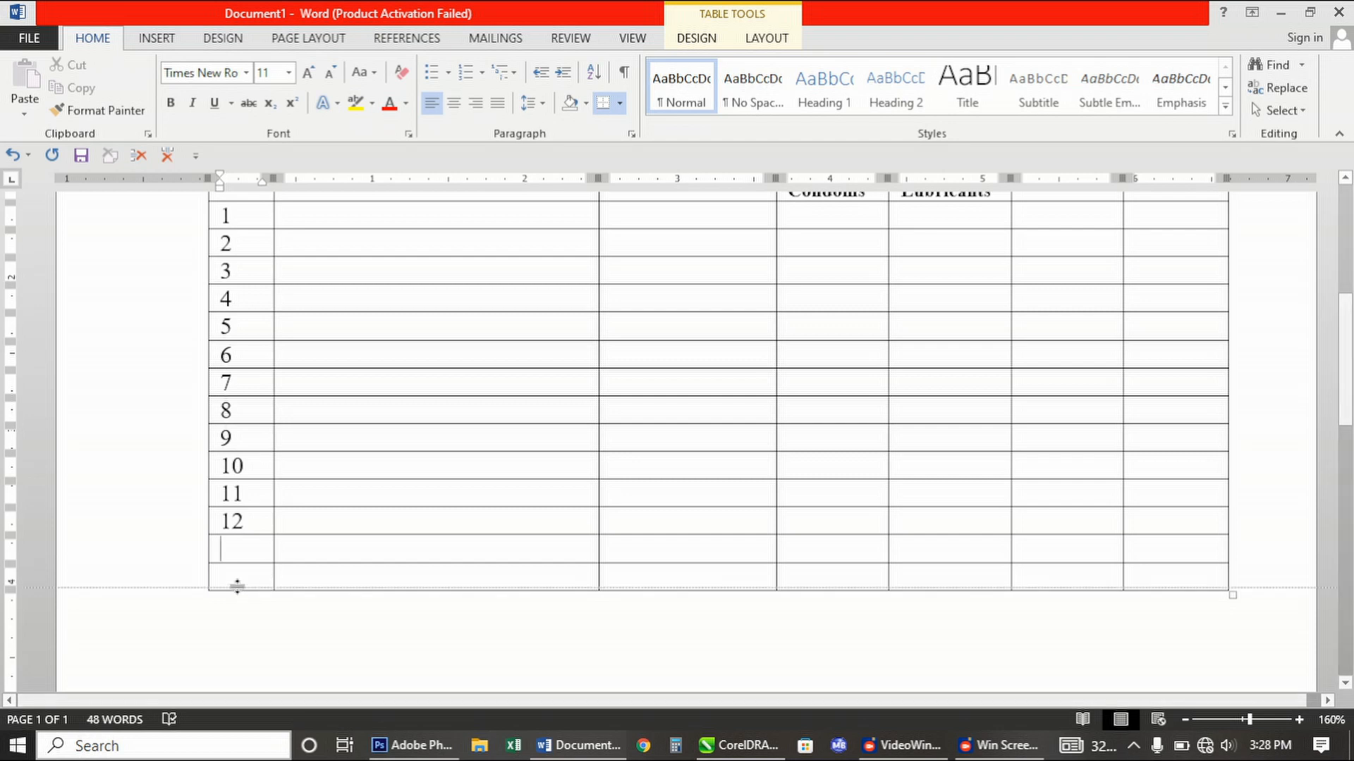
drag(235, 548, 241, 580)
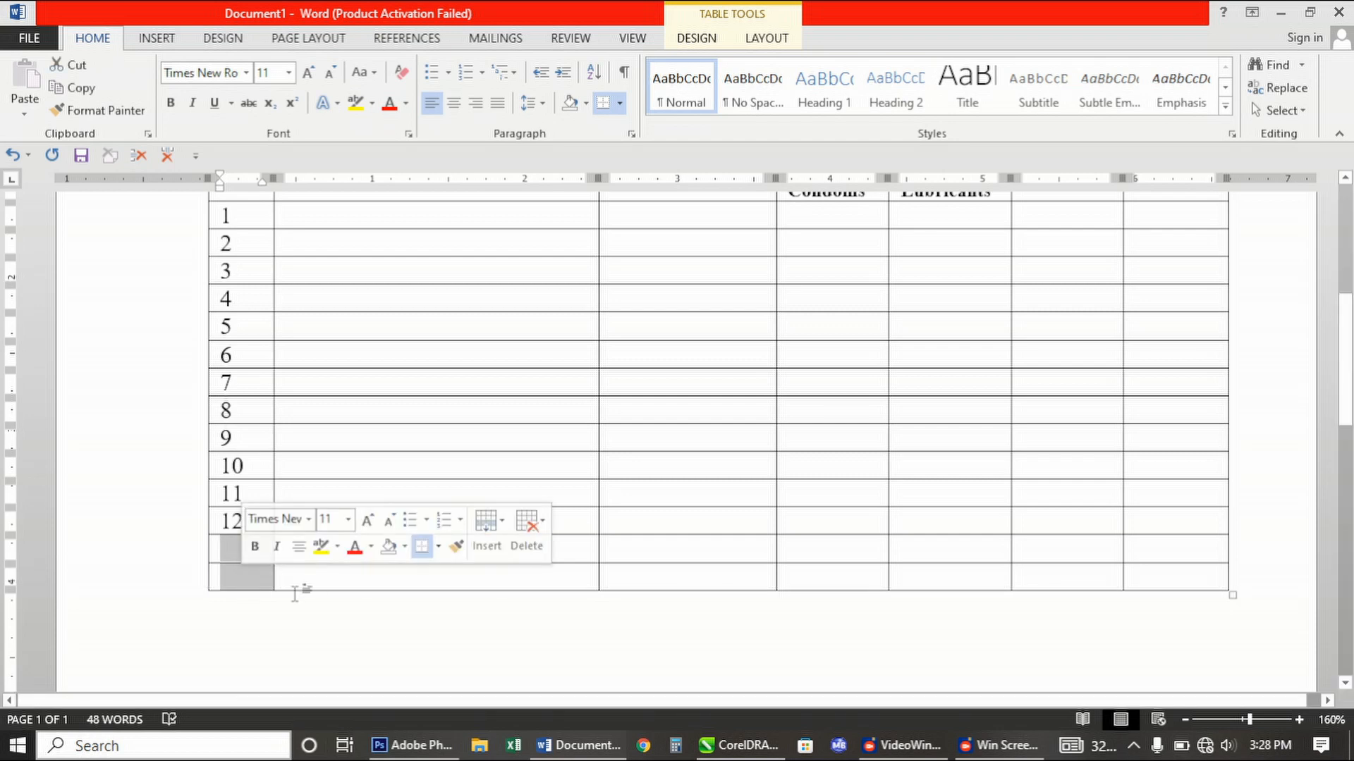
mouse_move(210, 564)
drag(225, 550, 234, 572)
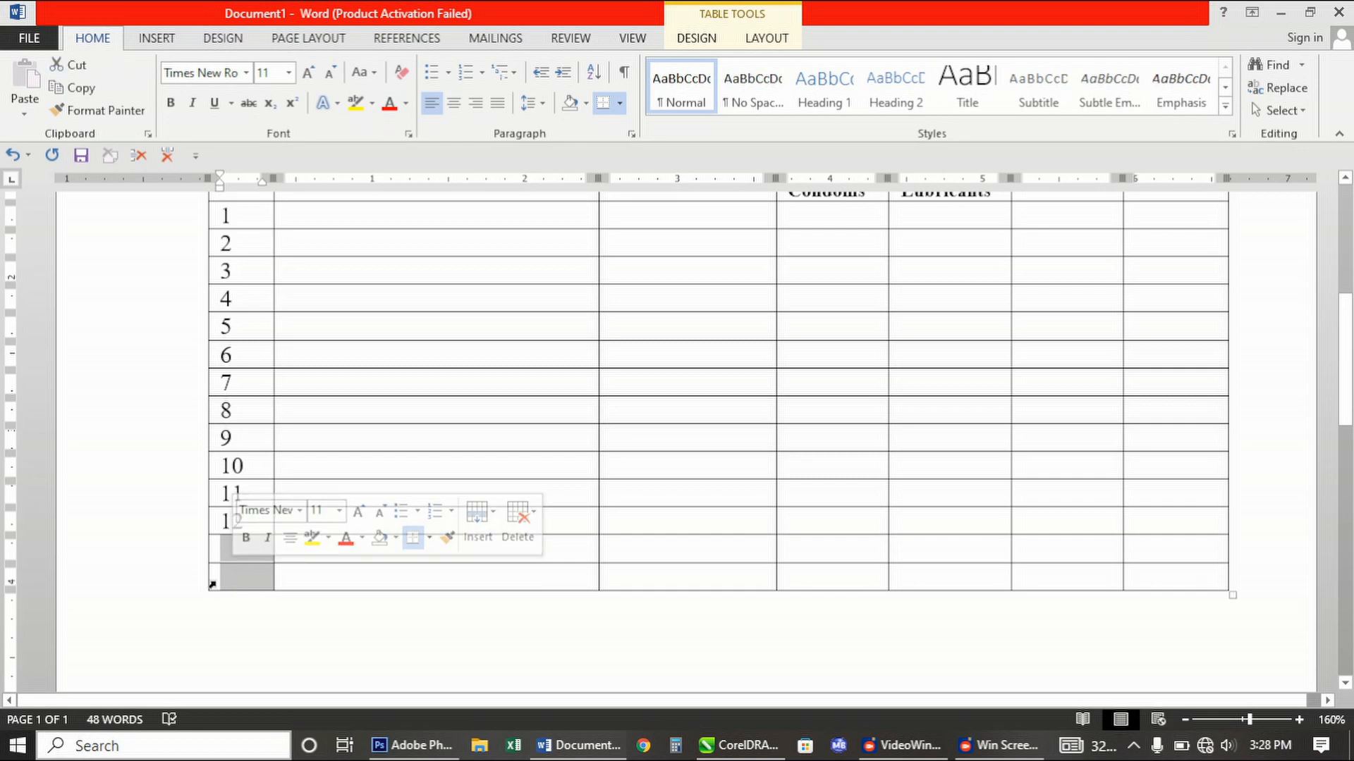
click(765, 44)
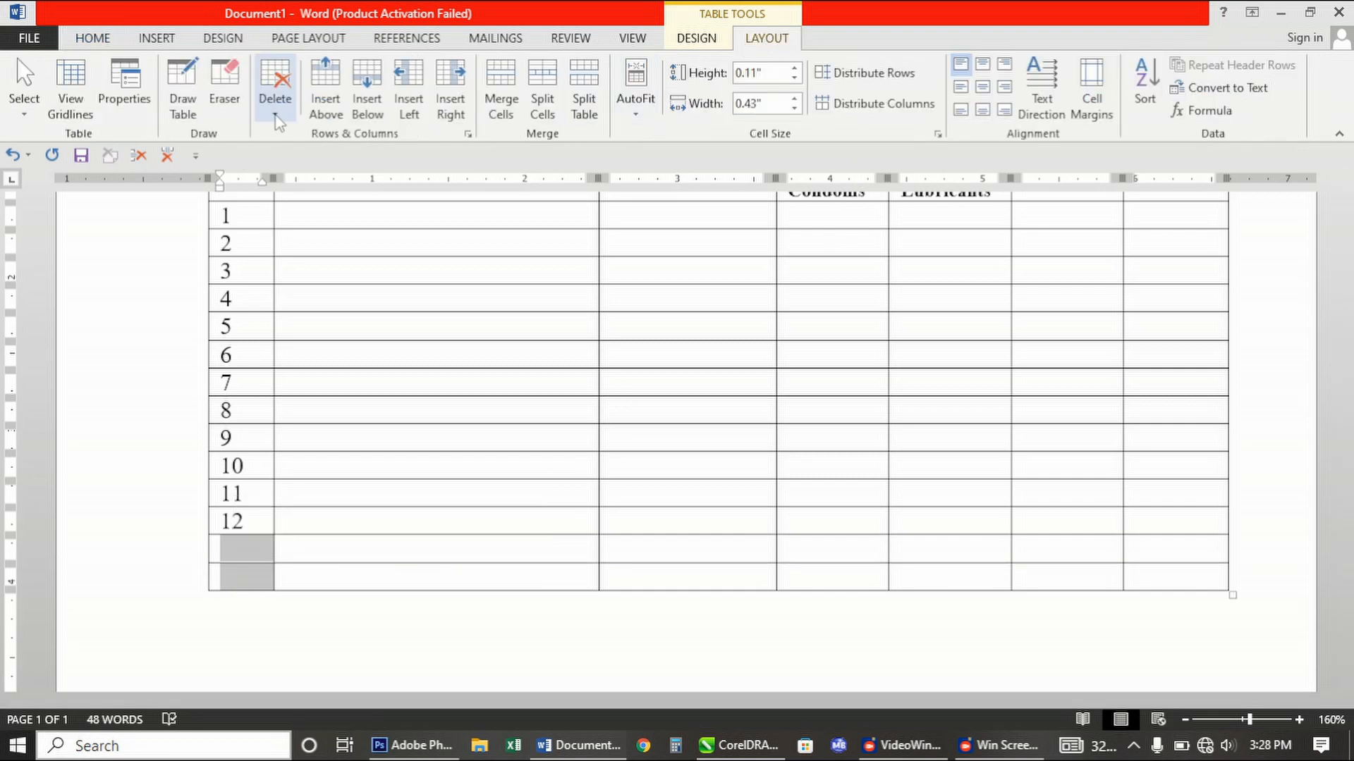
click(275, 114)
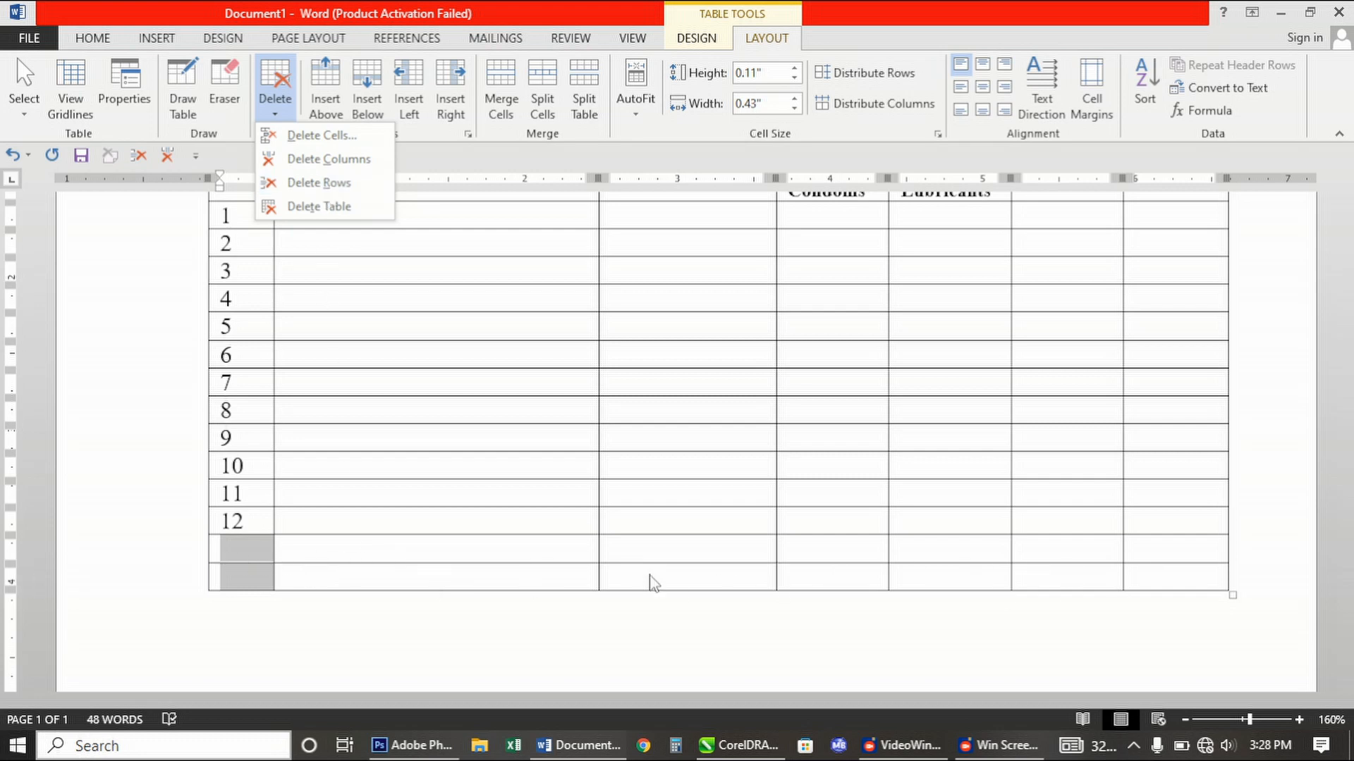
click(323, 186)
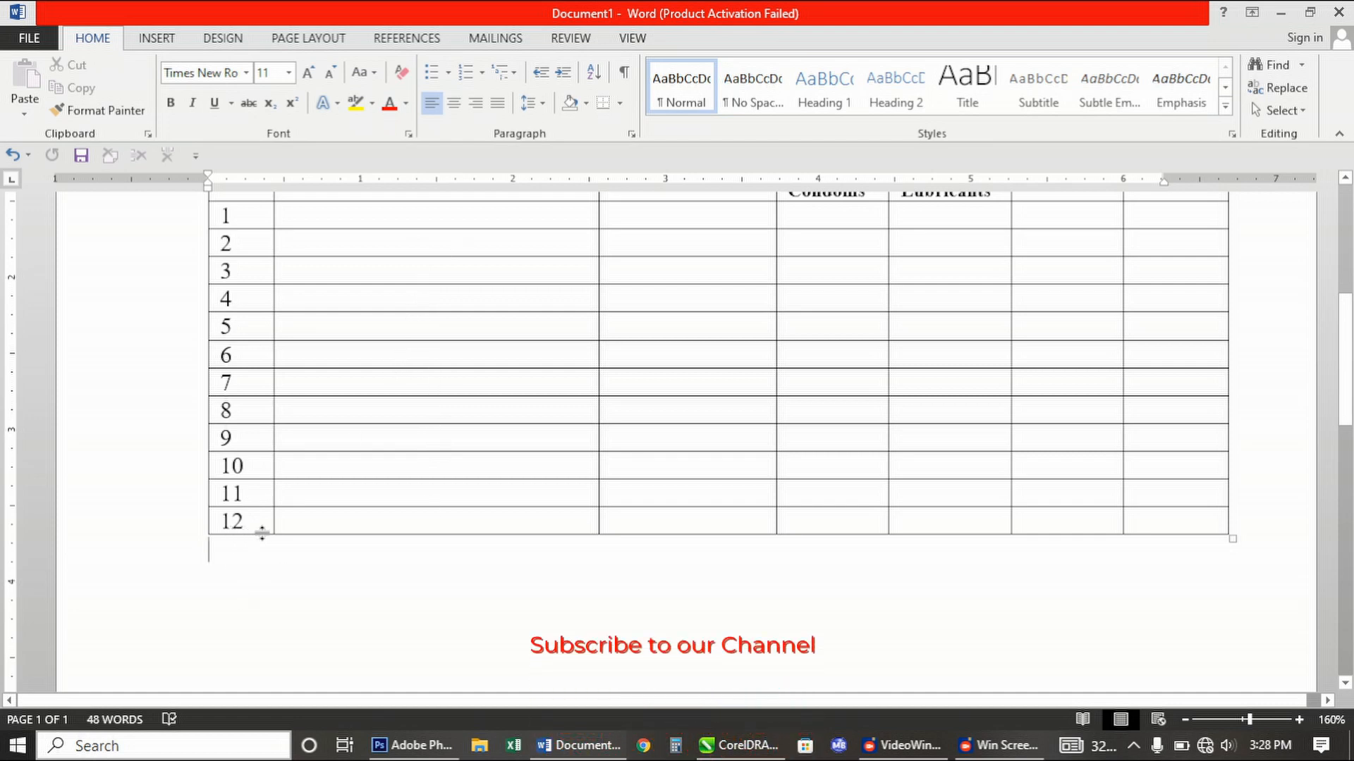
Insert two empty rows at the end of the table, directly below row 12
mouse_move(209, 540)
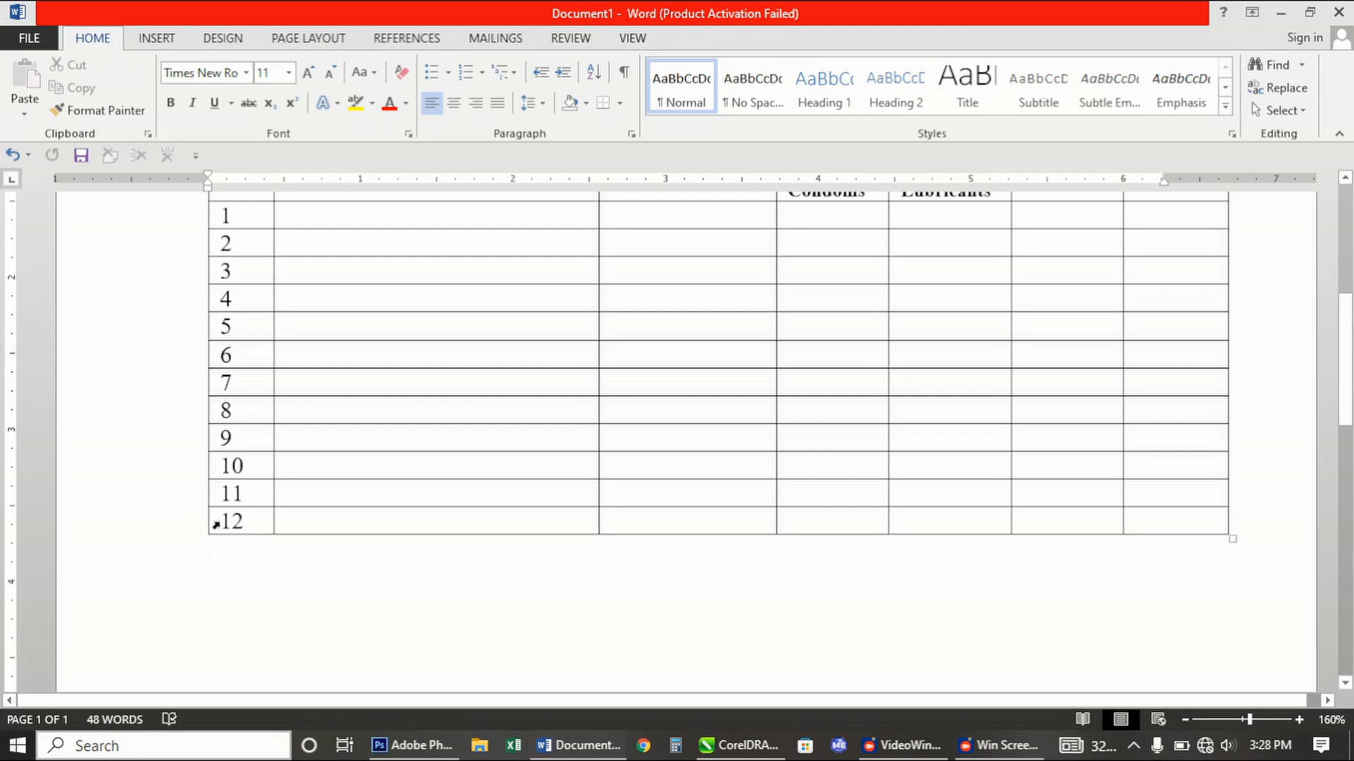
click(318, 528)
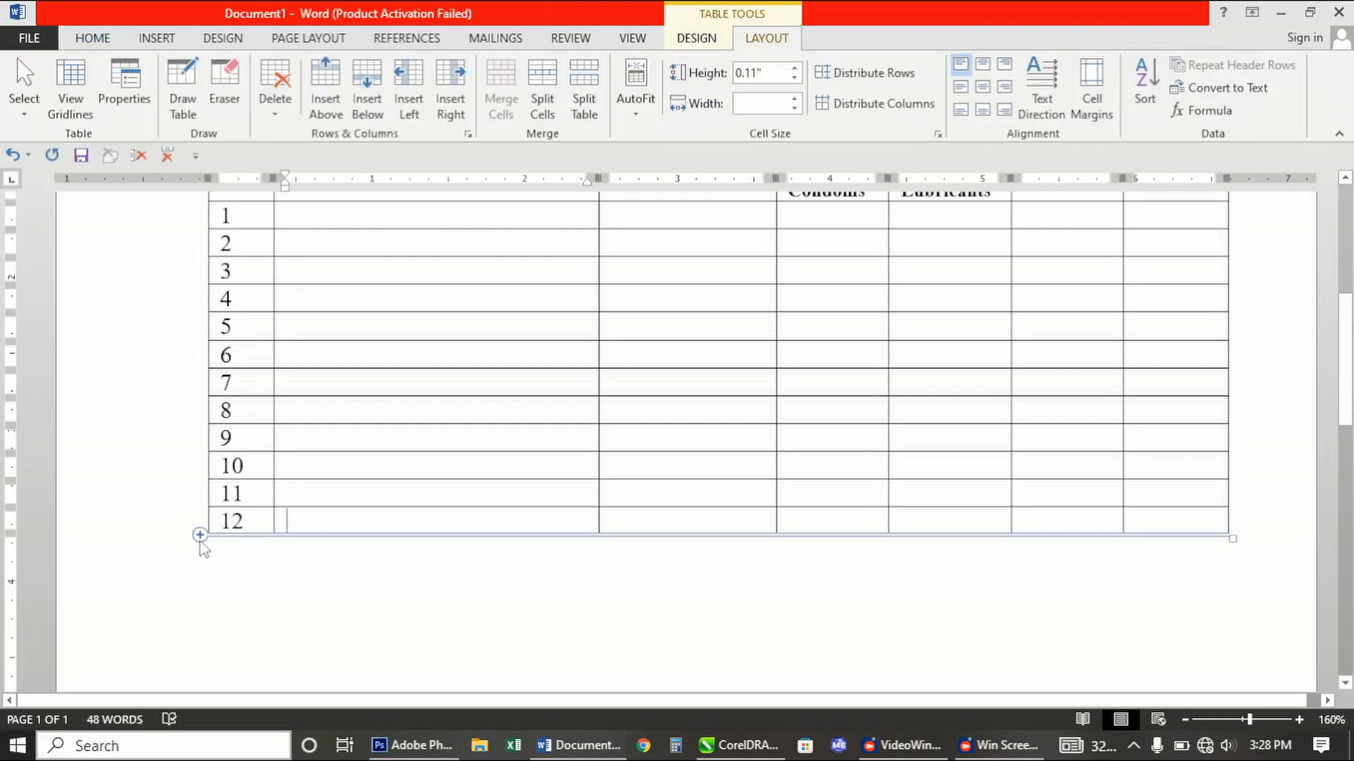
click(199, 534)
click(201, 534)
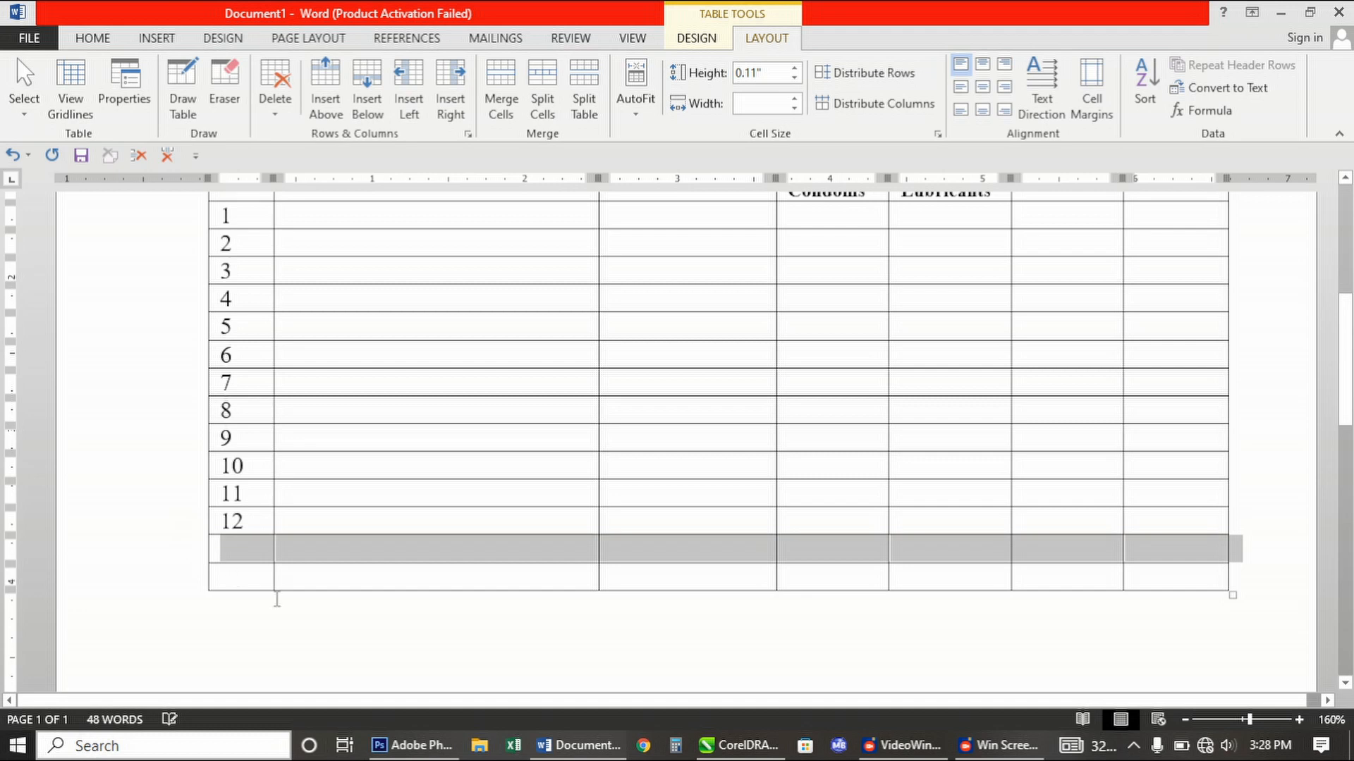
Enter "Total" in the first empty row below row 12 and erase the dividers so its first three cells merge
click(255, 557)
click(369, 547)
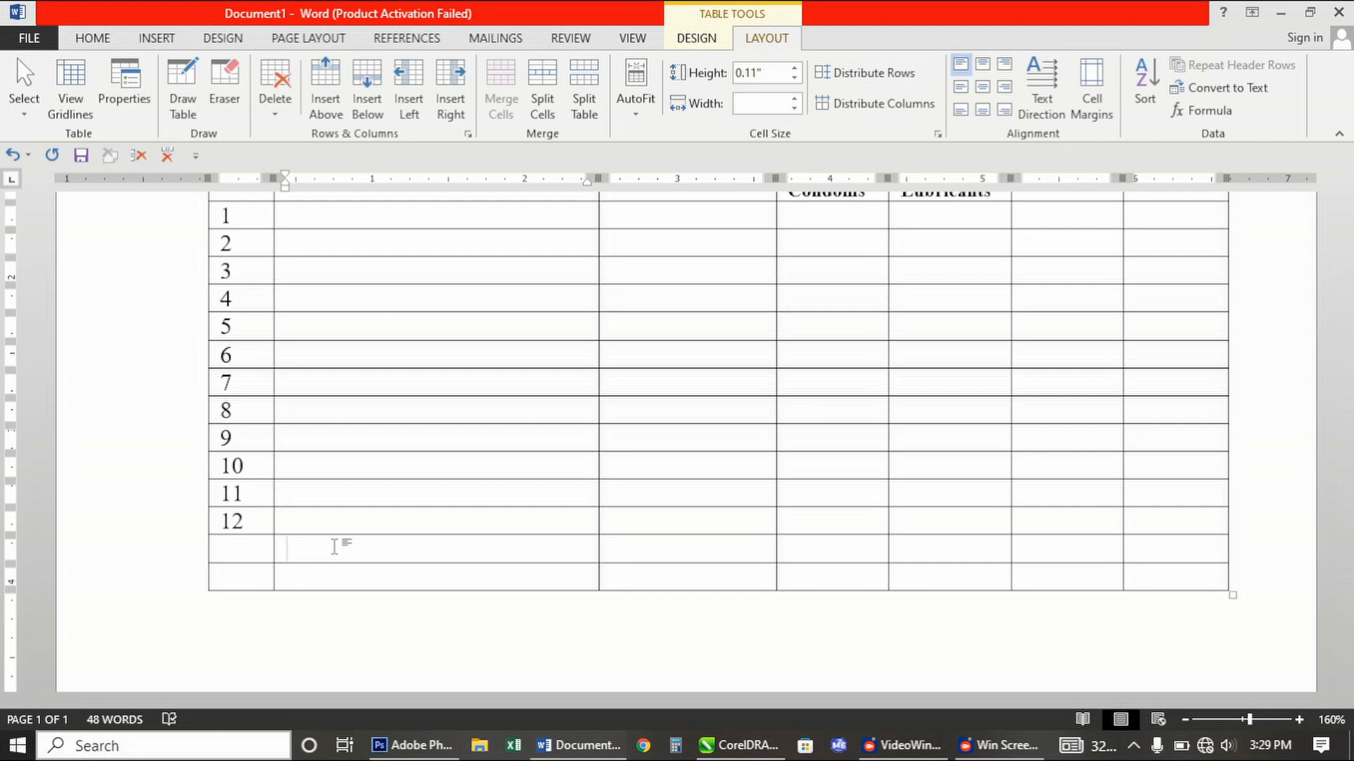
text(Total)
click(225, 88)
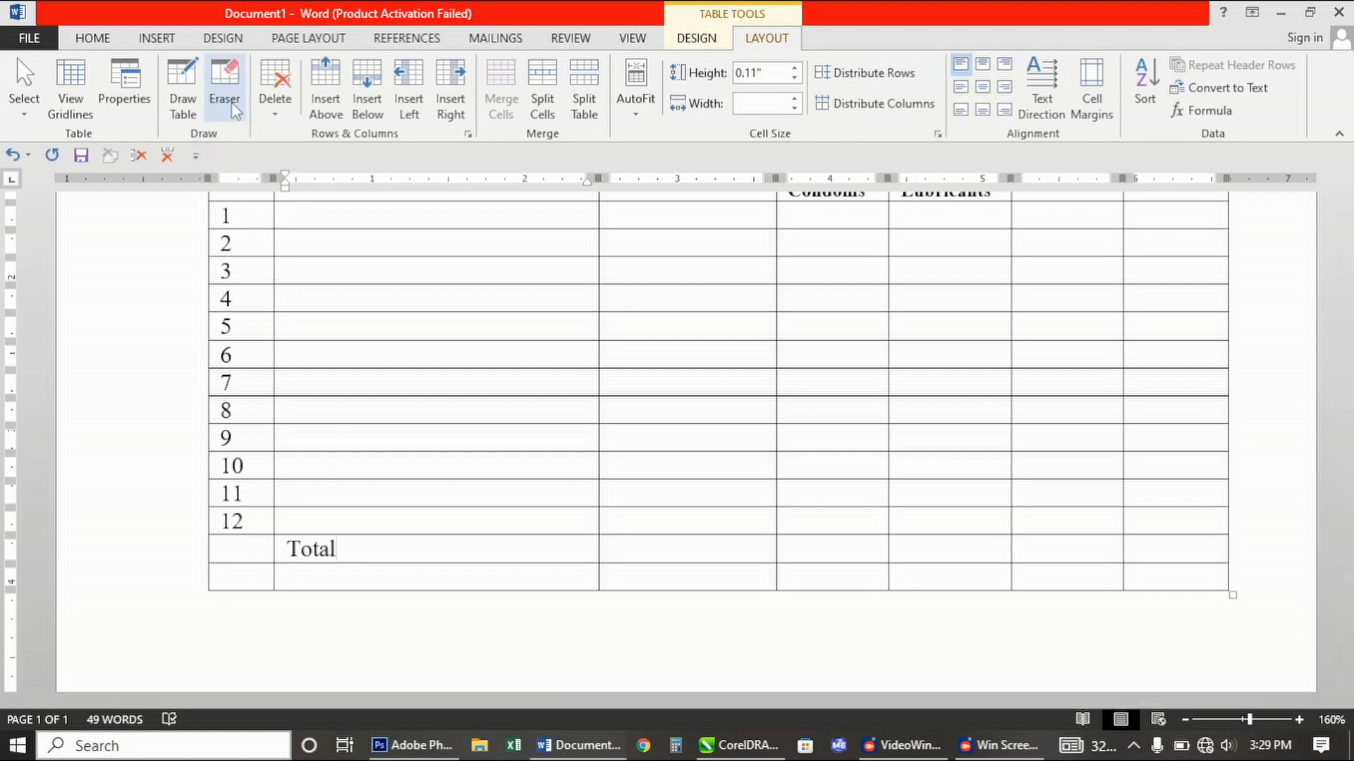
click(275, 548)
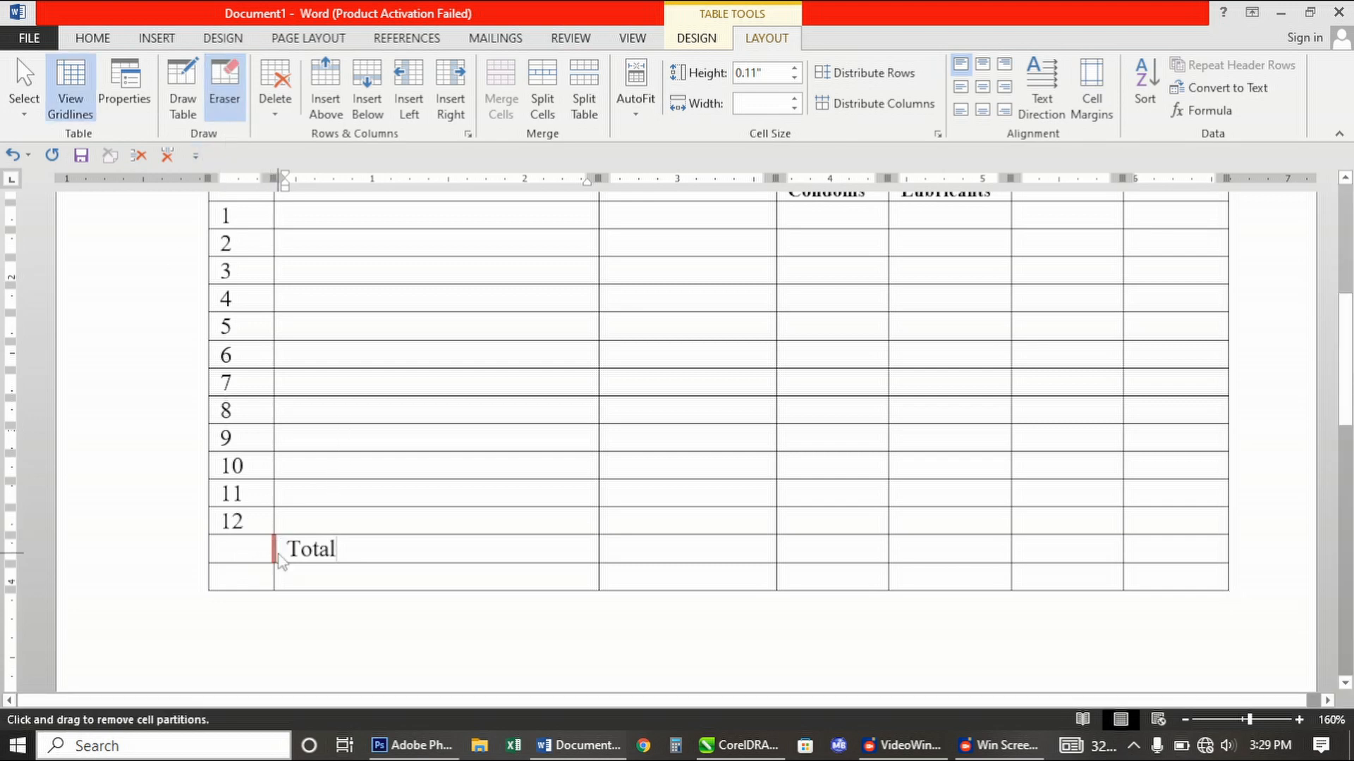
click(600, 549)
In the last row, merge the cells under Qty. of Lubricants, Signature and Date, and merge the S/N cell with the Name of Participants cell
scroll(888, 557, up, 5)
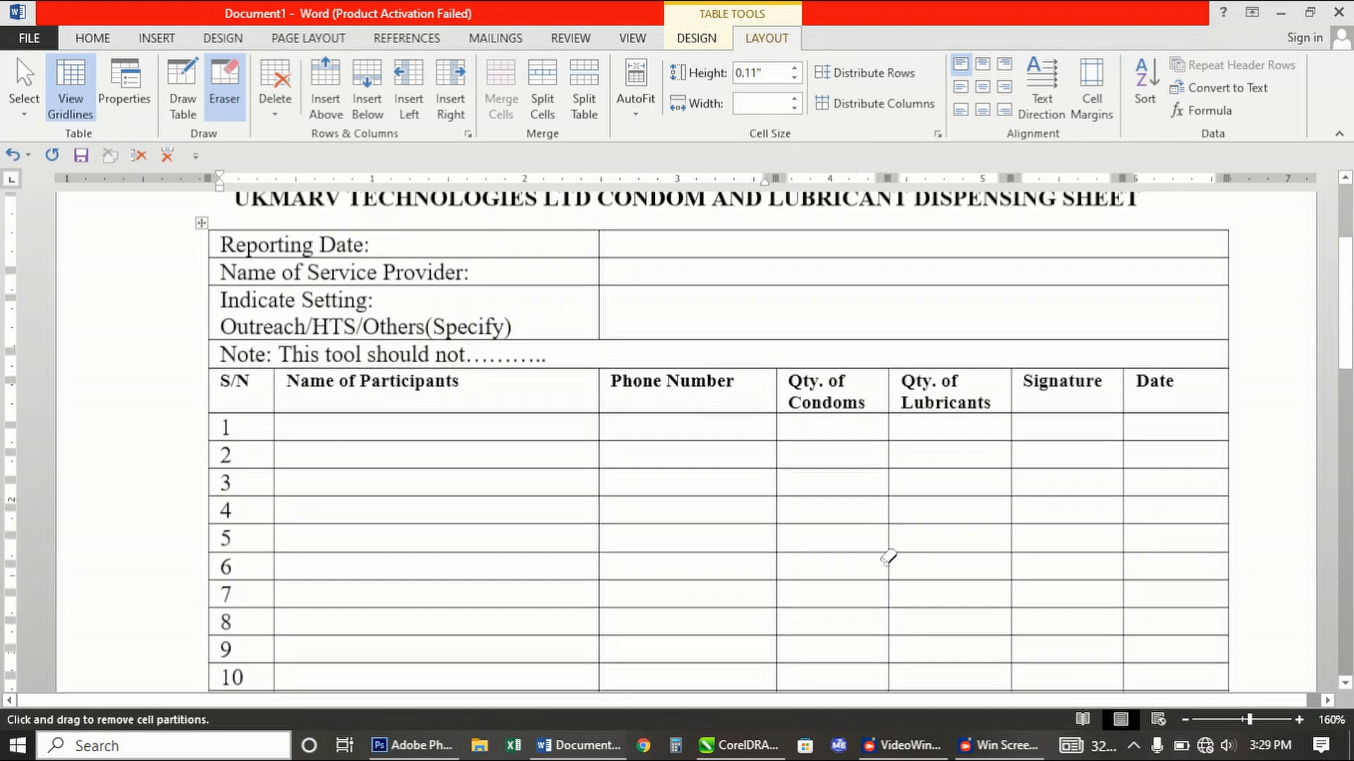
scroll(888, 557, down, 4)
scroll(852, 616, down, 2)
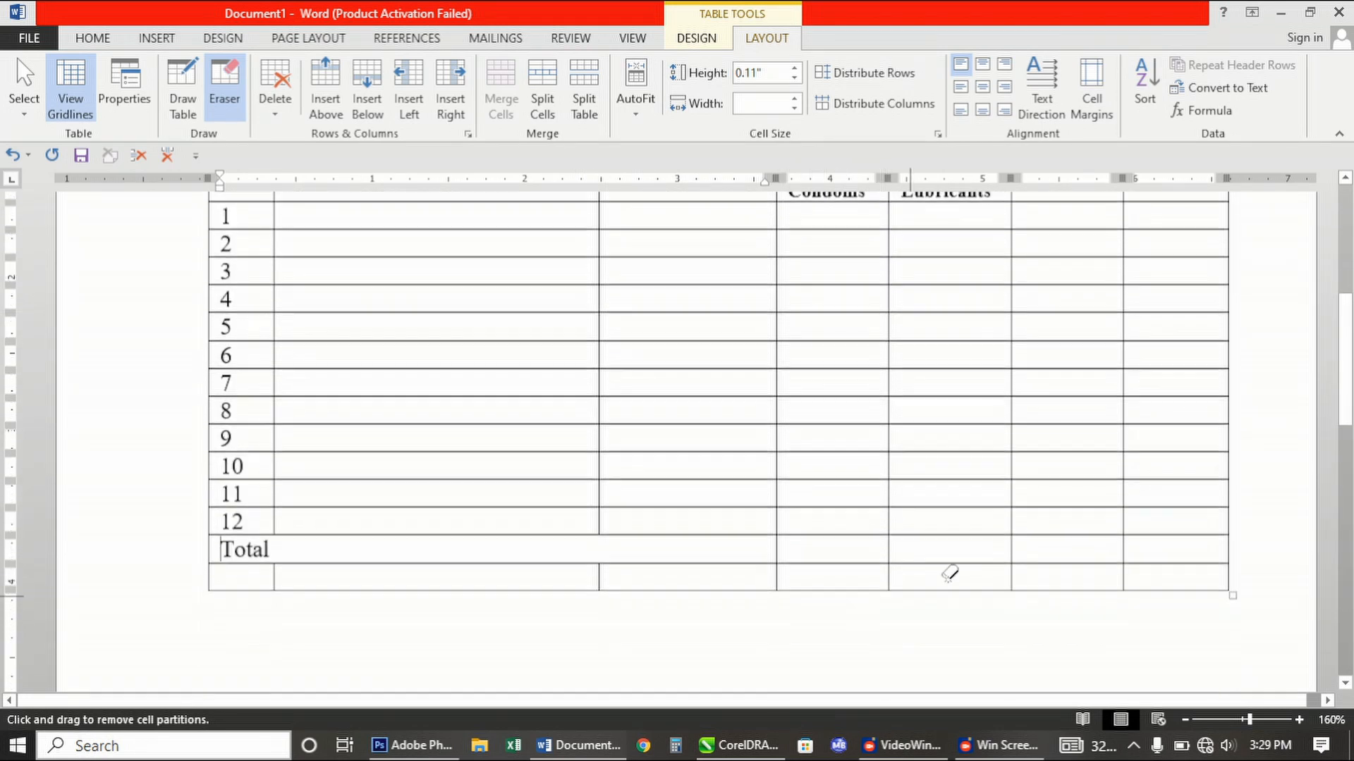
scroll(945, 568, up, 1)
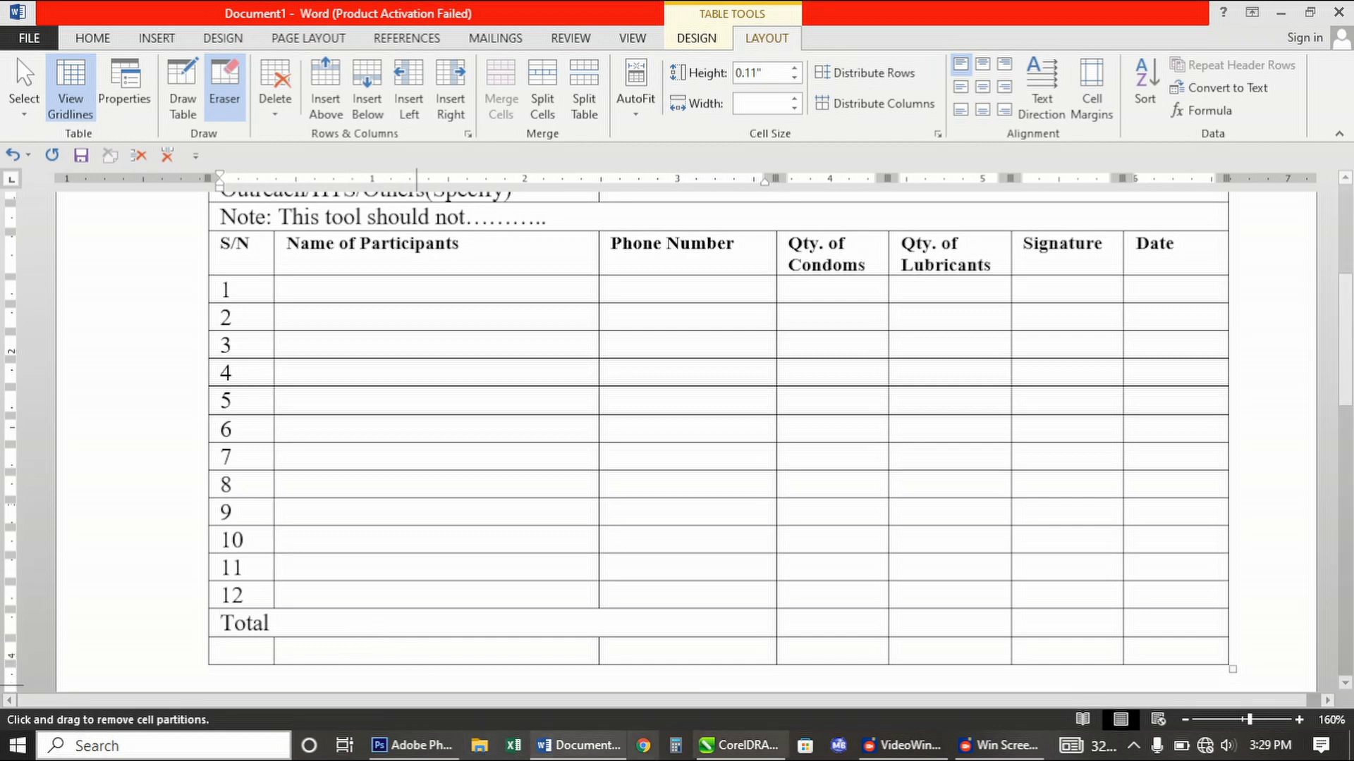
click(1123, 652)
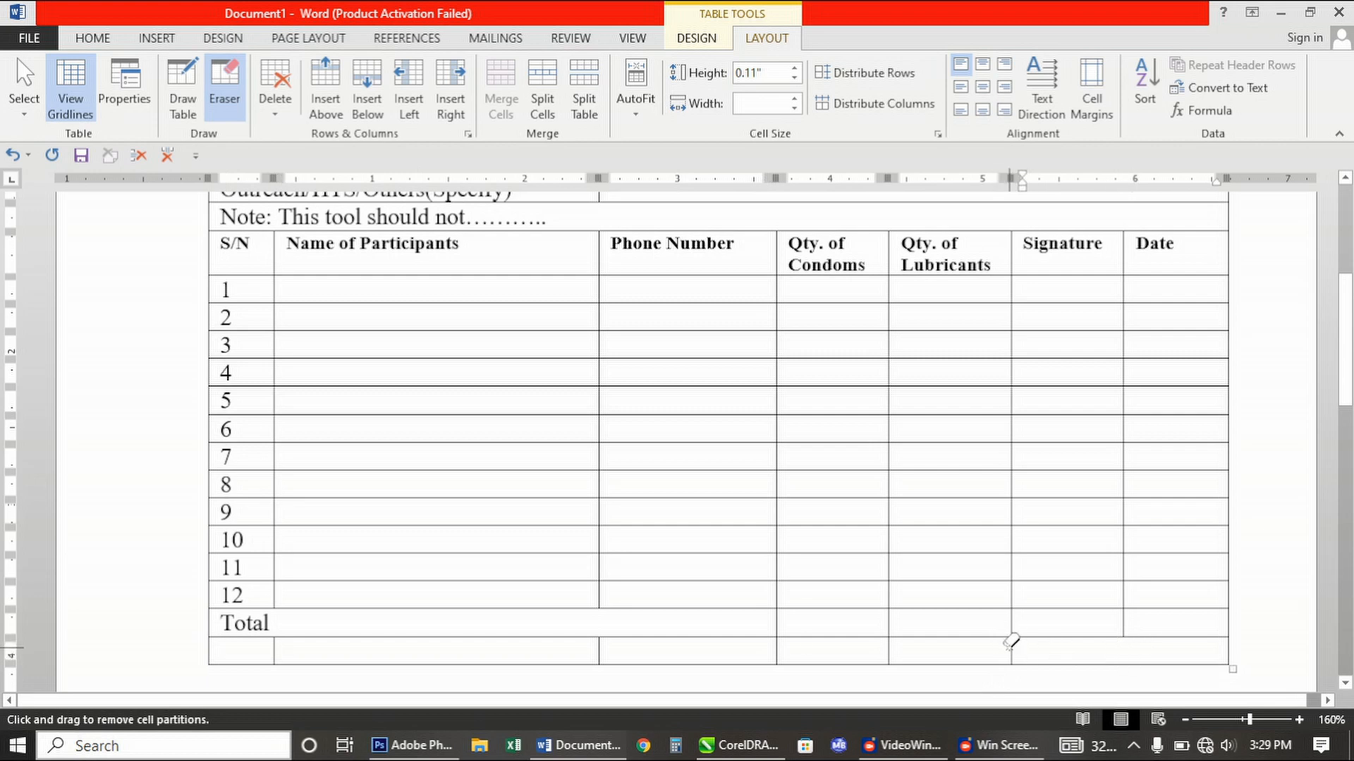
click(1012, 645)
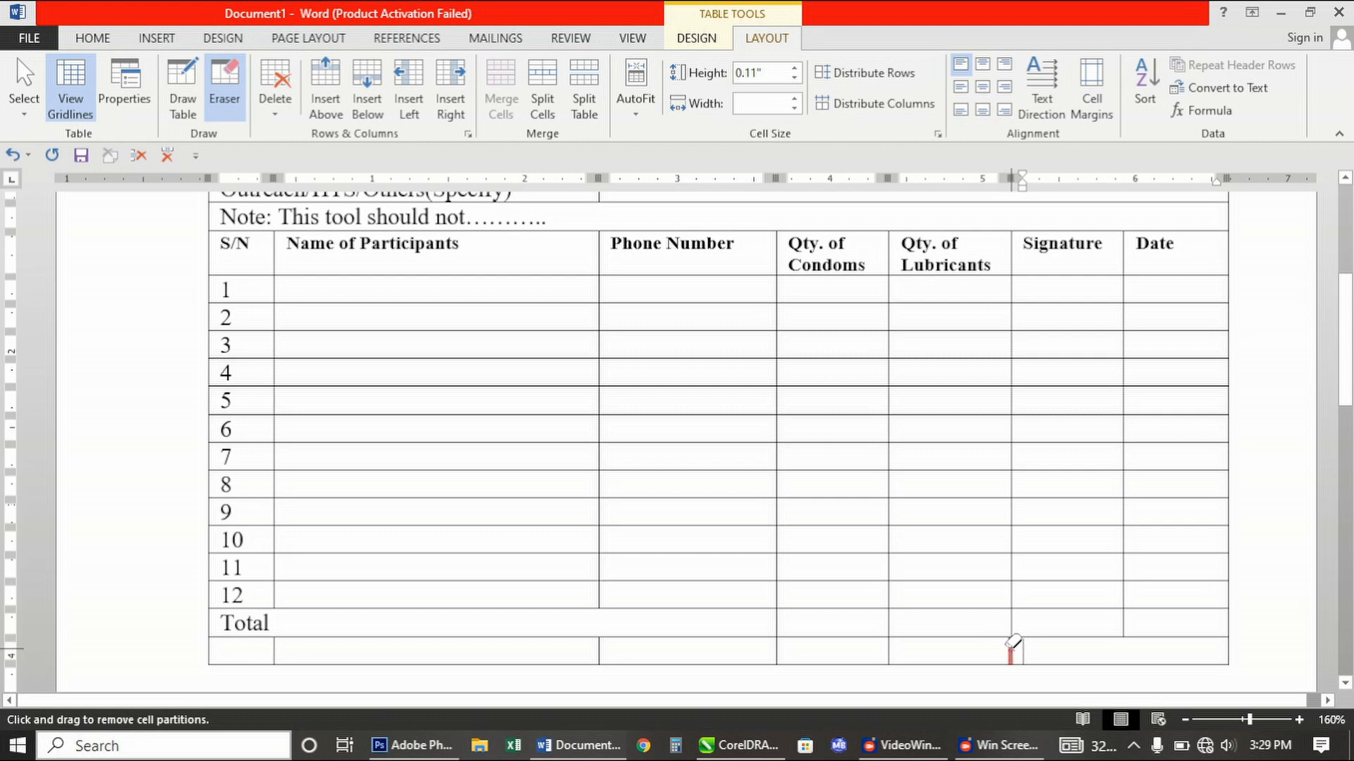
click(275, 648)
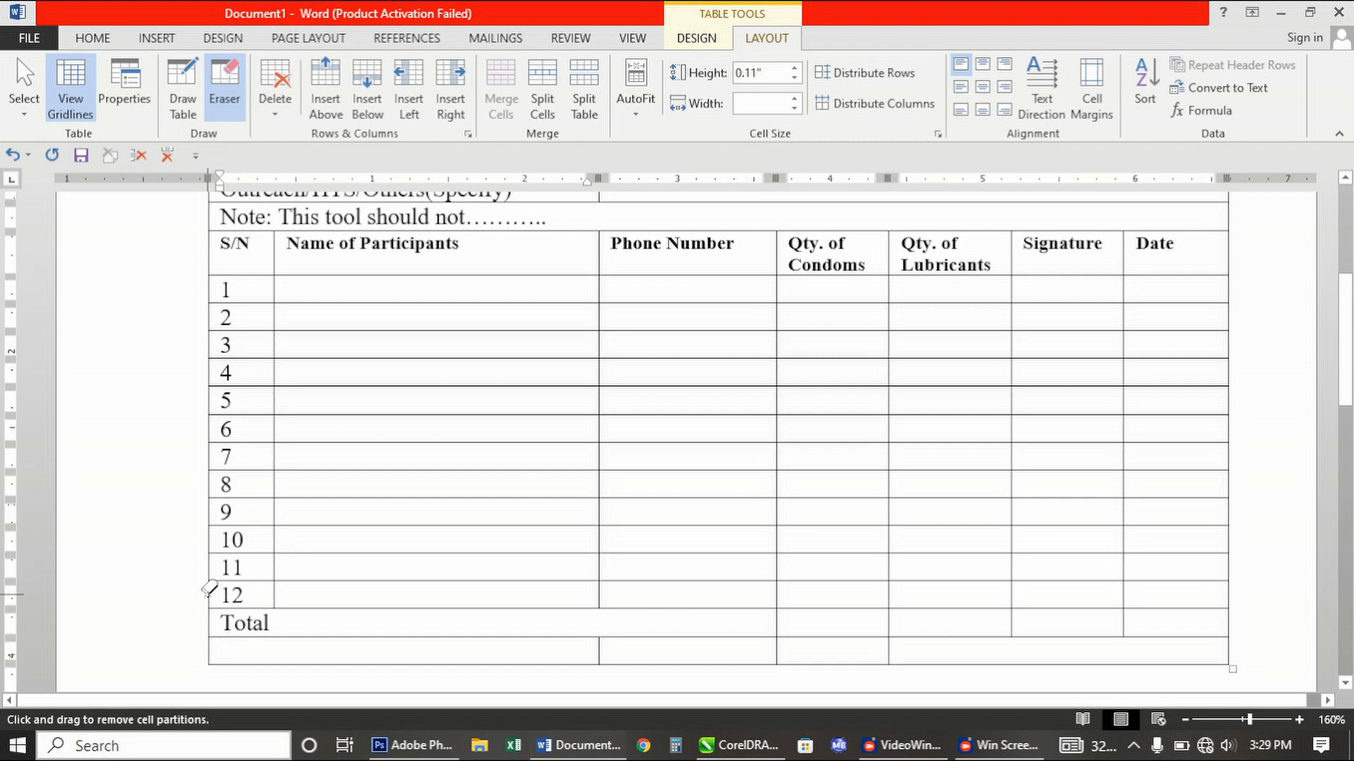
key(Escape)
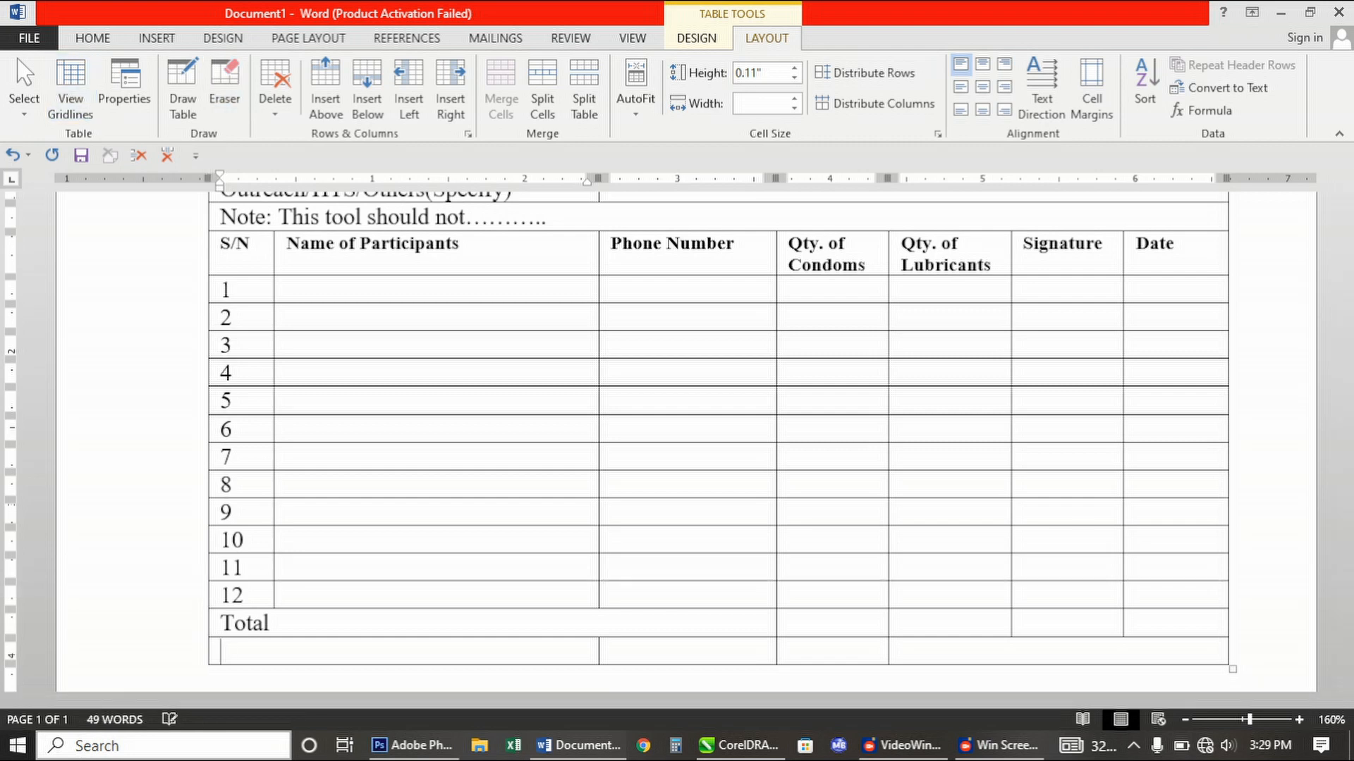
Enter "Signature of Service Provider:" in the last row's first cell and merge that cell with the one under Phone Number
text(S)
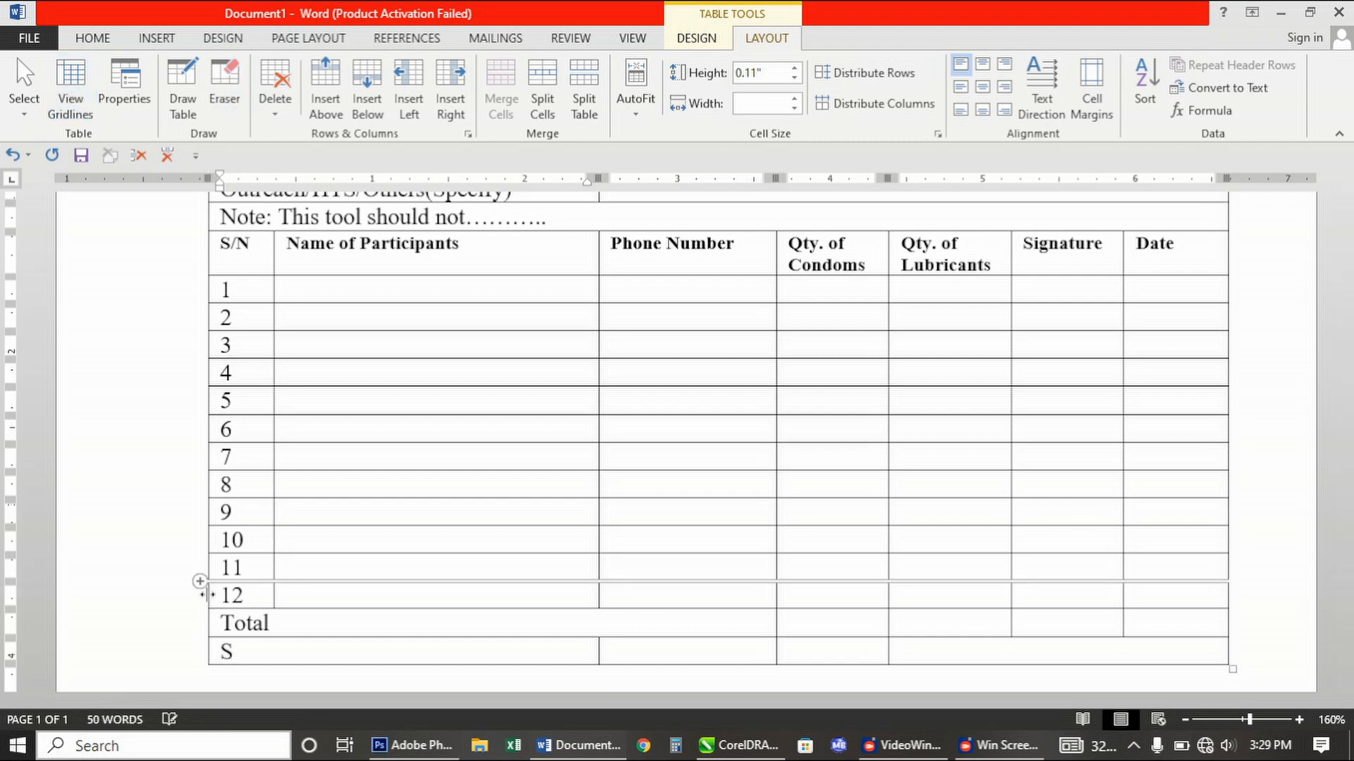
text(ign)
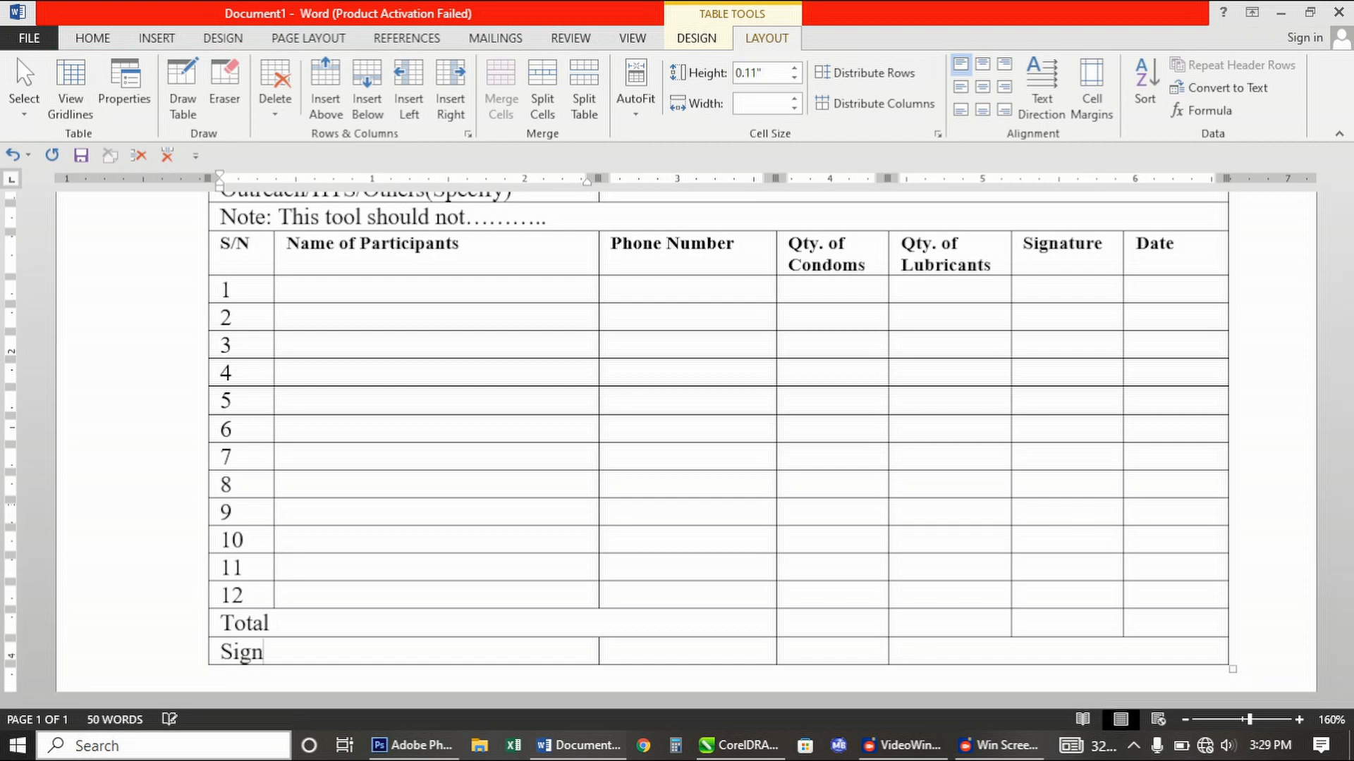
text(ature of S)
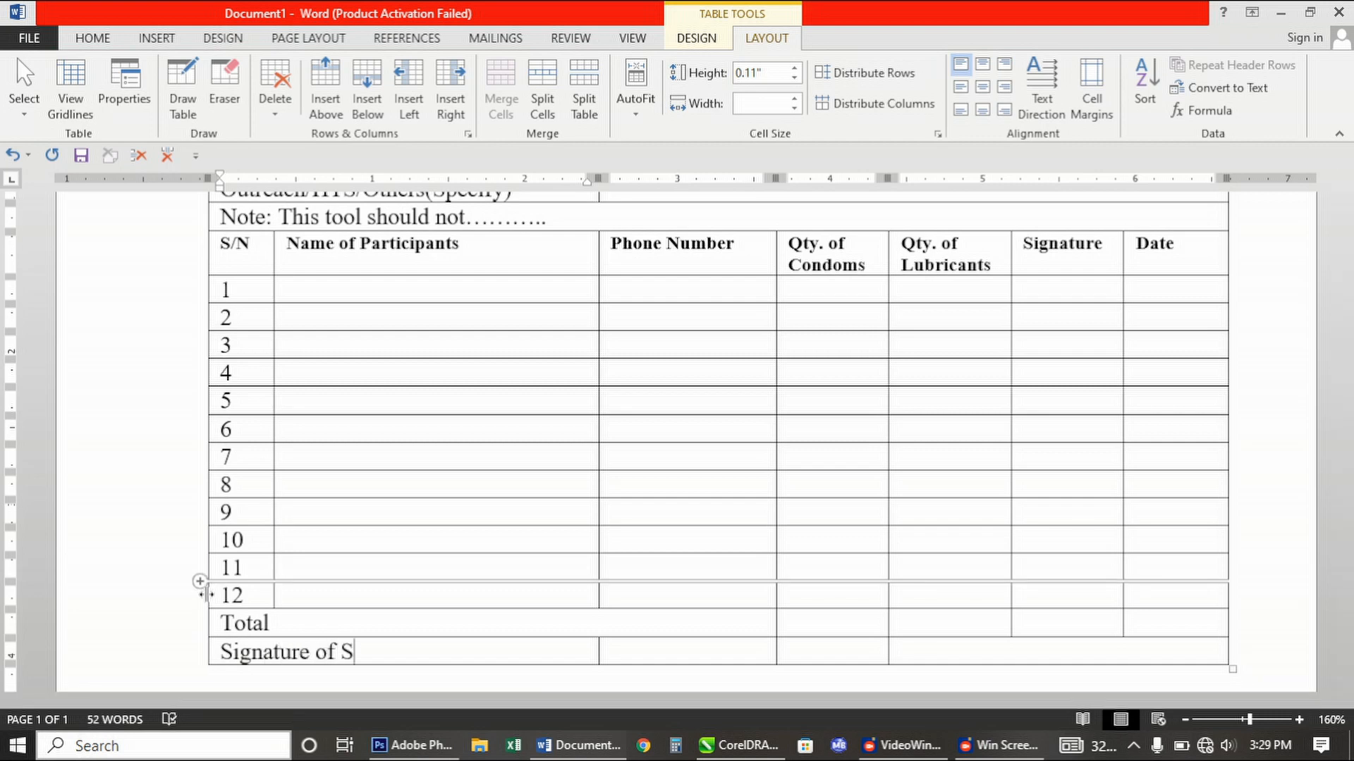
text(ervice )
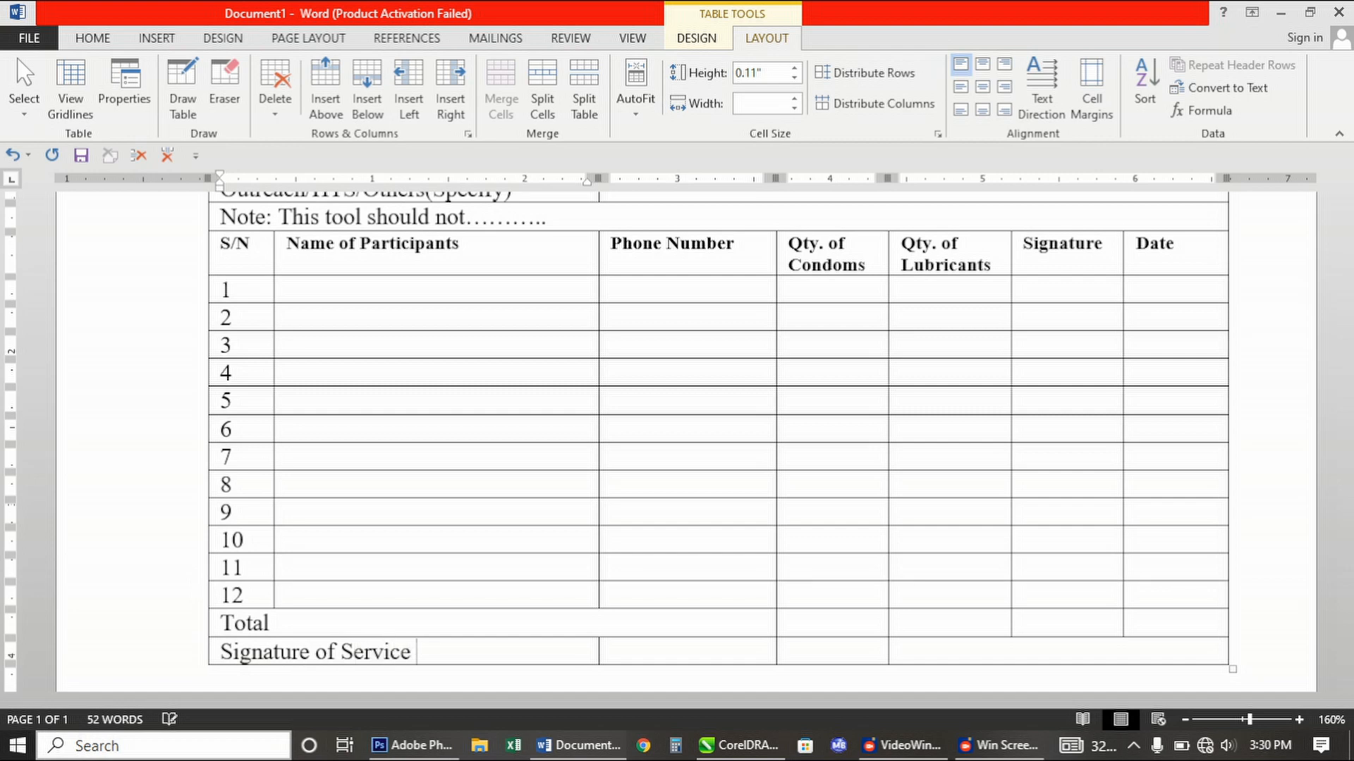
text(Provider:)
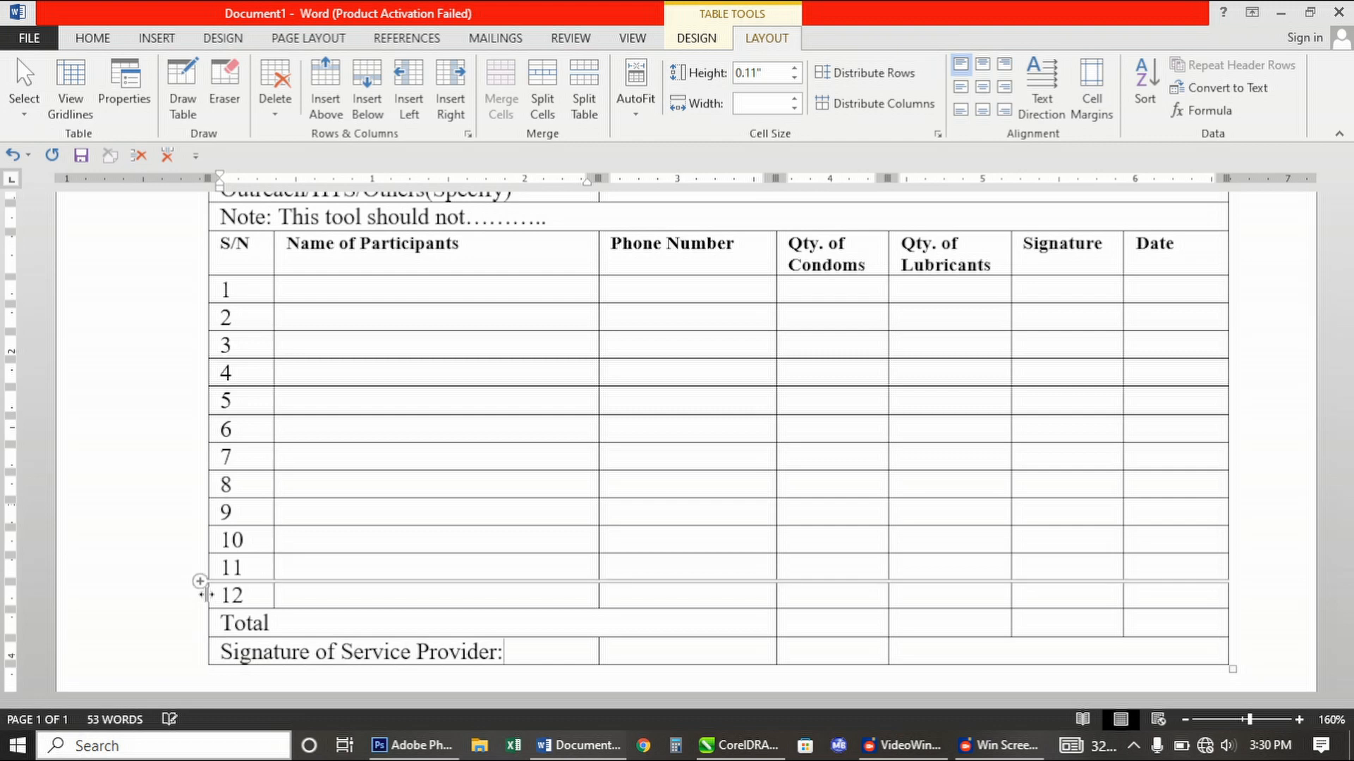
click(224, 79)
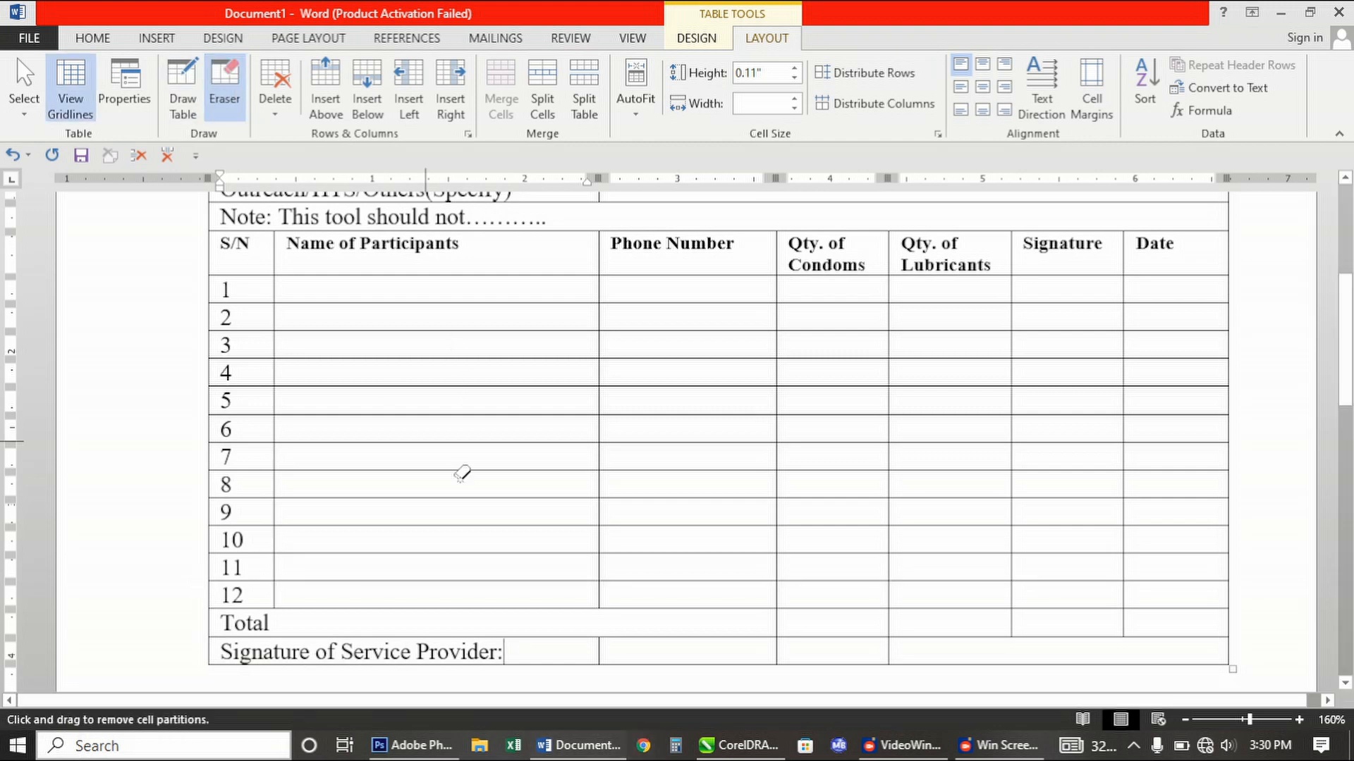
click(603, 651)
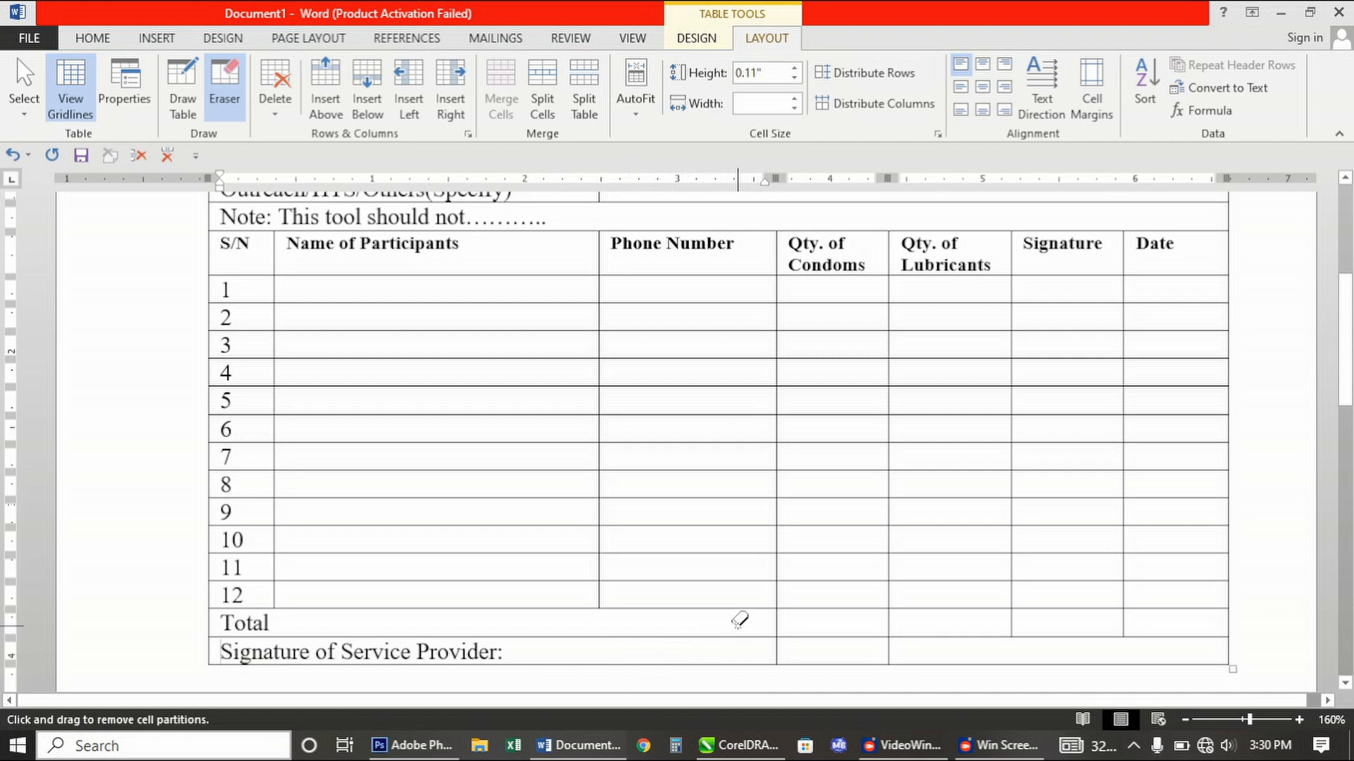
key(Escape)
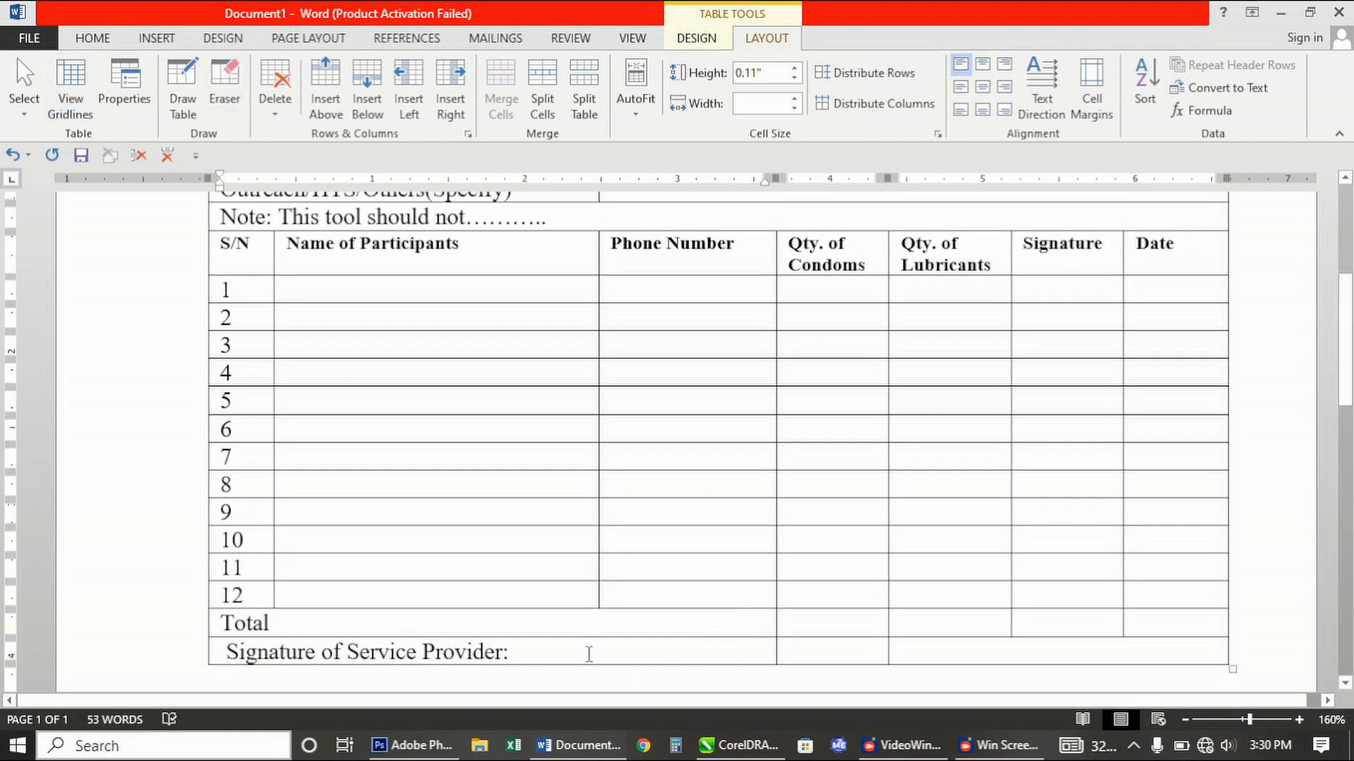
Enter "Supervisor:" in the last row's cell under Qty. of Condoms, and zoom out to 100% to check the whole sheet
click(831, 656)
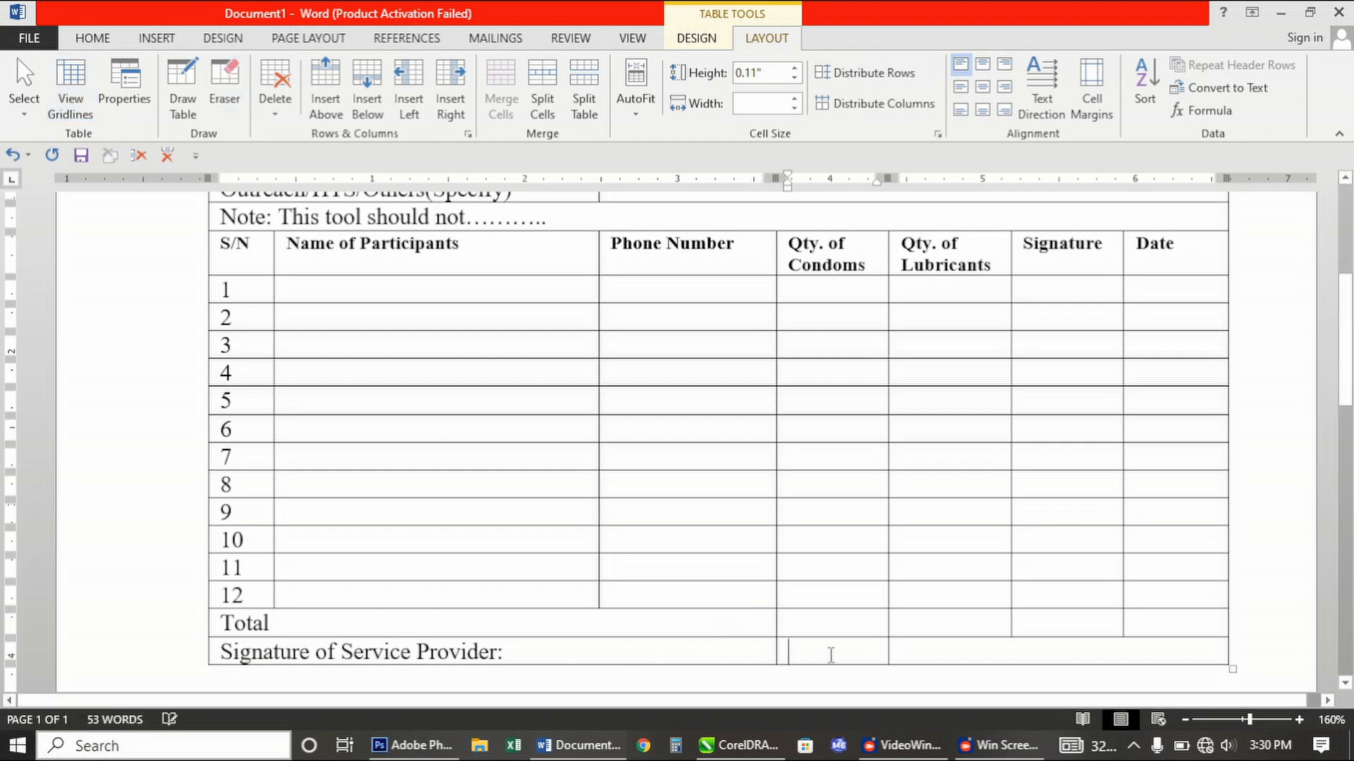
text(Sup)
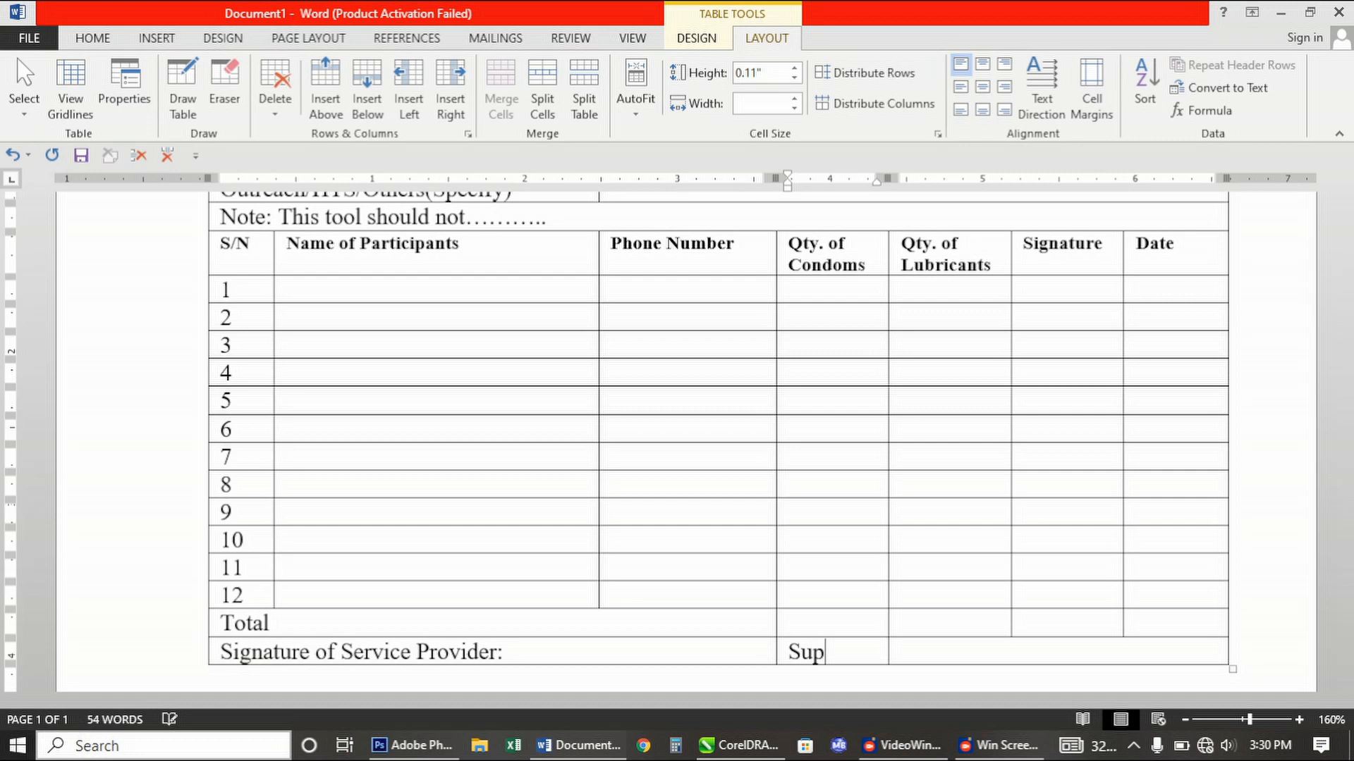
text(ervisor)
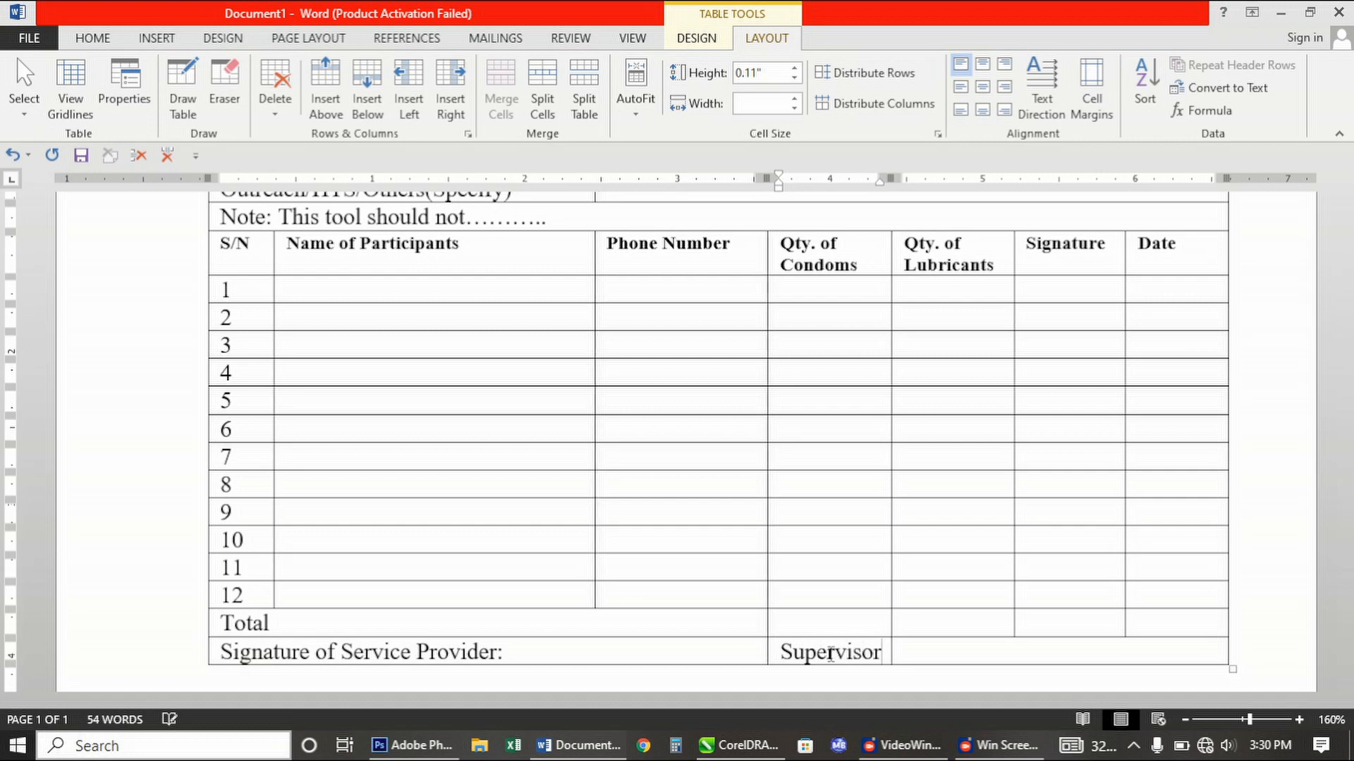
text(>)
key(BackSpace)
text(:)
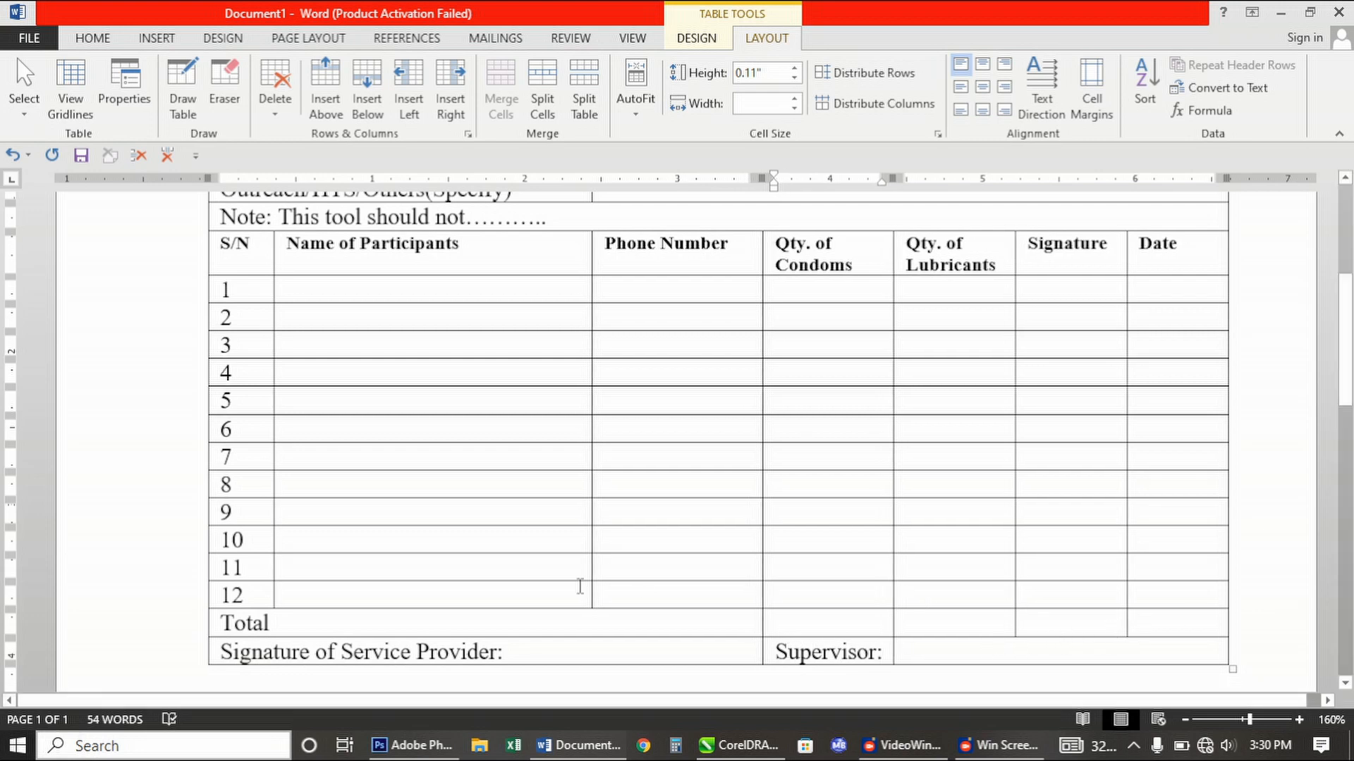
scroll(582, 580, down, 7)
scroll(611, 562, up, 1)
scroll(606, 546, down, 5)
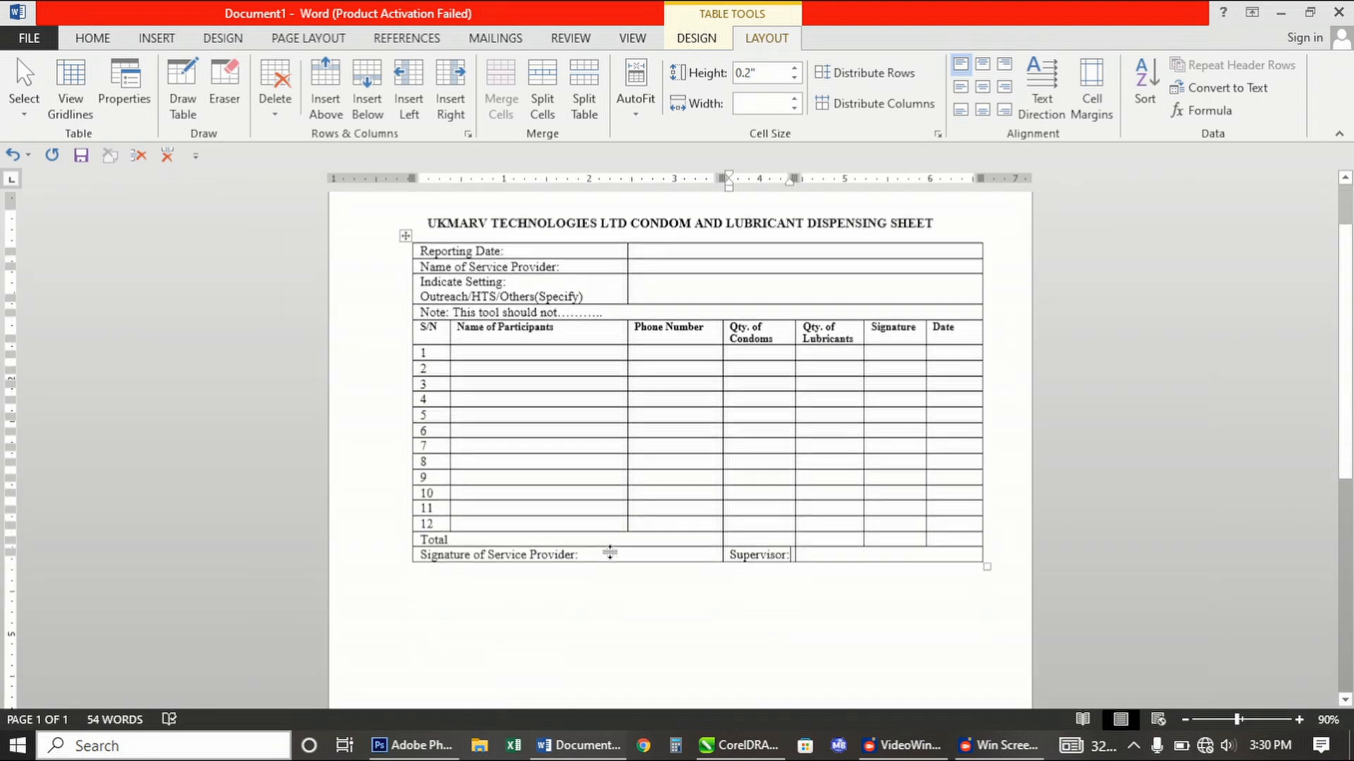
scroll(620, 540, up, 2)
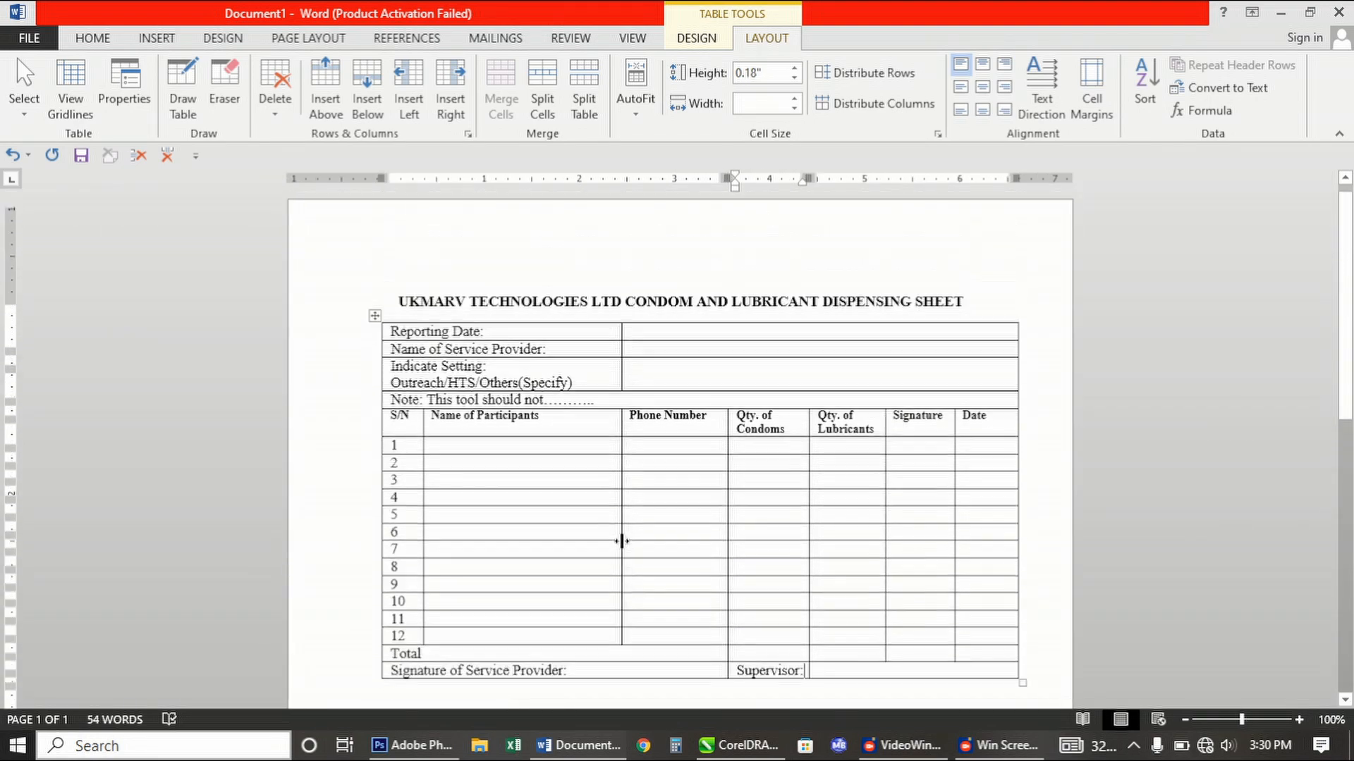
Examine the whole page to judge how much empty space remains below the table
scroll(624, 546, down, 7)
scroll(611, 514, up, 3)
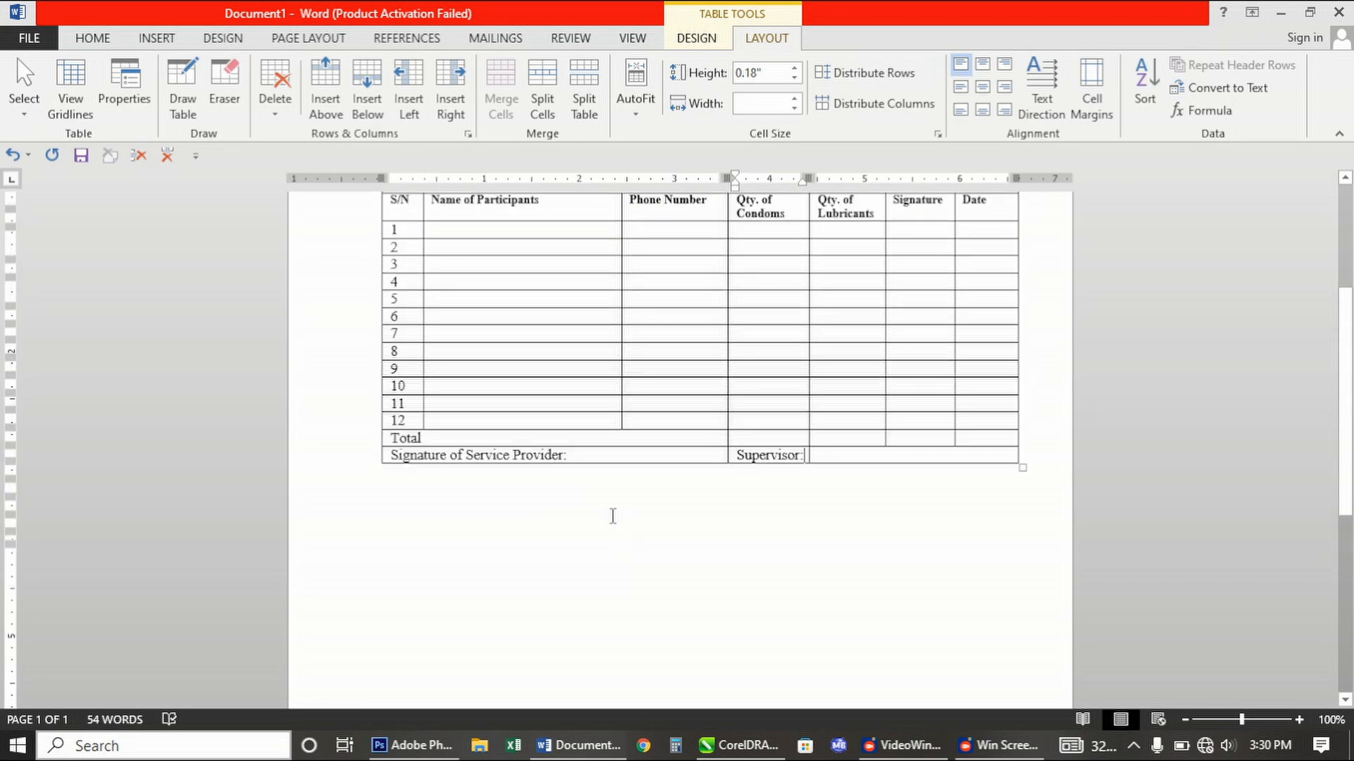
scroll(574, 498, down, 8)
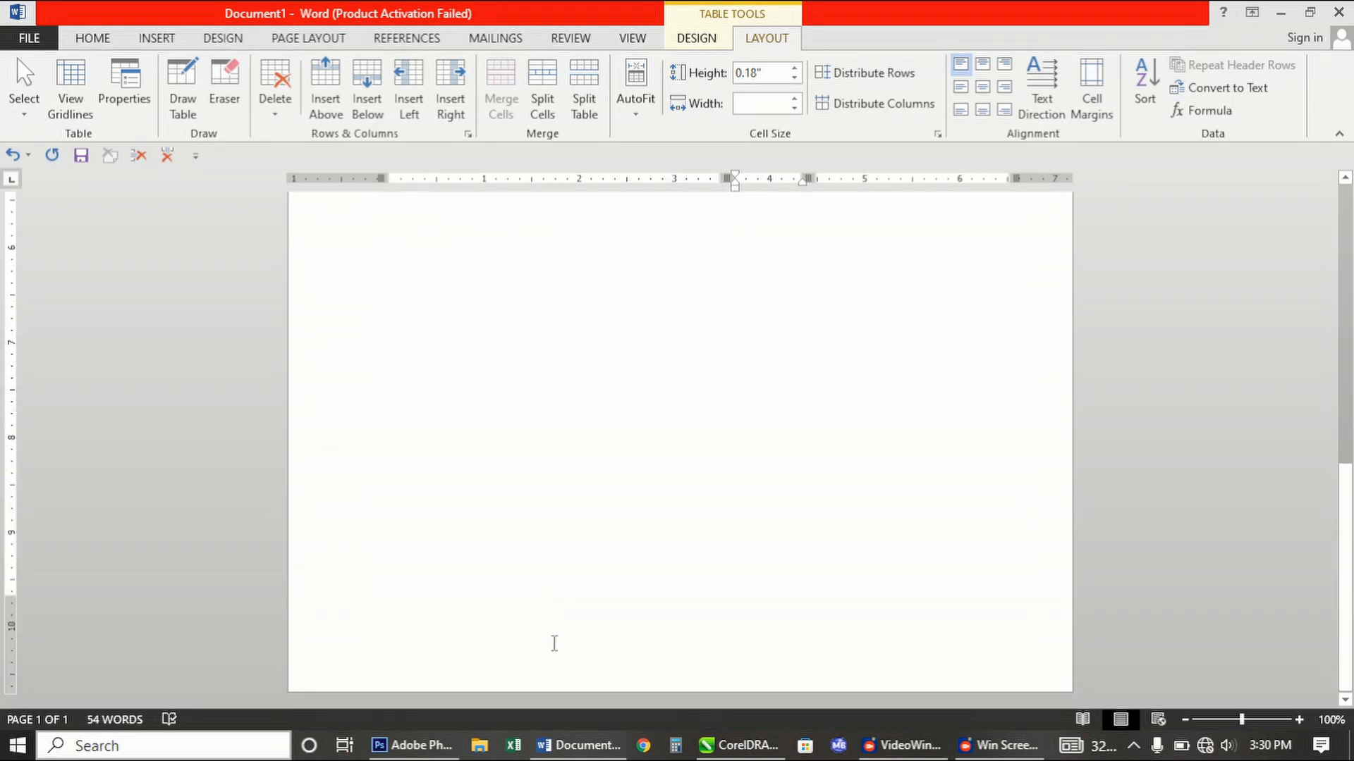
scroll(603, 580, up, 2)
scroll(603, 575, up, 5)
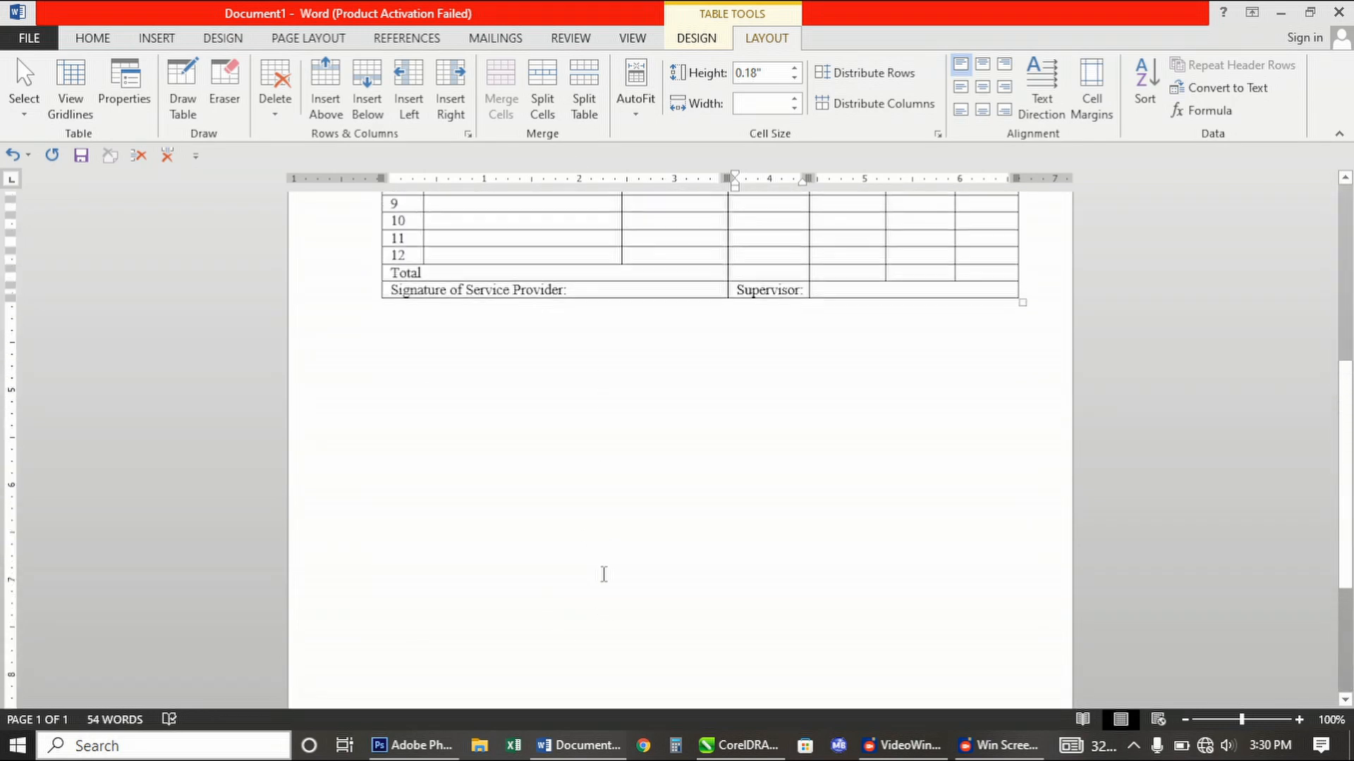
scroll(617, 560, down, 1)
click(638, 647)
scroll(637, 647, up, 3)
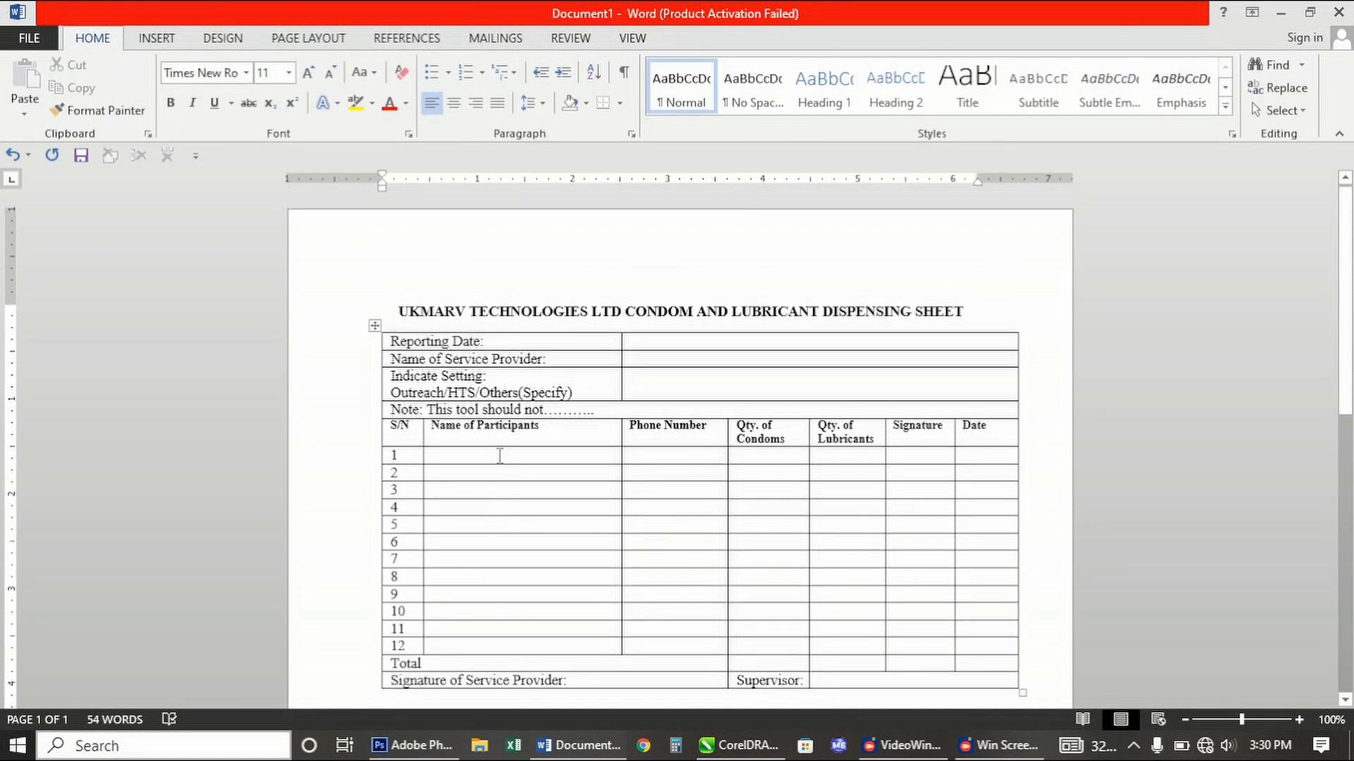
Select the whole table, set its row height to 0.4", and check how far it reaches down the page
click(543, 506)
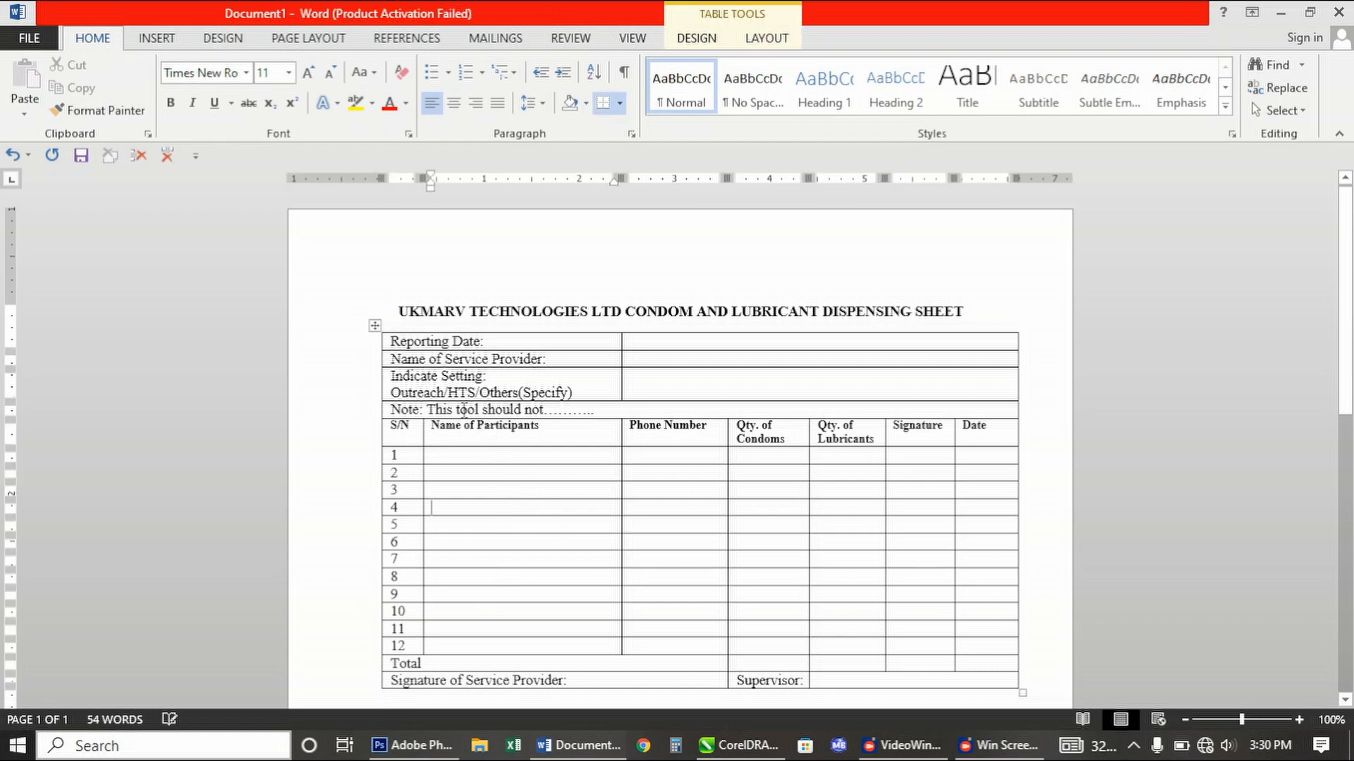
click(372, 326)
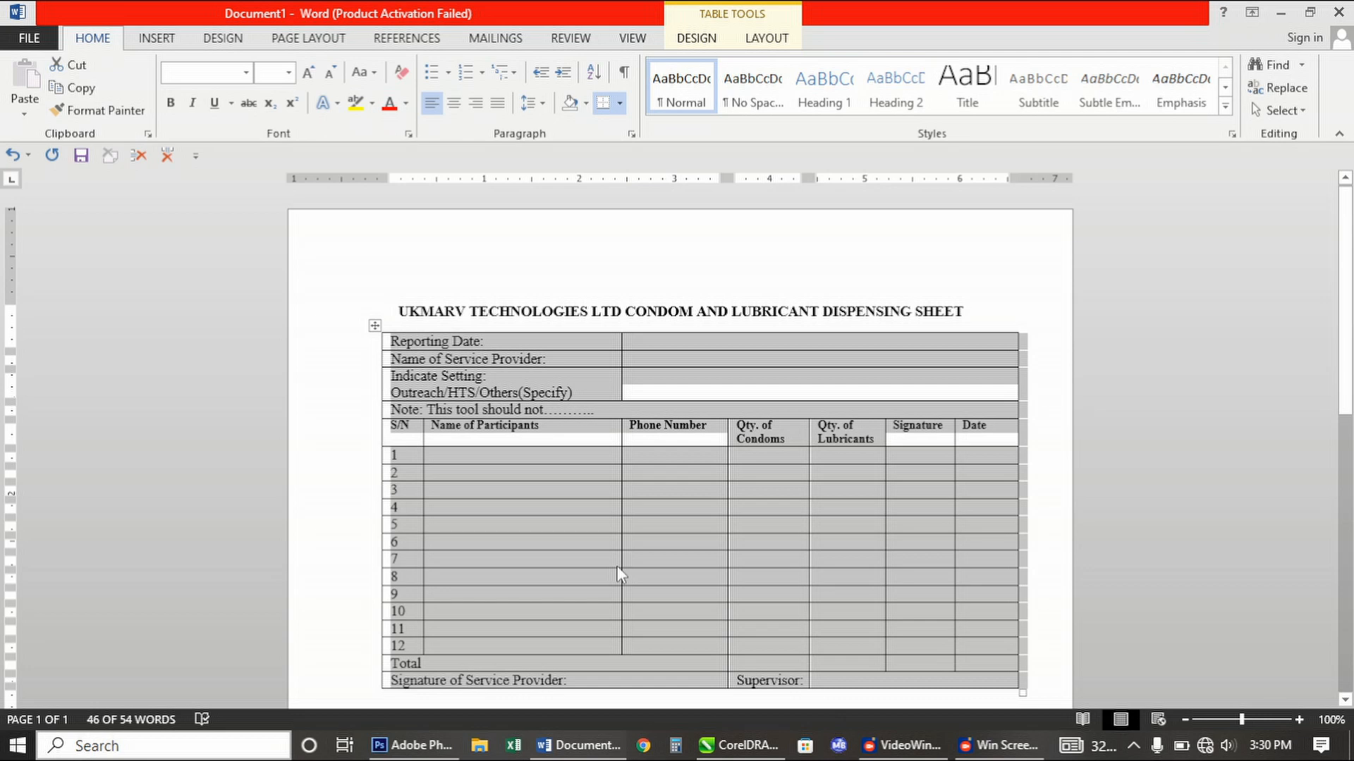
click(564, 555)
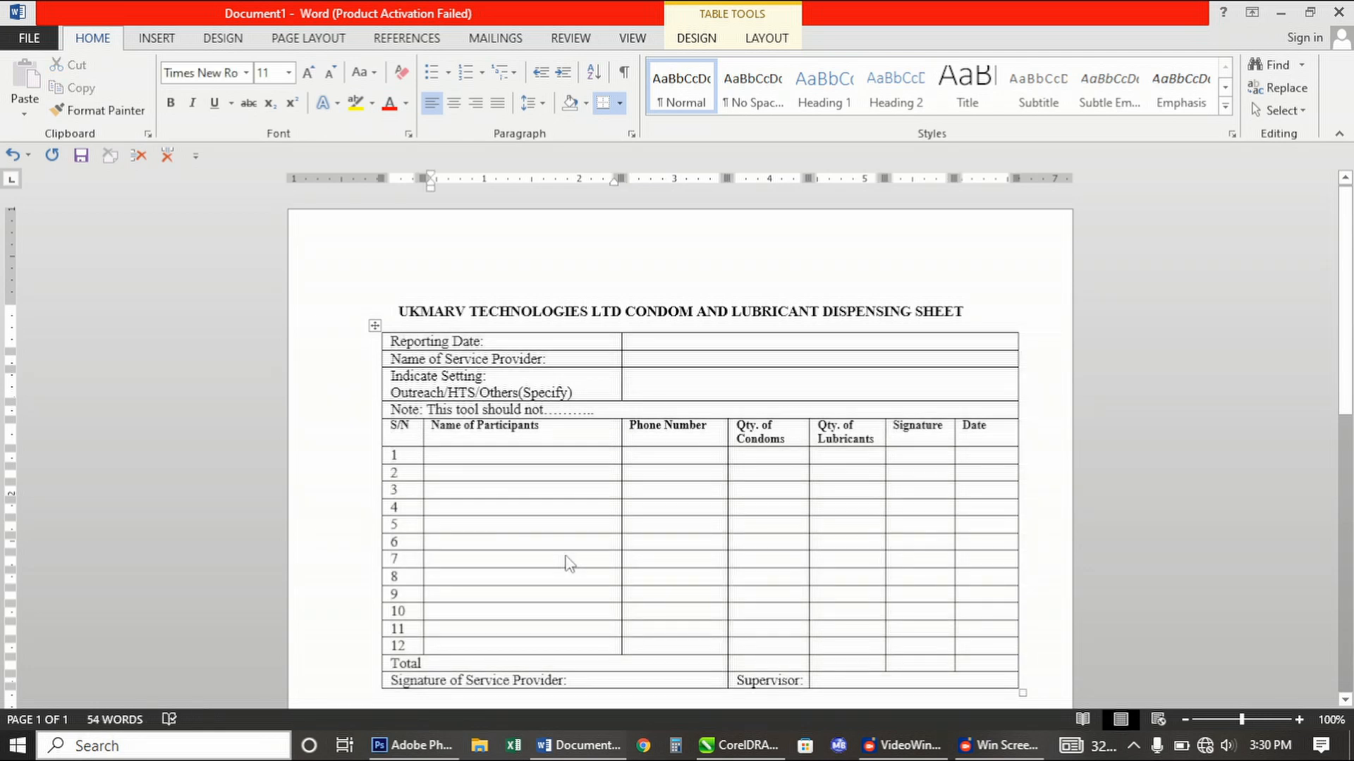
click(372, 325)
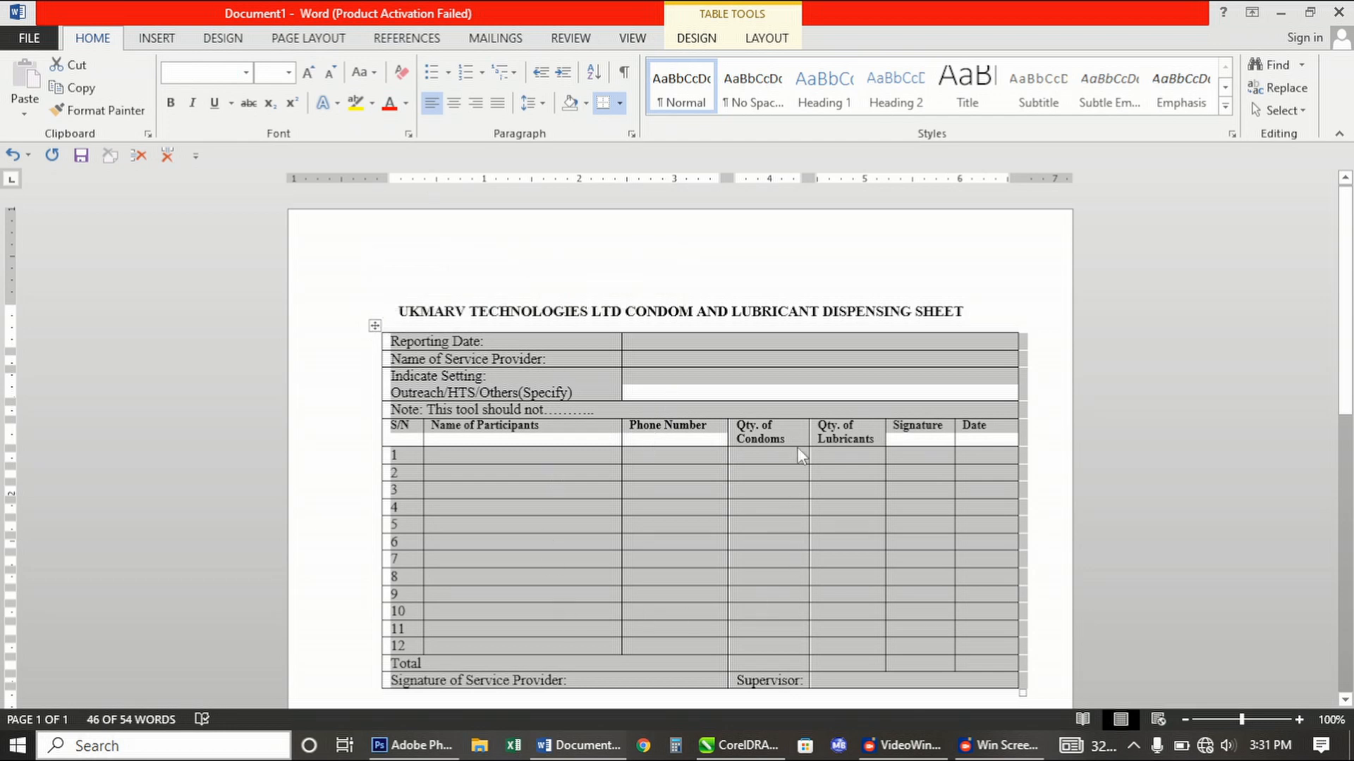
click(771, 39)
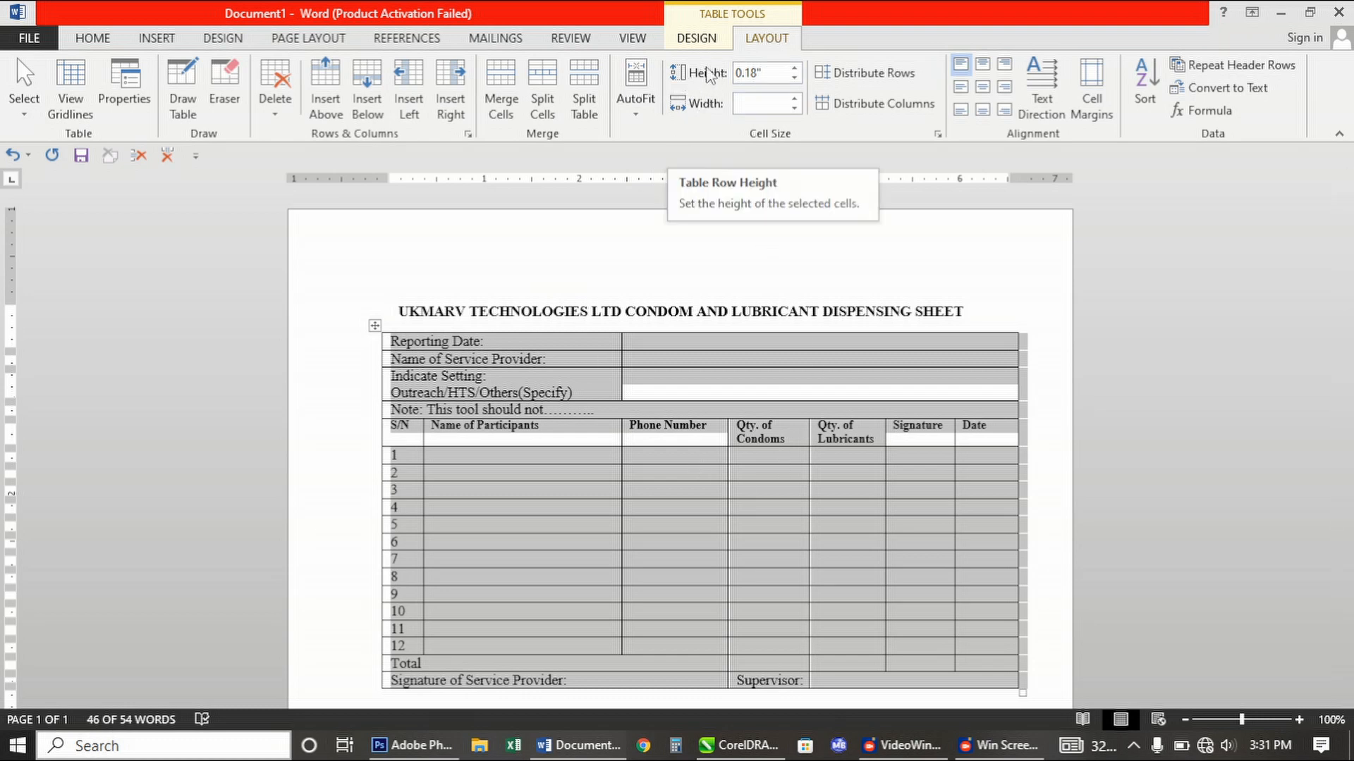
click(796, 70)
click(796, 69)
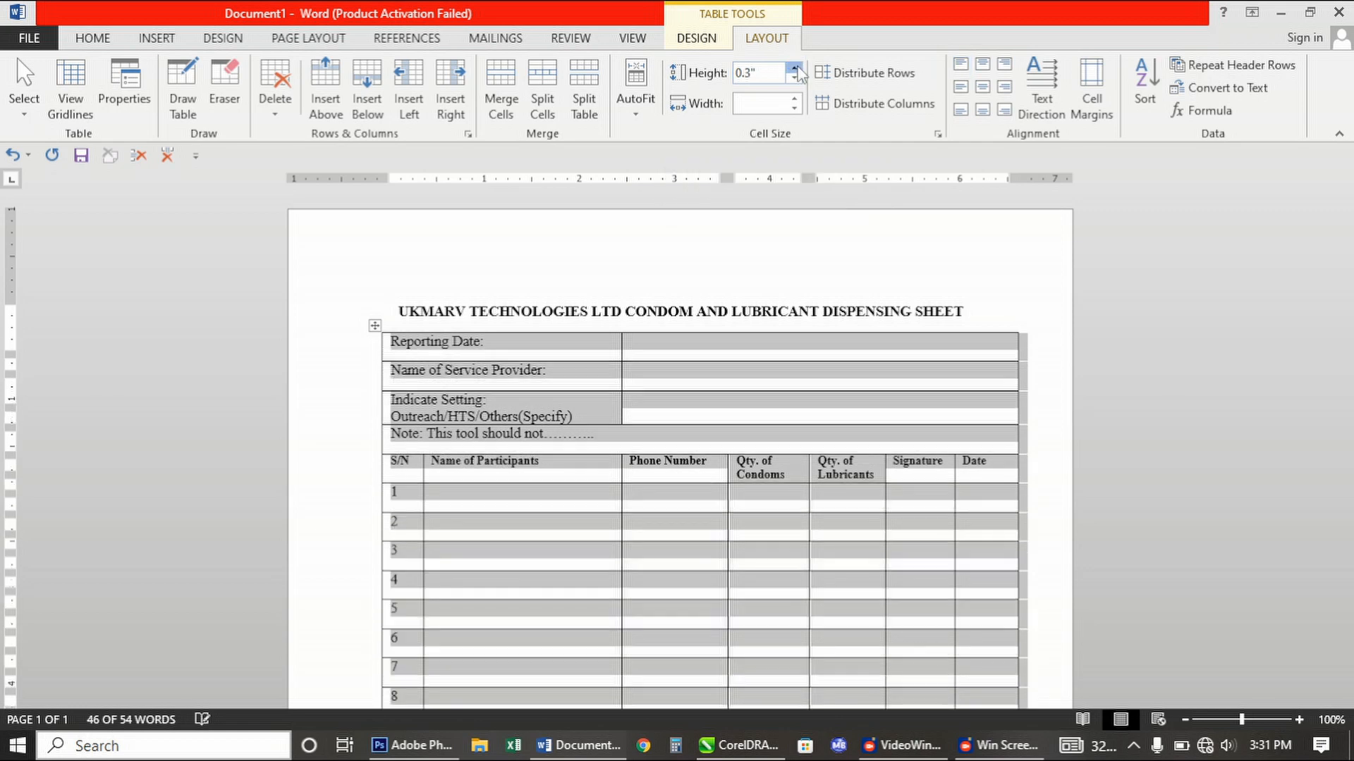
scroll(656, 487, down, 10)
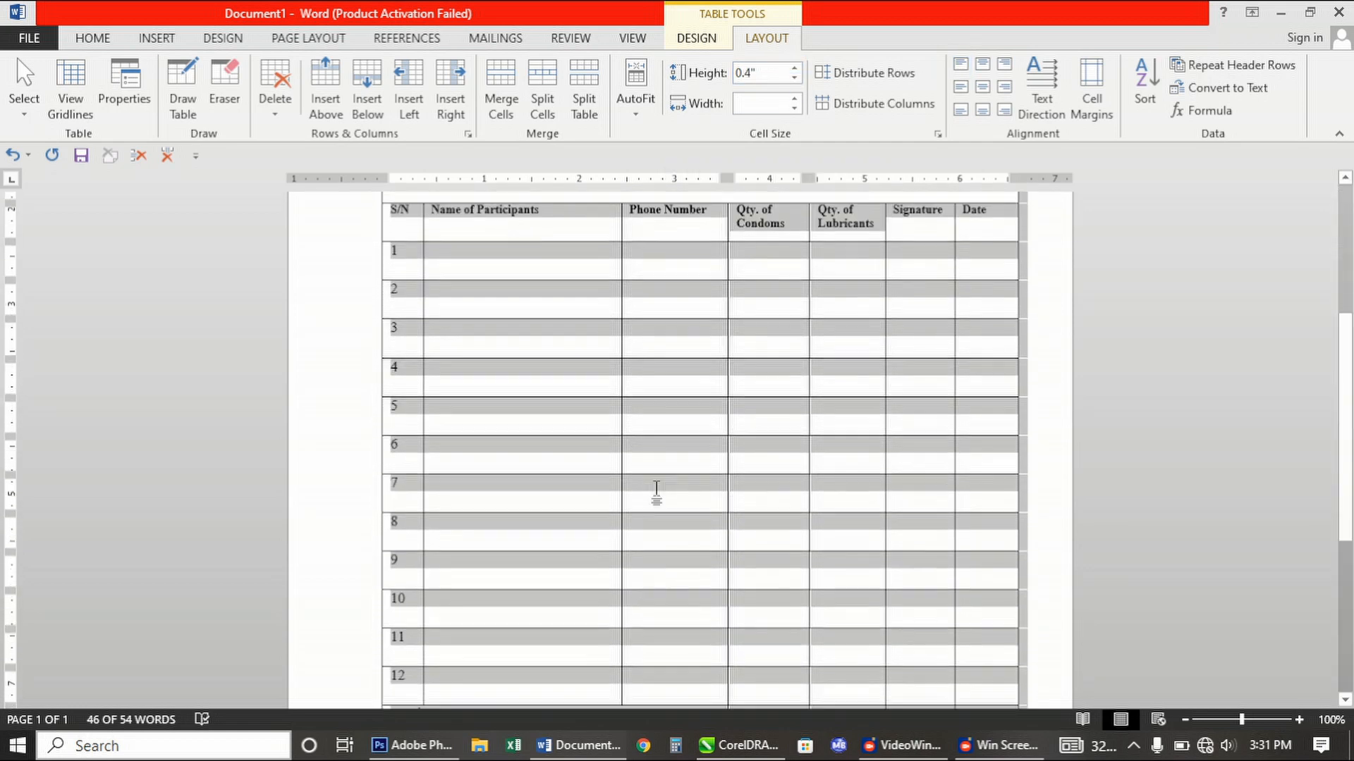
scroll(500, 485, up, 1)
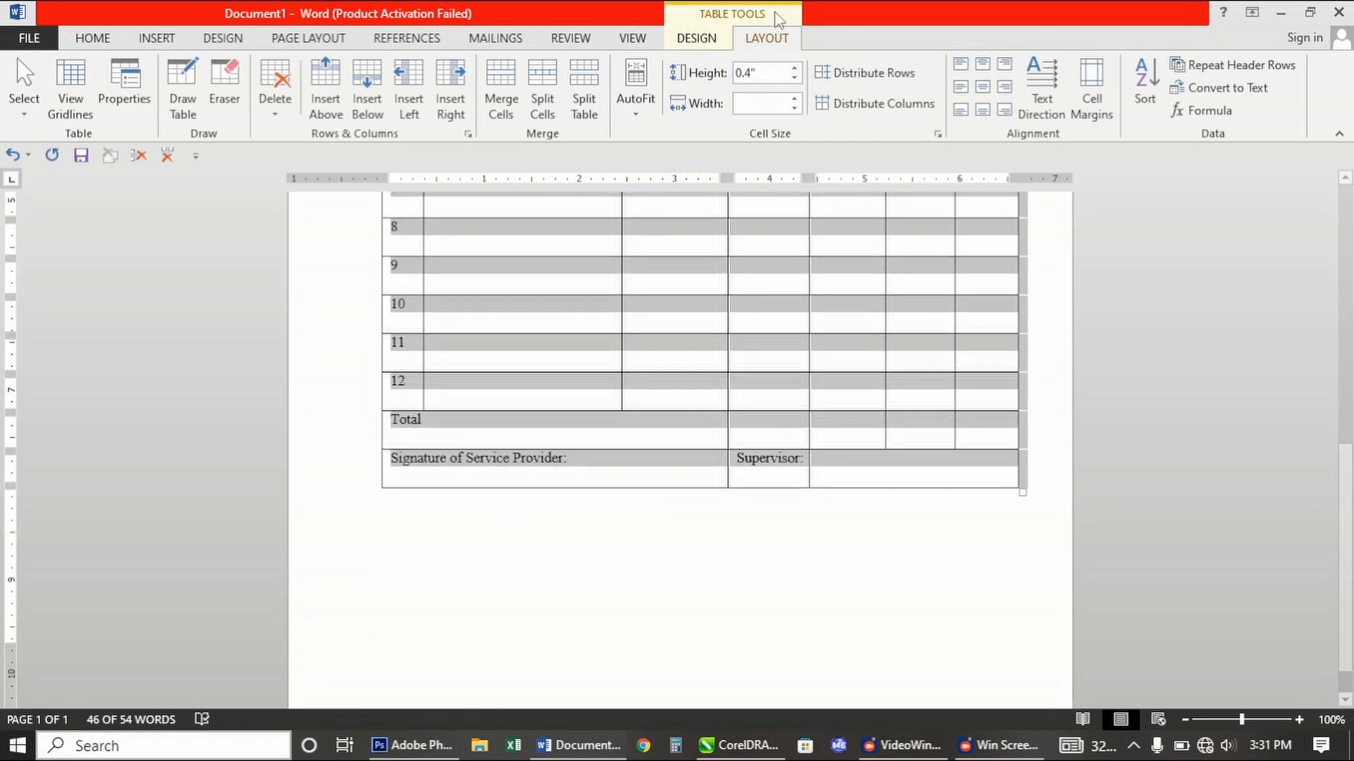
Try a 0.6" row height for the whole table, then reduce it to 0.5"
click(796, 69)
click(796, 69)
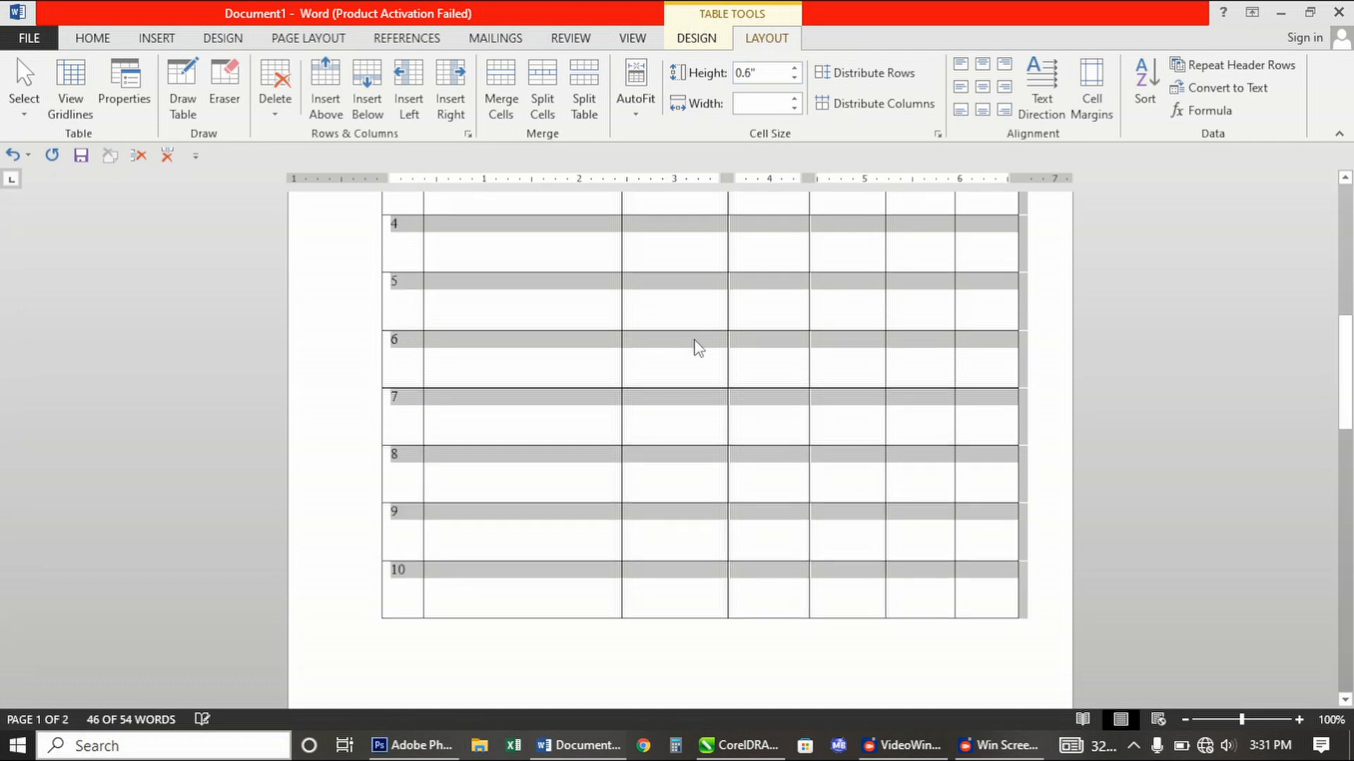
scroll(674, 392, down, 5)
scroll(599, 560, down, 5)
scroll(644, 471, up, 3)
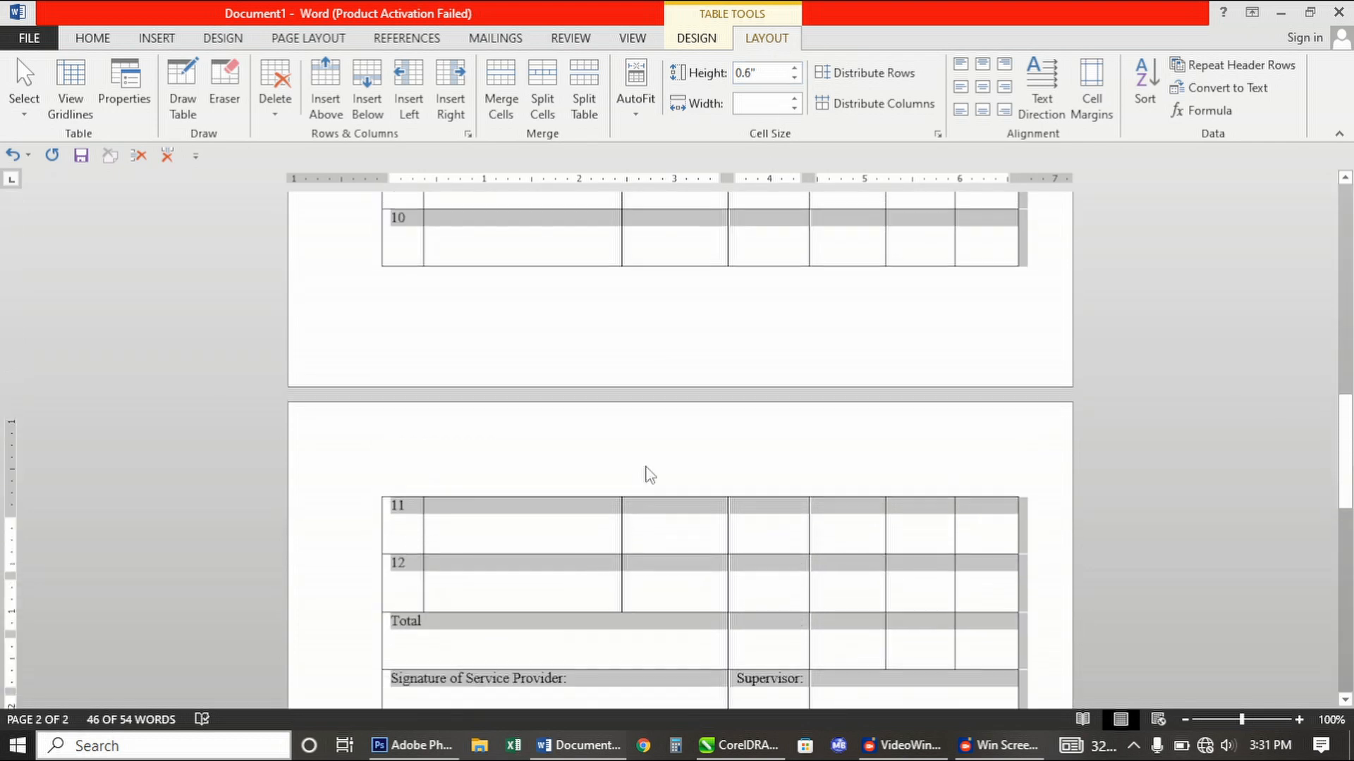
click(796, 78)
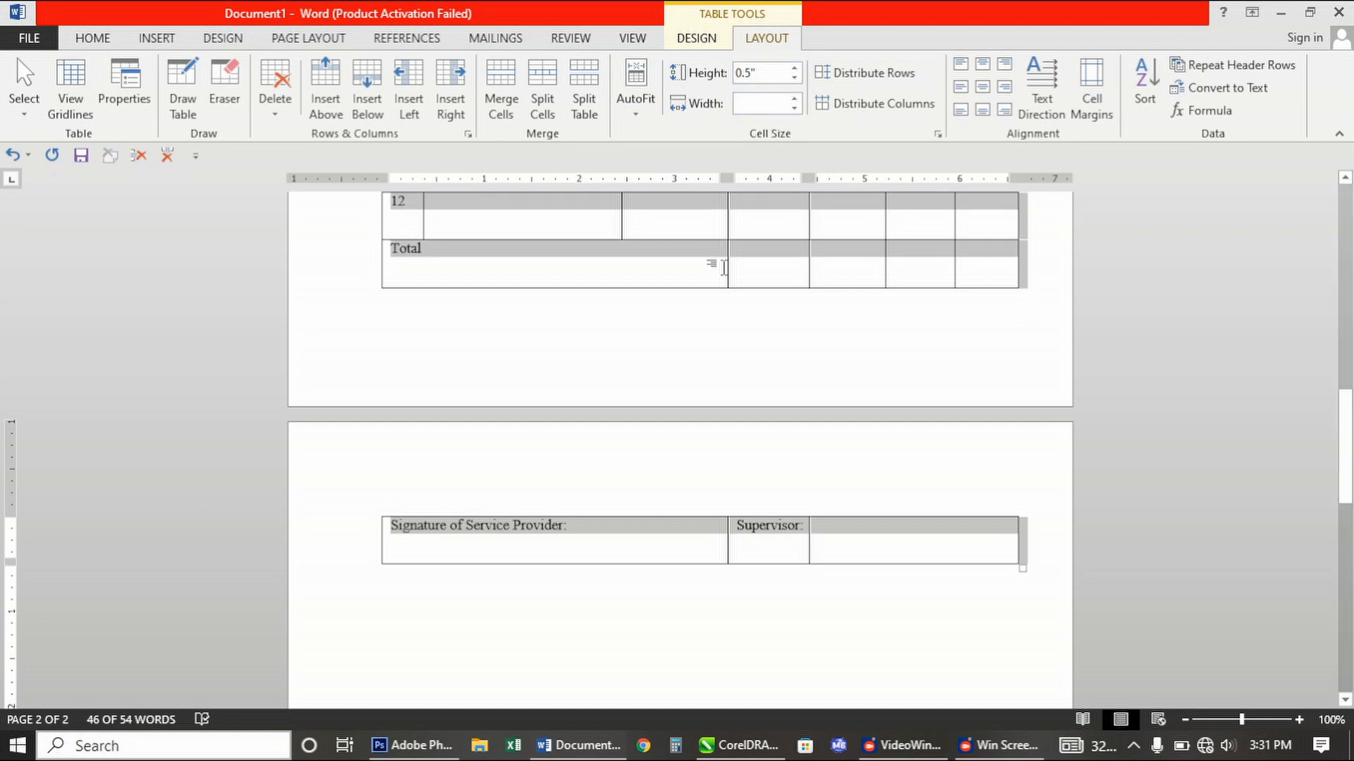
scroll(731, 311, up, 5)
click(700, 402)
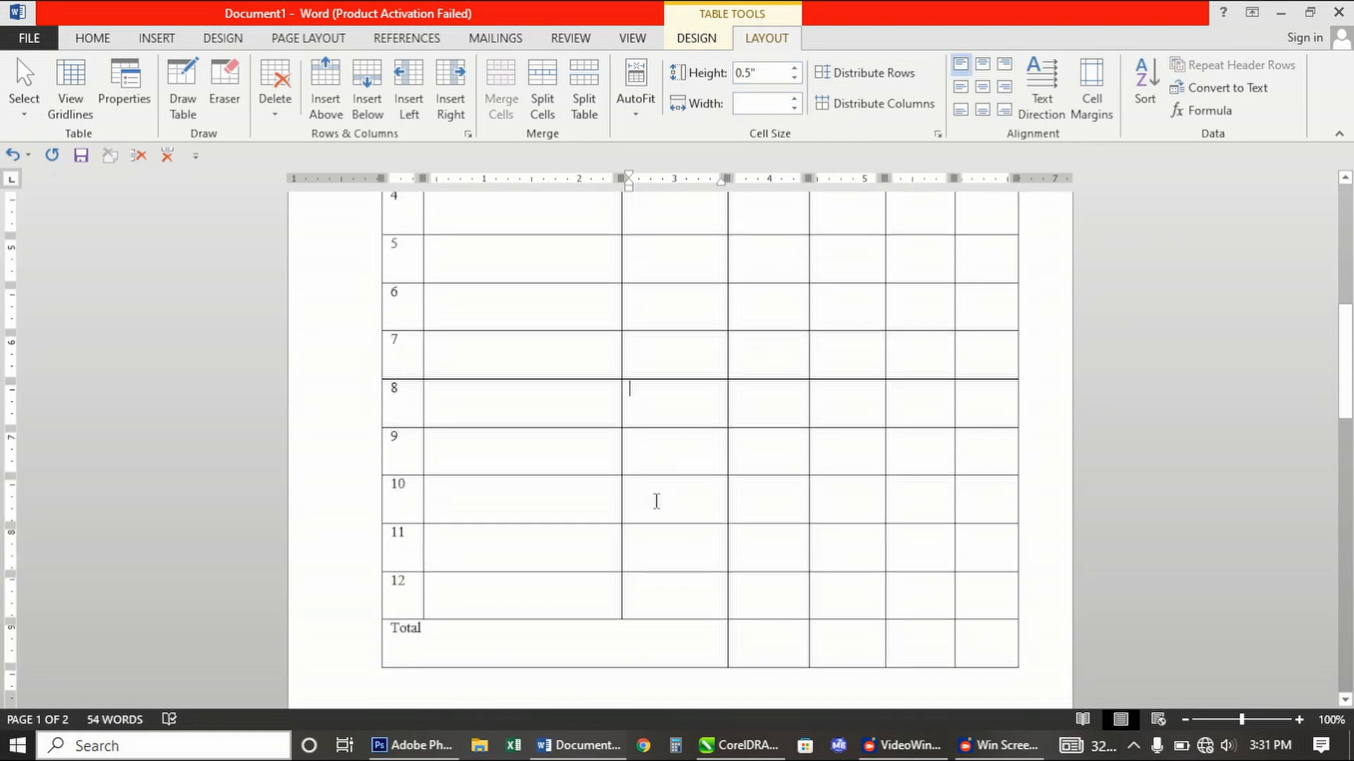
Review the sheet from the title to the signature row to see how the taller rows fit the page
scroll(656, 499, up, 8)
click(593, 311)
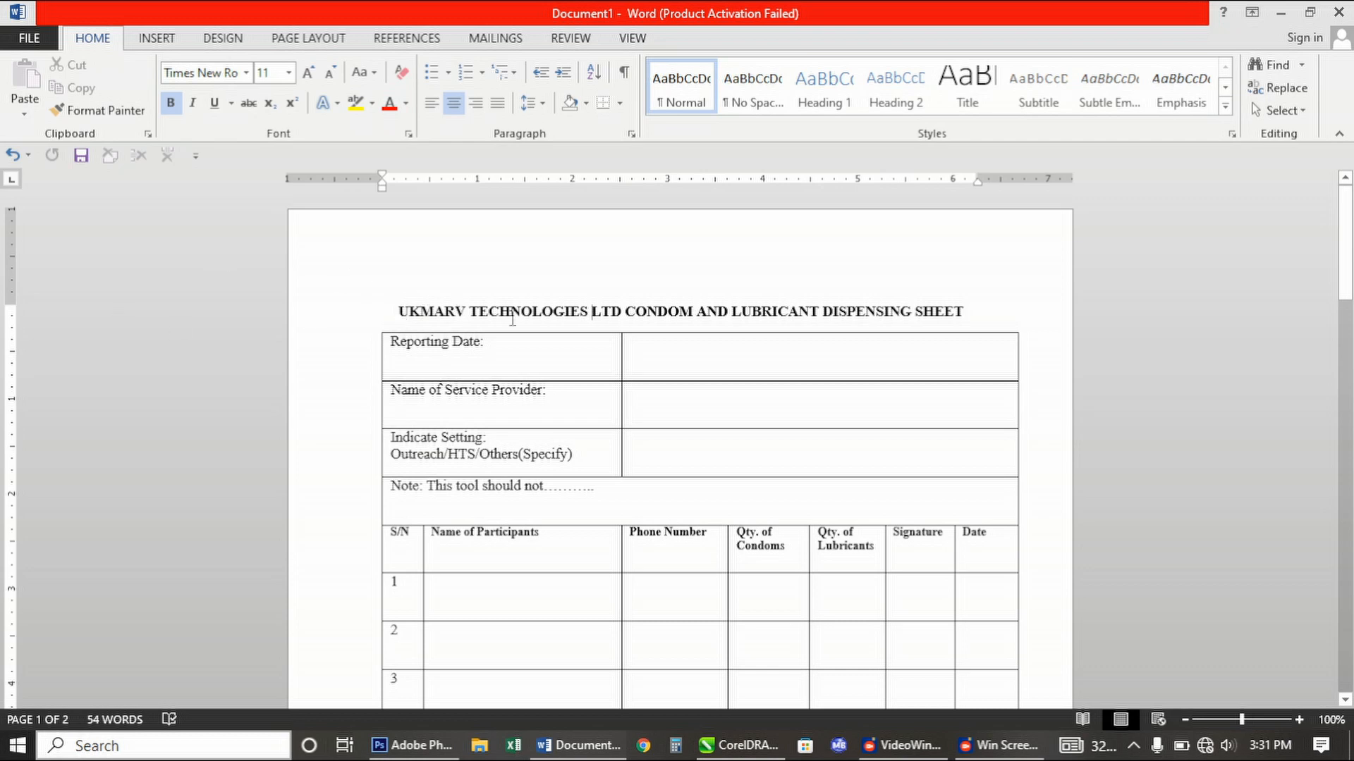
scroll(582, 328, down, 12)
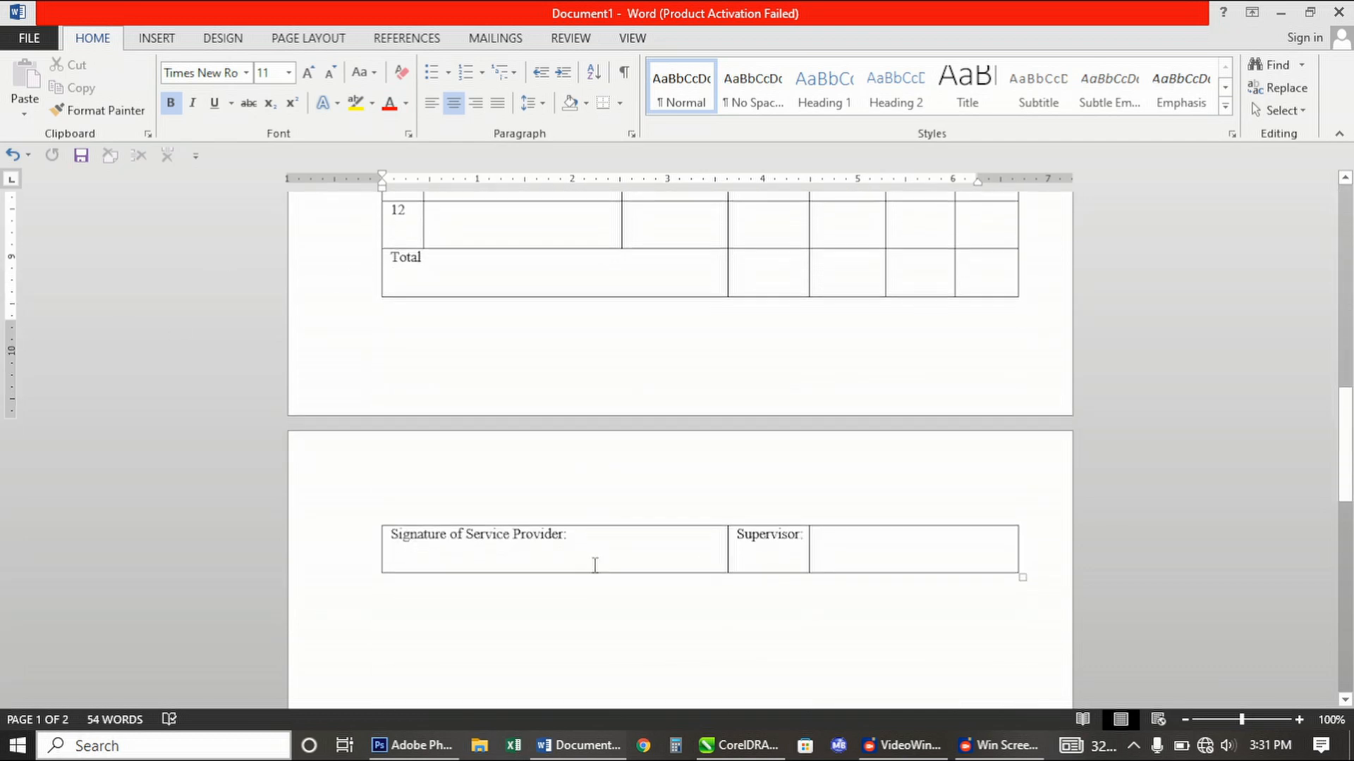
scroll(592, 564, up, 3)
scroll(596, 514, up, 1)
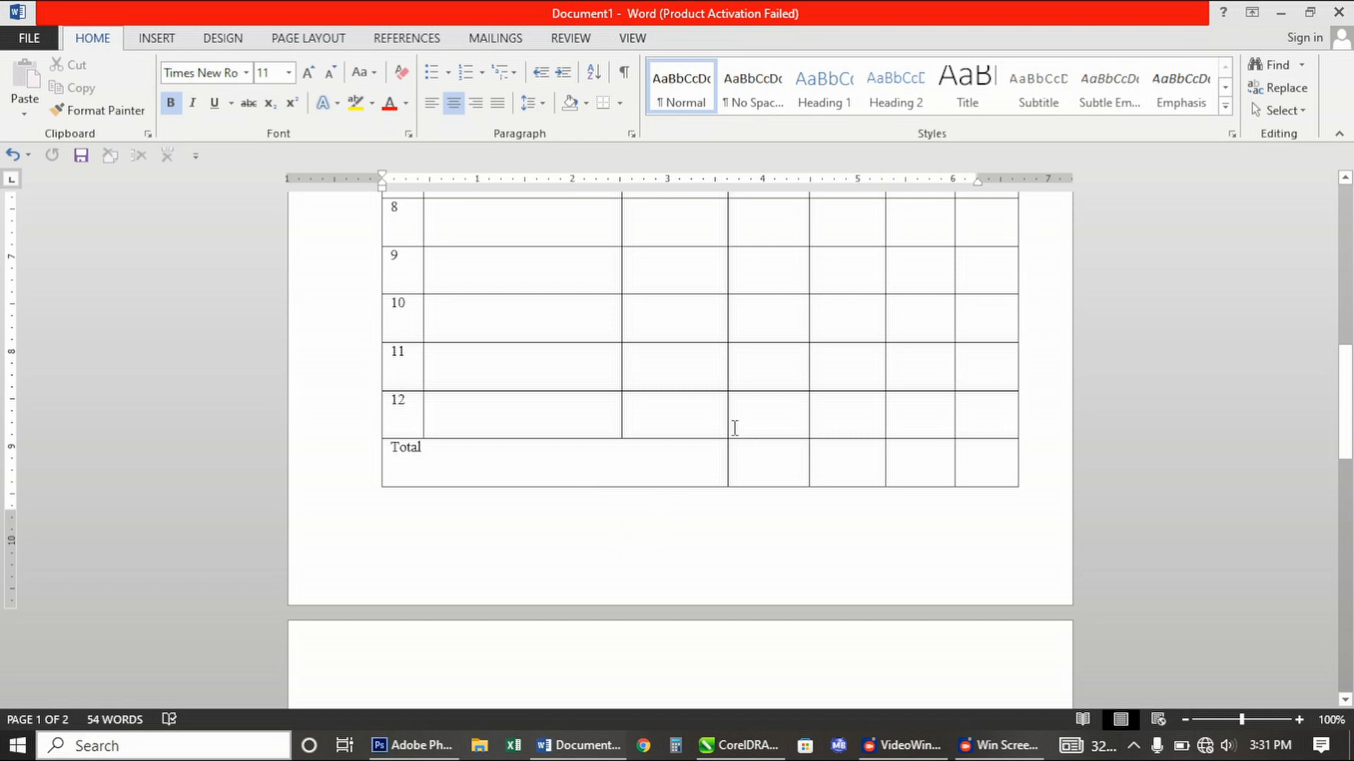
scroll(672, 423, up, 10)
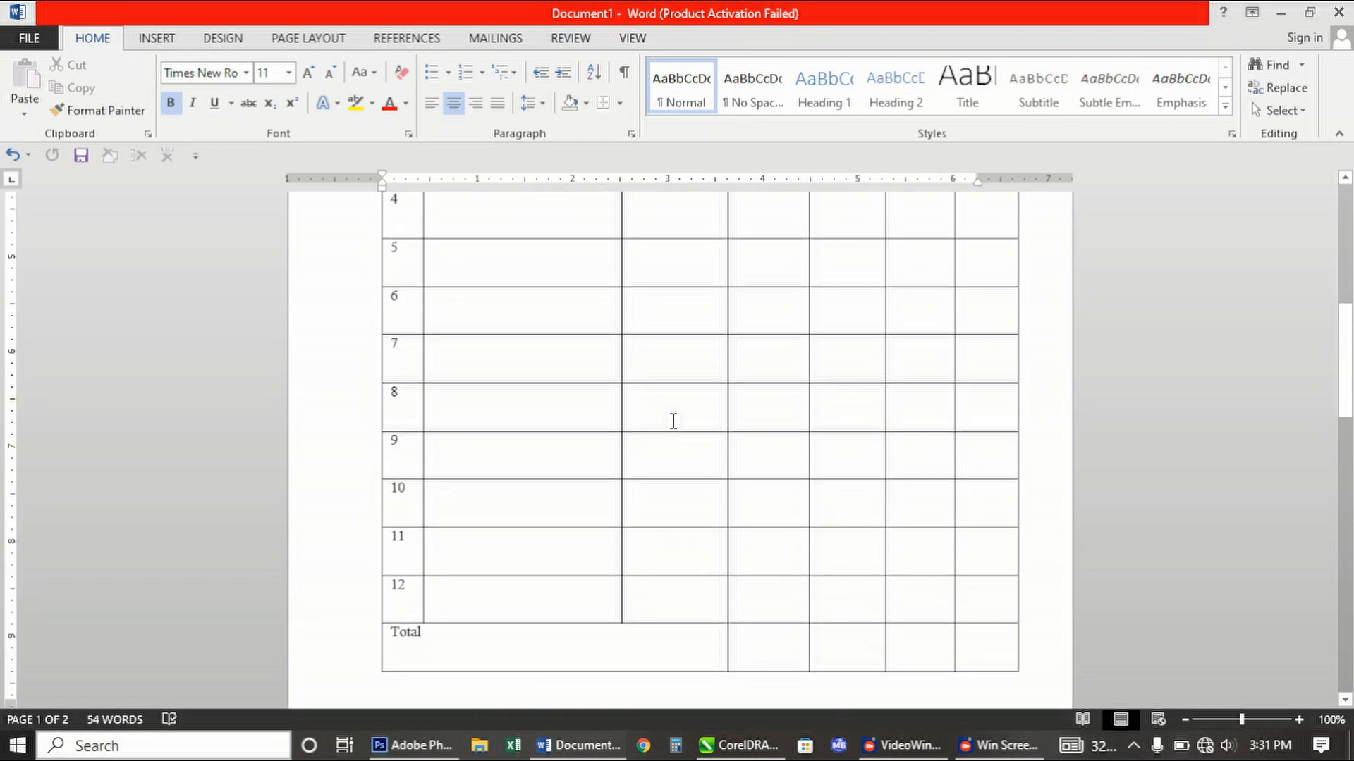
scroll(674, 421, up, 1)
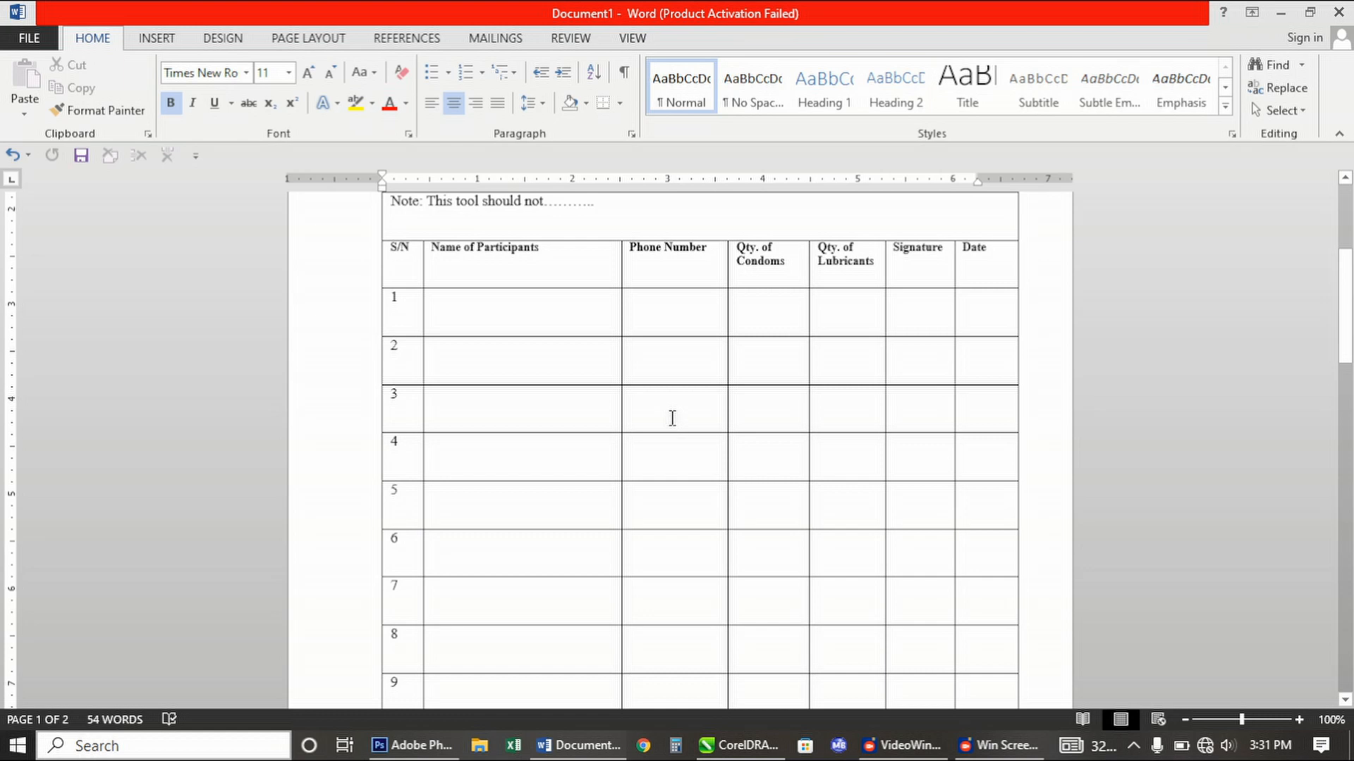
scroll(523, 398, down, 2)
scroll(522, 398, up, 8)
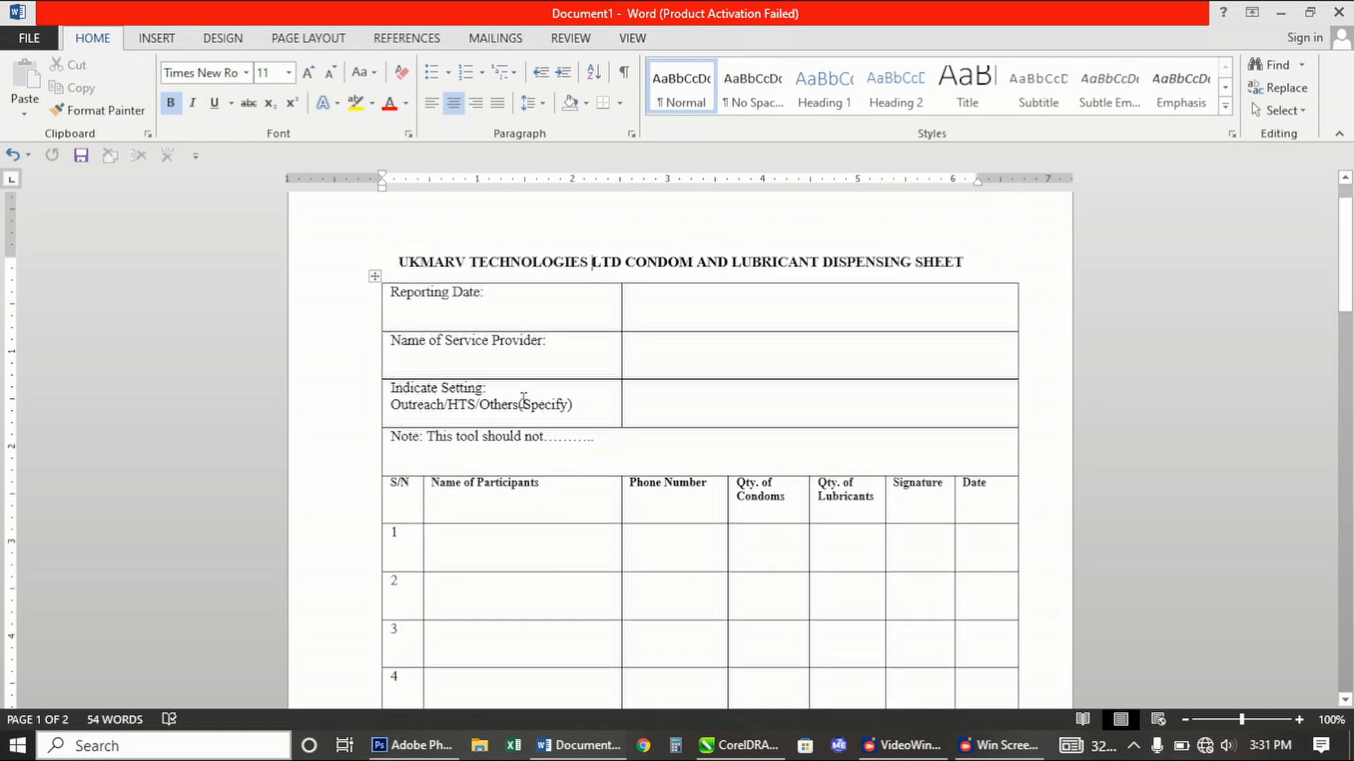
Reduce the page's top margin to about 0.6 inch to pull the signature row onto the first page
click(520, 394)
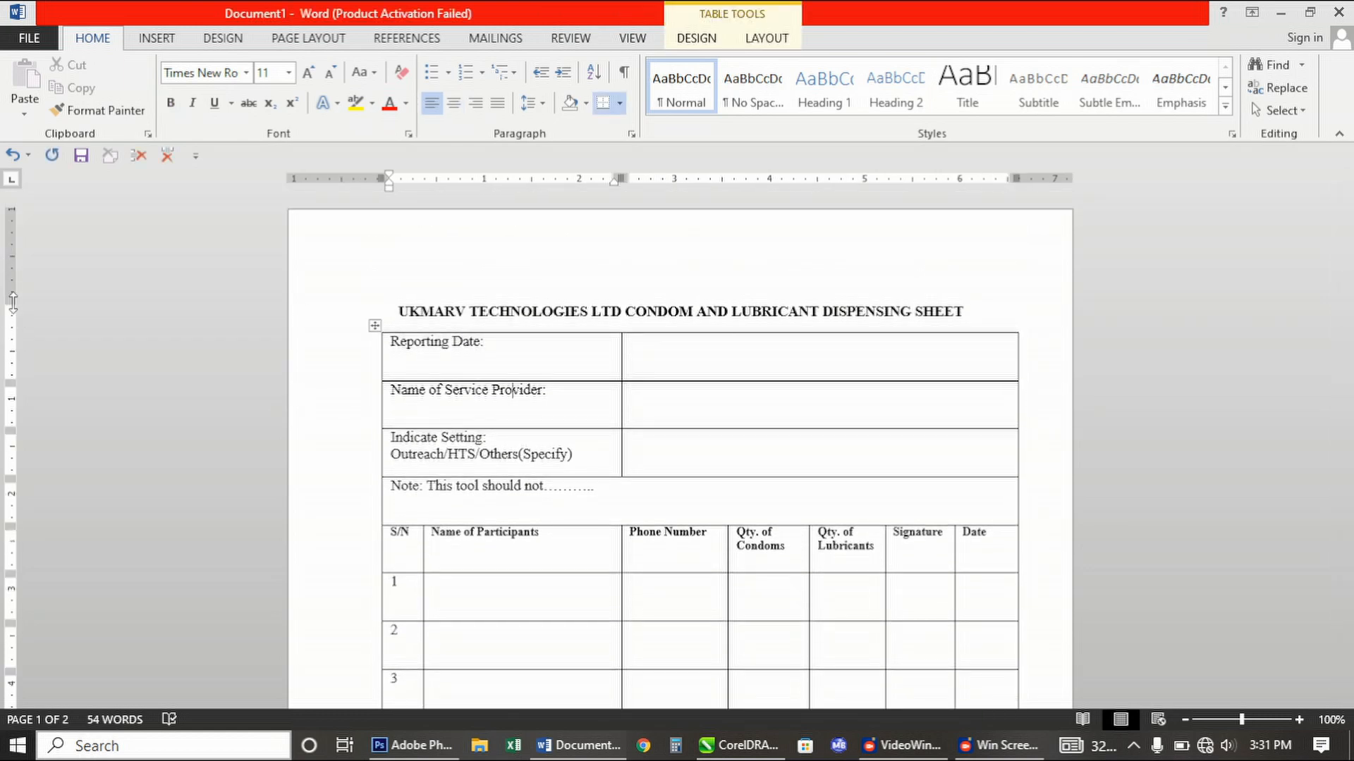
scroll(386, 370, down, 2)
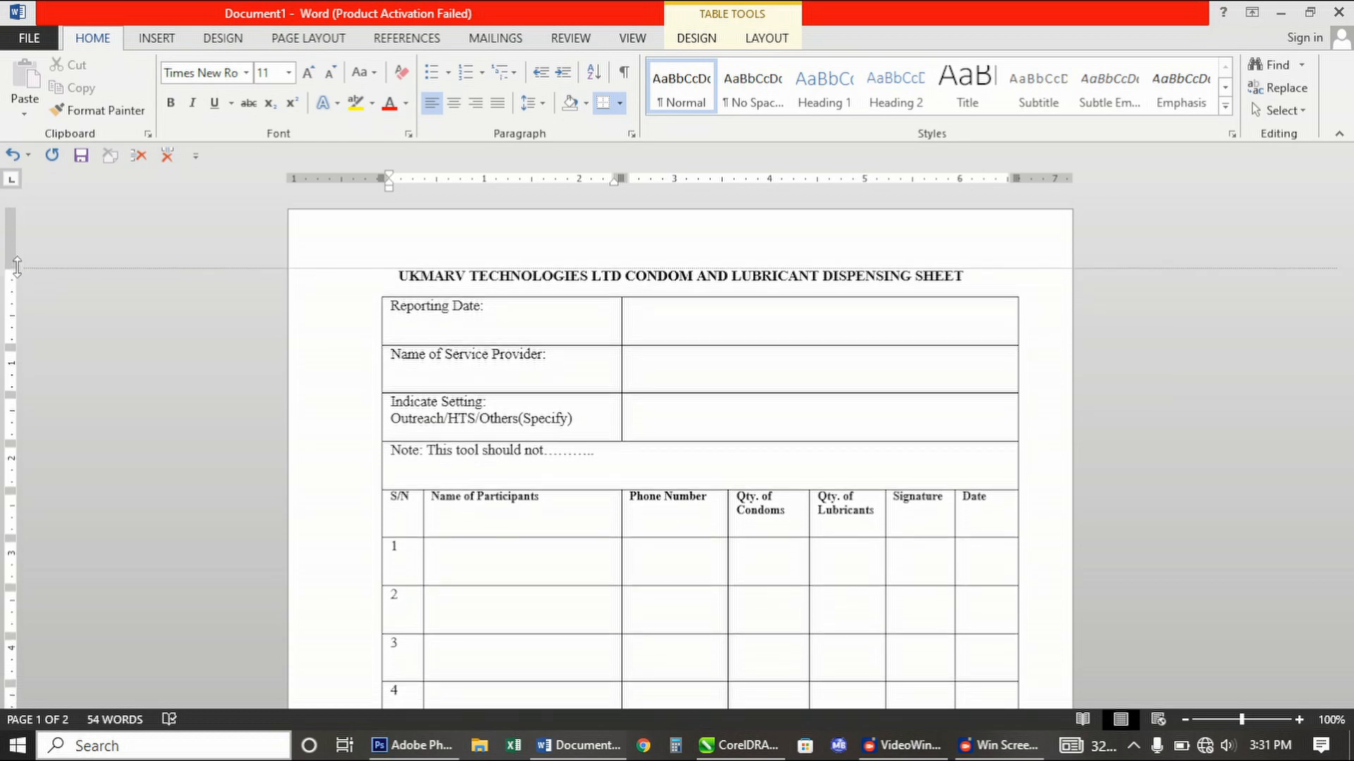
scroll(522, 489, down, 15)
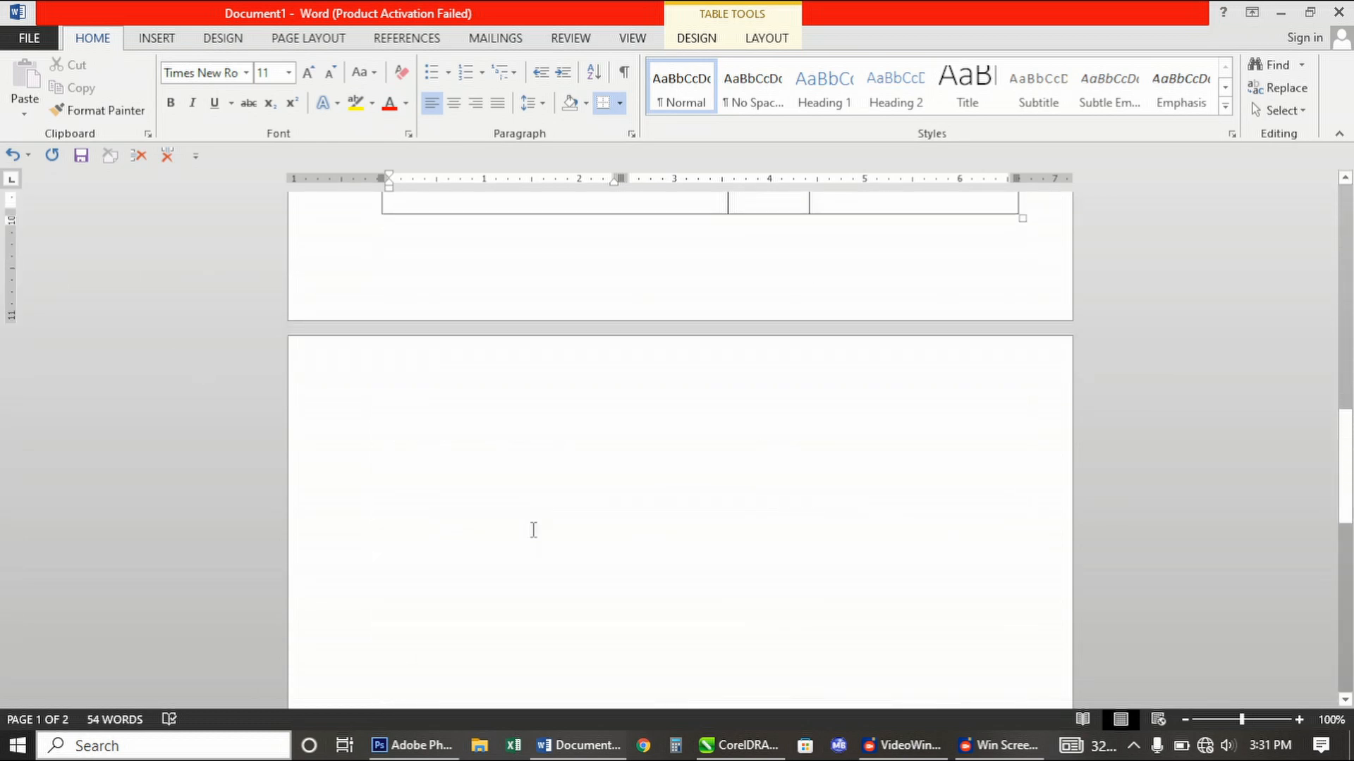
Reduce the page's bottom margin to about 0.7 inch to remove the blank second page
click(479, 592)
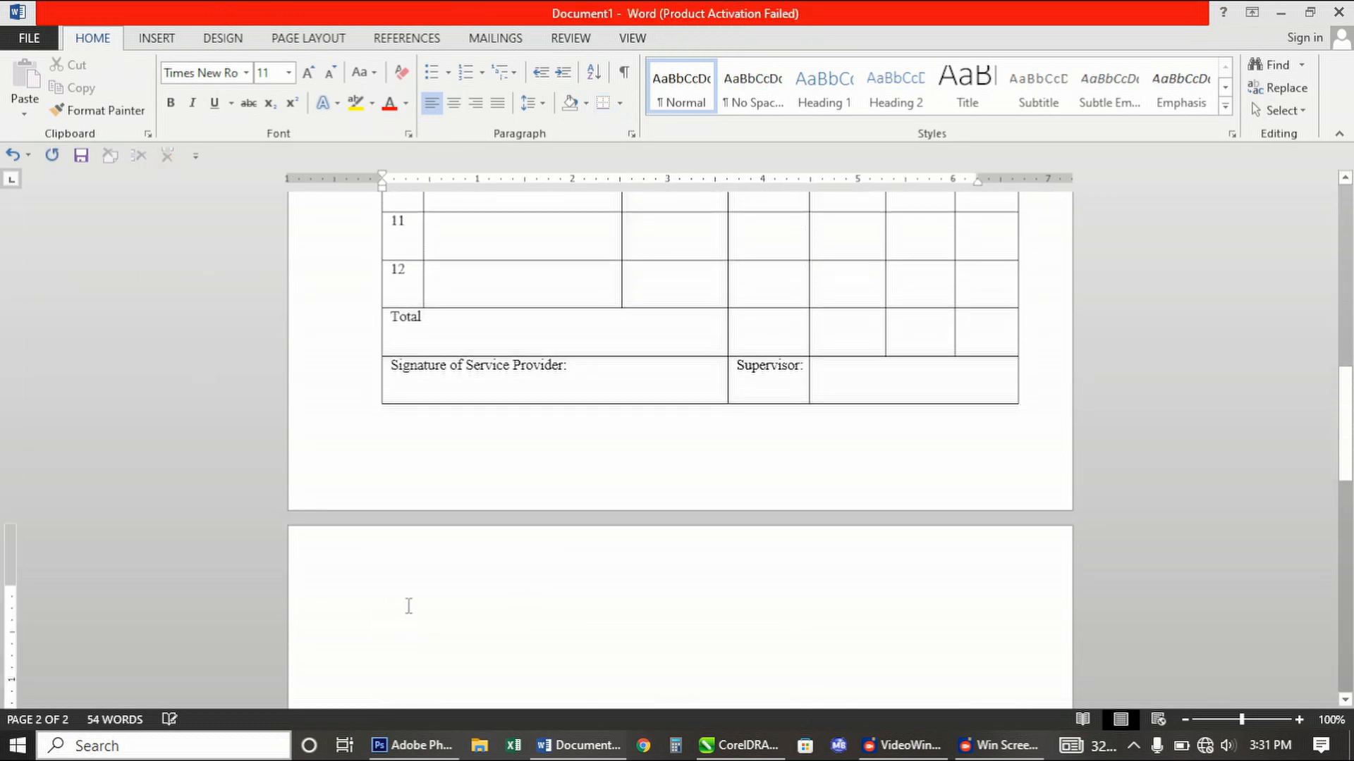
click(467, 467)
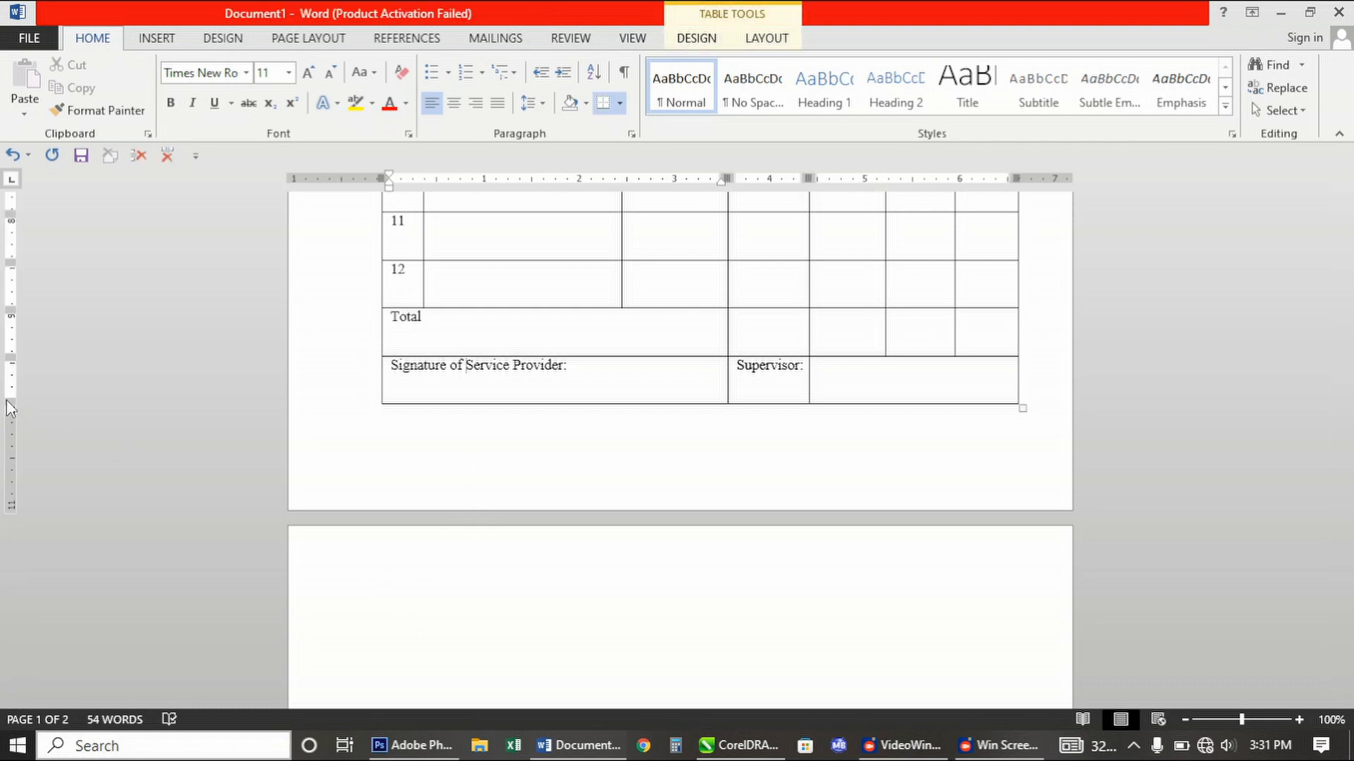
drag(10, 429, 10, 444)
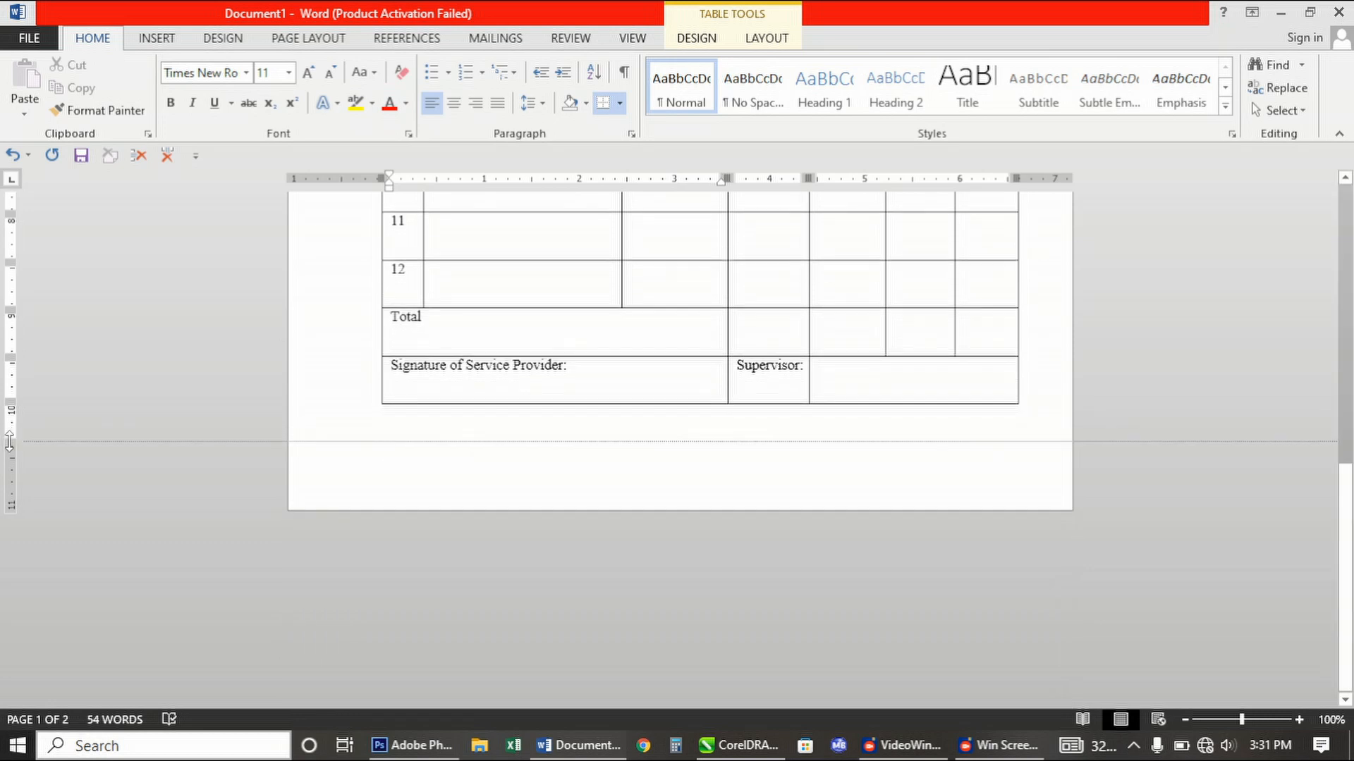
Check the layout of the whole sheet at a reduced zoom, then return to 100% at the title
scroll(564, 603, up, 1)
scroll(634, 613, down, 1)
scroll(666, 624, up, 10)
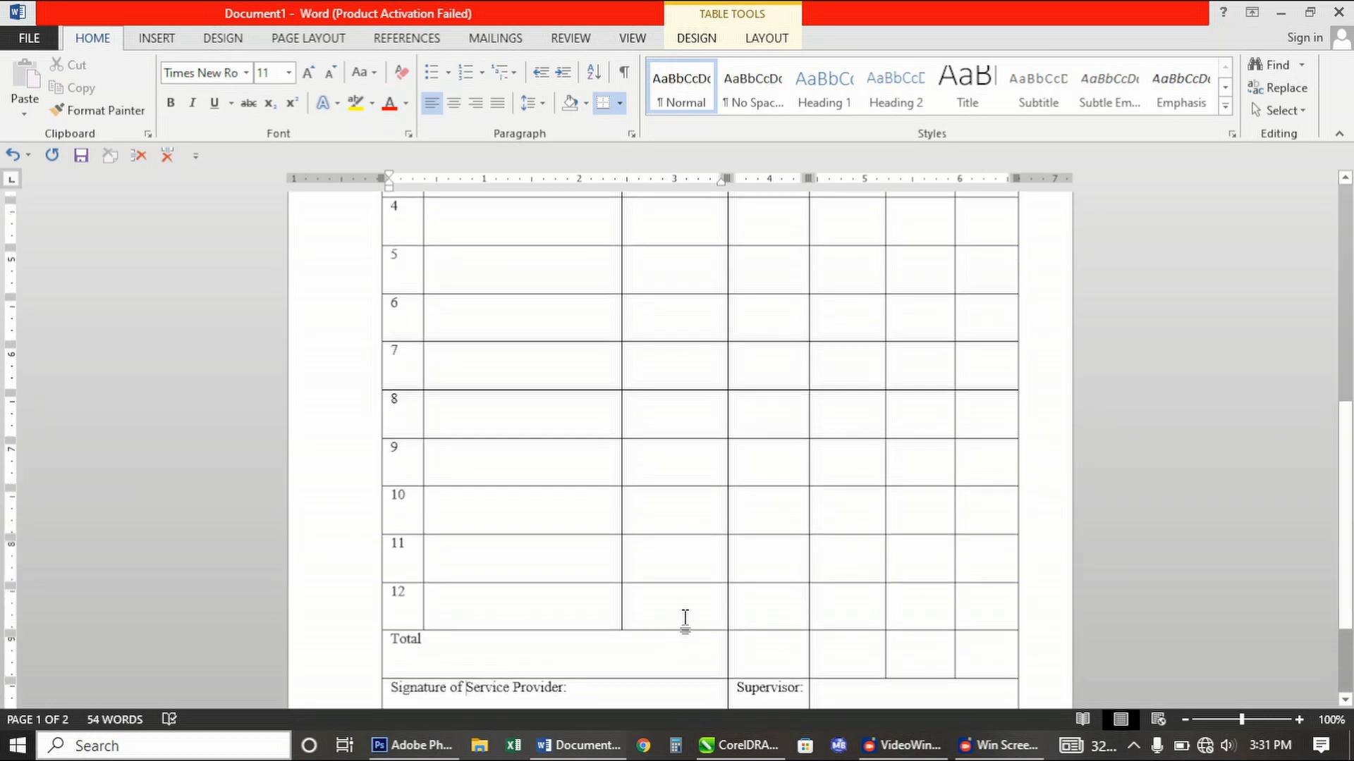
ctrl+scroll(681, 614, down, 2)
ctrl+scroll(684, 606, down, 3)
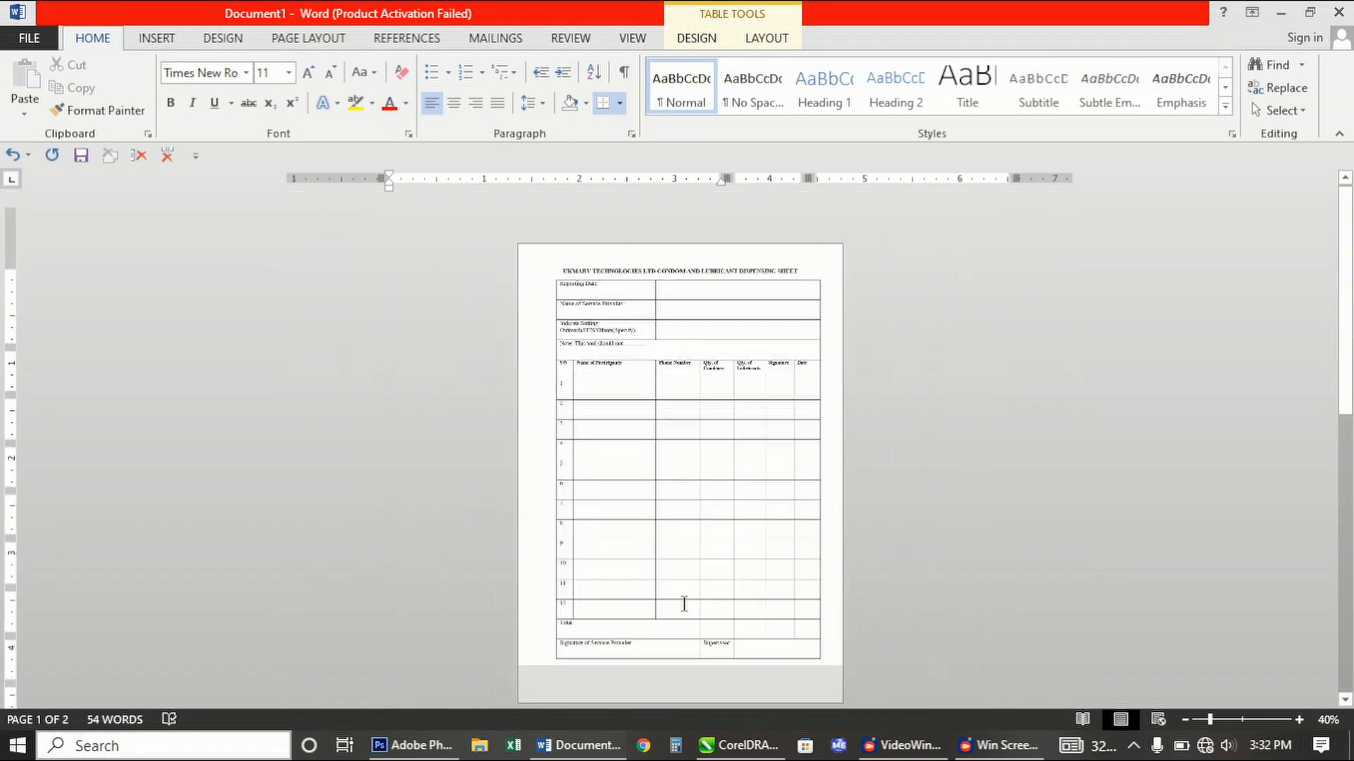
scroll(733, 633, down, 2)
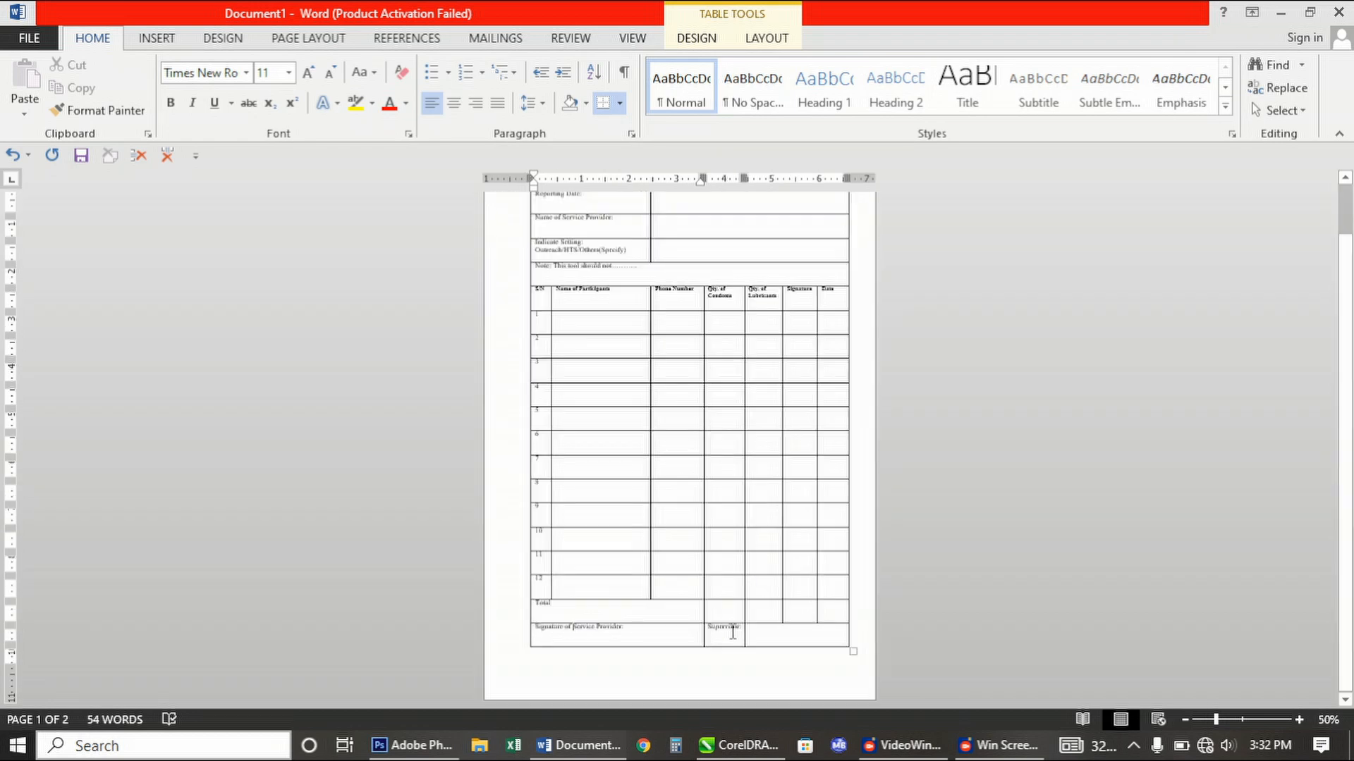
scroll(676, 605, up, 3)
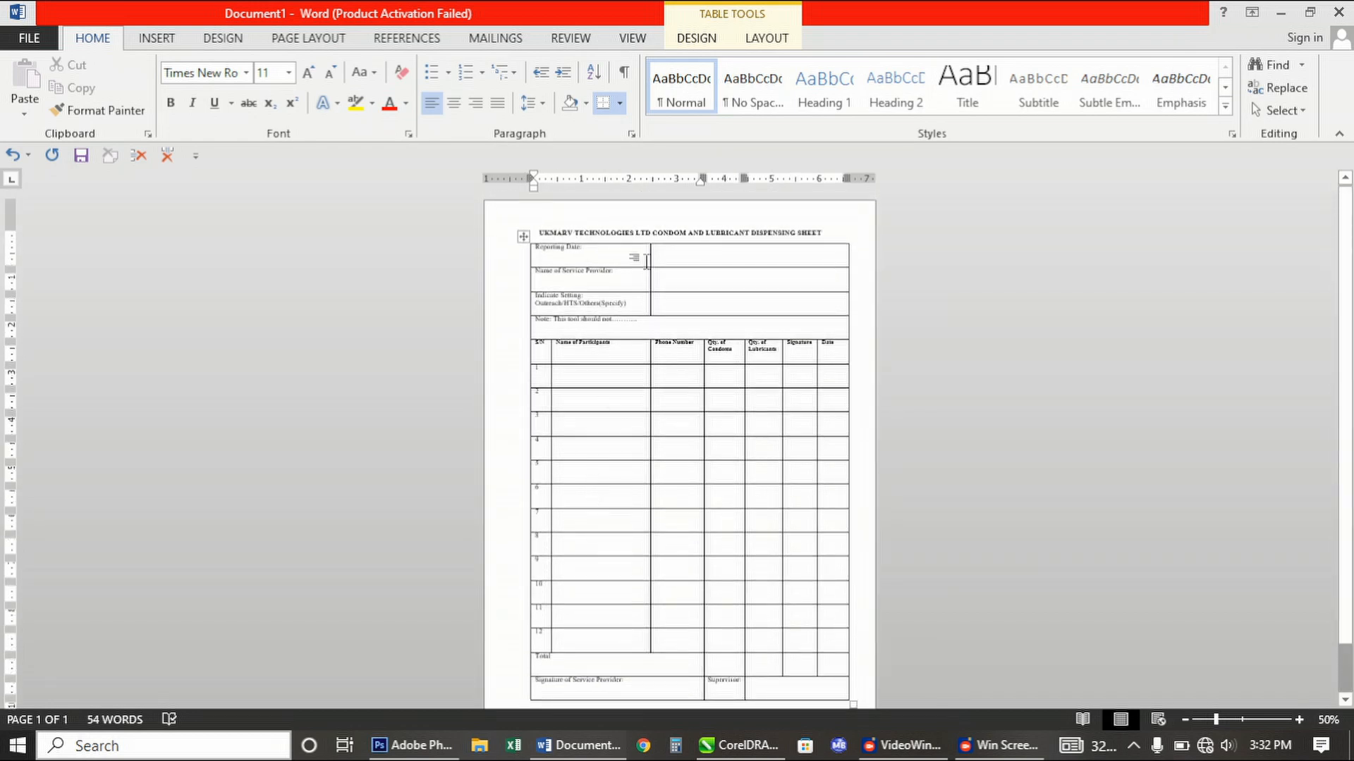
ctrl+scroll(638, 254, up, 5)
scroll(625, 509, up, 10)
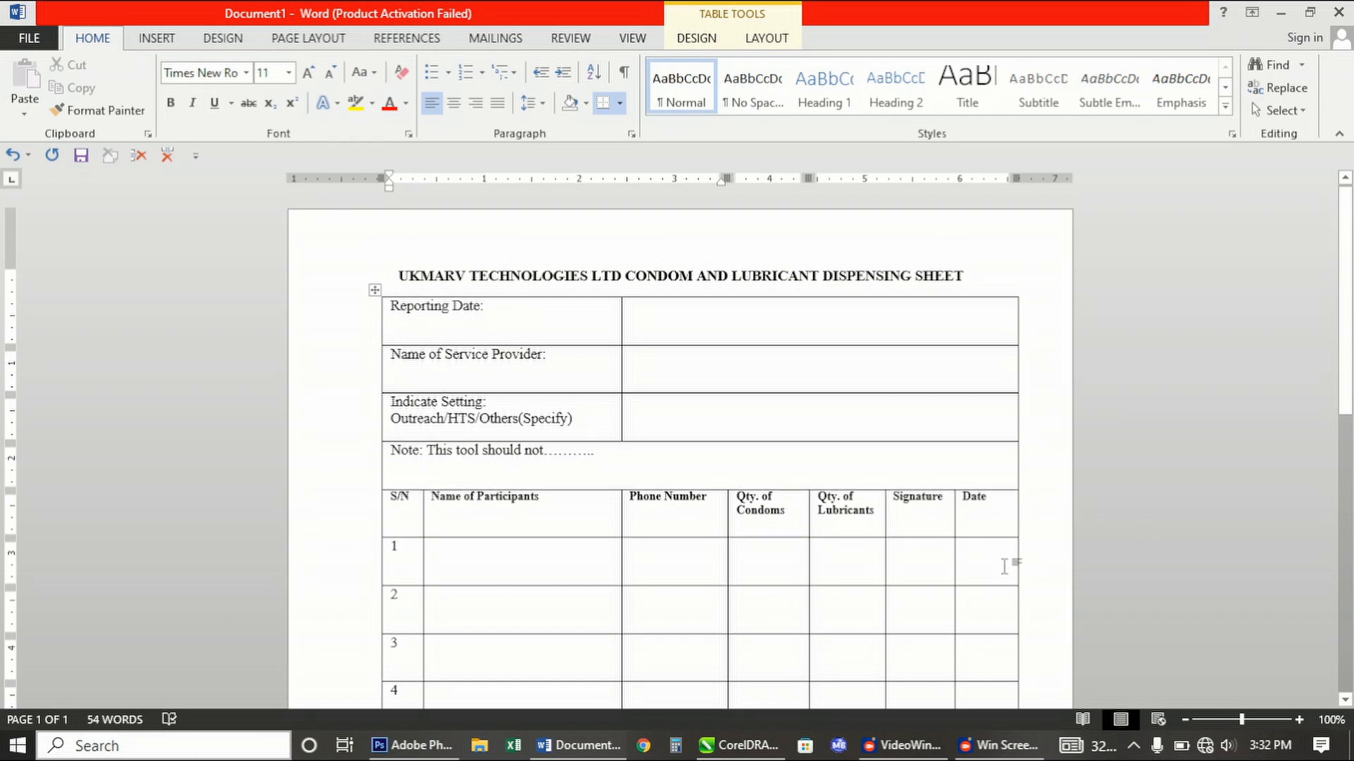
Shift the table about 0.5 inch to the left, into the page's left margin
click(807, 422)
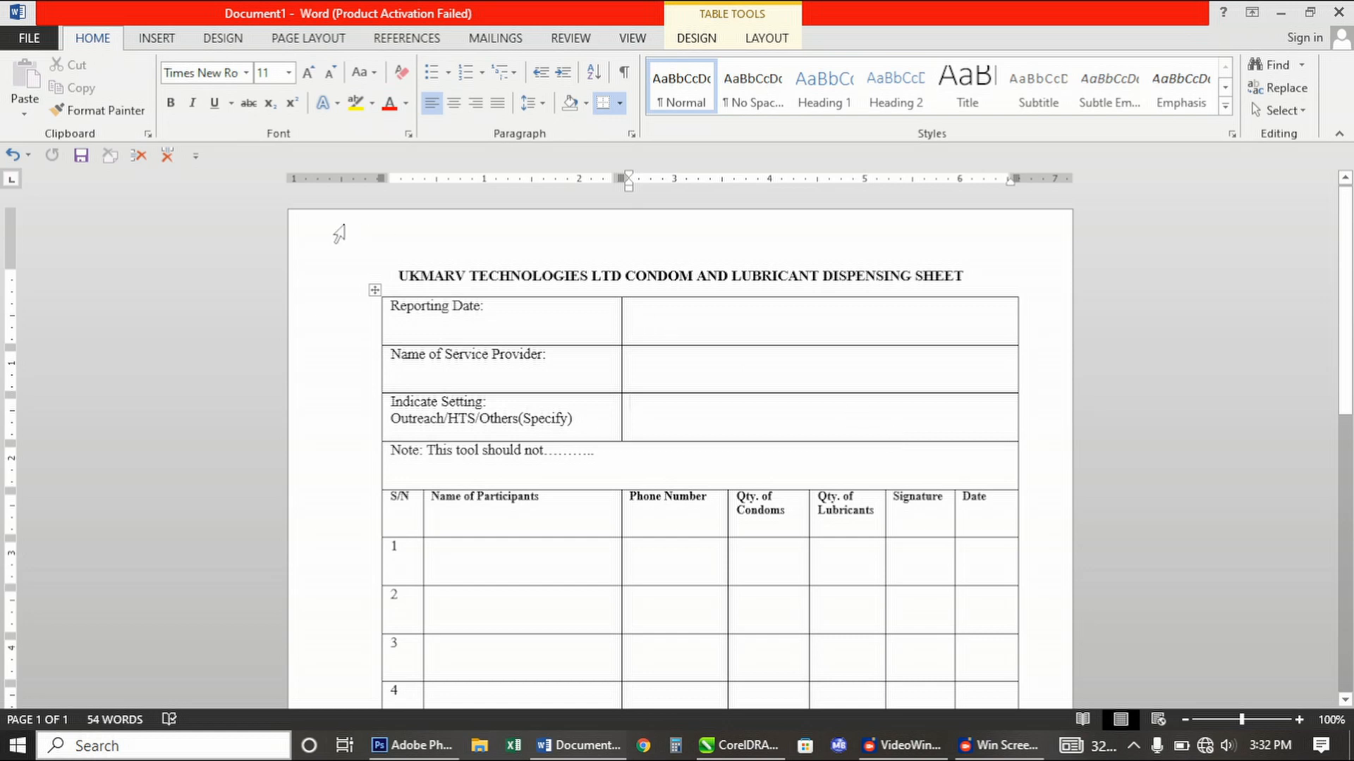
click(561, 365)
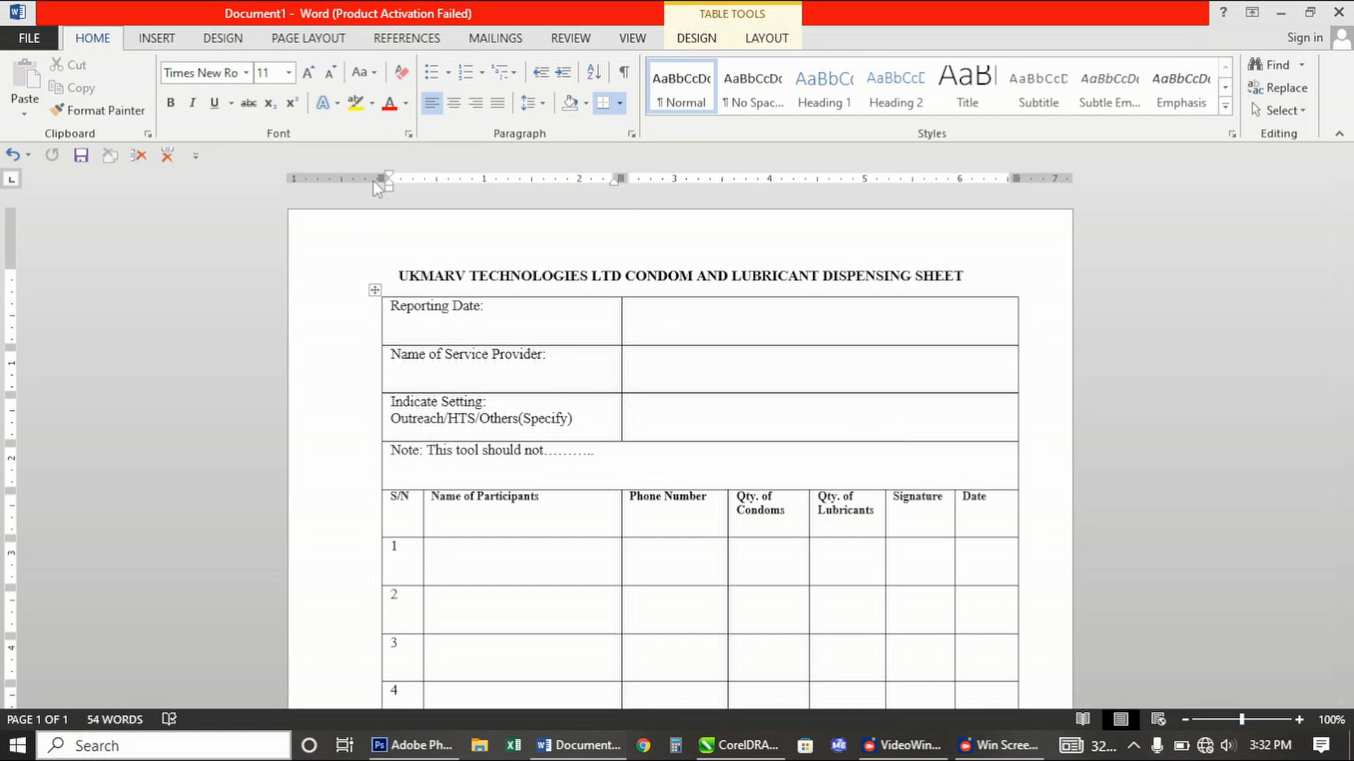
drag(383, 181, 336, 182)
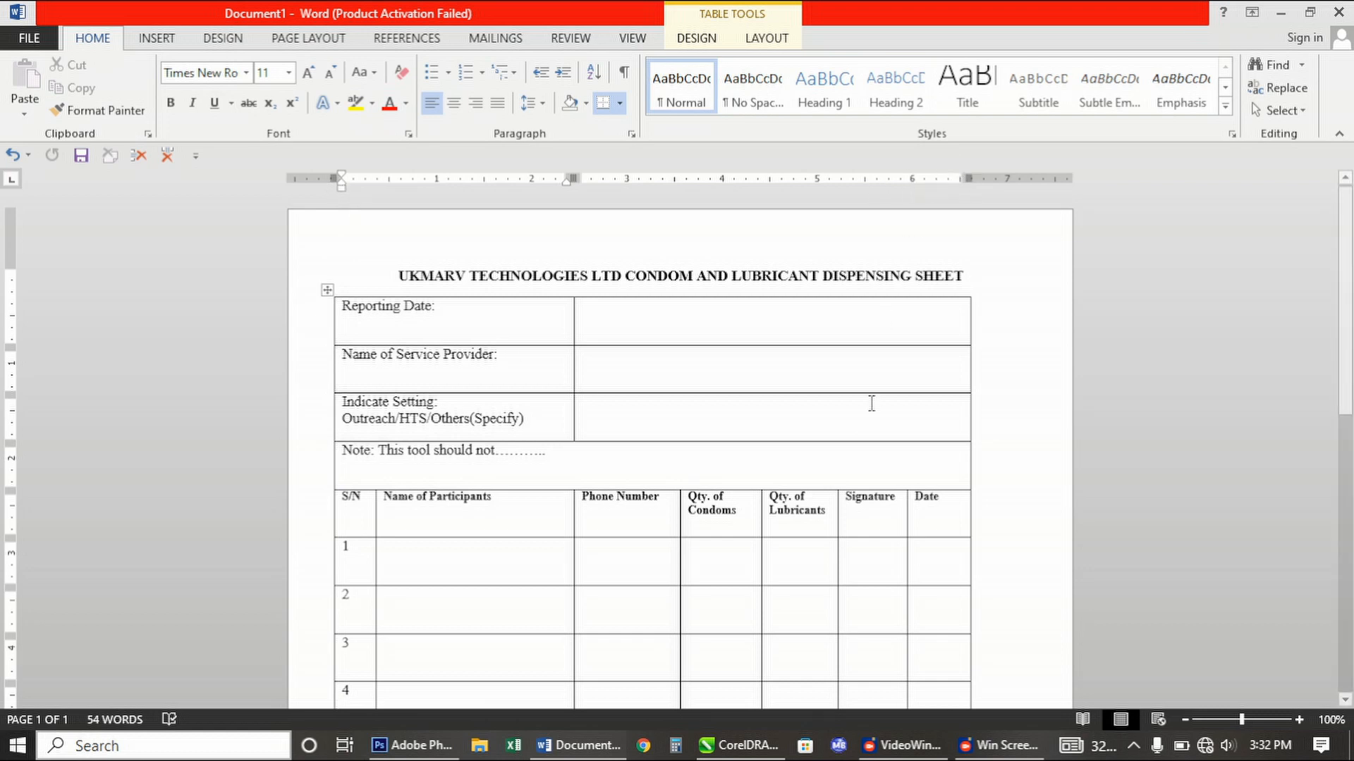
Widen the Signature and Date columns until the table ends about 0.5 inch from the page's right edge, and check all rows
click(874, 546)
drag(907, 178, 1023, 182)
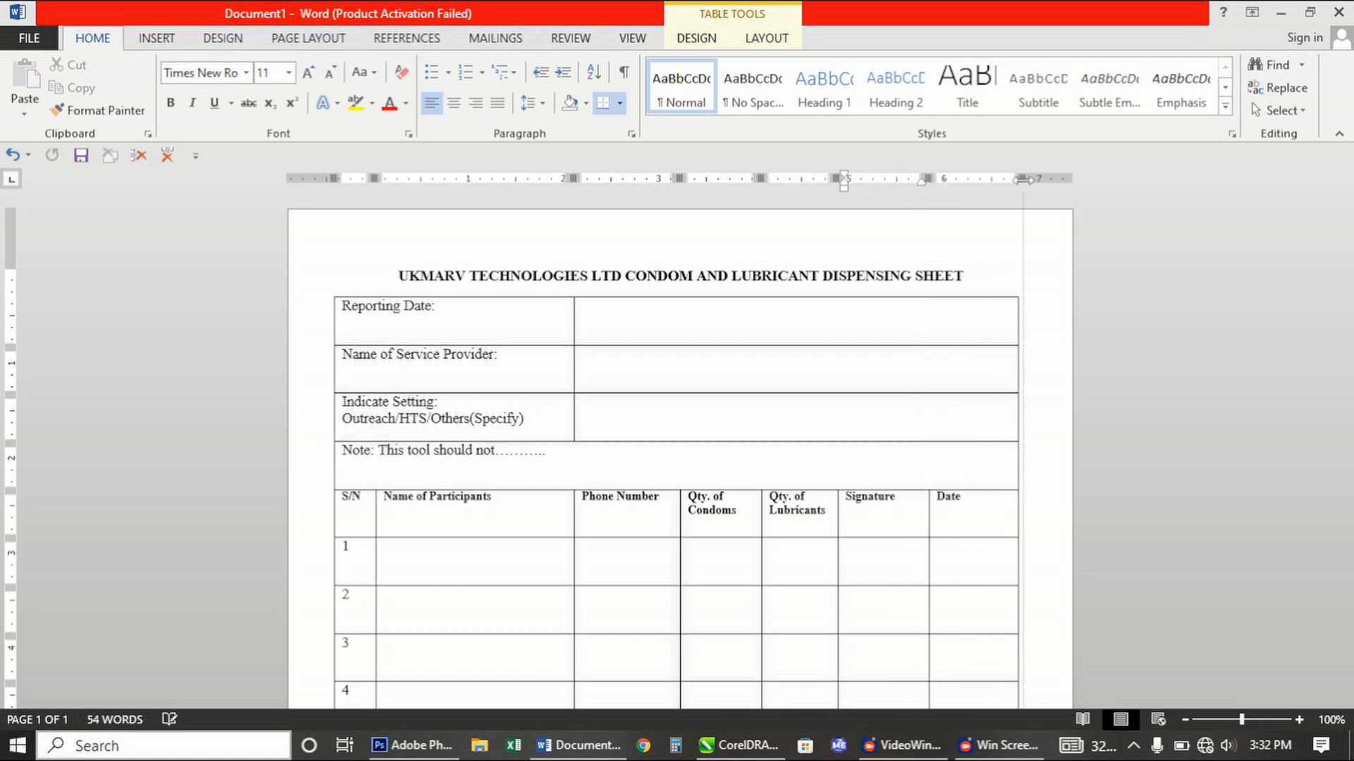
scroll(835, 484, down, 3)
scroll(837, 557, down, 11)
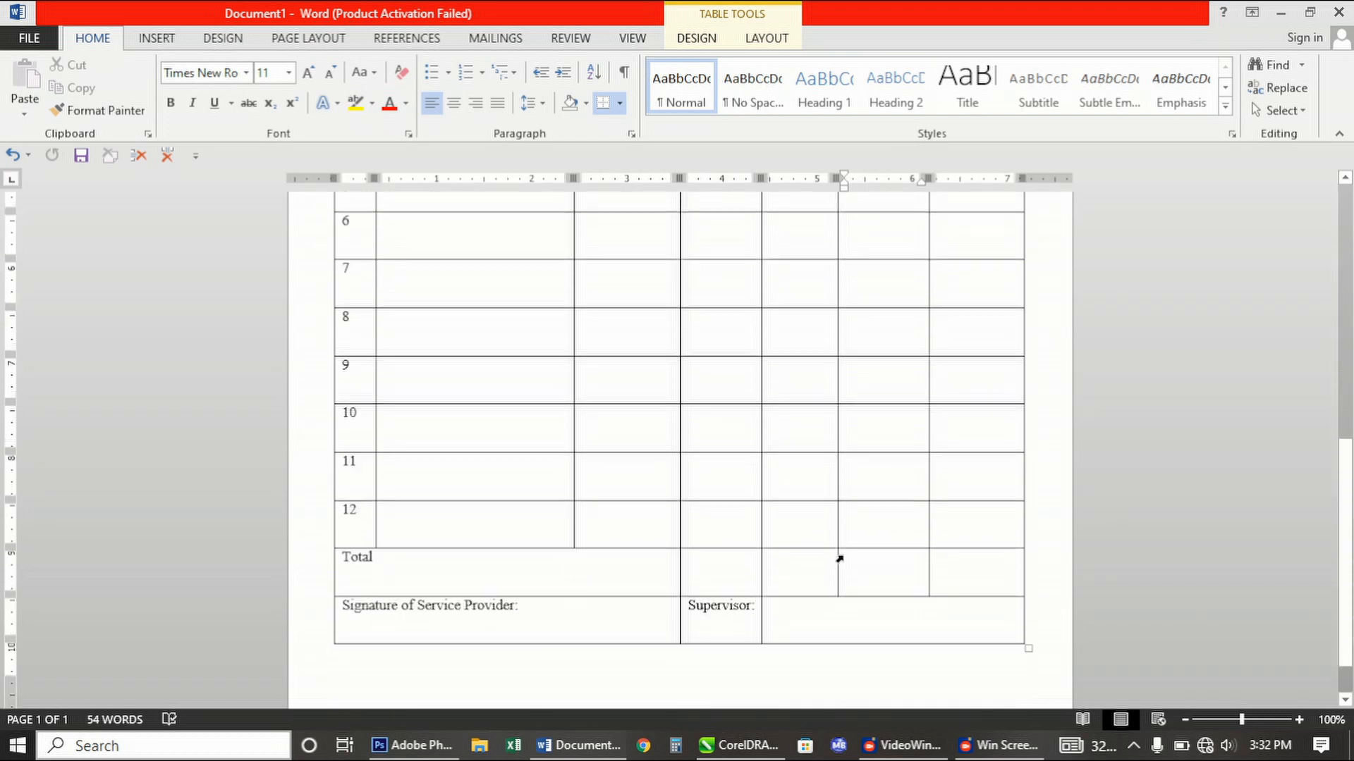
scroll(841, 556, up, 7)
scroll(839, 559, up, 5)
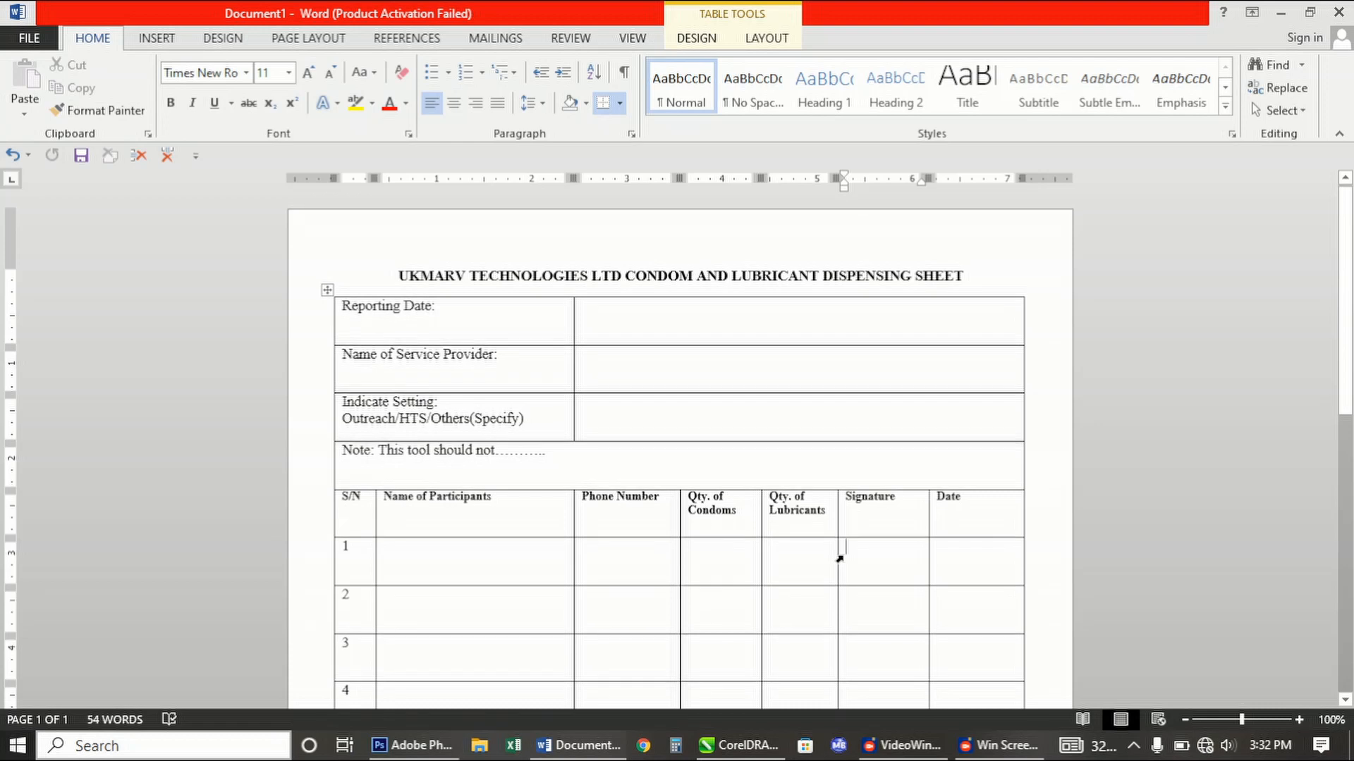